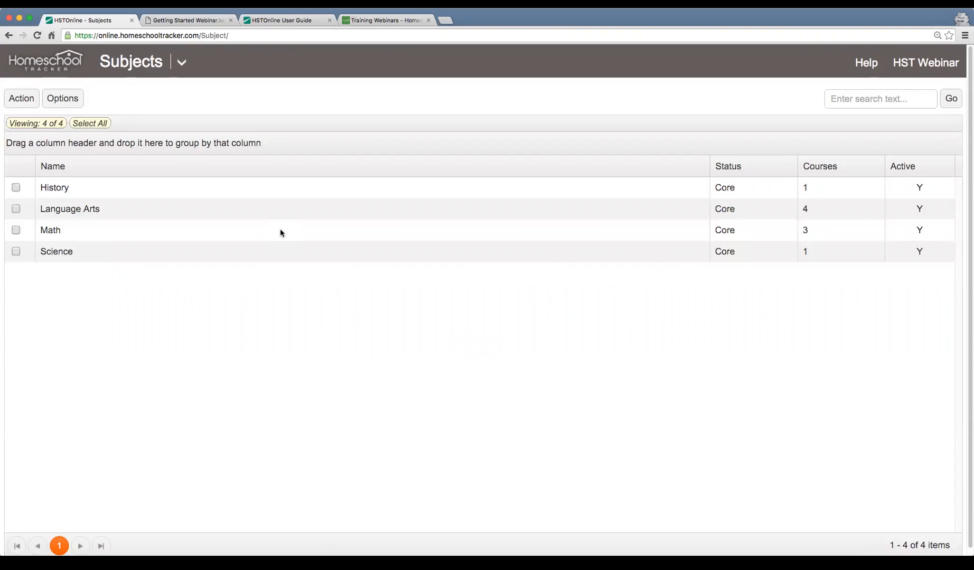
Open the History subject's record to review its details, and close it without changes
{"action": "left_click", "coordinate": [96, 189]}
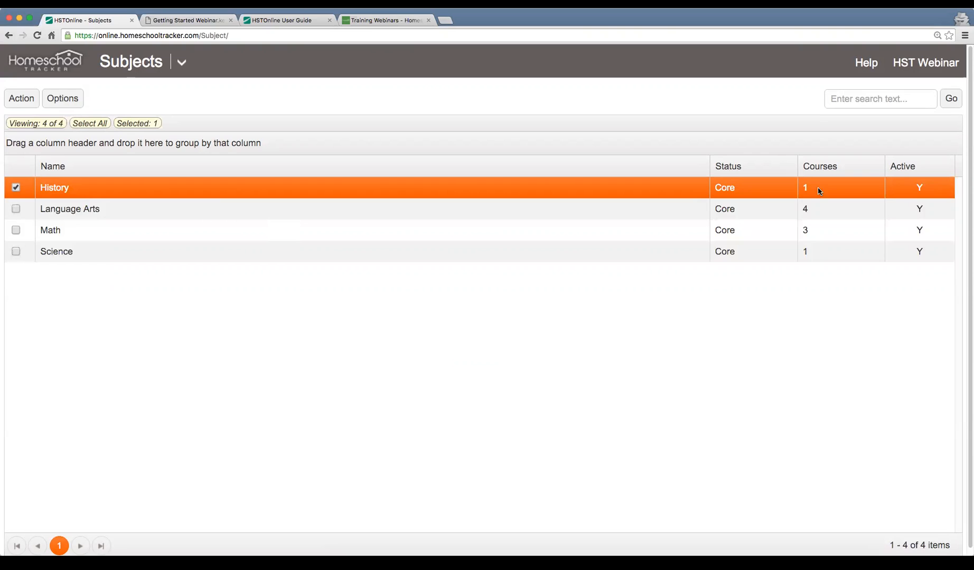
{"action": "double_click", "coordinate": [208, 197]}
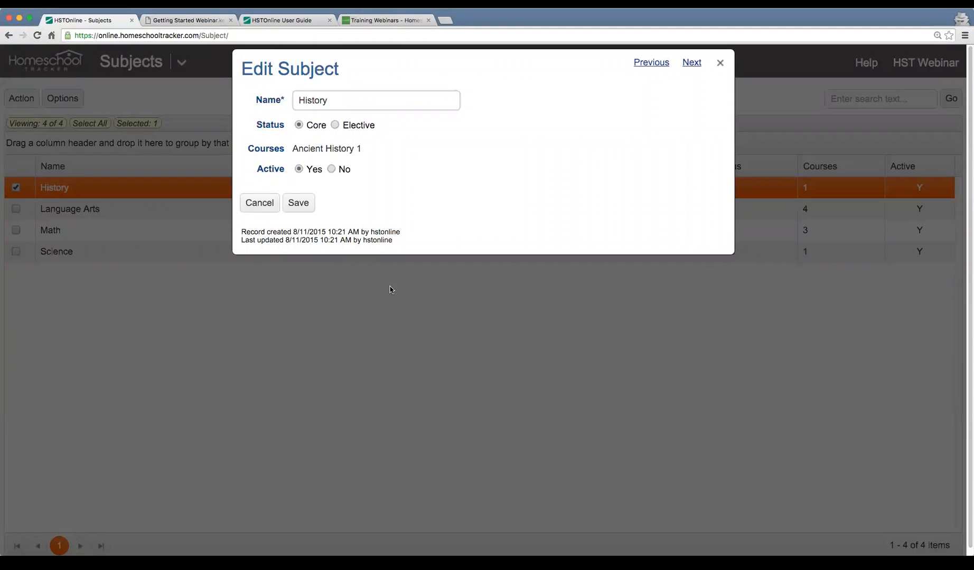
{"action": "left_click", "coordinate": [263, 207]}
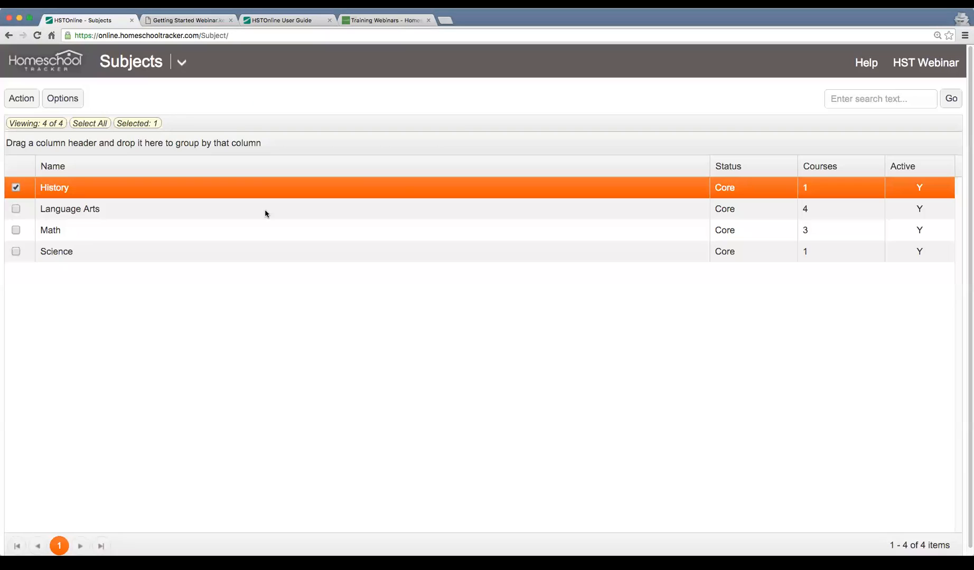
Open the blank form for adding a subject to examine its fields, and close it without saving
{"action": "left_click", "coordinate": [24, 102]}
{"action": "left_click", "coordinate": [31, 125]}
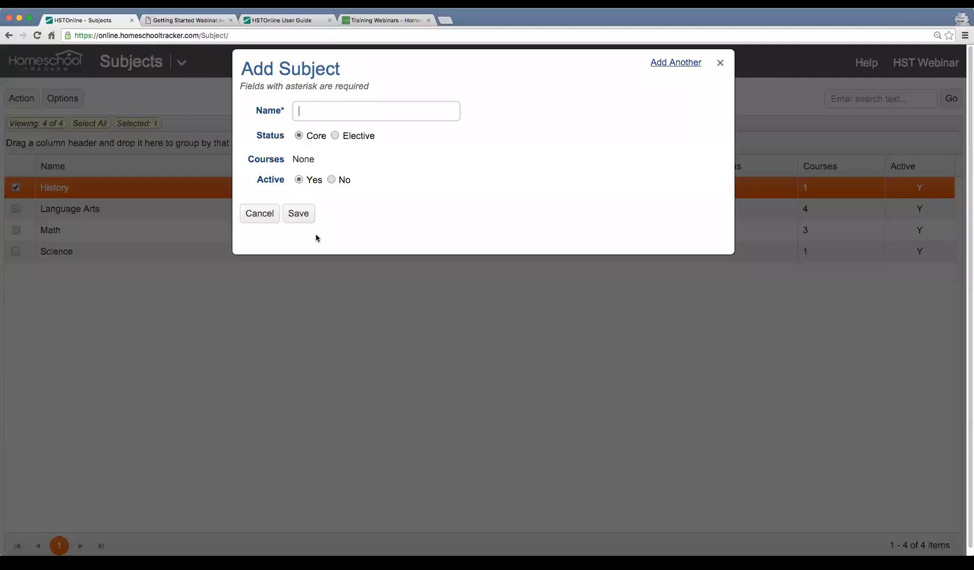
{"action": "left_click", "coordinate": [254, 224]}
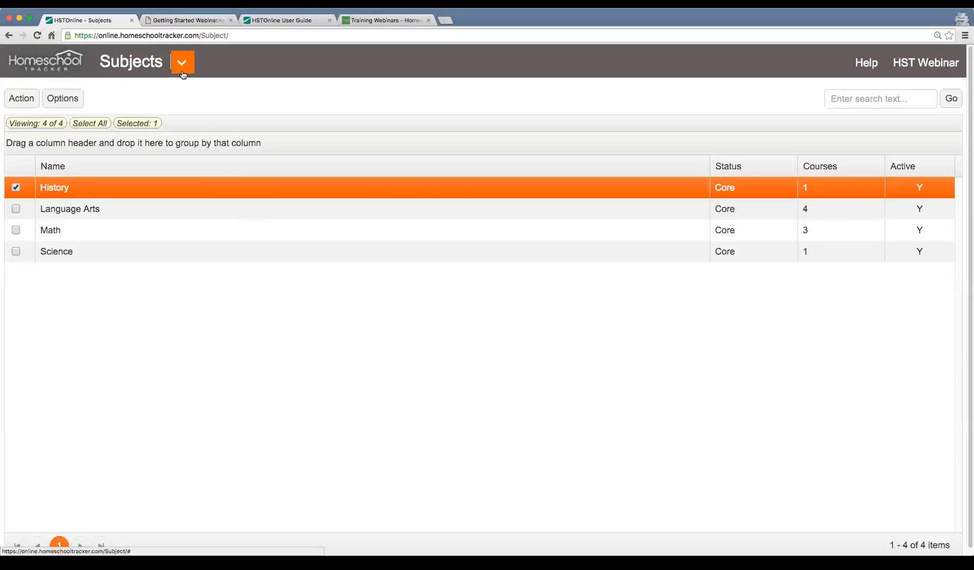
Go to the Courses list and review the details of the Ancient History 1 course without changing them
{"action": "left_click", "coordinate": [182, 74]}
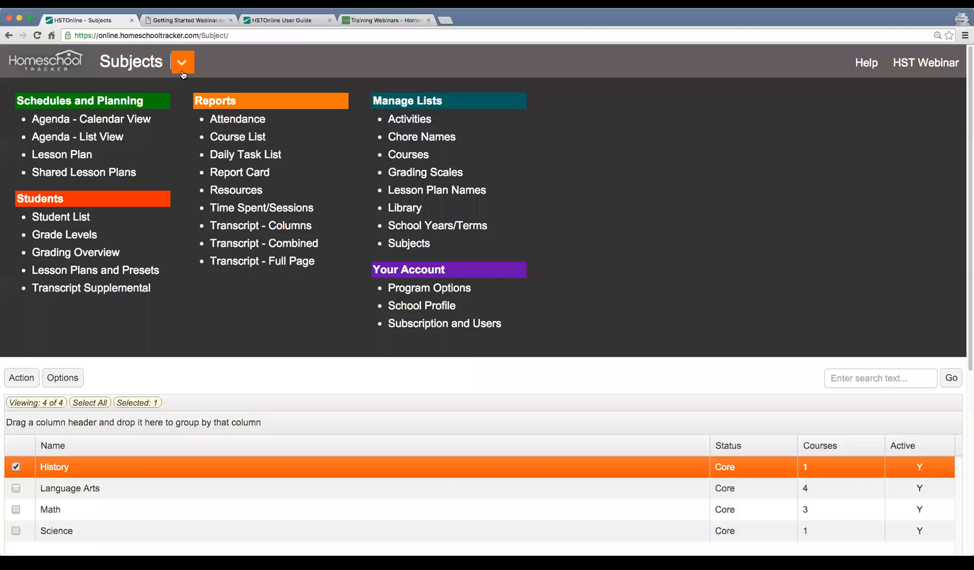
{"action": "left_click", "coordinate": [413, 157]}
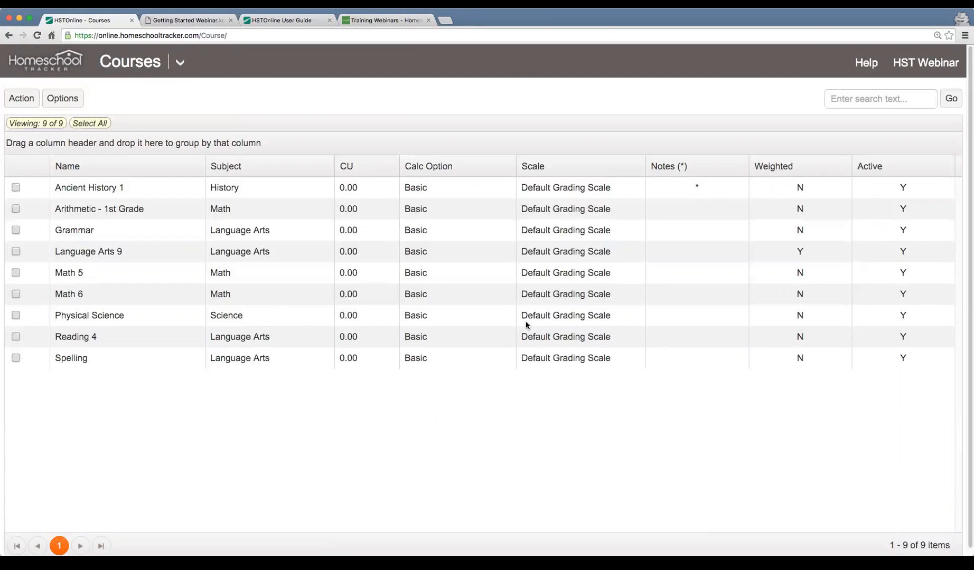
{"action": "left_click", "coordinate": [137, 195]}
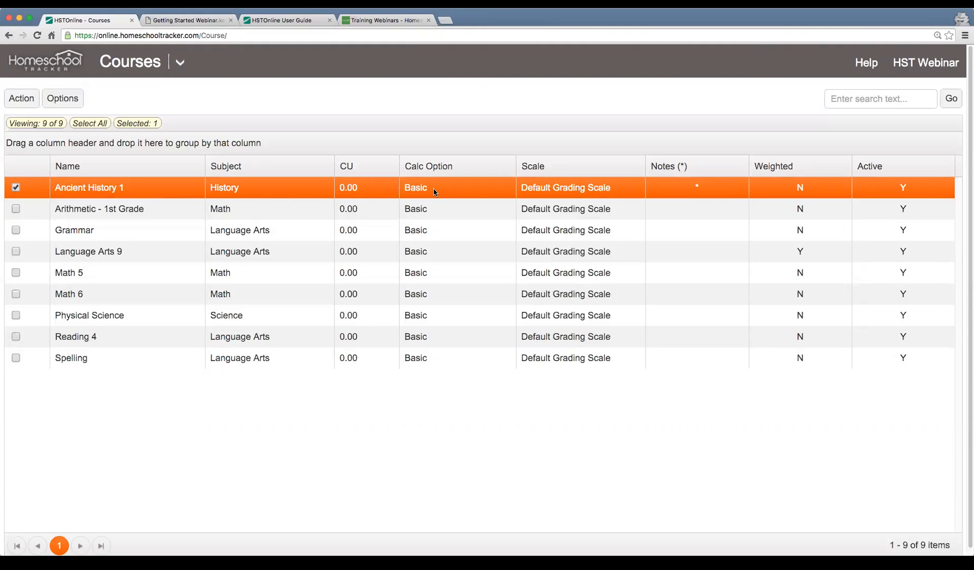
{"action": "double_click", "coordinate": [170, 189]}
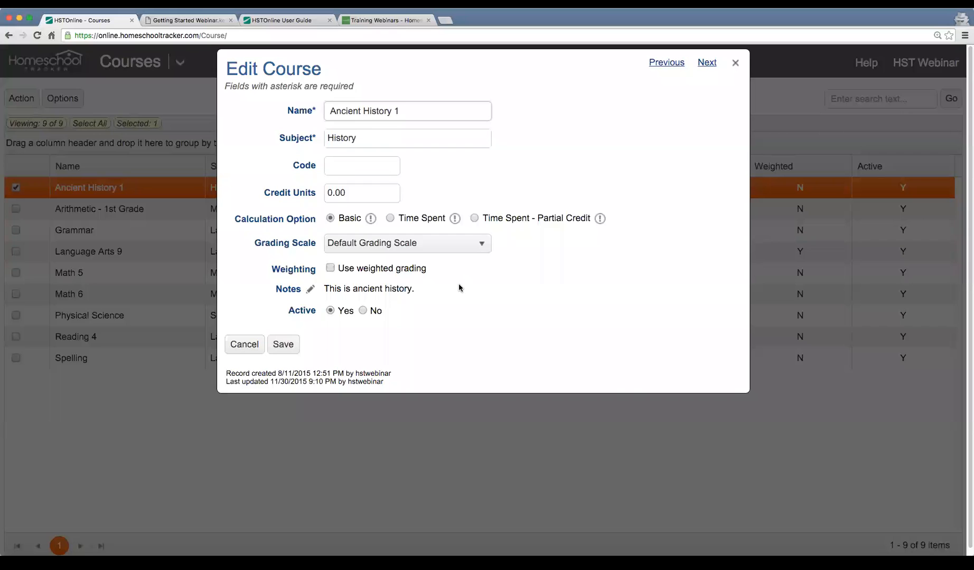
{"action": "left_click", "coordinate": [236, 346]}
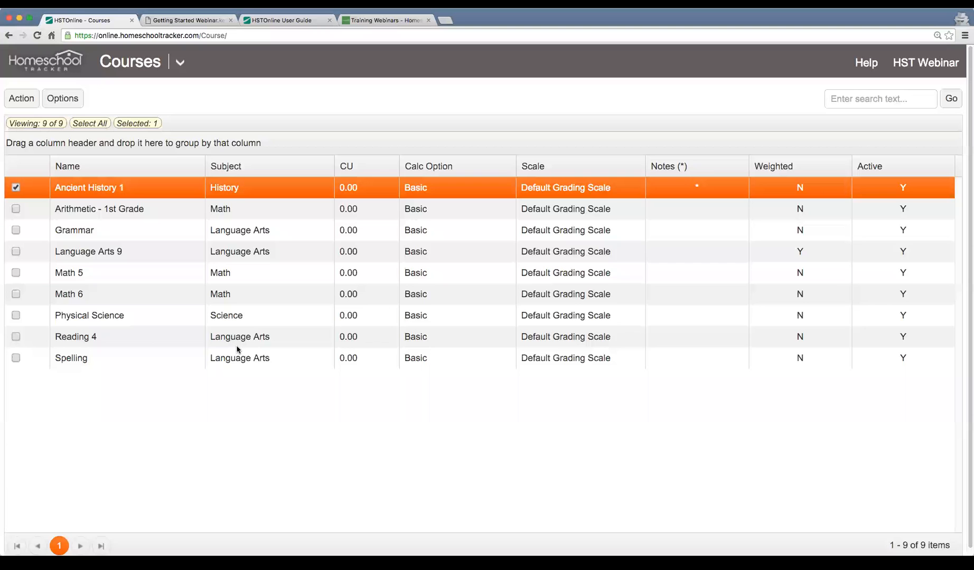
Start adding a new course named "Reading 1"
{"action": "left_click", "coordinate": [20, 101]}
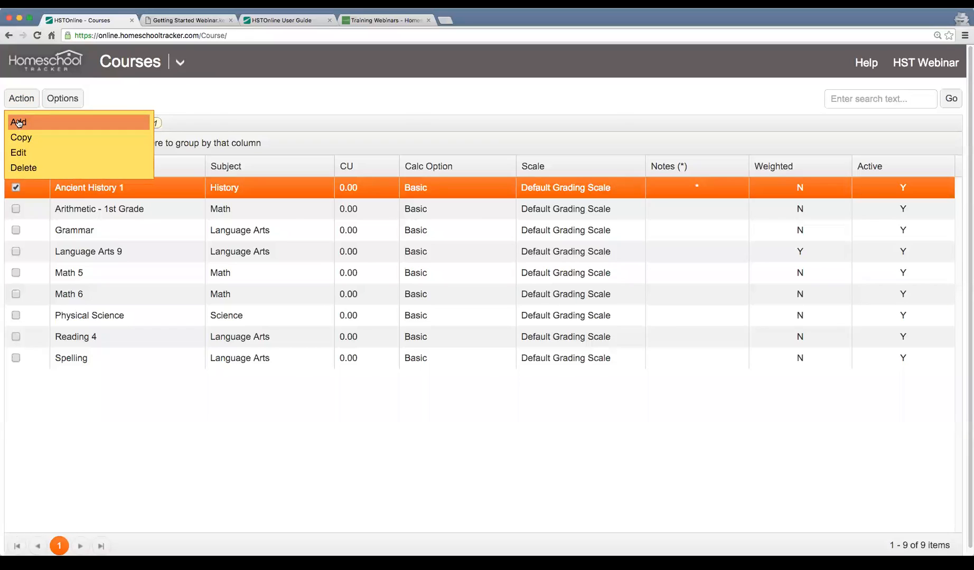
{"action": "left_click", "coordinate": [17, 122]}
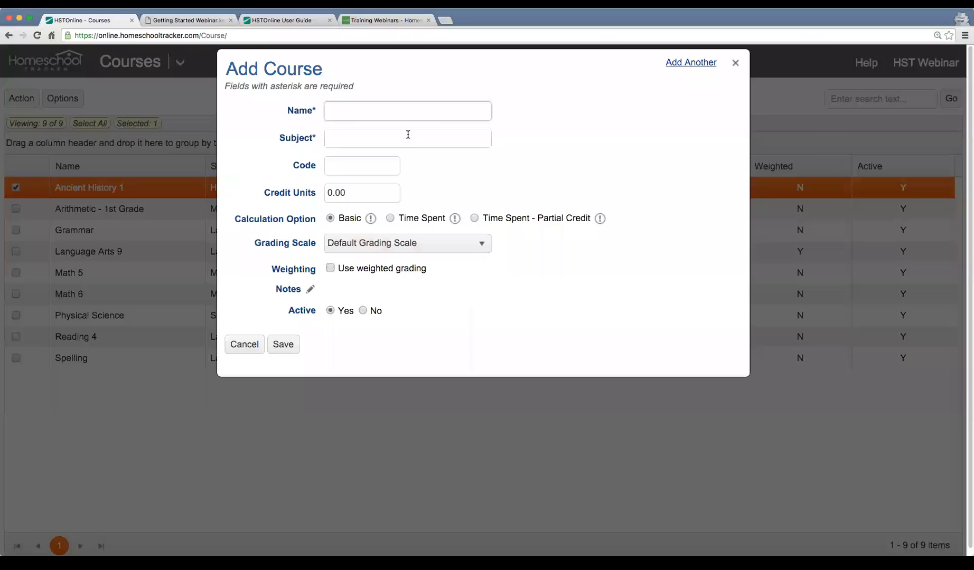
{"action": "type", "text": "Reading 1"}
{"action": "key", "text": "Tab"}
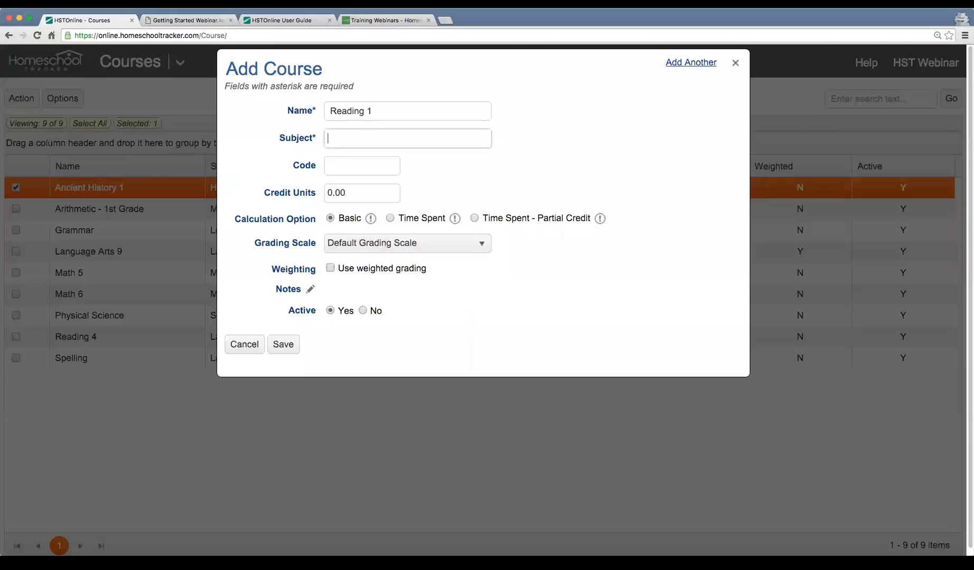
Try looking up the new course's subject by entering "Langua" and "math", clearing the subject entry each time
{"action": "type", "text": "Langua"}
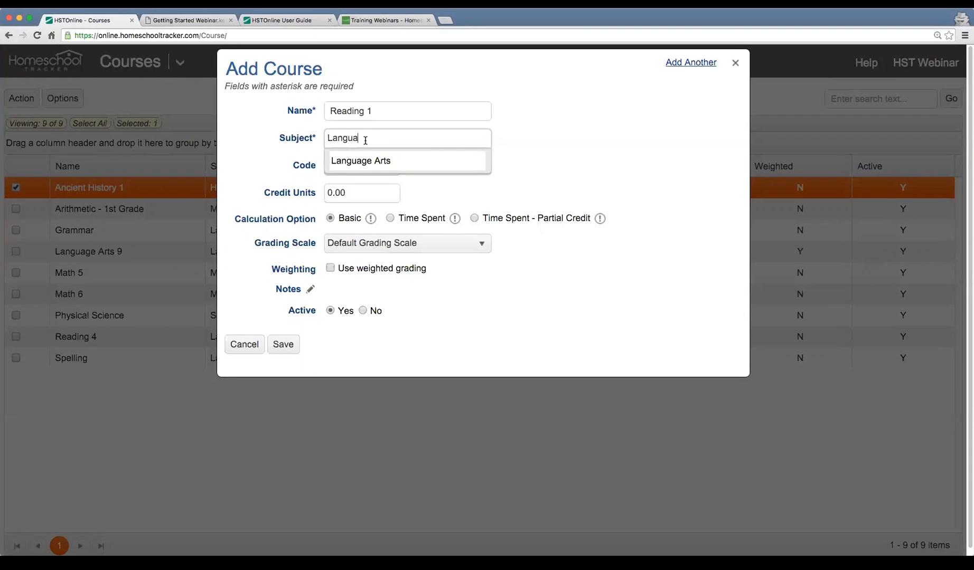
{"action": "key", "text": "BackSpace"}
{"action": "key", "text": "BackSpace"}
{"action": "key", "text": "BackSpace"}
{"action": "key", "text": "BackSpace"}
{"action": "key", "text": "BackSpace"}
{"action": "key", "text": "BackSpace"}
{"action": "type", "text": "math"}
{"action": "key", "text": "BackSpace"}
{"action": "key", "text": "BackSpace"}
{"action": "key", "text": "BackSpace"}
{"action": "key", "text": "BackSpace"}
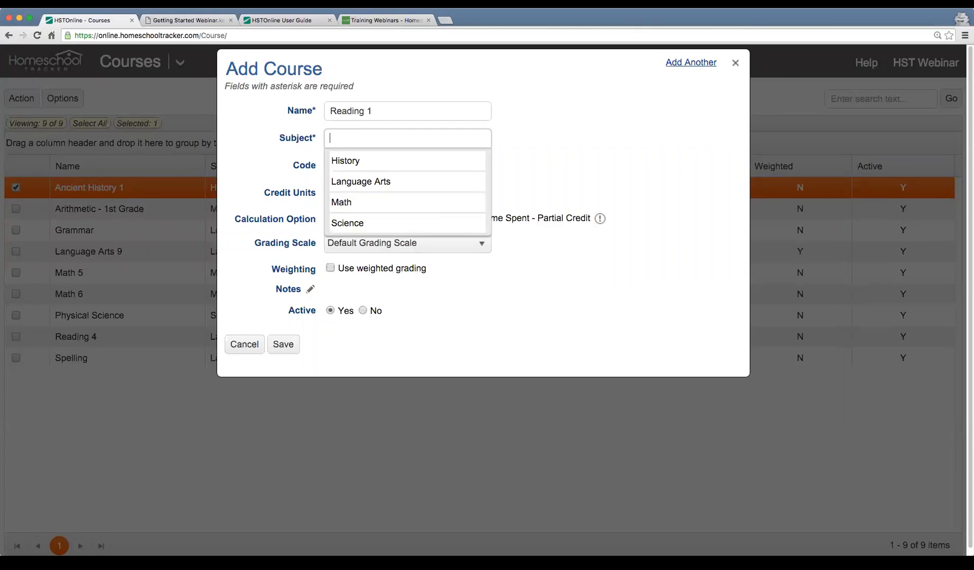
Assign the Language Arts subject to the new course, save it, and select Reading 1 in the refreshed course list
{"action": "left_click", "coordinate": [388, 185]}
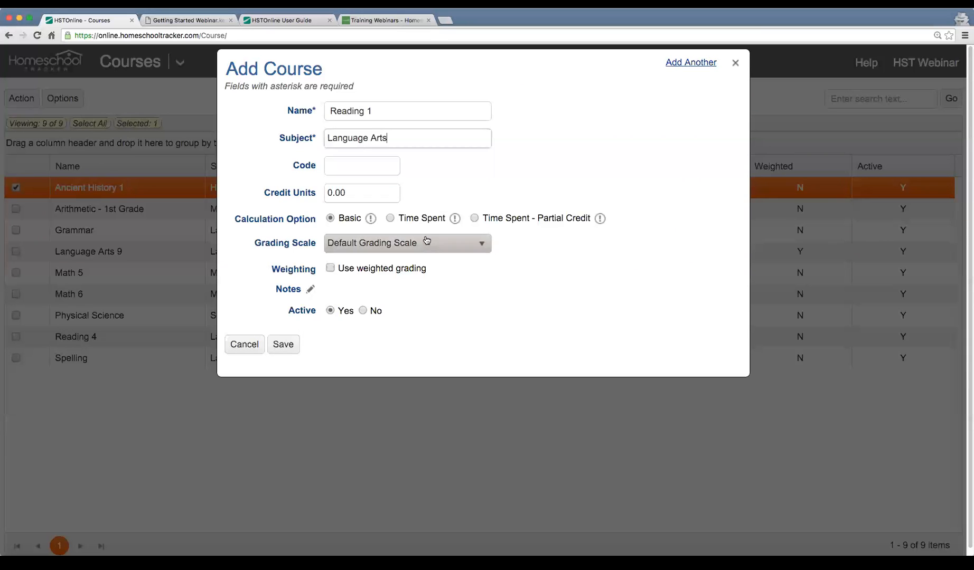
{"action": "left_click", "coordinate": [281, 349]}
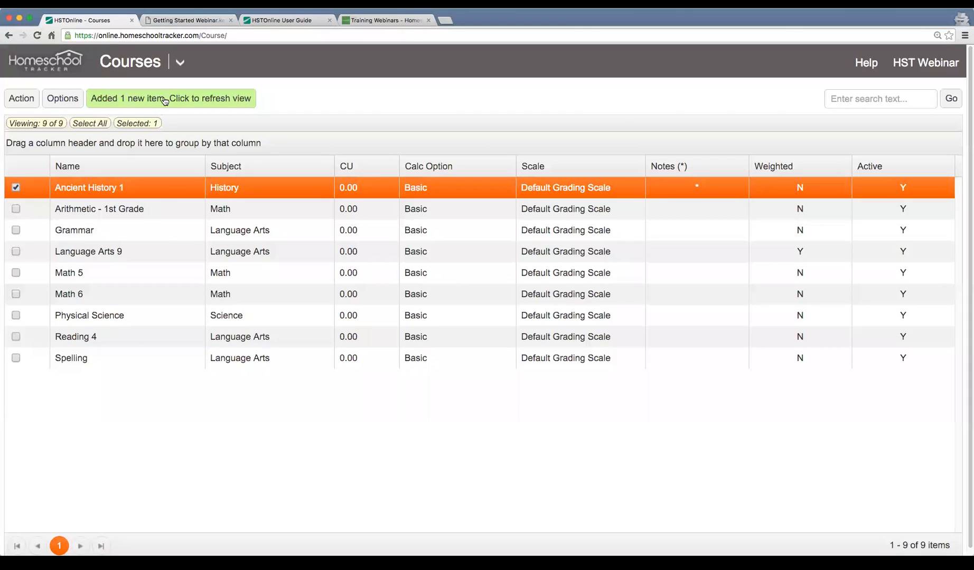
{"action": "left_click", "coordinate": [198, 100]}
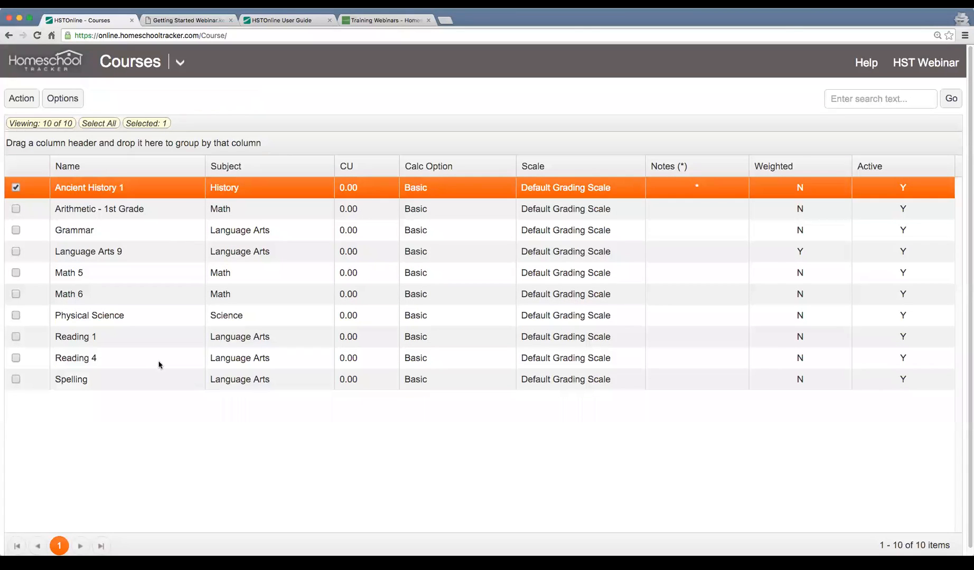
{"action": "left_click", "coordinate": [100, 340]}
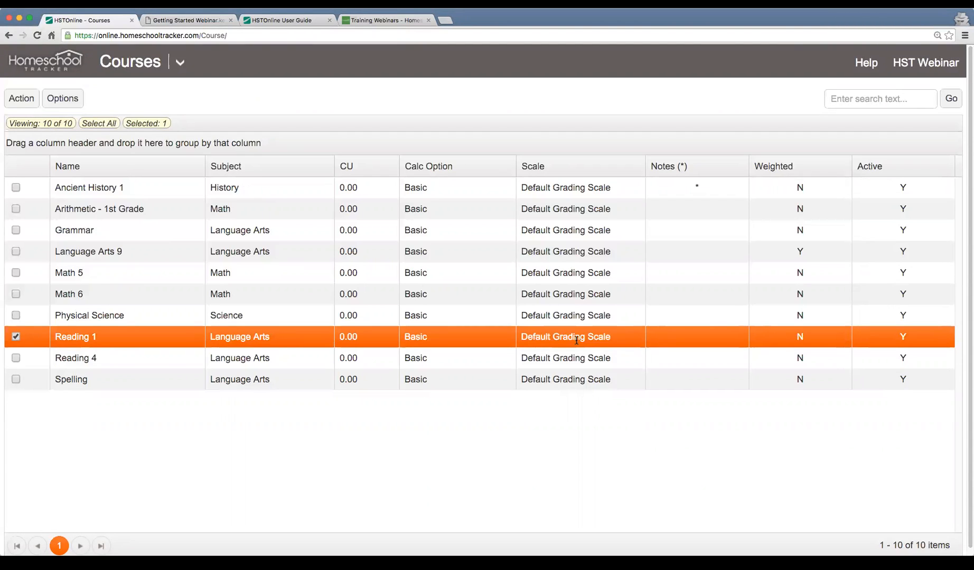
Switch to the Getting Started Webinar PDF and read the Subjects/Courses slide on things to watch out for
{"action": "left_click", "coordinate": [188, 21]}
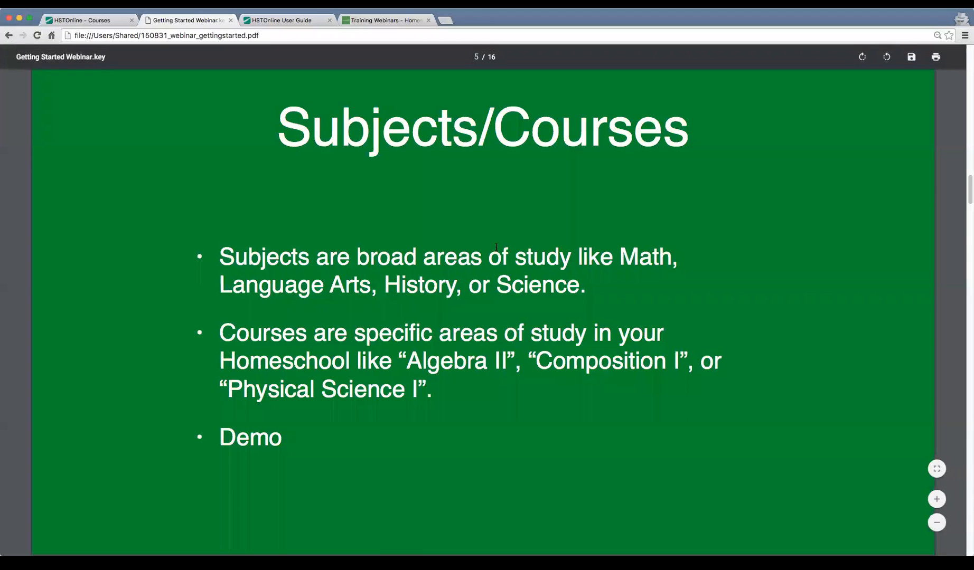
{"action": "scroll", "coordinate": [721, 274], "scroll_direction": "down", "scroll_amount": 6}
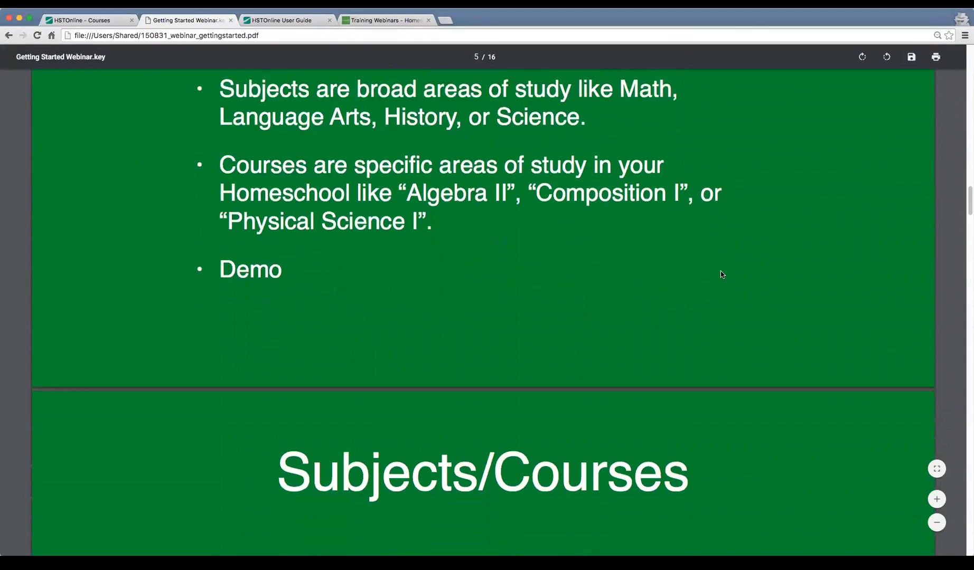
{"action": "scroll", "coordinate": [720, 271], "scroll_direction": "down", "scroll_amount": 4}
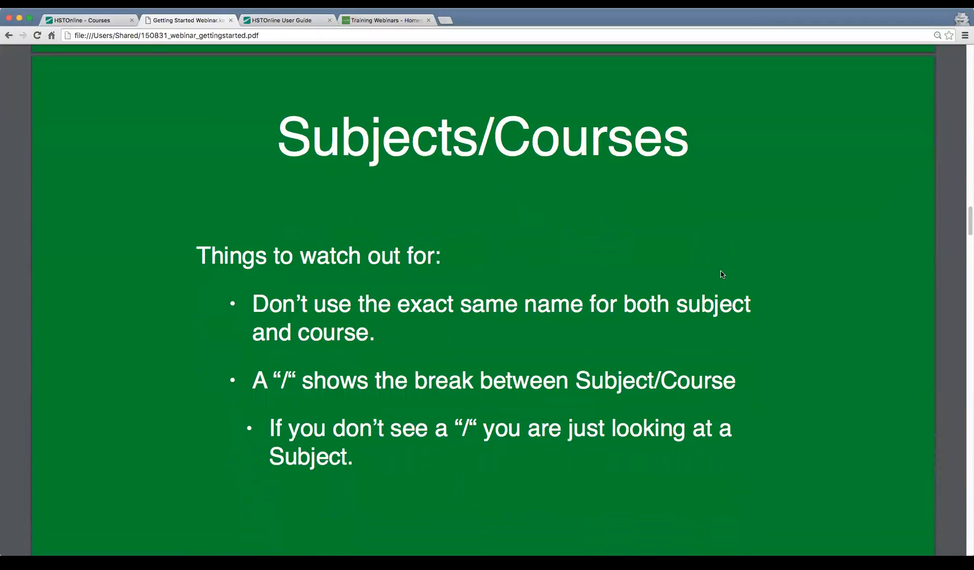
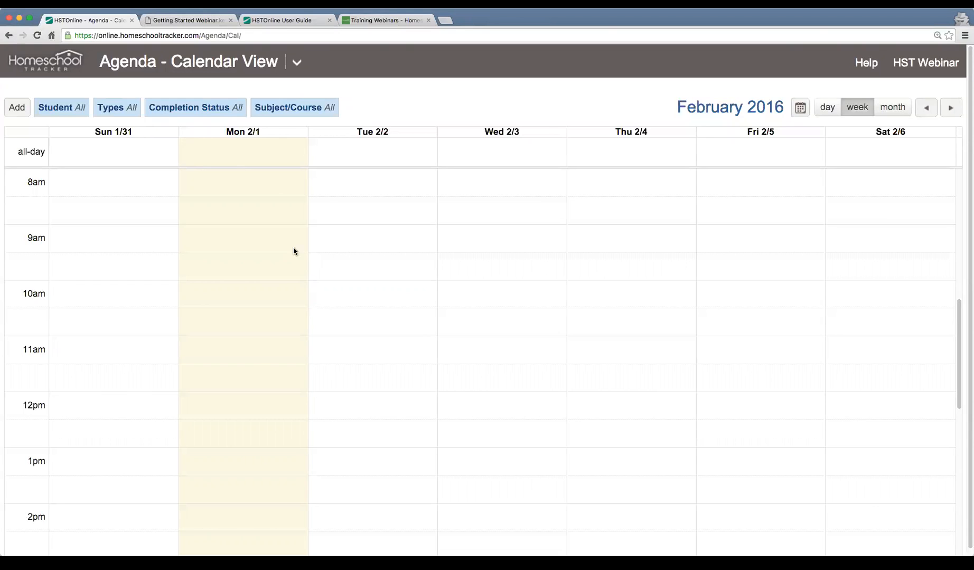
Look over the weekly agenda's time slots, the types of items that can be added, and the student filter choices
{"action": "scroll", "coordinate": [405, 309], "scroll_direction": "down", "scroll_amount": 5}
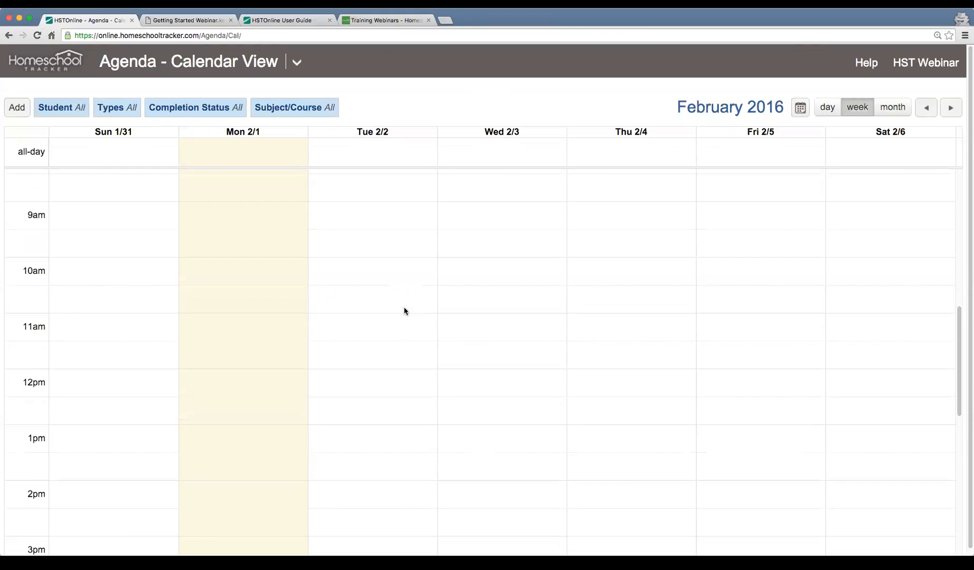
{"action": "scroll", "coordinate": [405, 310], "scroll_direction": "up", "scroll_amount": 5}
{"action": "scroll", "coordinate": [404, 311], "scroll_direction": "down", "scroll_amount": 4}
{"action": "scroll", "coordinate": [404, 311], "scroll_direction": "up", "scroll_amount": 3}
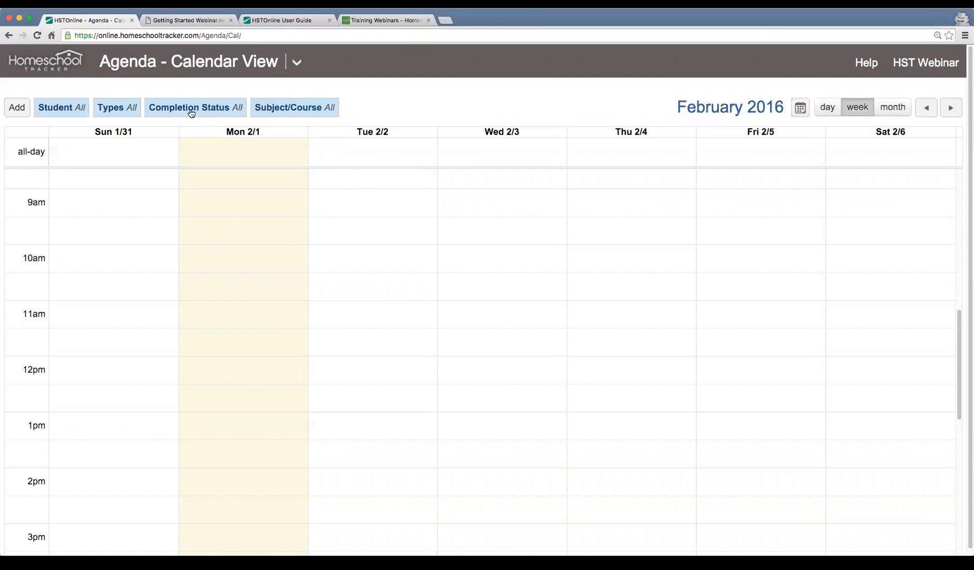
{"action": "left_click", "coordinate": [15, 109]}
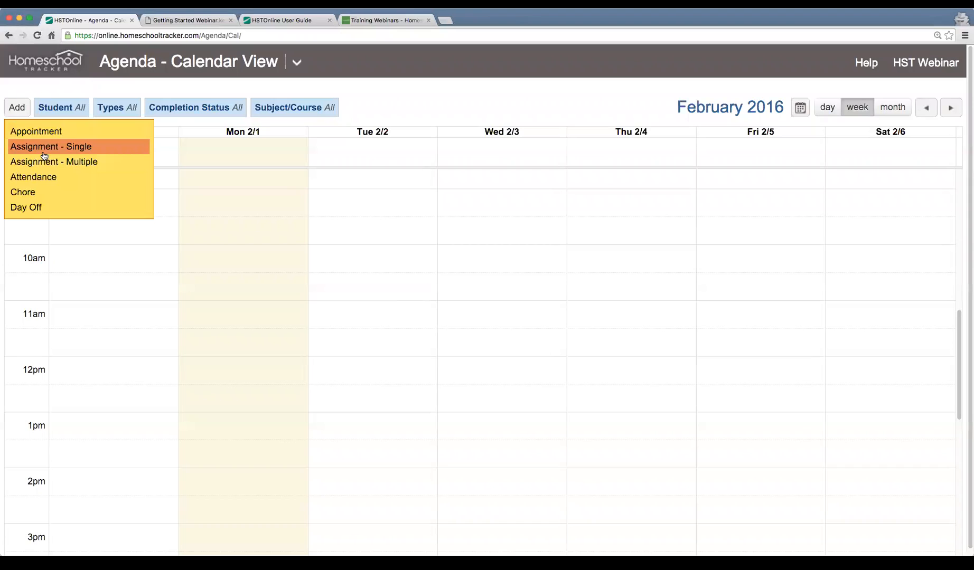
{"action": "left_click", "coordinate": [50, 83]}
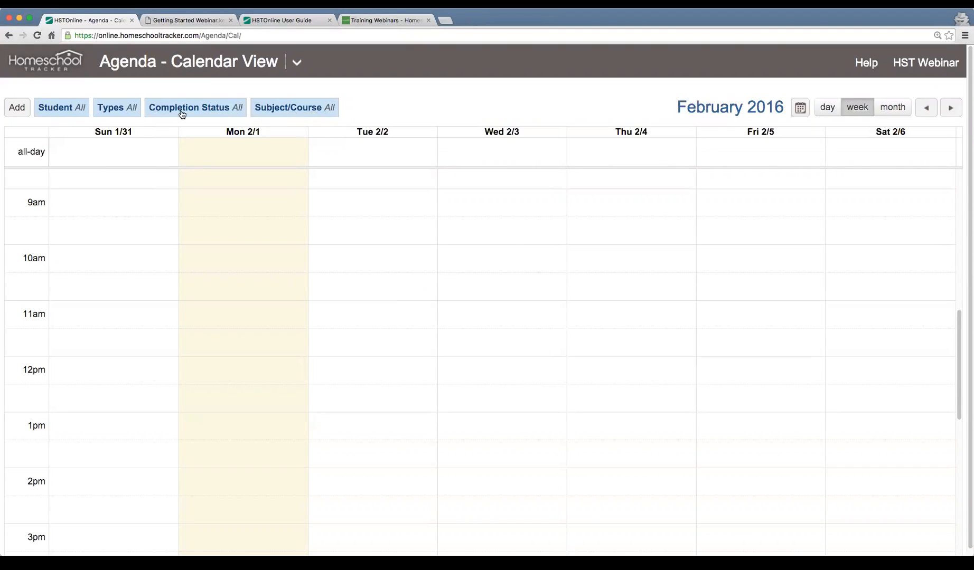
{"action": "left_click", "coordinate": [60, 111]}
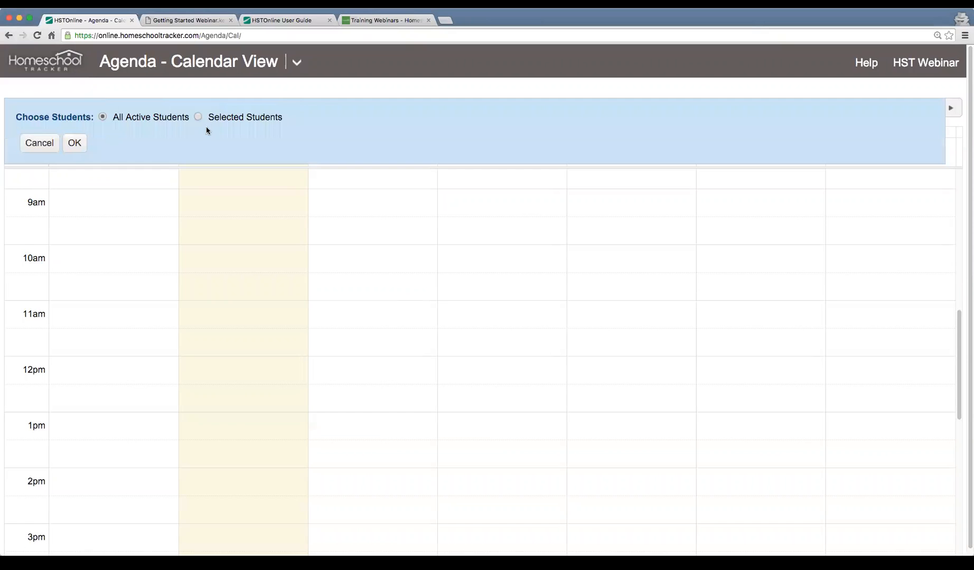
{"action": "left_click", "coordinate": [39, 142]}
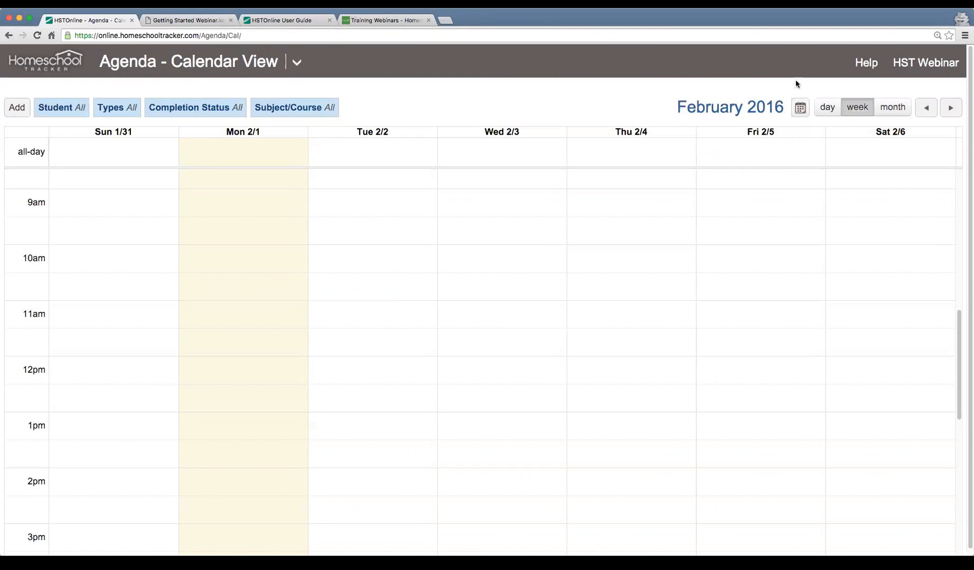
View the agenda calendar by day, week and month, and return to the week view
{"action": "left_click", "coordinate": [829, 108]}
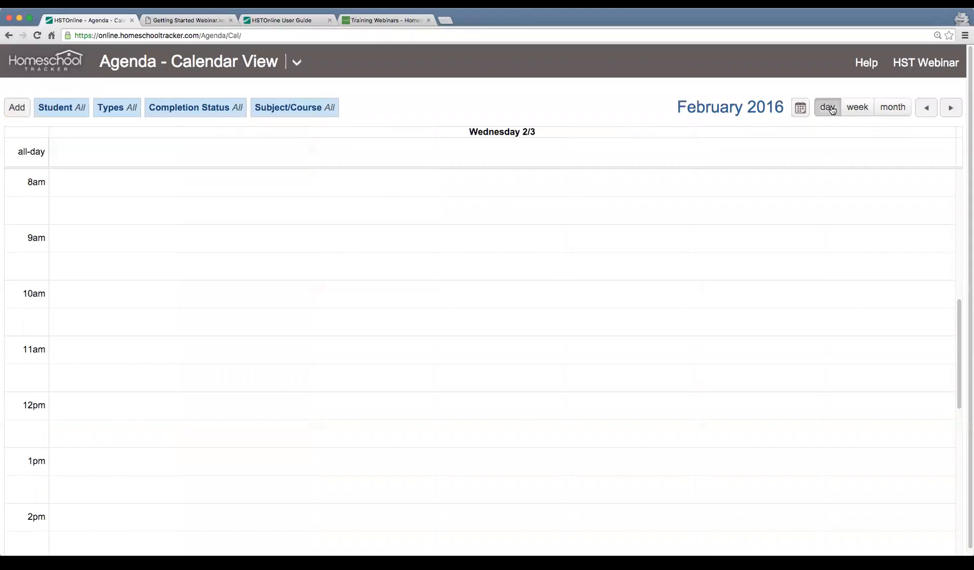
{"action": "left_click", "coordinate": [856, 108]}
{"action": "left_click", "coordinate": [891, 108]}
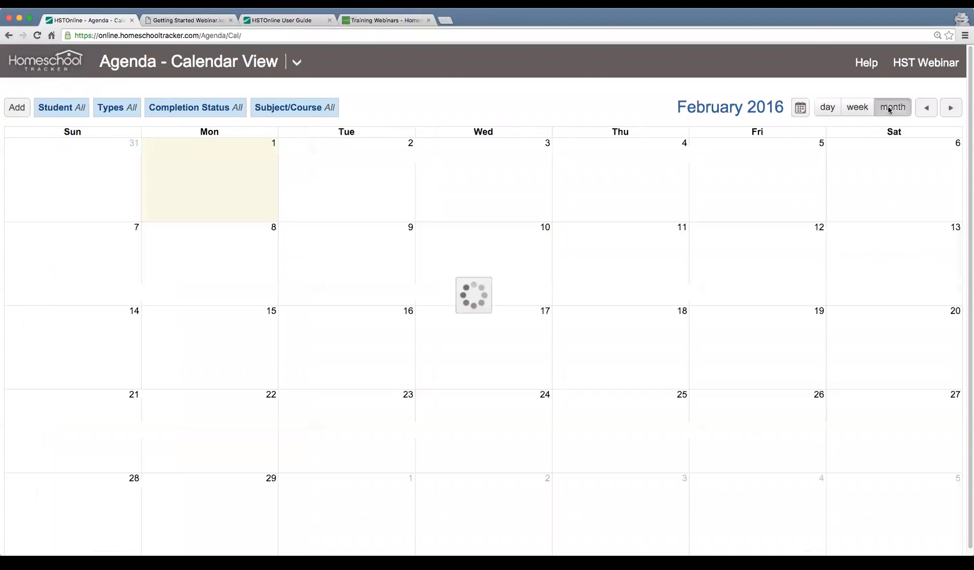
{"action": "left_click", "coordinate": [859, 108]}
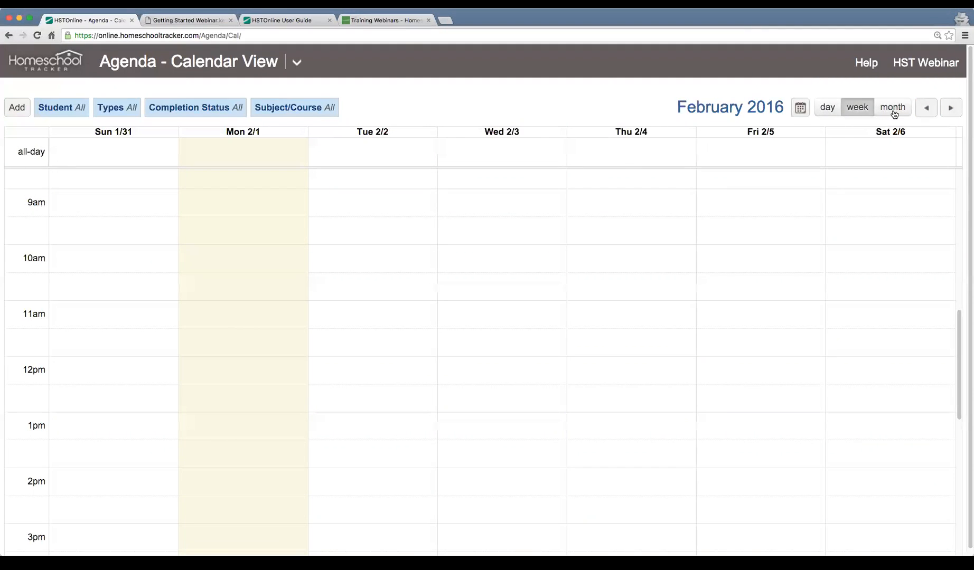
Start a new single assignment for the preselected student with History/Ancient History 1 as its subject/course
{"action": "left_click", "coordinate": [14, 111]}
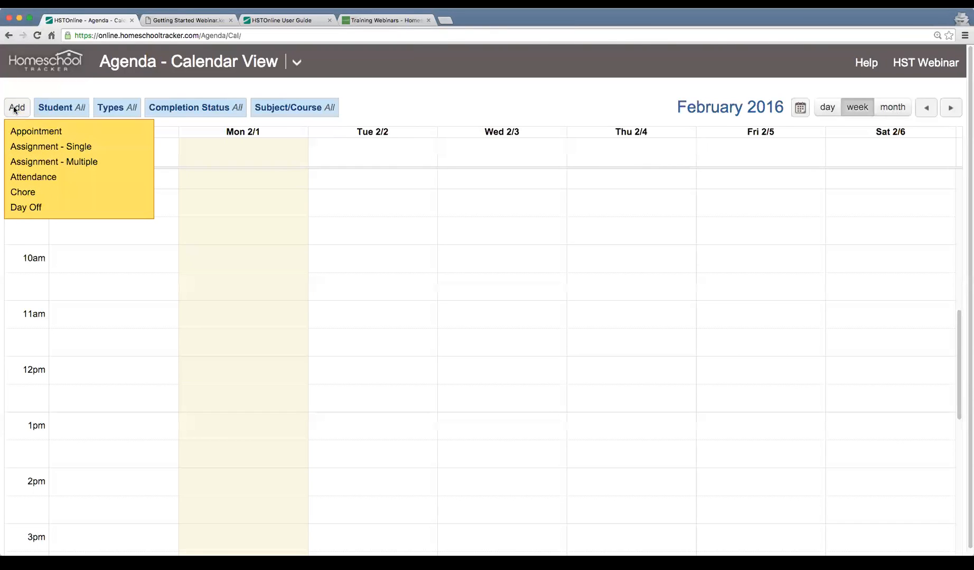
{"action": "left_click", "coordinate": [118, 151]}
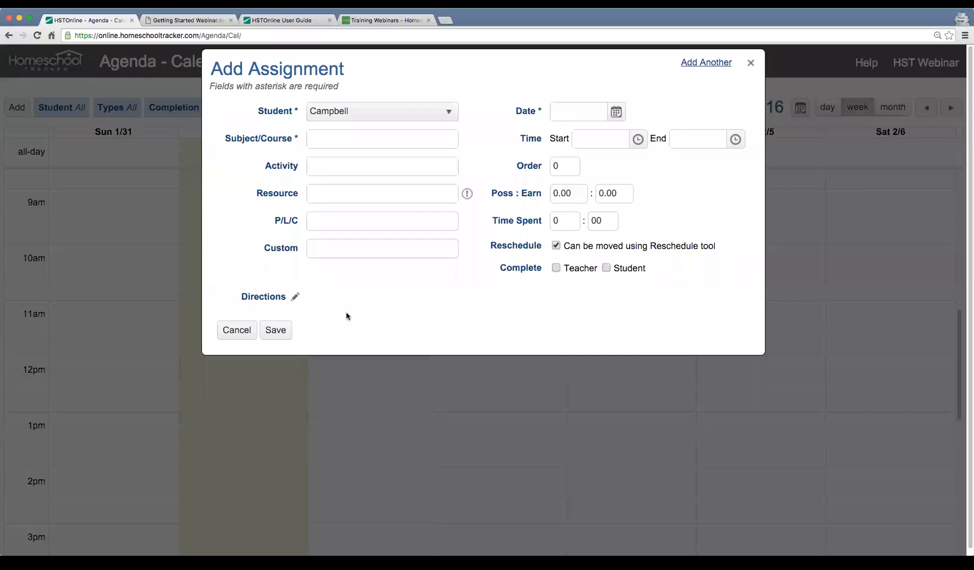
{"action": "left_click", "coordinate": [422, 119]}
{"action": "left_click", "coordinate": [420, 118]}
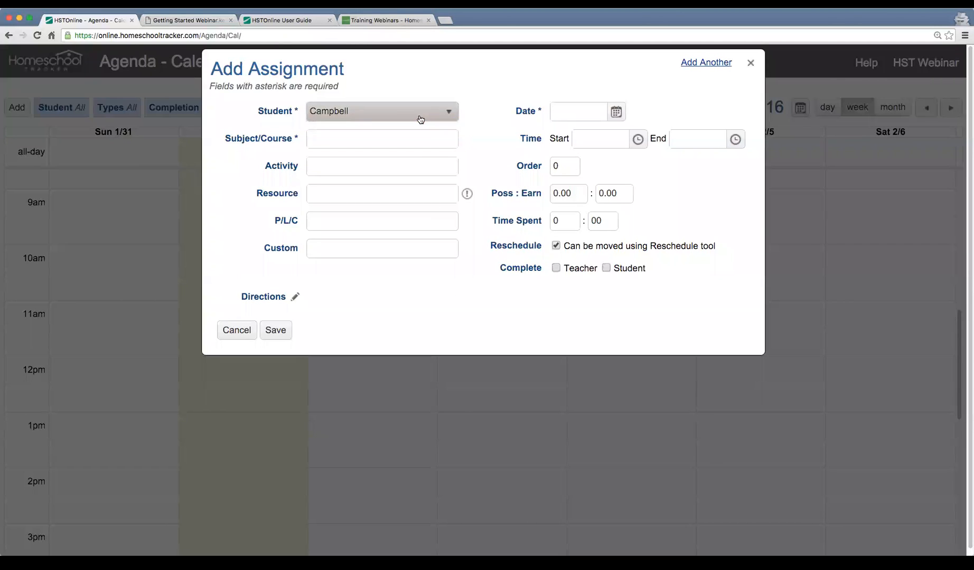
{"action": "left_click", "coordinate": [352, 135]}
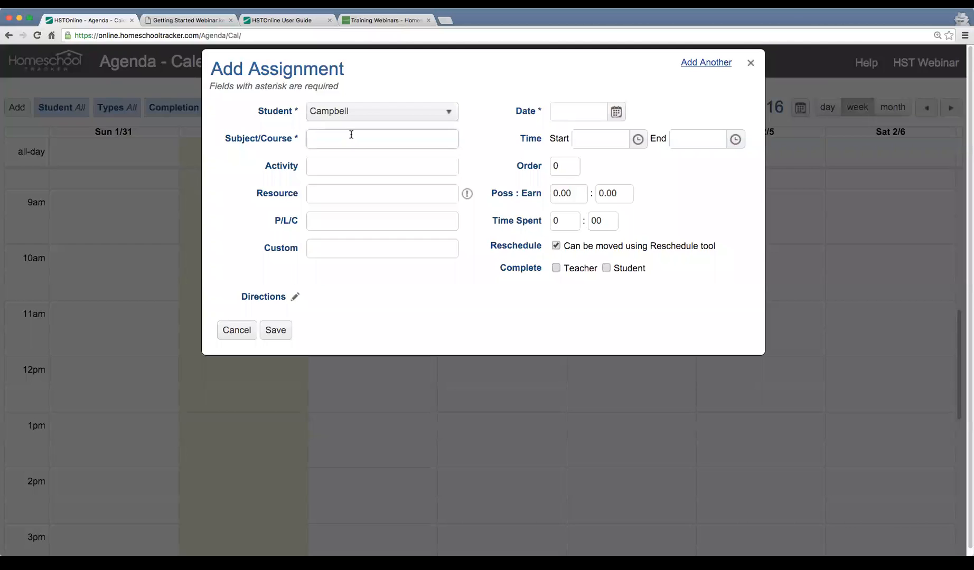
{"action": "left_click", "coordinate": [352, 135]}
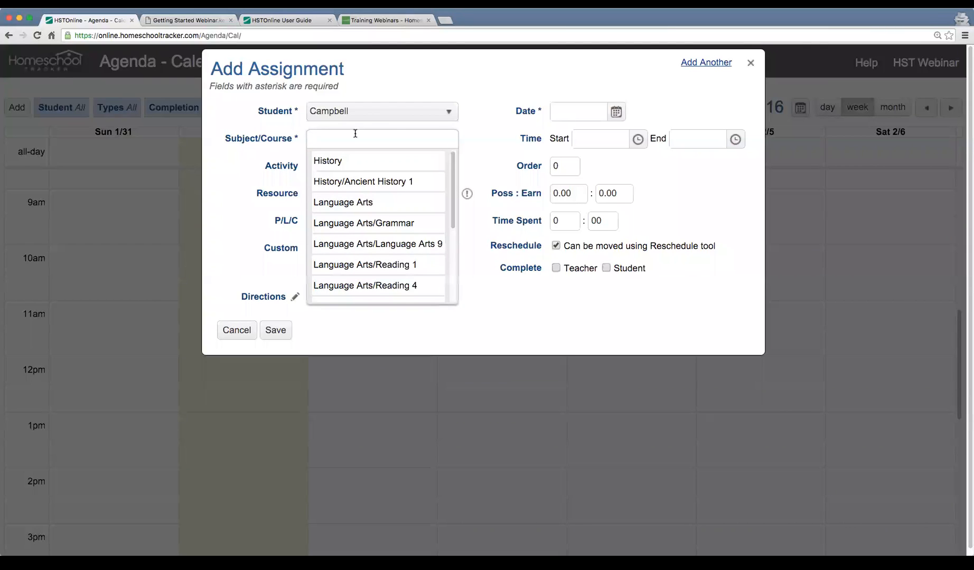
{"action": "left_click", "coordinate": [381, 182]}
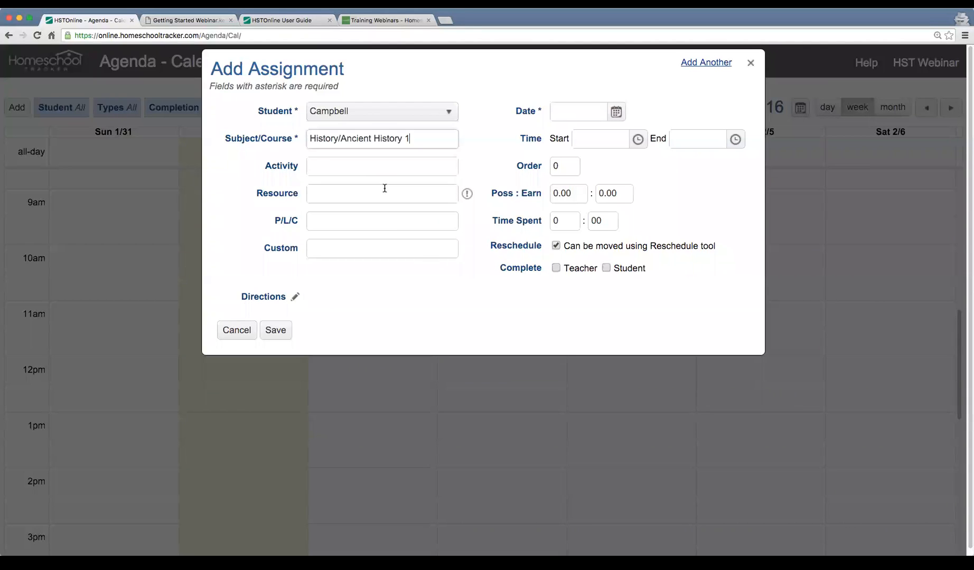
Set the assignment's activity to Lesson and its resource to "All About Spelling: Level 5, Teacher's Manual and Student Packet"
{"action": "left_click", "coordinate": [397, 165]}
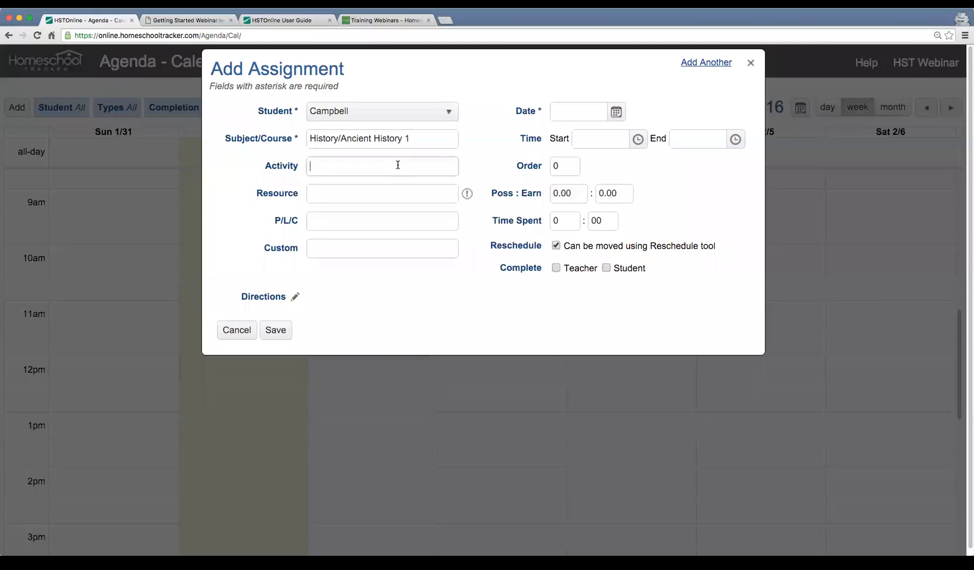
{"action": "type", "text": "Lesson"}
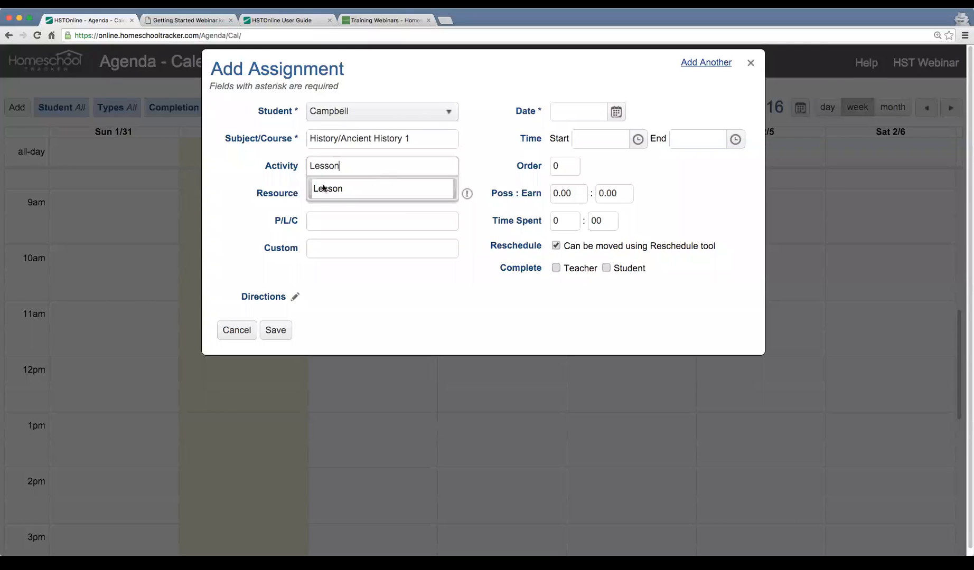
{"action": "left_click", "coordinate": [360, 191]}
{"action": "left_click", "coordinate": [363, 197]}
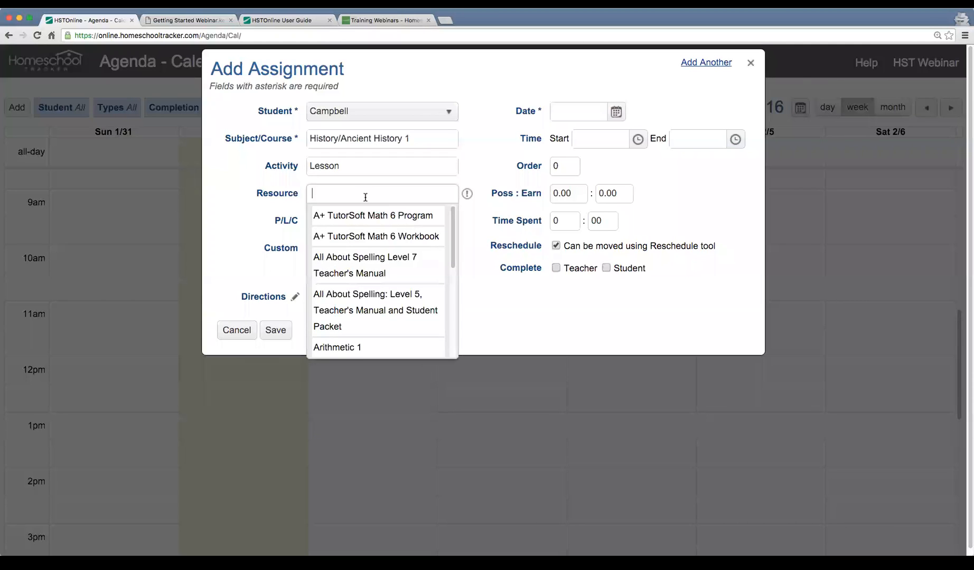
{"action": "scroll", "coordinate": [393, 284], "scroll_direction": "down", "scroll_amount": 1}
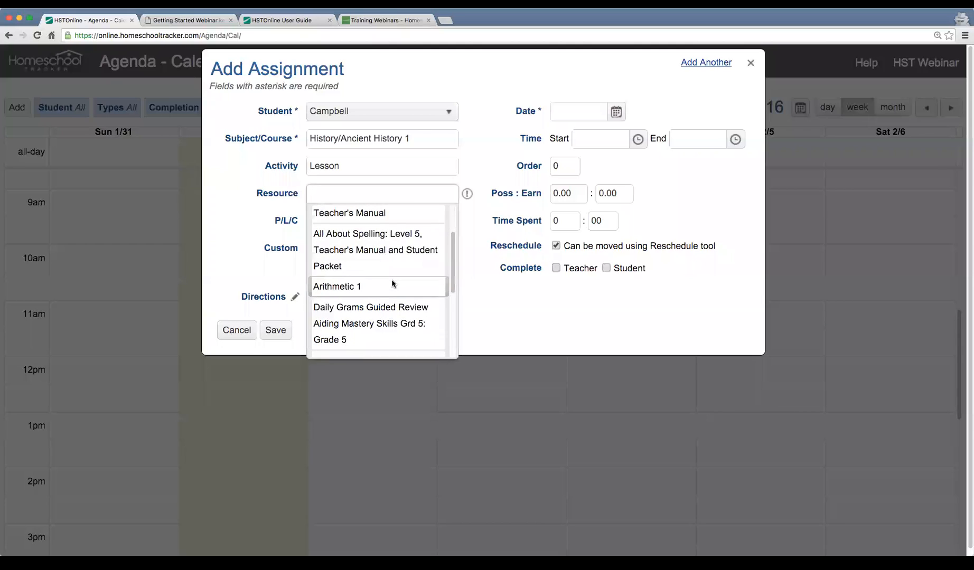
{"action": "scroll", "coordinate": [379, 266], "scroll_direction": "up", "scroll_amount": 1}
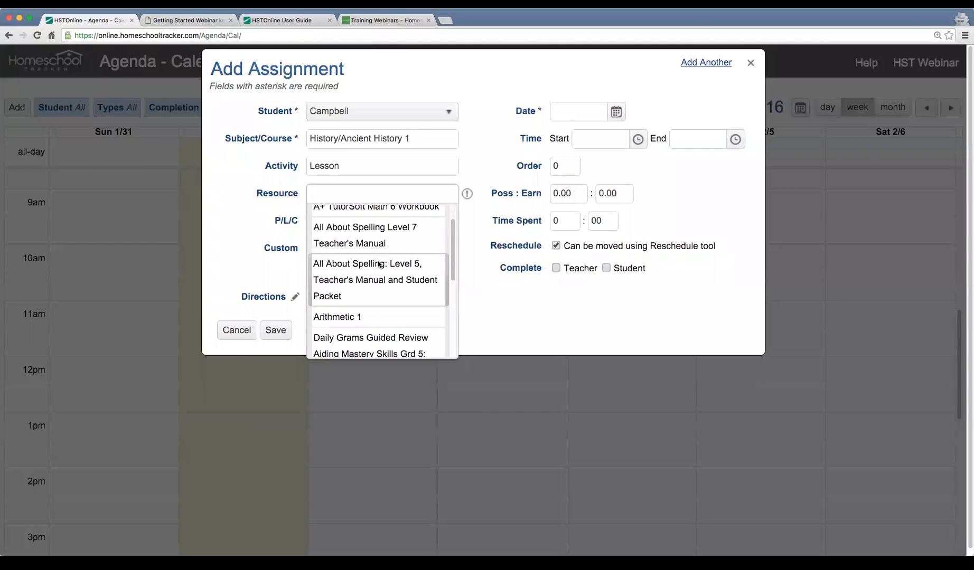
{"action": "left_click", "coordinate": [354, 278]}
Enter "Chapter 1" as the assignment's P/L/C value
{"action": "left_click", "coordinate": [344, 220]}
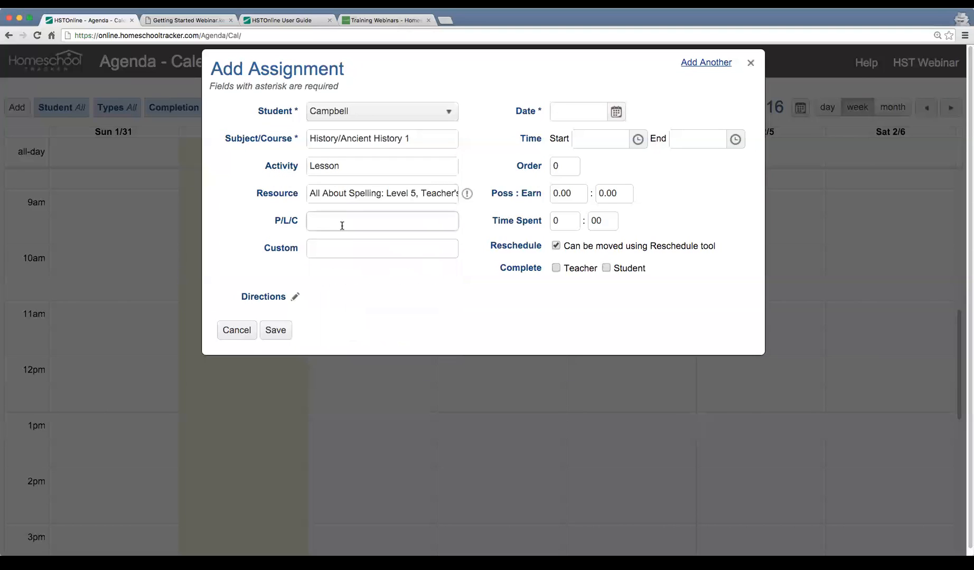
{"action": "type", "text": "Chapter 2"}
{"action": "key", "text": "BackSpace"}
{"action": "type", "text": "1"}
{"action": "key", "text": "Tab"}
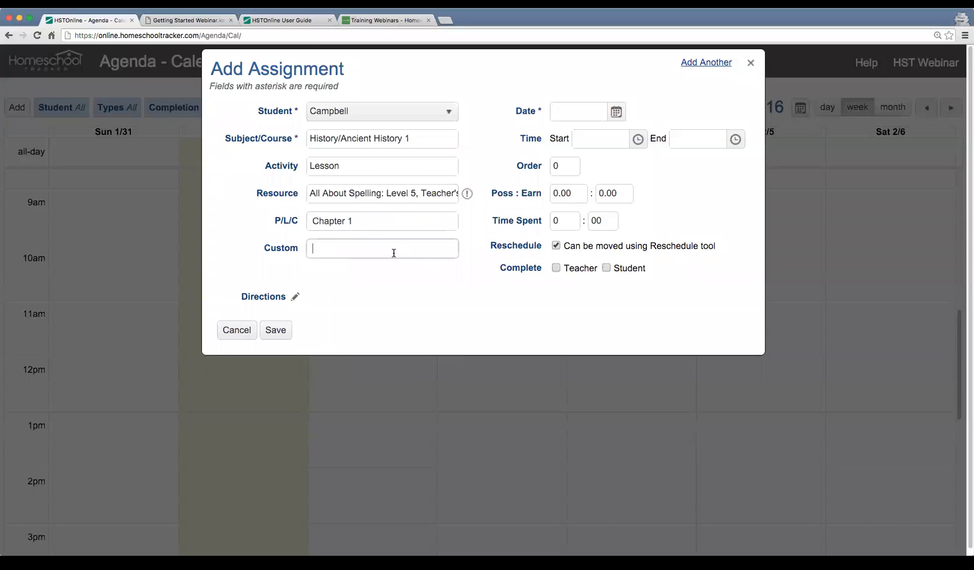
Schedule the assignment for 2/1/2016 from 10:00 AM to 11:00 AM
{"action": "left_click", "coordinate": [615, 113]}
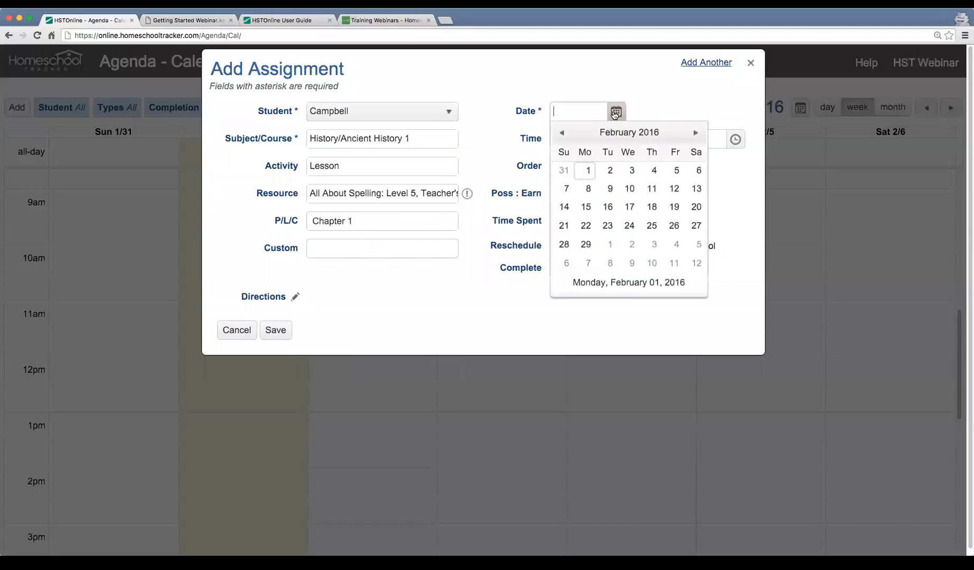
{"action": "left_click", "coordinate": [586, 171]}
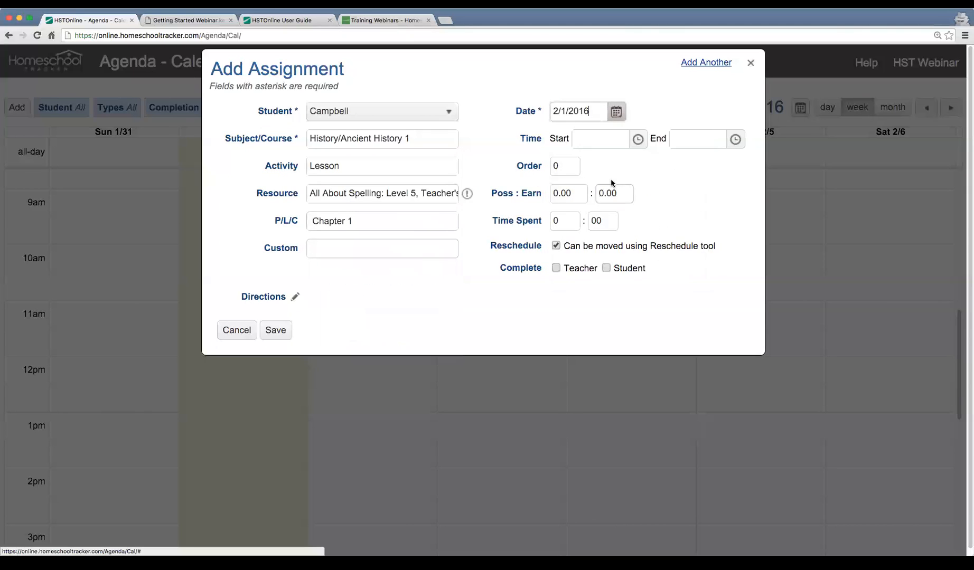
{"action": "left_click", "coordinate": [645, 142]}
{"action": "scroll", "coordinate": [608, 253], "scroll_direction": "down", "scroll_amount": 3}
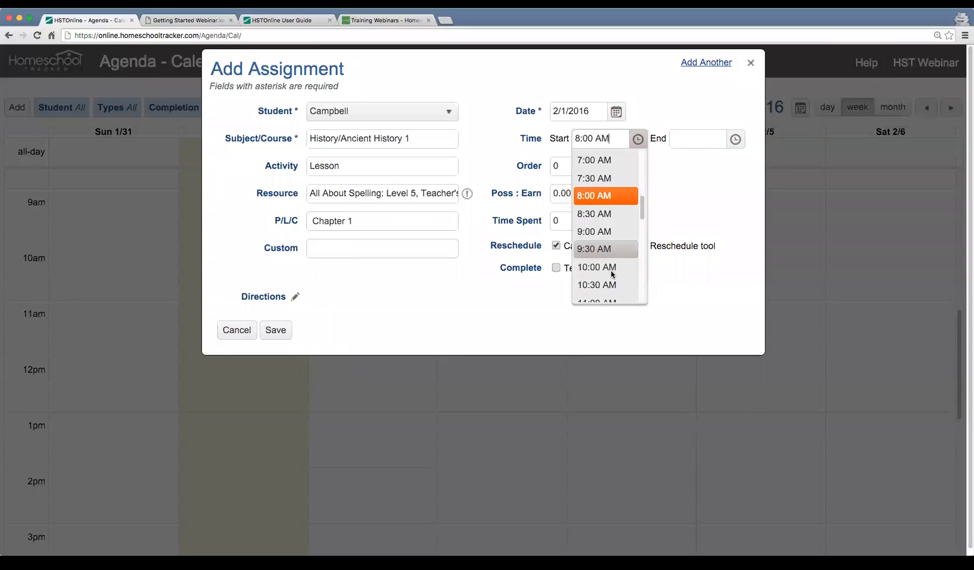
{"action": "left_click", "coordinate": [612, 269]}
{"action": "left_click", "coordinate": [729, 142]}
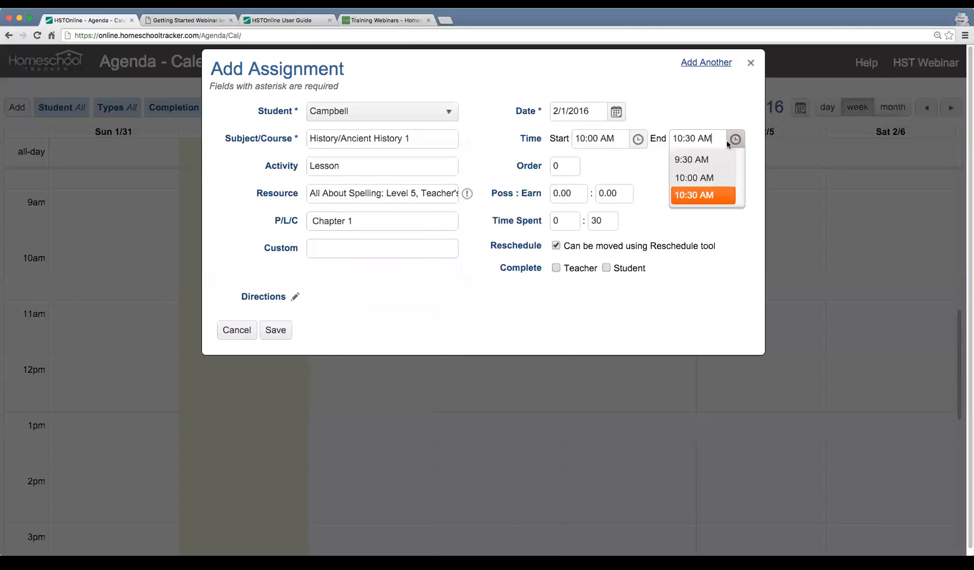
{"action": "scroll", "coordinate": [698, 202], "scroll_direction": "down", "scroll_amount": 1}
{"action": "left_click", "coordinate": [703, 241]}
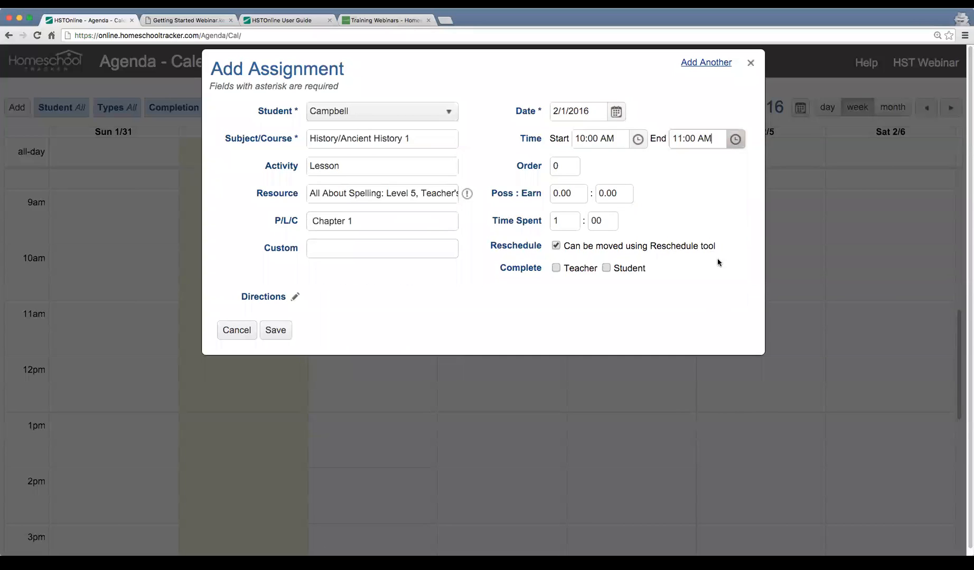
Set the assignment's possible points to 10 and save it to the calendar
{"action": "left_click", "coordinate": [565, 193]}
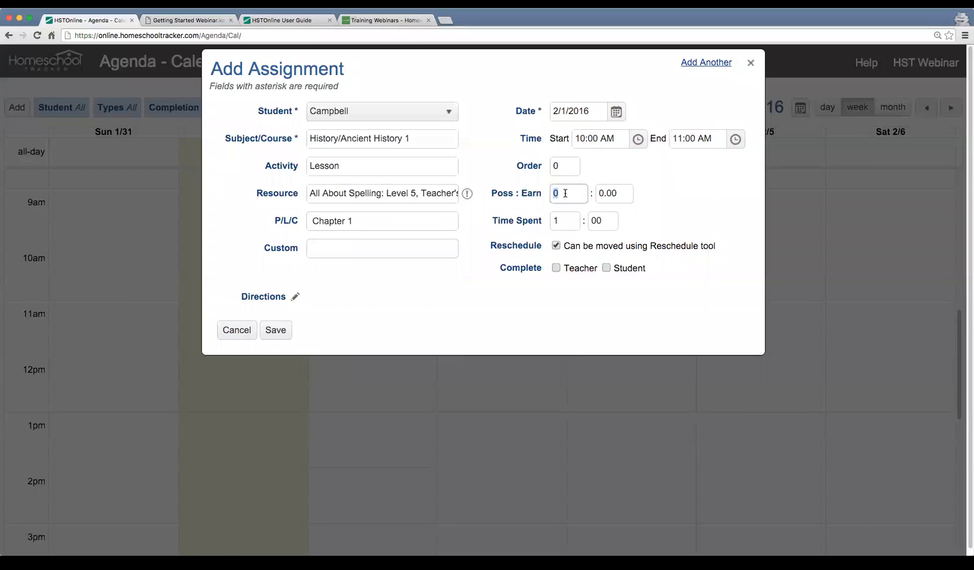
{"action": "type", "text": "10"}
{"action": "key", "text": "Tab"}
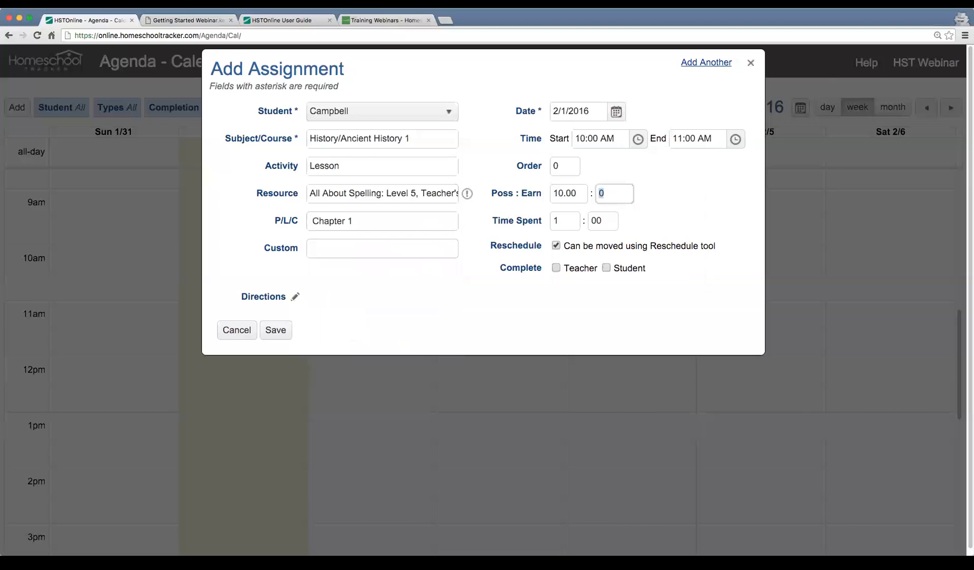
{"action": "left_click", "coordinate": [283, 333]}
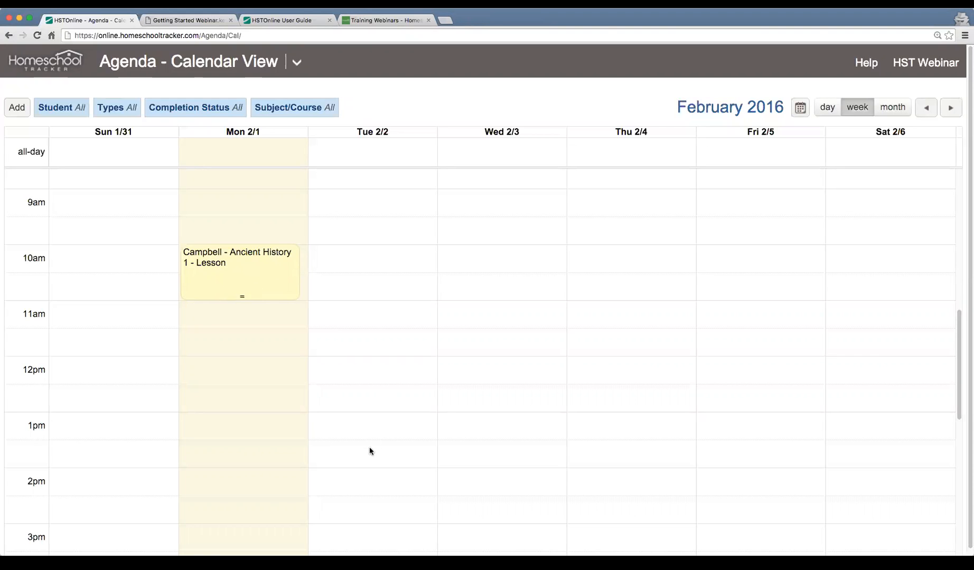
Review the Ancient History 1 lesson's summary and full assignment details from the Monday calendar entry, and close them without changes
{"action": "left_click", "coordinate": [263, 278]}
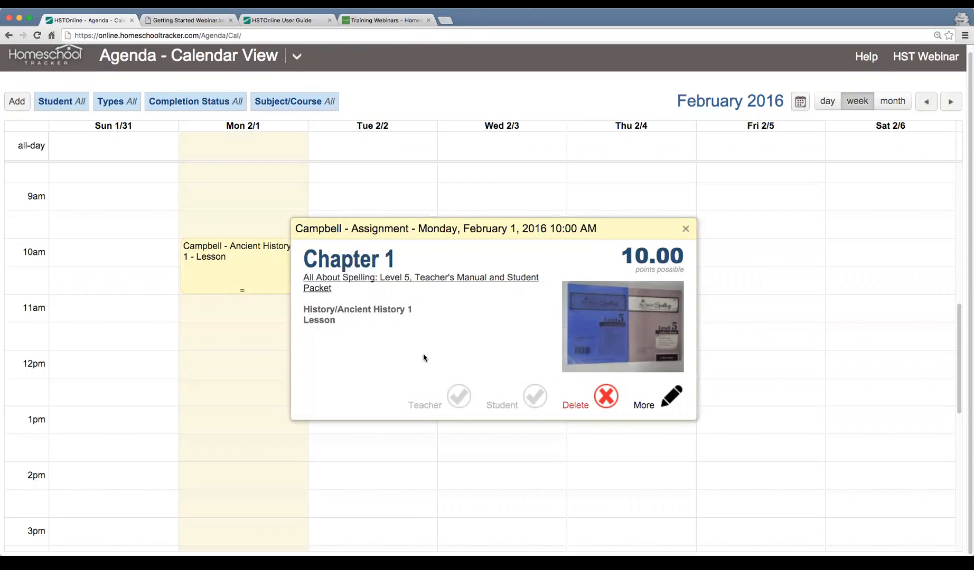
{"action": "scroll", "coordinate": [423, 358], "scroll_direction": "up", "scroll_amount": 1}
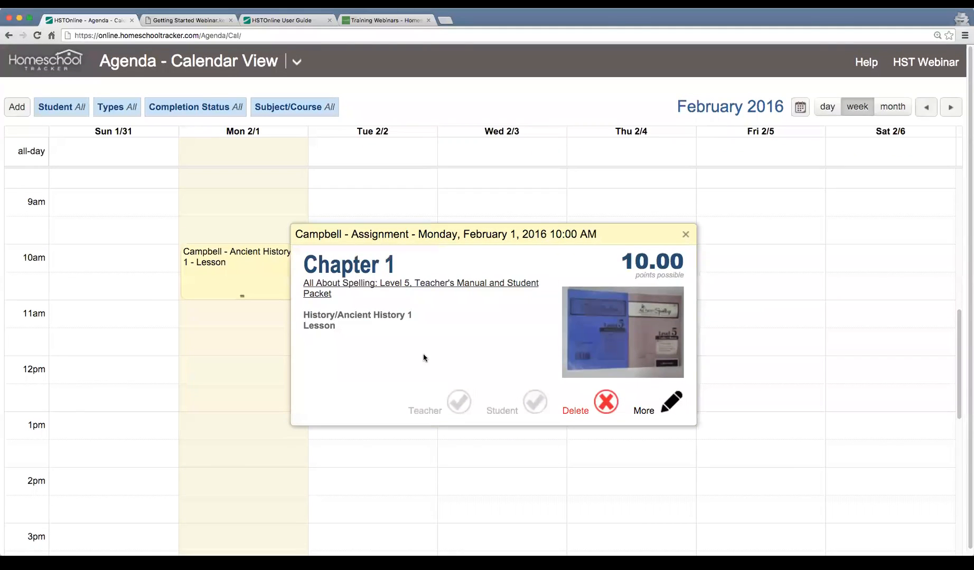
{"action": "left_click", "coordinate": [673, 406]}
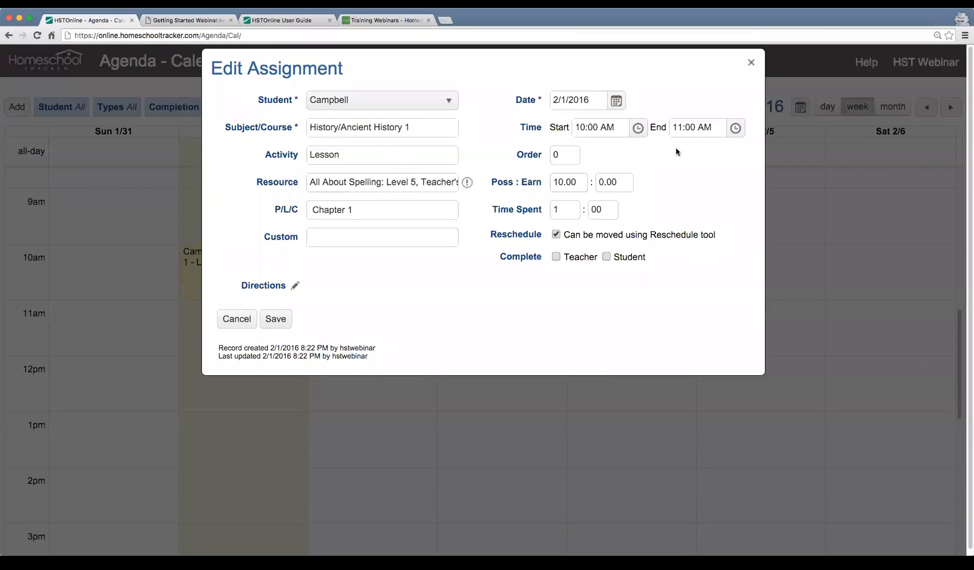
{"action": "left_click", "coordinate": [750, 63]}
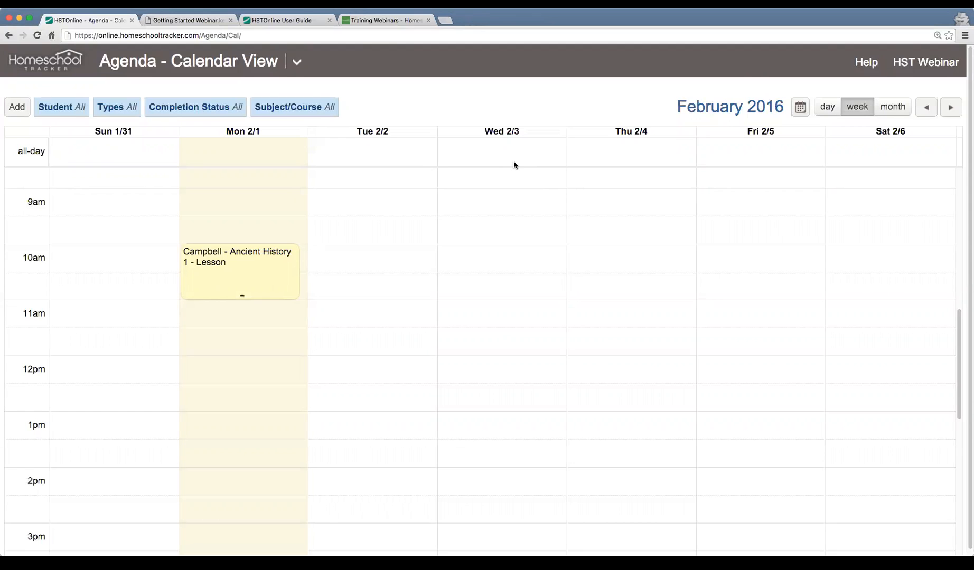
Record 9 earned points on the Monday Ancient History 1 lesson, mark it complete by the teacher, and save it
{"action": "left_click", "coordinate": [235, 269]}
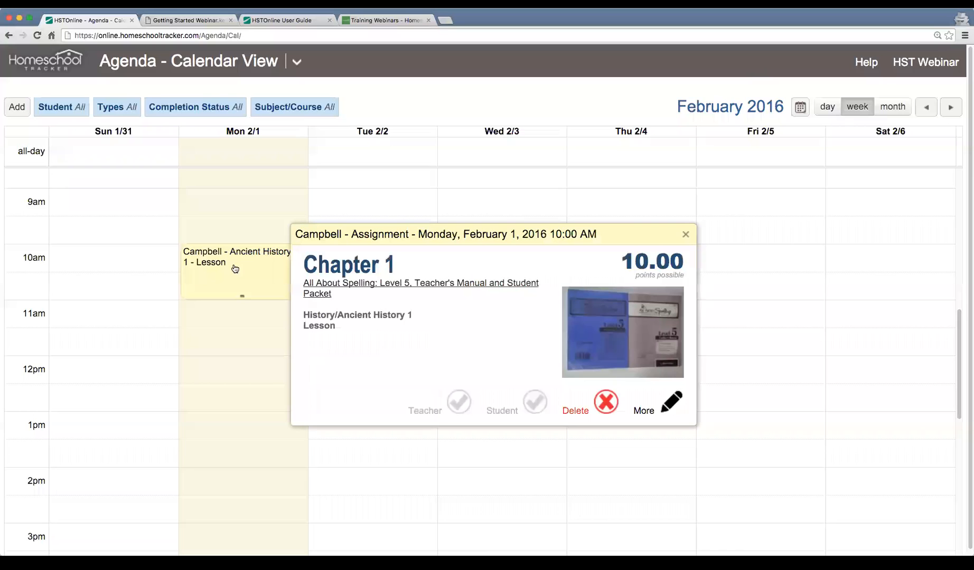
{"action": "left_click", "coordinate": [660, 406]}
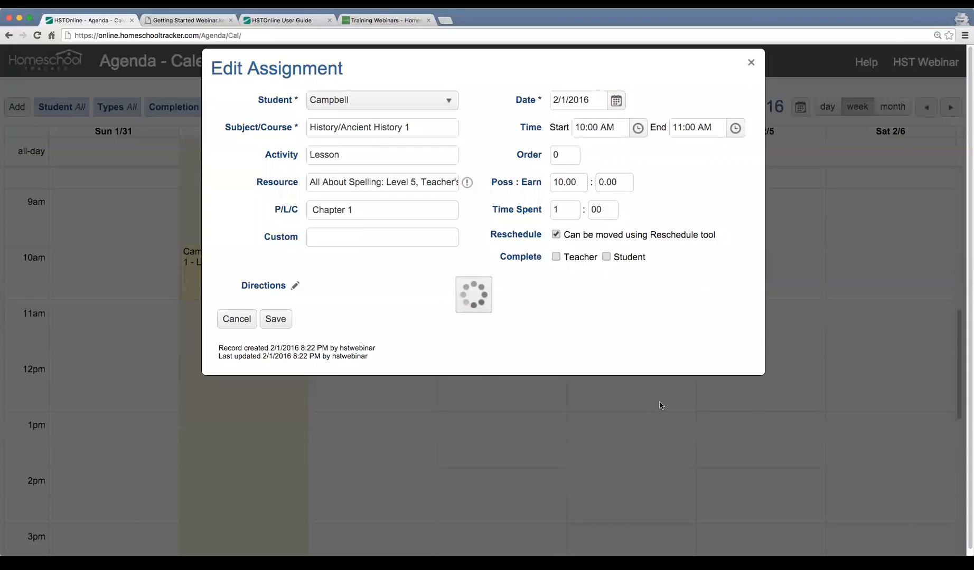
{"action": "left_click", "coordinate": [609, 183]}
{"action": "type", "text": "9"}
{"action": "key", "text": "Tab"}
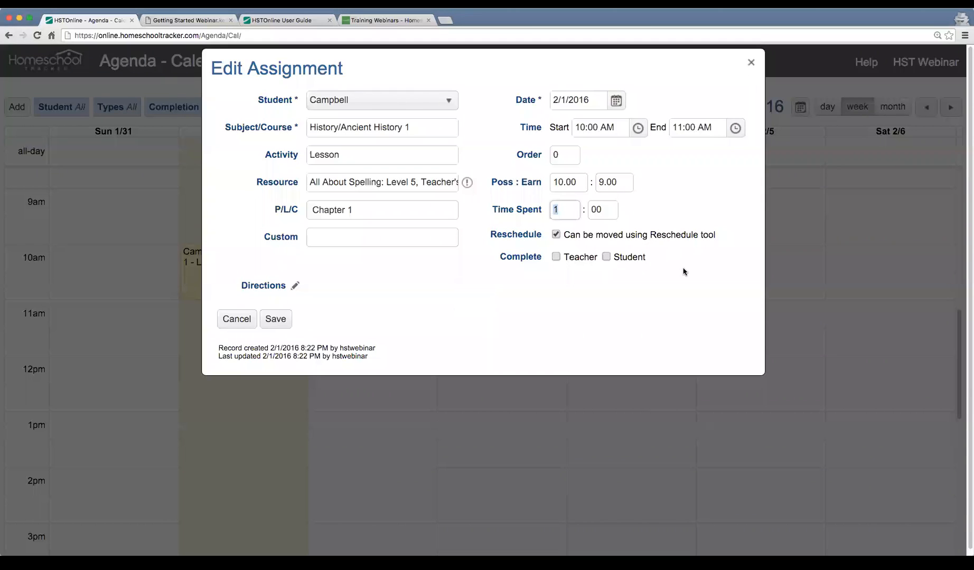
{"action": "left_click", "coordinate": [556, 257]}
{"action": "left_click_drag", "start_coordinate": [638, 185], "coordinate": [697, 184]}
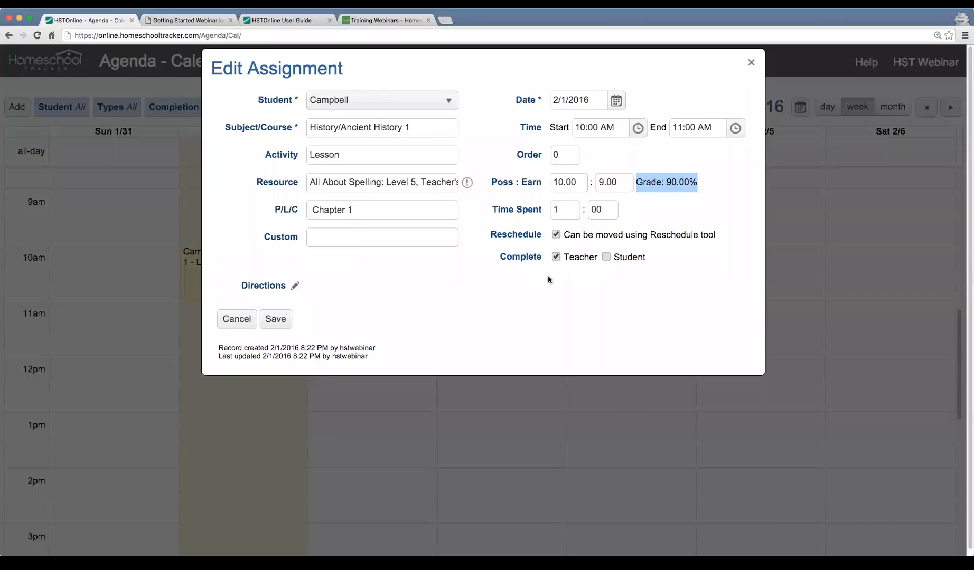
{"action": "left_click", "coordinate": [275, 319]}
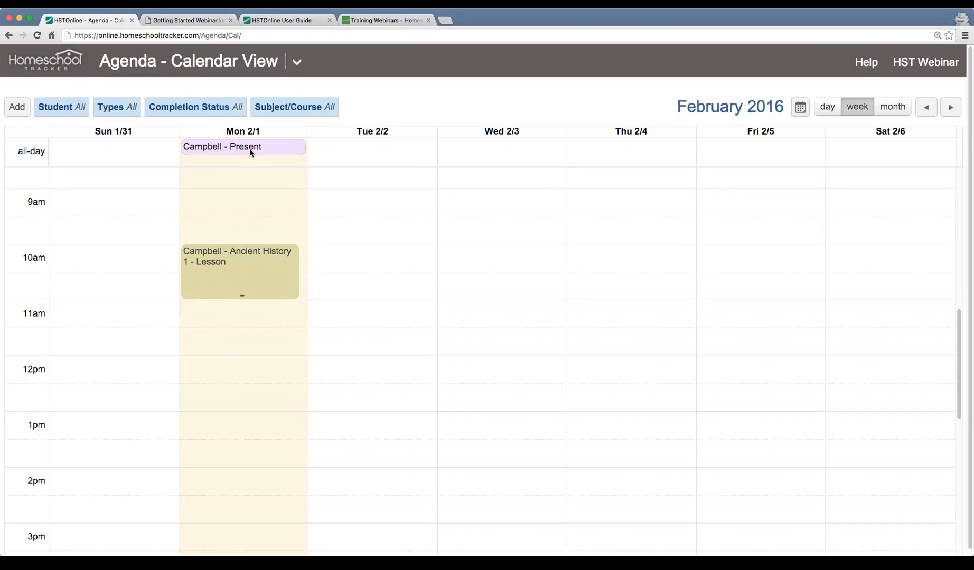
{"action": "scroll", "coordinate": [286, 261], "scroll_direction": "up", "scroll_amount": 1}
{"action": "scroll", "coordinate": [285, 261], "scroll_direction": "up", "scroll_amount": 1}
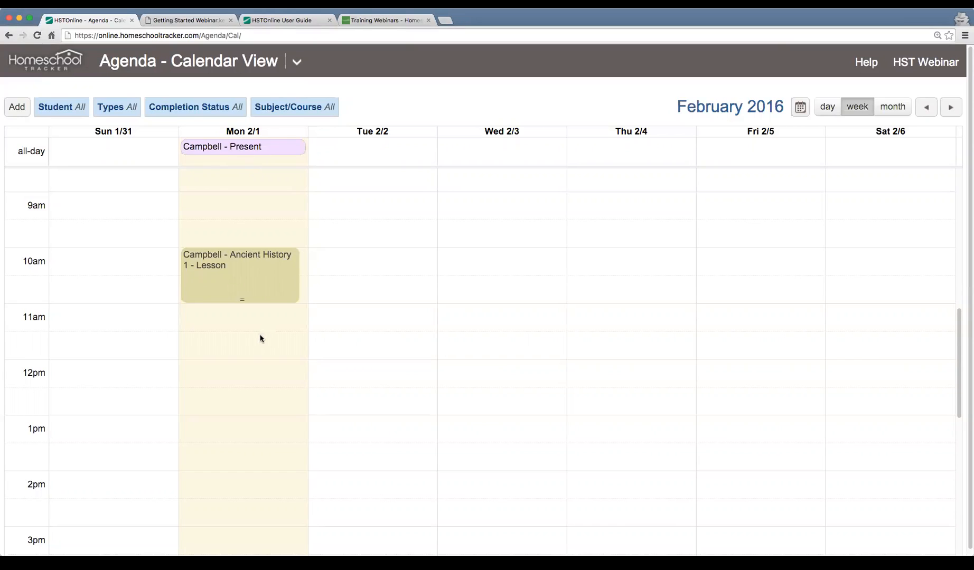
{"action": "scroll", "coordinate": [260, 334], "scroll_direction": "down", "scroll_amount": 2}
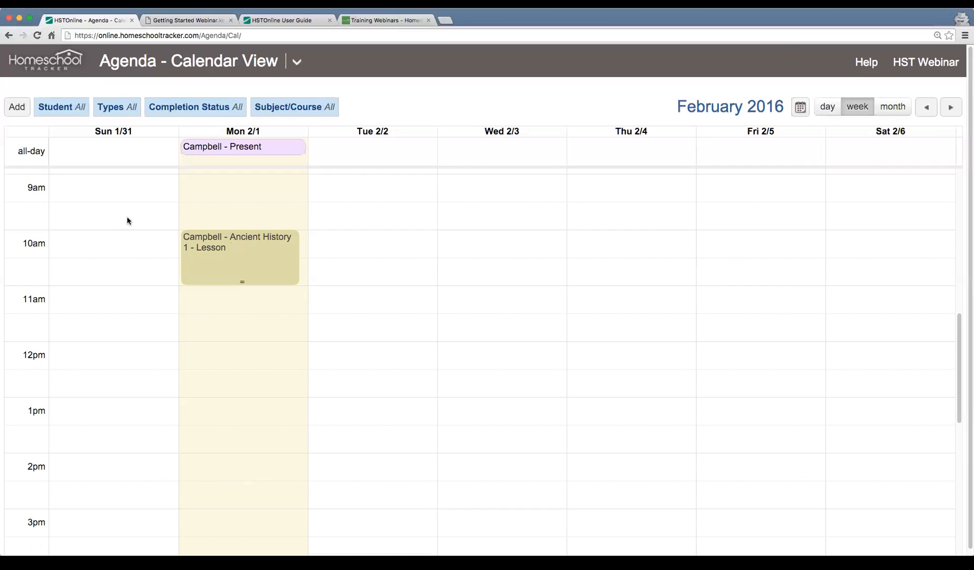
Start adding multiple assignments and look over the Students and Details, Day and Date, and Page/Lesson/Chapter stages
{"action": "left_click", "coordinate": [19, 109]}
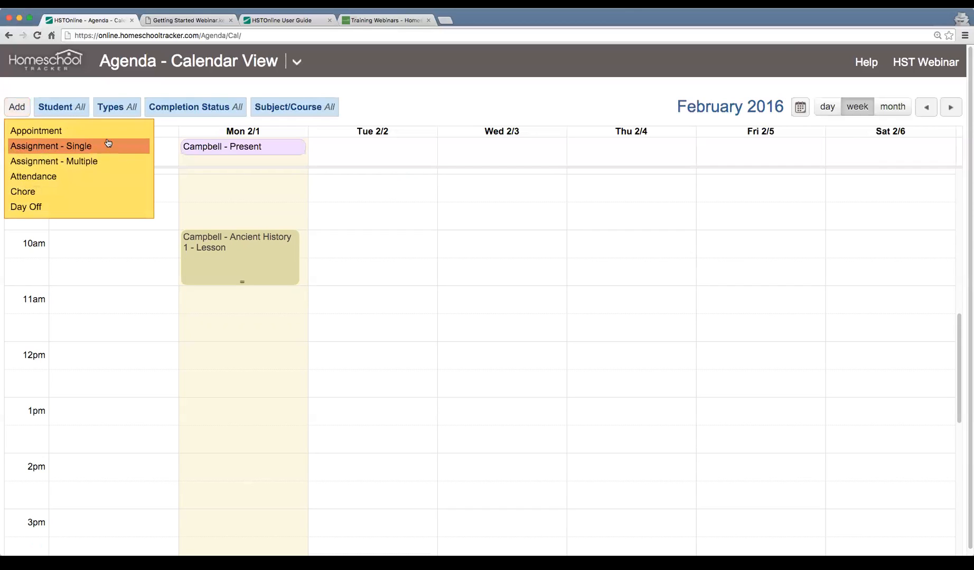
{"action": "left_click", "coordinate": [119, 166]}
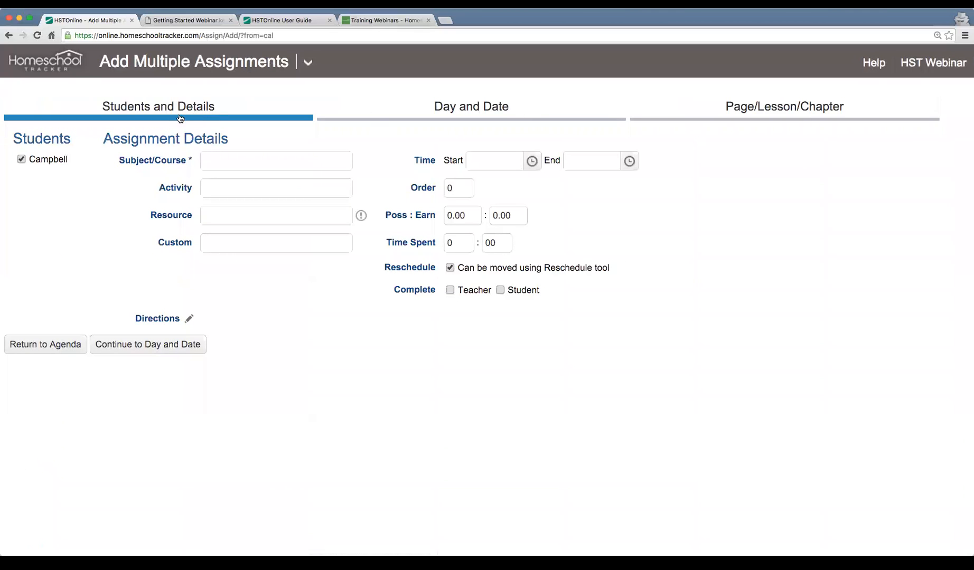
{"action": "left_click", "coordinate": [471, 112]}
{"action": "left_click", "coordinate": [770, 116]}
{"action": "left_click", "coordinate": [506, 109]}
{"action": "left_click", "coordinate": [223, 113]}
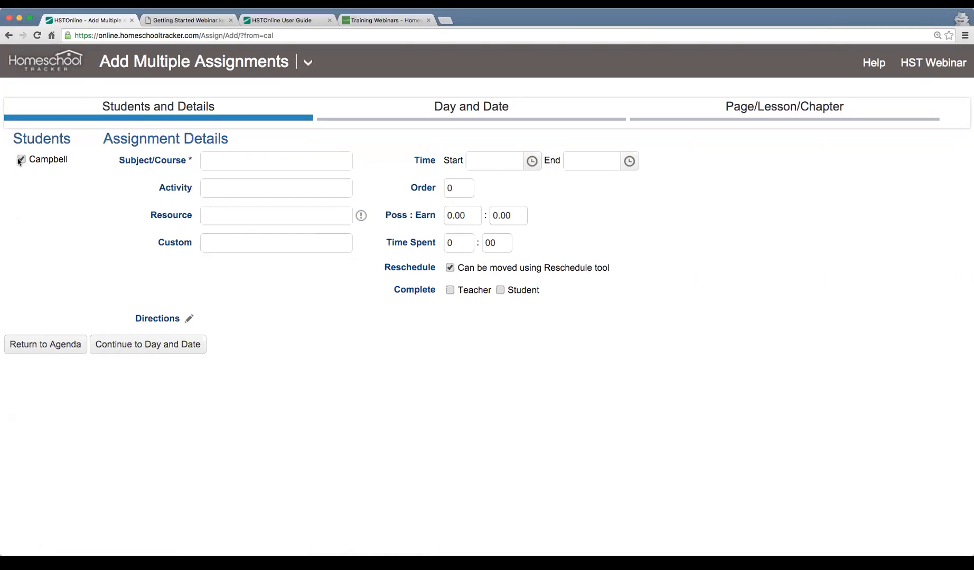
Set the assignments' course to History/Ancient History 1, activity to Lesson, and resource to the All About Spelling: Level 5 set
{"action": "left_click", "coordinate": [267, 160]}
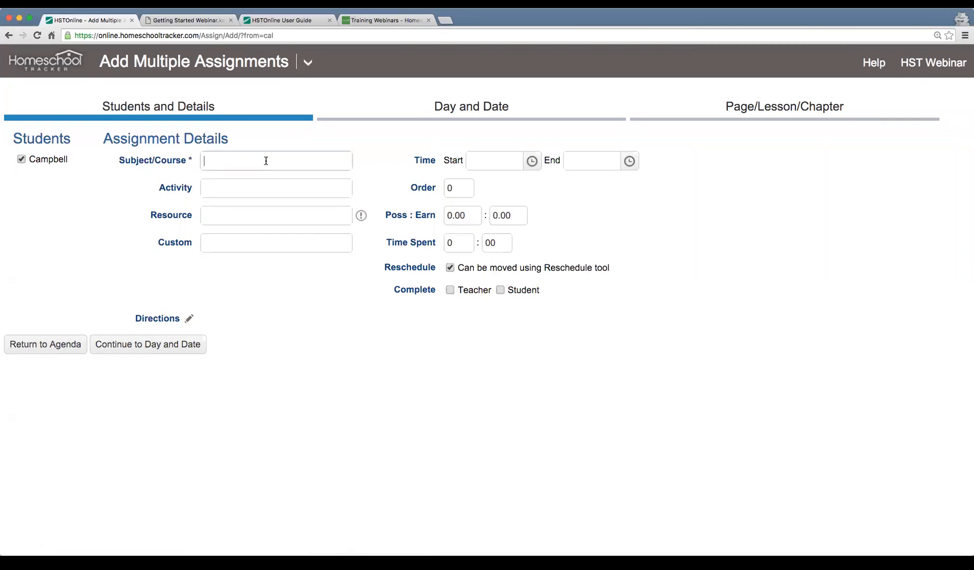
{"action": "left_click", "coordinate": [293, 206]}
{"action": "left_click", "coordinate": [244, 183]}
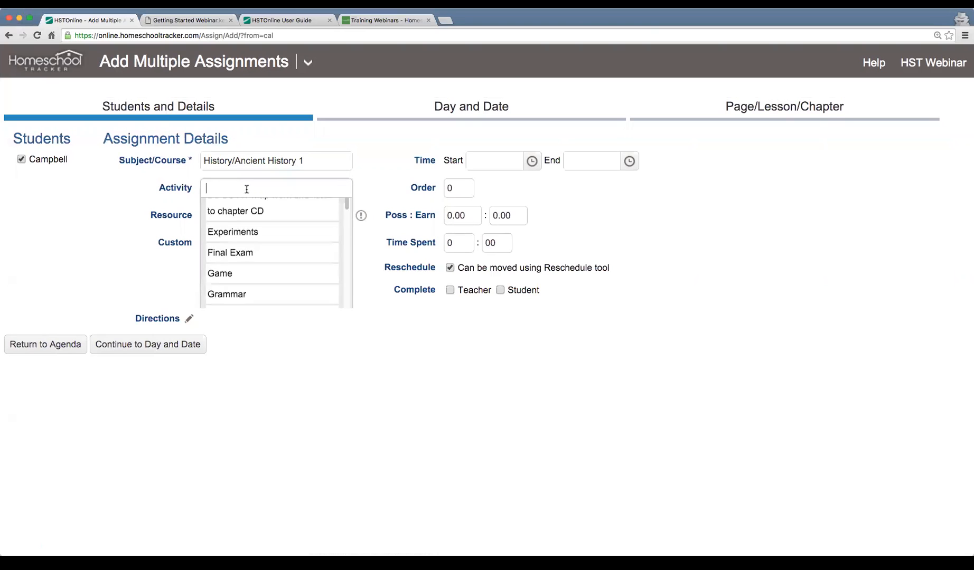
{"action": "type", "text": "Lesson"}
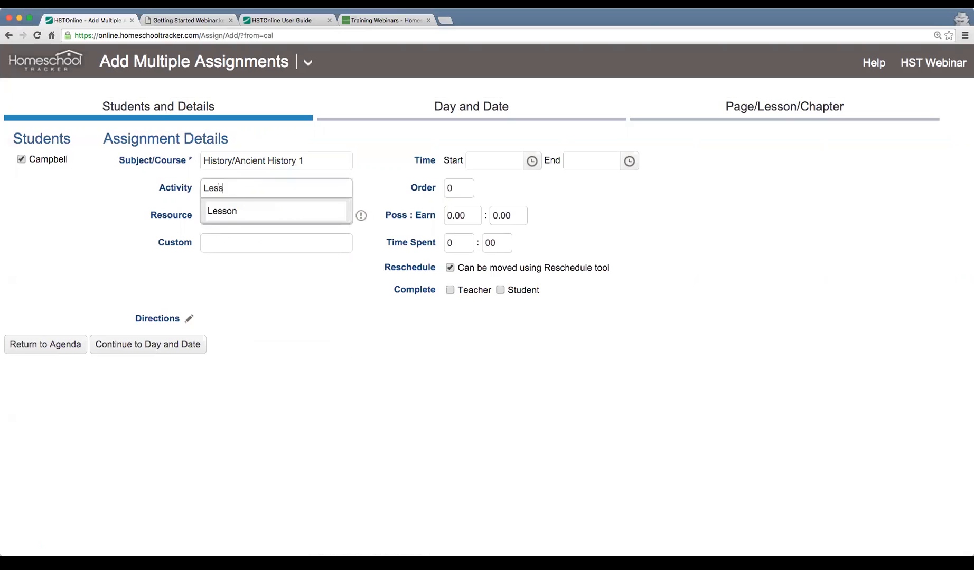
{"action": "left_click", "coordinate": [239, 212]}
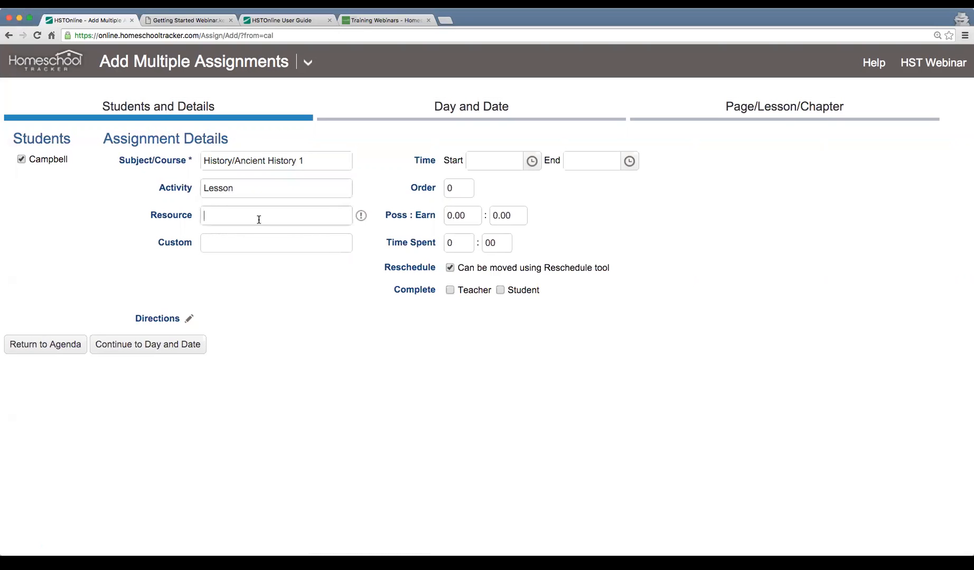
{"action": "left_click", "coordinate": [259, 216]}
{"action": "left_click", "coordinate": [296, 332]}
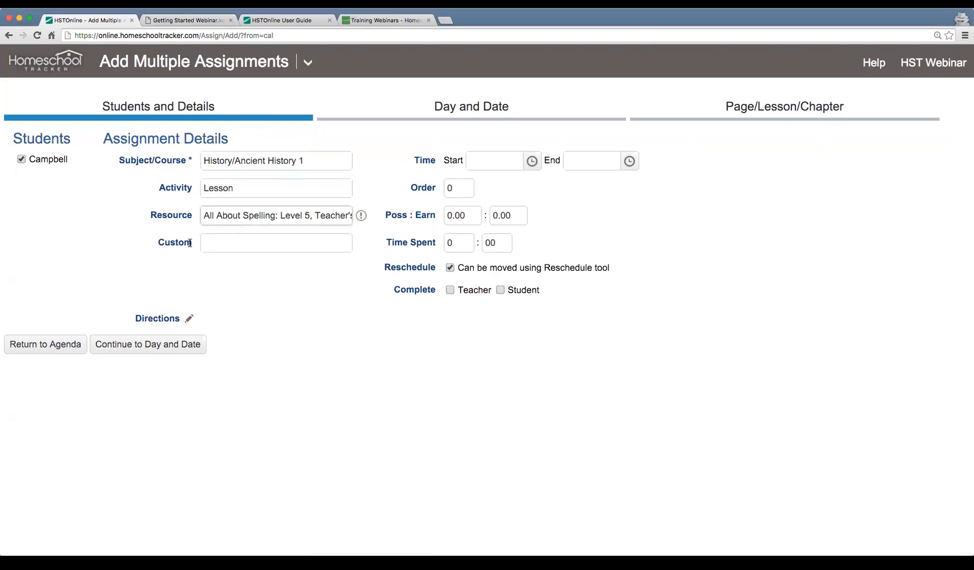
Set the assignments' time from 10:00 AM to 11:00 AM
{"action": "left_click", "coordinate": [532, 165]}
{"action": "scroll", "coordinate": [527, 232], "scroll_direction": "down", "scroll_amount": 3}
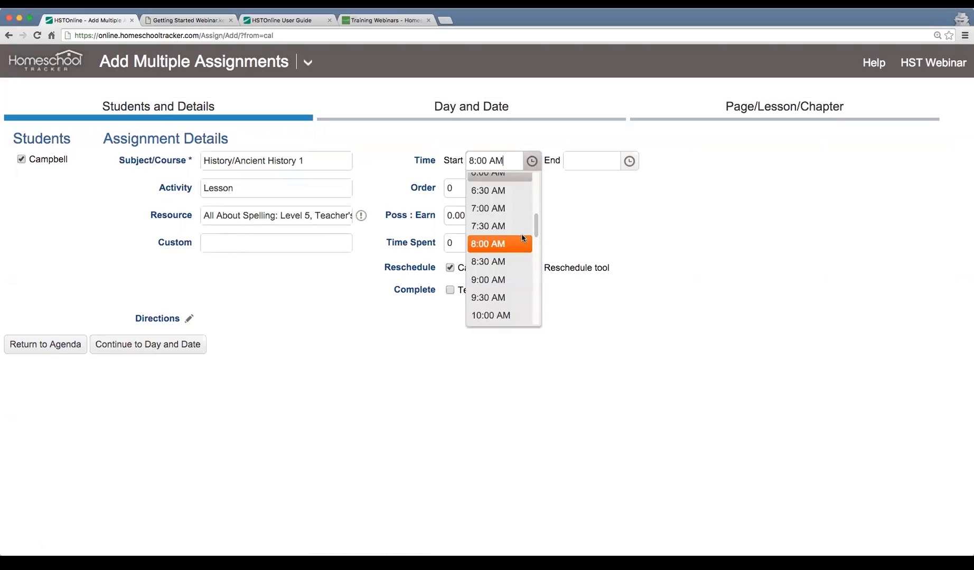
{"action": "left_click", "coordinate": [505, 292]}
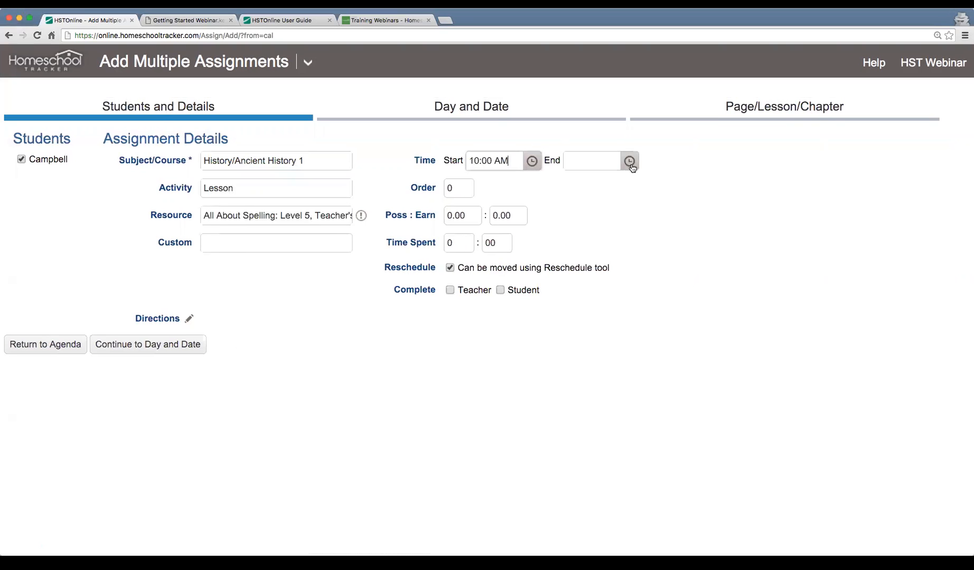
{"action": "left_click", "coordinate": [629, 161]}
{"action": "left_click", "coordinate": [594, 234]}
Set the possible points to 10 and continue to the day and date options
{"action": "left_click", "coordinate": [462, 215]}
{"action": "type", "text": "10"}
{"action": "key", "text": "Tab"}
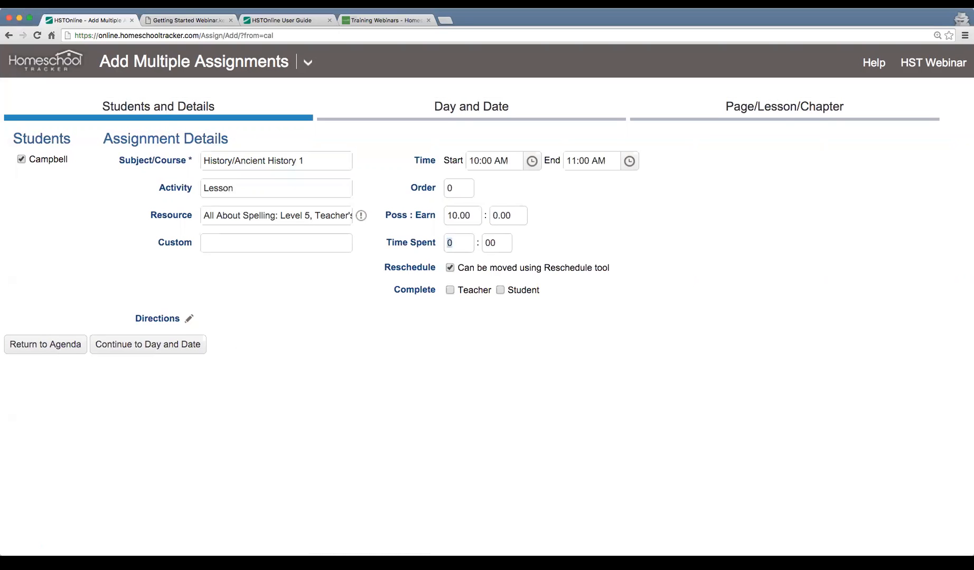
{"action": "left_click", "coordinate": [164, 349]}
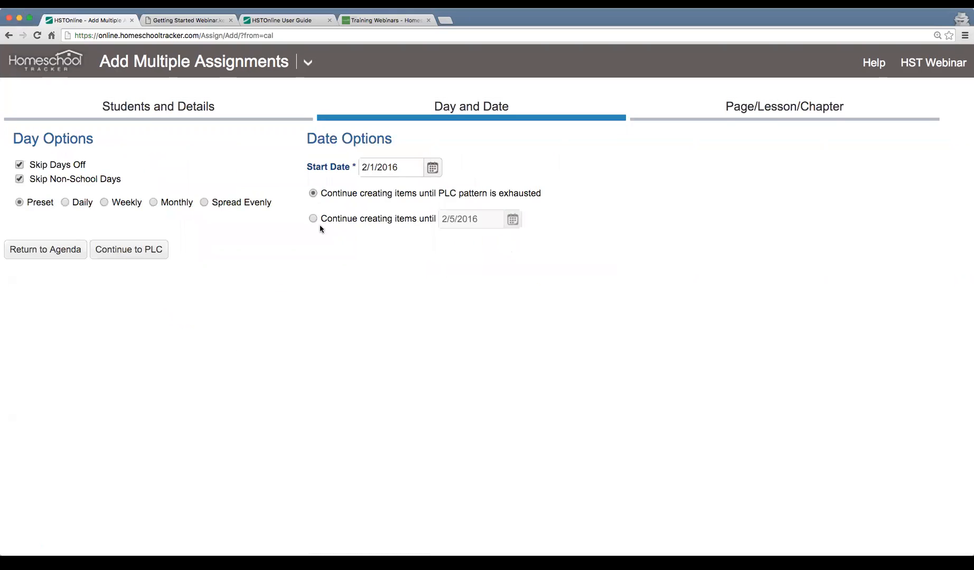
Start the assignments on 2/2/2016, keep creating items until the PLC pattern is exhausted, and continue to the PLC options
{"action": "left_click", "coordinate": [432, 169]}
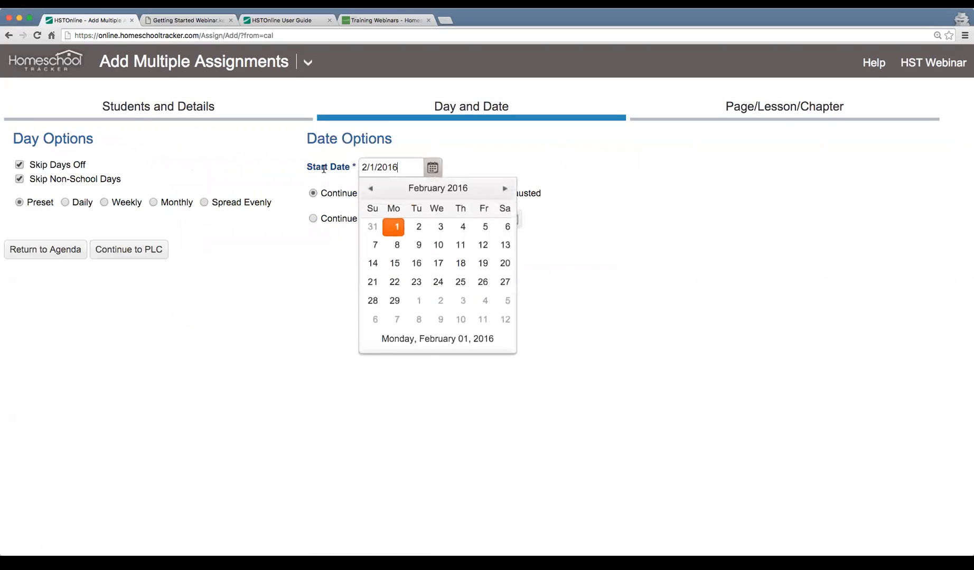
{"action": "left_click", "coordinate": [414, 232]}
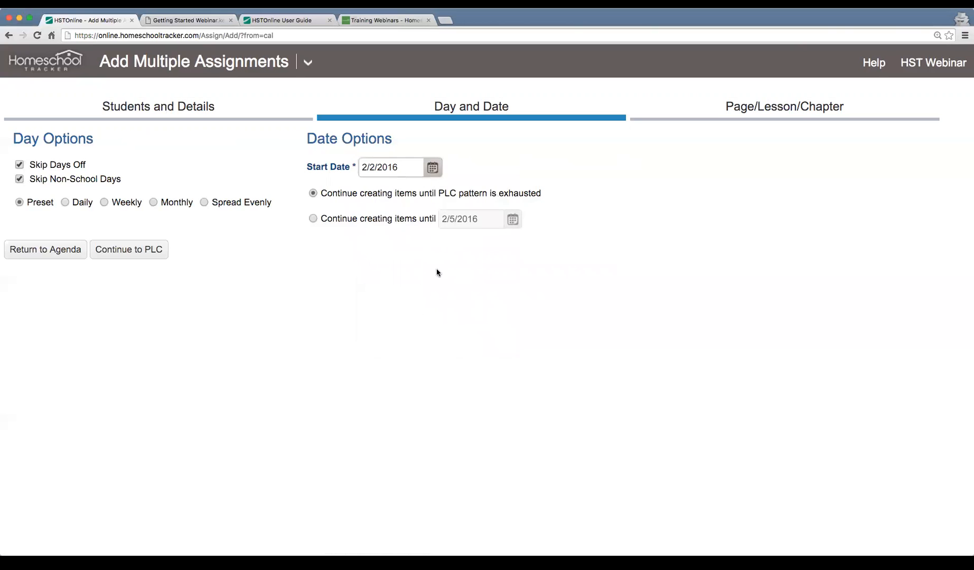
{"action": "left_click", "coordinate": [323, 192]}
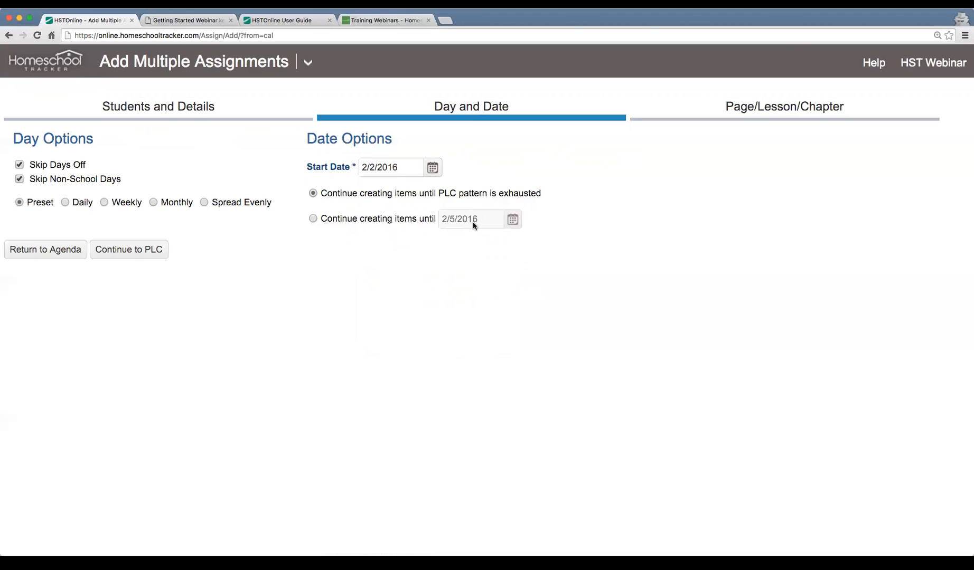
{"action": "left_click", "coordinate": [128, 252]}
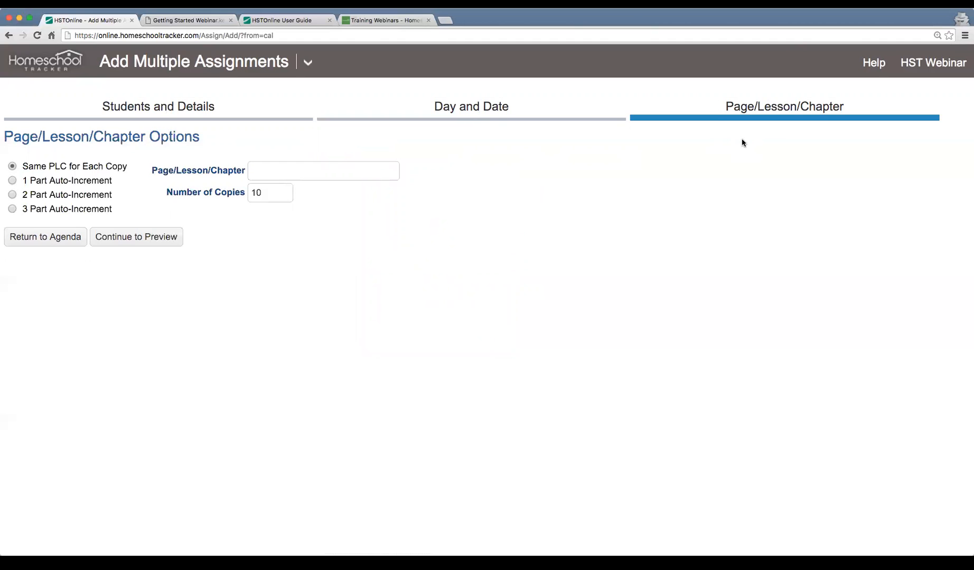
Define a 1 Part Auto-Increment pattern with leading text "Chapter", starting with 2 and ending with 4, and view its sample
{"action": "left_click_drag", "start_coordinate": [24, 167], "coordinate": [102, 168]}
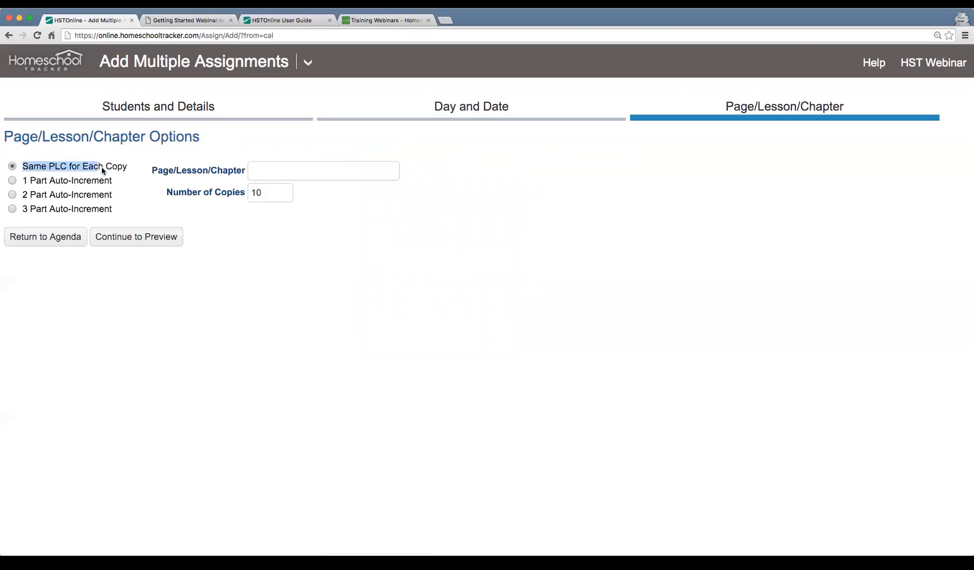
{"action": "left_click", "coordinate": [300, 172]}
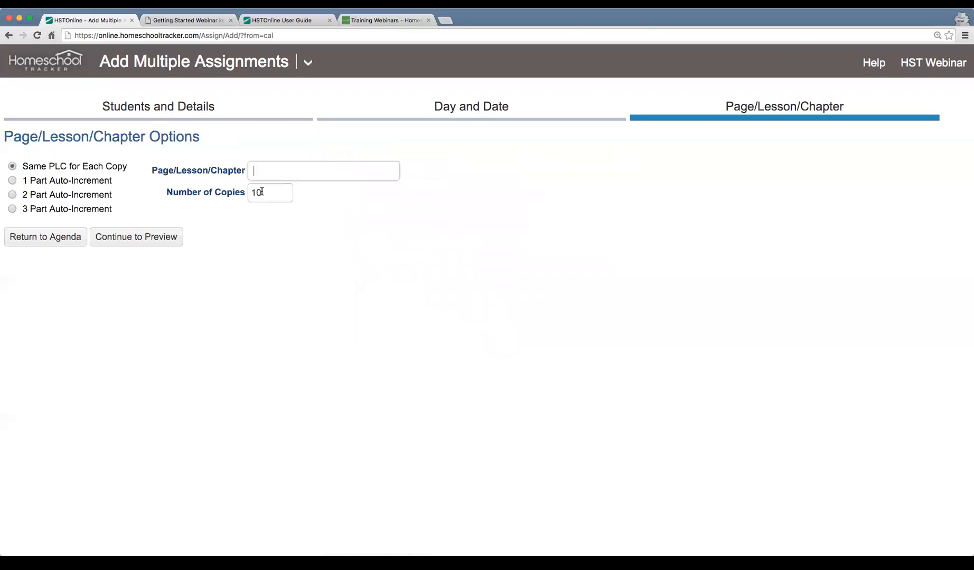
{"action": "left_click", "coordinate": [78, 183]}
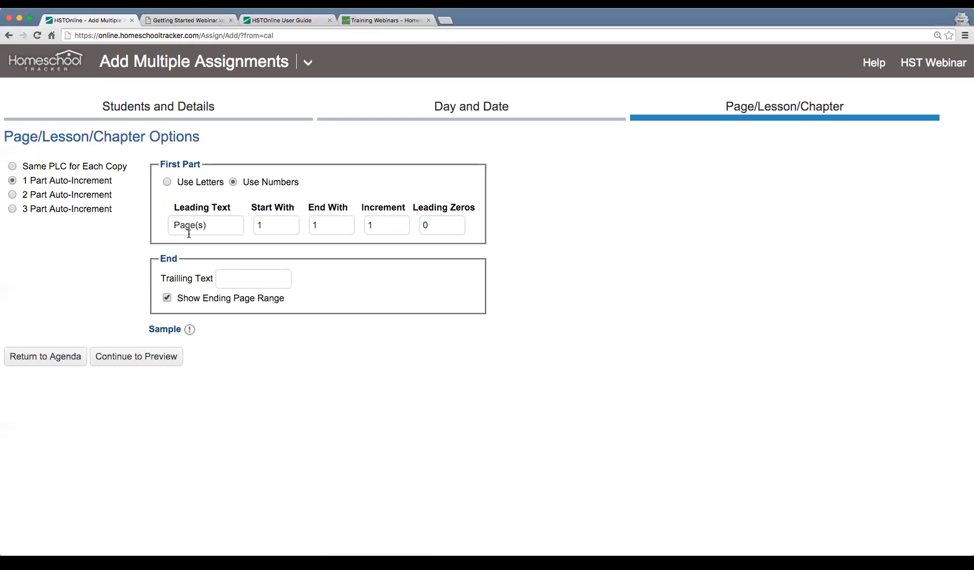
{"action": "double_click", "coordinate": [217, 228]}
{"action": "type", "text": "Chapter"}
{"action": "key", "text": "Tab"}
{"action": "type", "text": "2"}
{"action": "key", "text": "Tab"}
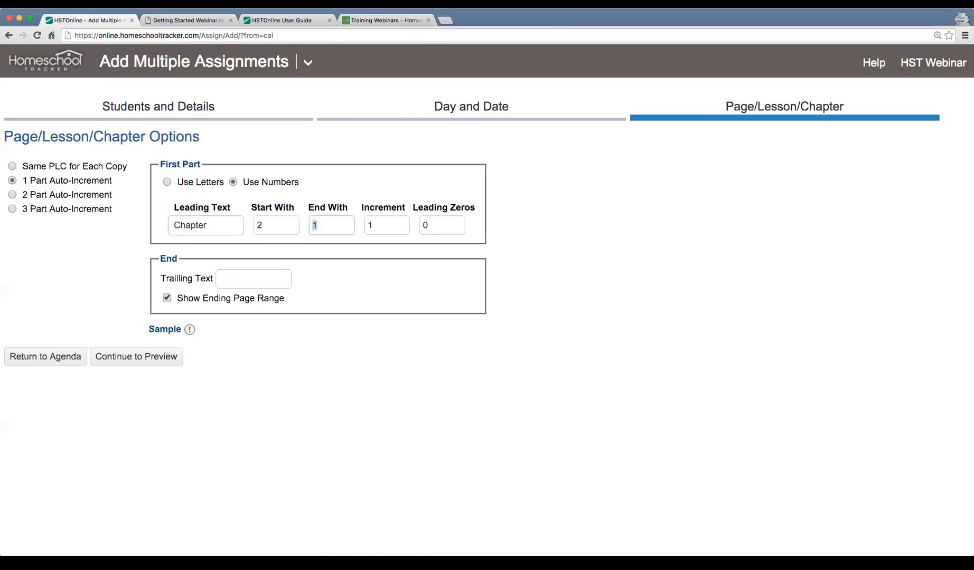
{"action": "type", "text": "4"}
{"action": "left_click", "coordinate": [190, 331]}
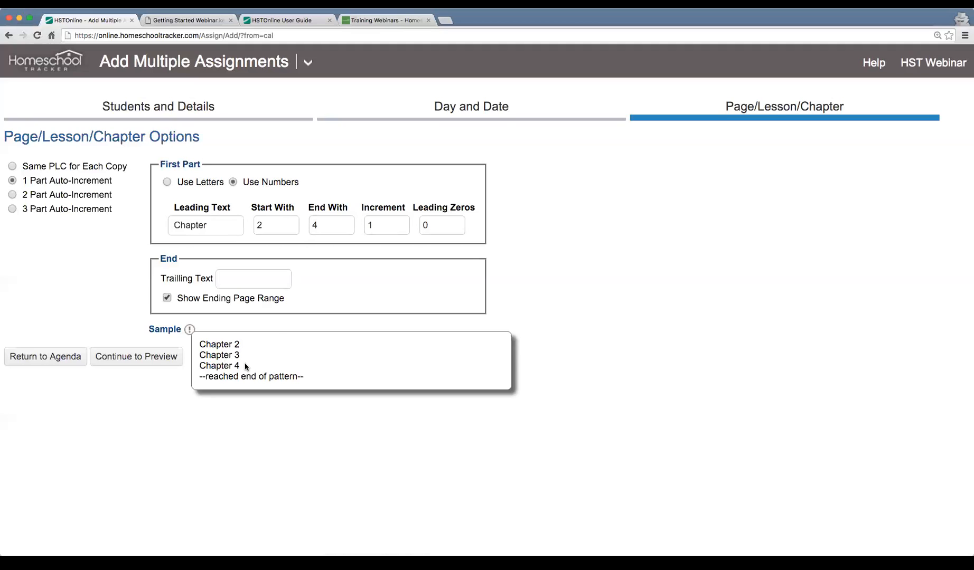
Change the chapter pattern's end value to 5 and check the sample
{"action": "left_click", "coordinate": [337, 228]}
{"action": "type", "text": "5"}
{"action": "left_click", "coordinate": [190, 332]}
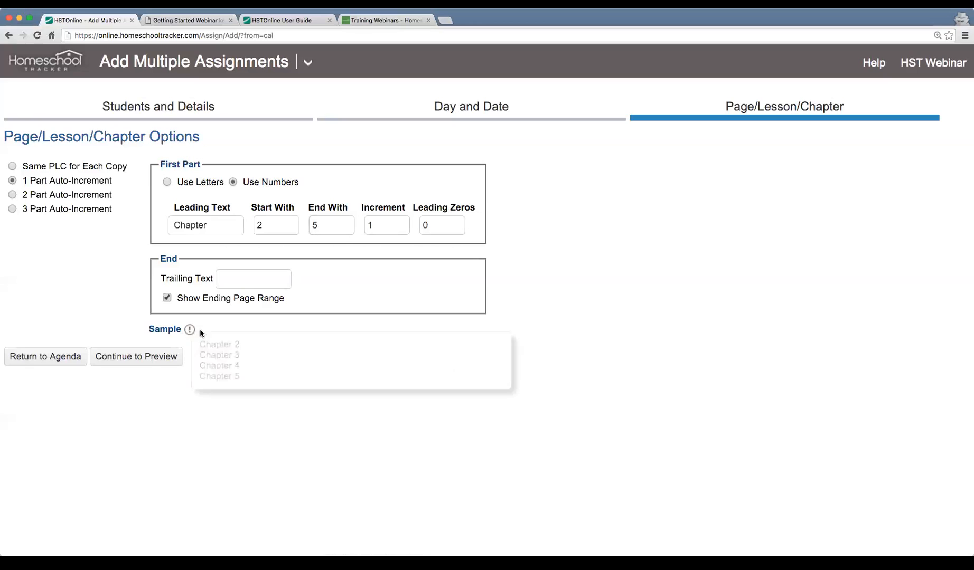
{"action": "left_click", "coordinate": [368, 467]}
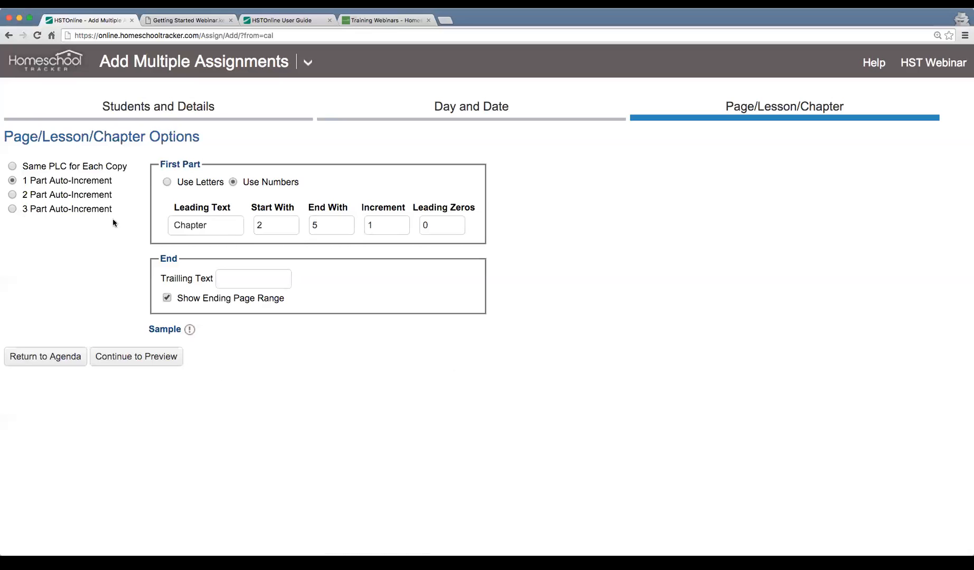
Examine the 2 Part and 3 Part Auto-Increment options, and return to 1 Part Auto-Increment
{"action": "left_click", "coordinate": [81, 197]}
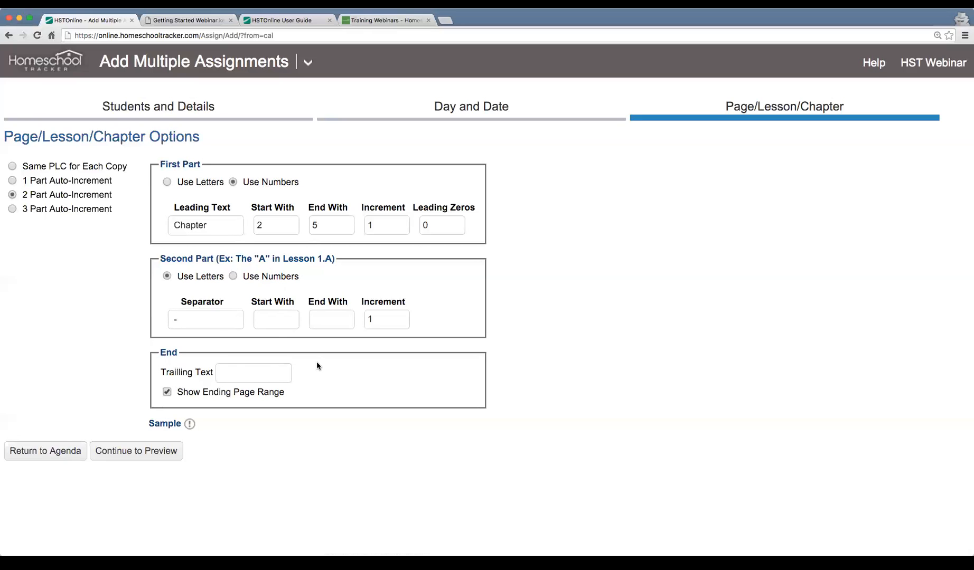
{"action": "left_click", "coordinate": [60, 210]}
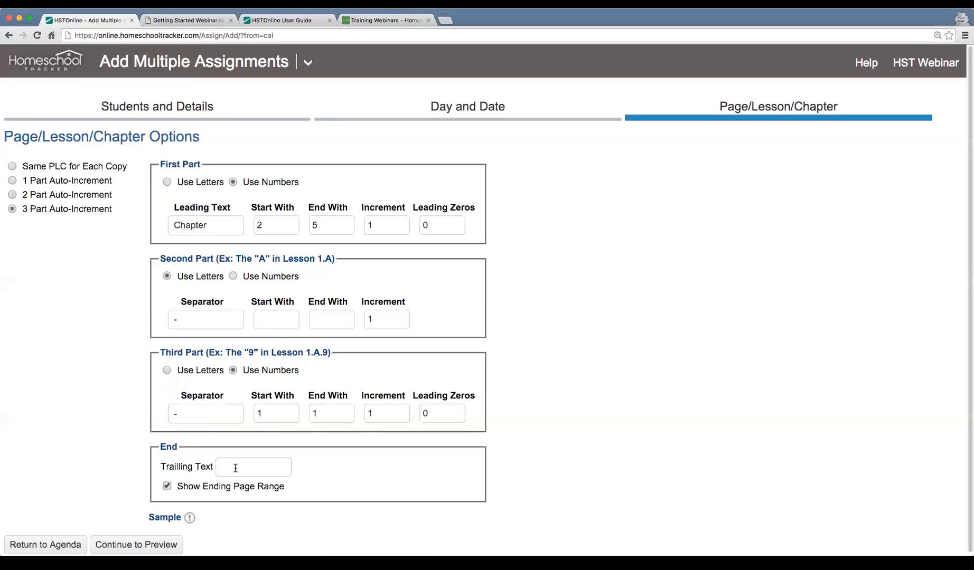
{"action": "left_click", "coordinate": [46, 183]}
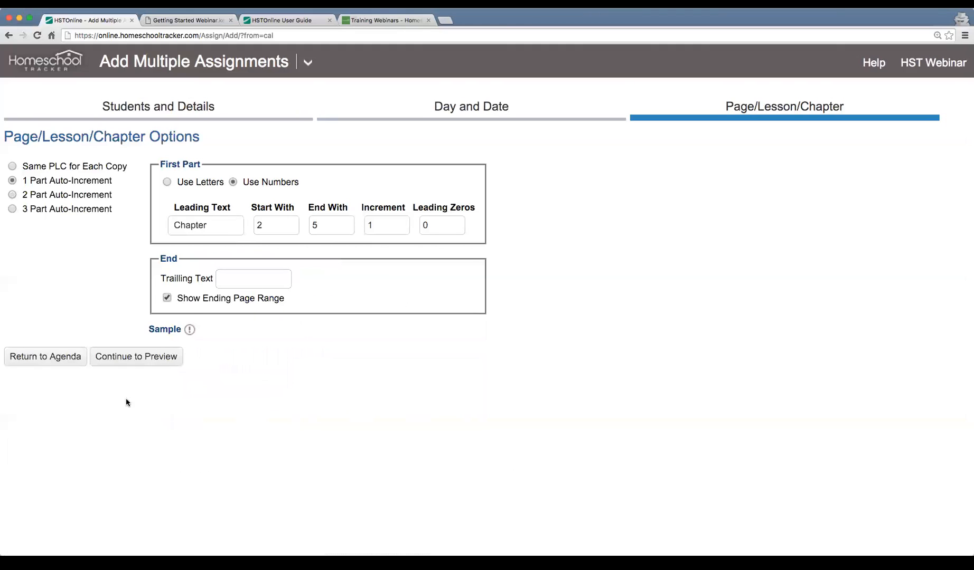
Continue to the assignment preview and select the Chapter 2 through Chapter 5 assignments
{"action": "left_click", "coordinate": [136, 358]}
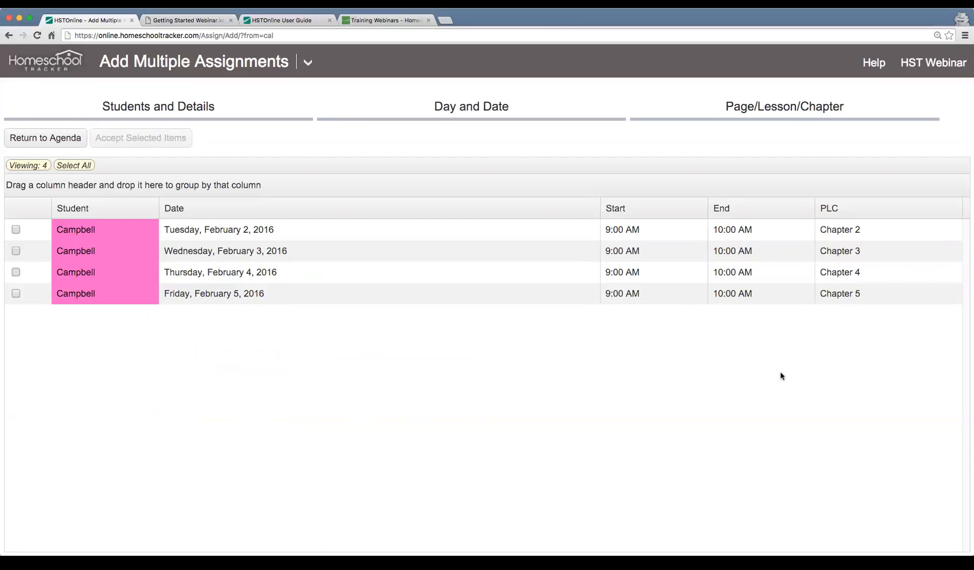
{"action": "left_click", "coordinate": [16, 230]}
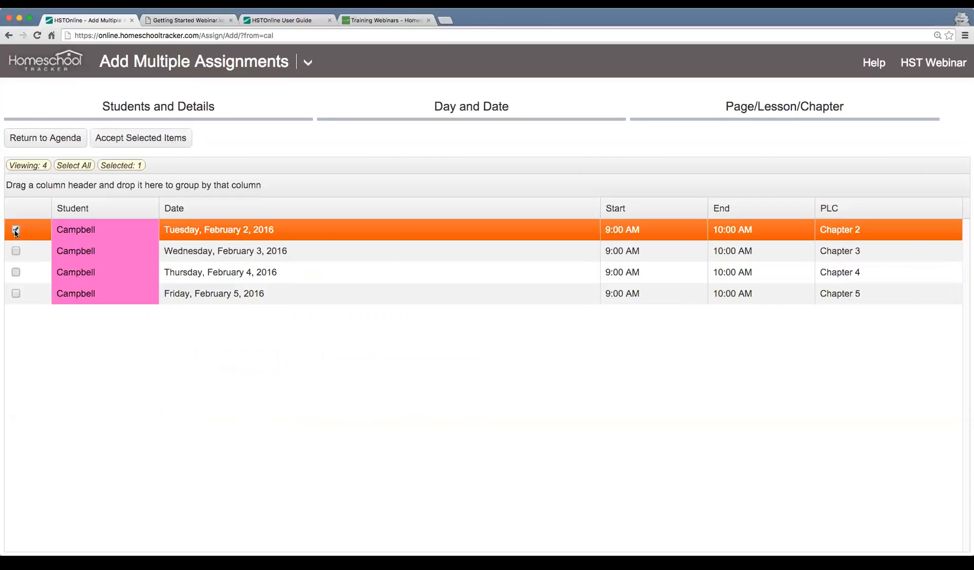
{"action": "left_click", "coordinate": [16, 252]}
{"action": "left_click", "coordinate": [16, 273]}
{"action": "left_click", "coordinate": [16, 294]}
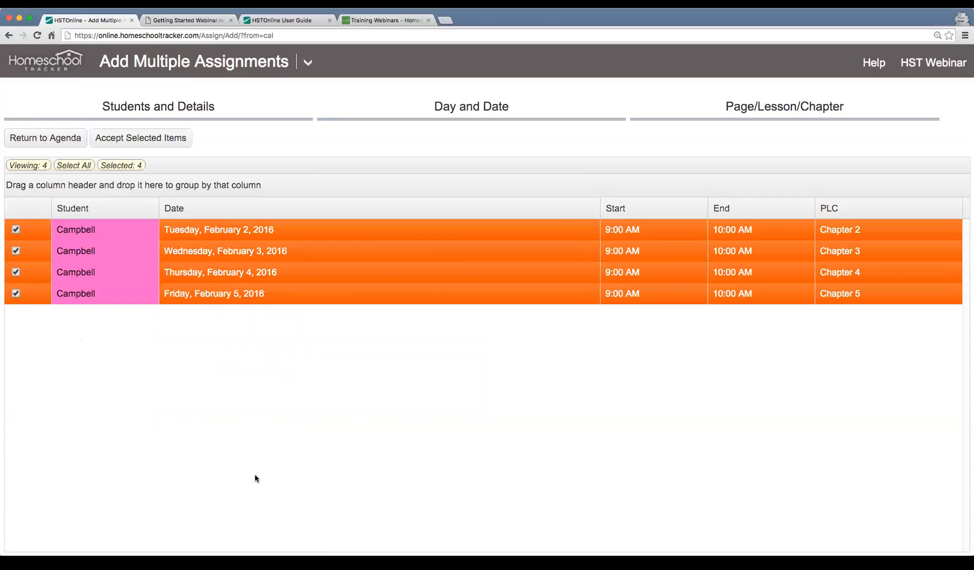
Accept the four selected chapter assignments into the agenda
{"action": "left_click", "coordinate": [139, 145]}
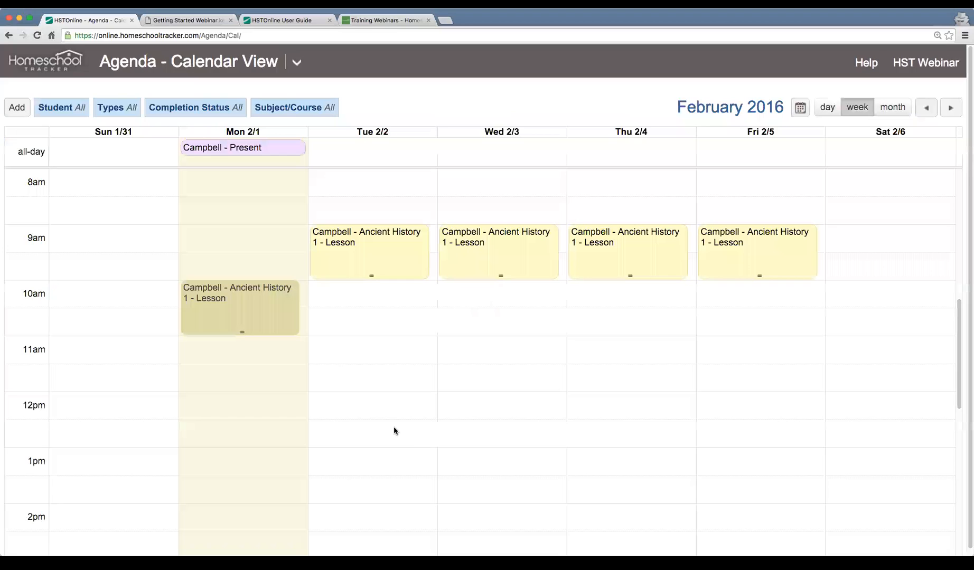
{"action": "scroll", "coordinate": [401, 277], "scroll_direction": "down", "scroll_amount": 1}
{"action": "scroll", "coordinate": [402, 277], "scroll_direction": "down", "scroll_amount": 1}
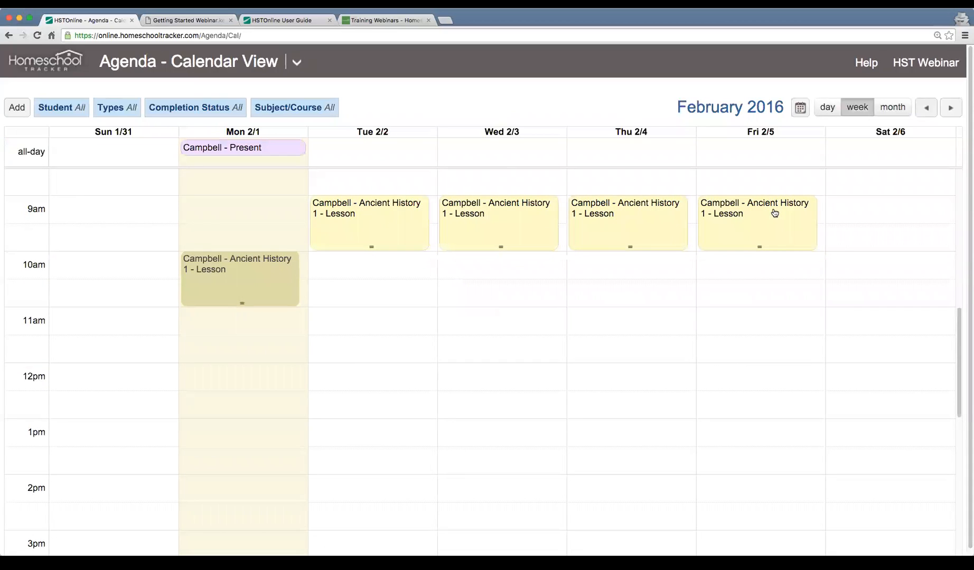
Check the details of each Ancient History 1 lesson from Tuesday, February 2 through Friday, February 5 on the calendar
{"action": "left_click", "coordinate": [379, 209]}
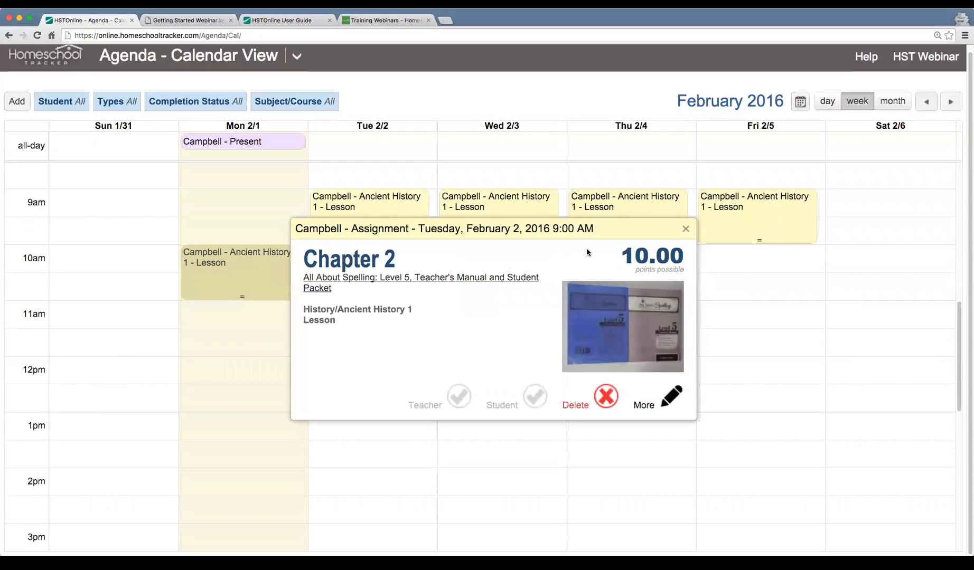
{"action": "left_click", "coordinate": [504, 206]}
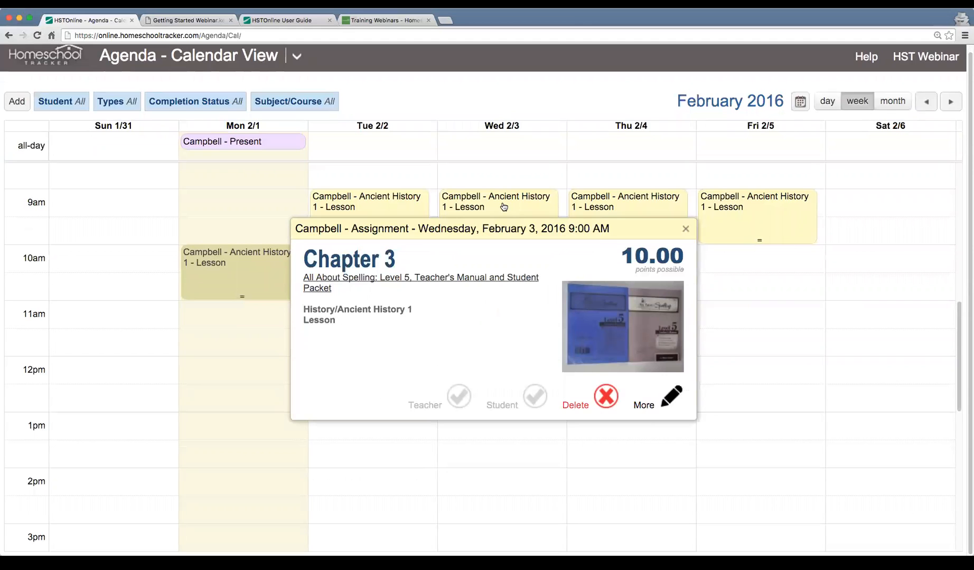
{"action": "left_click", "coordinate": [641, 212]}
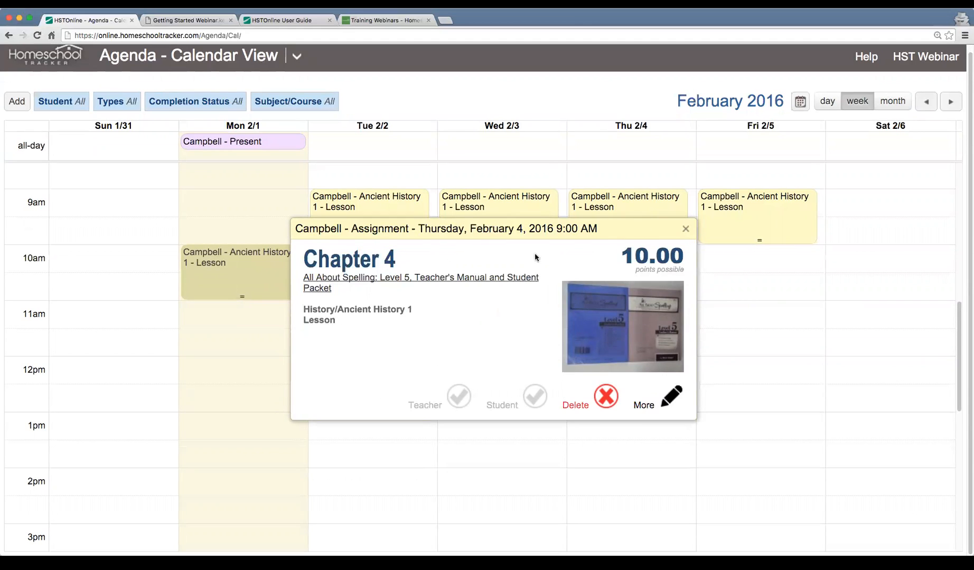
{"action": "left_click", "coordinate": [777, 204]}
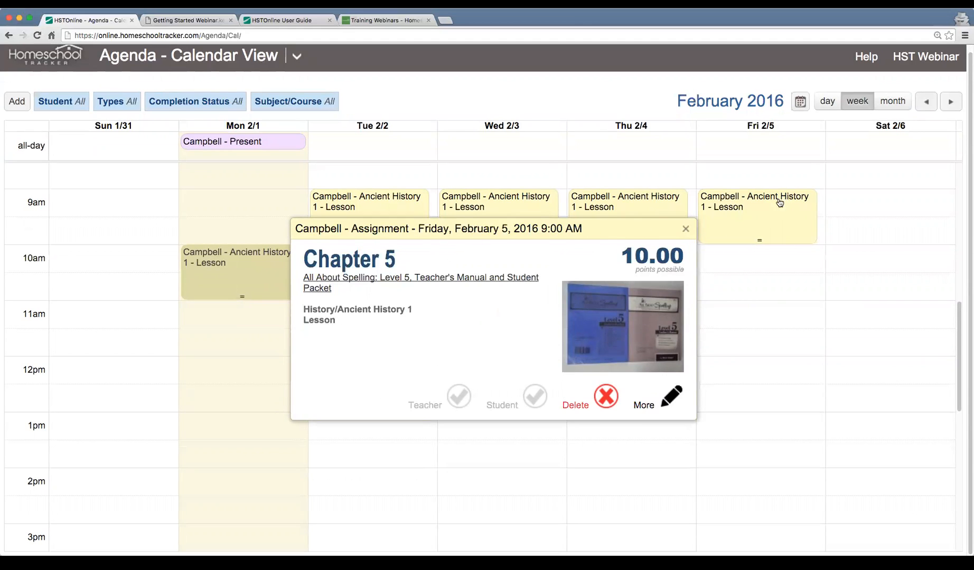
{"action": "left_click", "coordinate": [686, 231]}
{"action": "scroll", "coordinate": [414, 304], "scroll_direction": "down", "scroll_amount": 3}
{"action": "scroll", "coordinate": [414, 303], "scroll_direction": "up", "scroll_amount": 2}
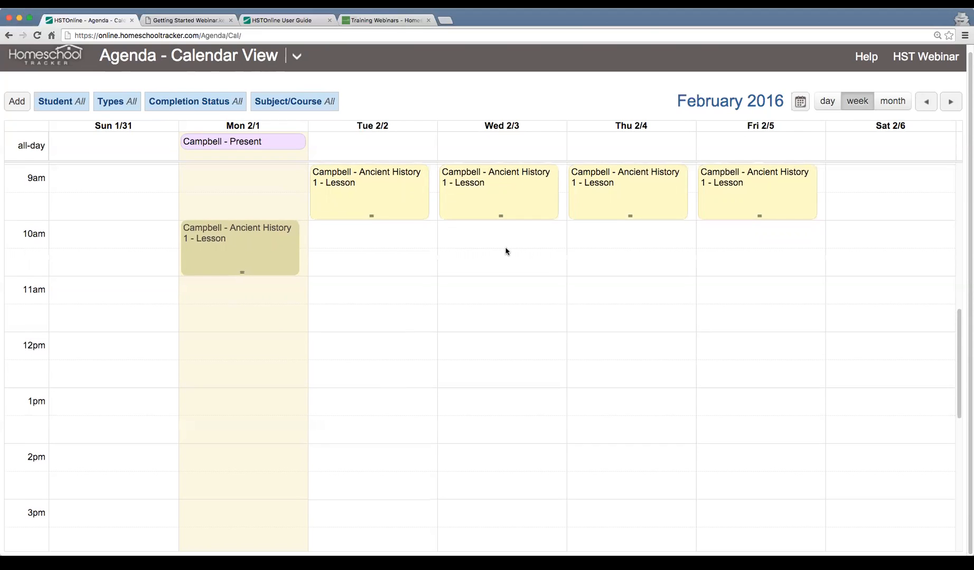
{"action": "scroll", "coordinate": [506, 252], "scroll_direction": "up", "scroll_amount": 1}
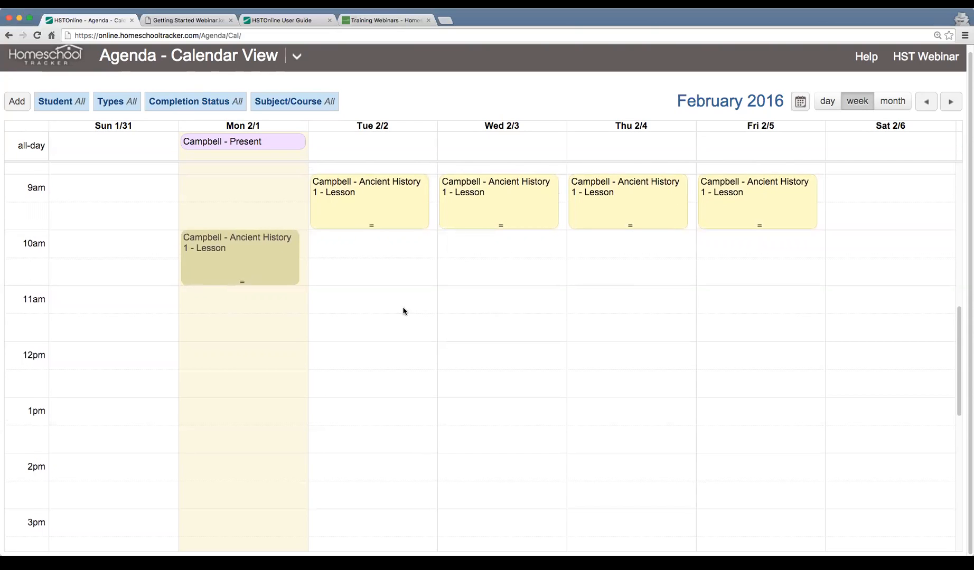
Switch the agenda to List View and go through the Chapter 1 to Chapter 5 assignment rows
{"action": "left_click", "coordinate": [298, 55]}
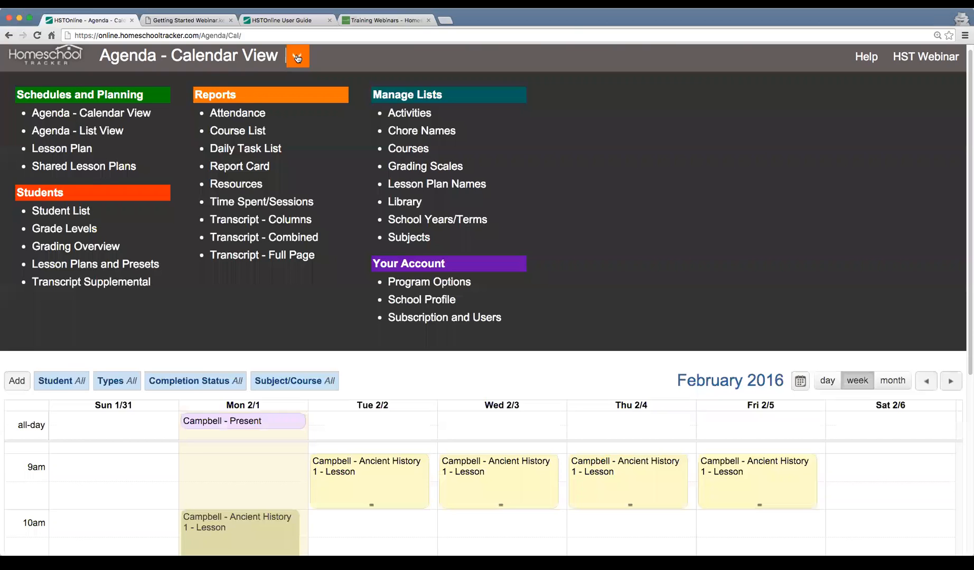
{"action": "left_click", "coordinate": [114, 136]}
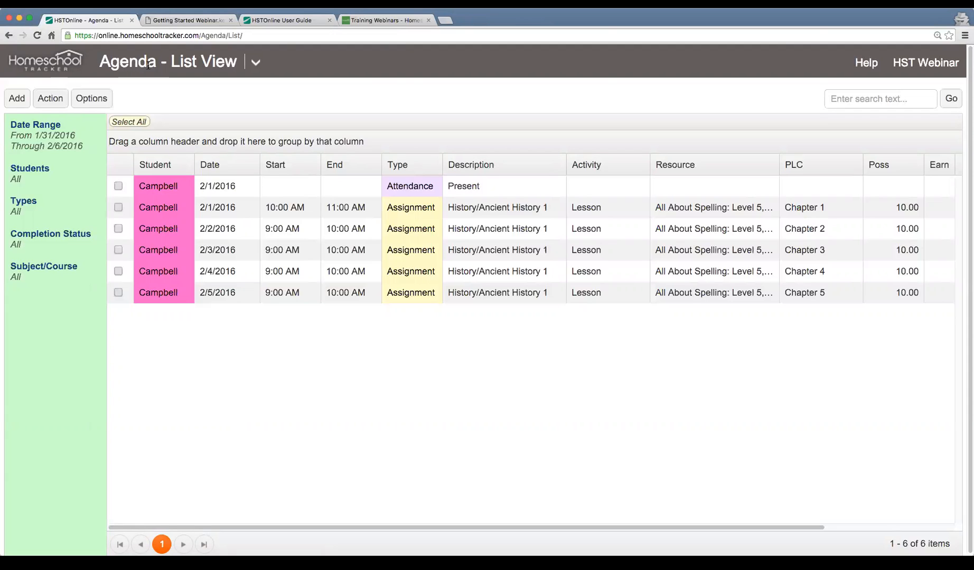
{"action": "left_click", "coordinate": [227, 206]}
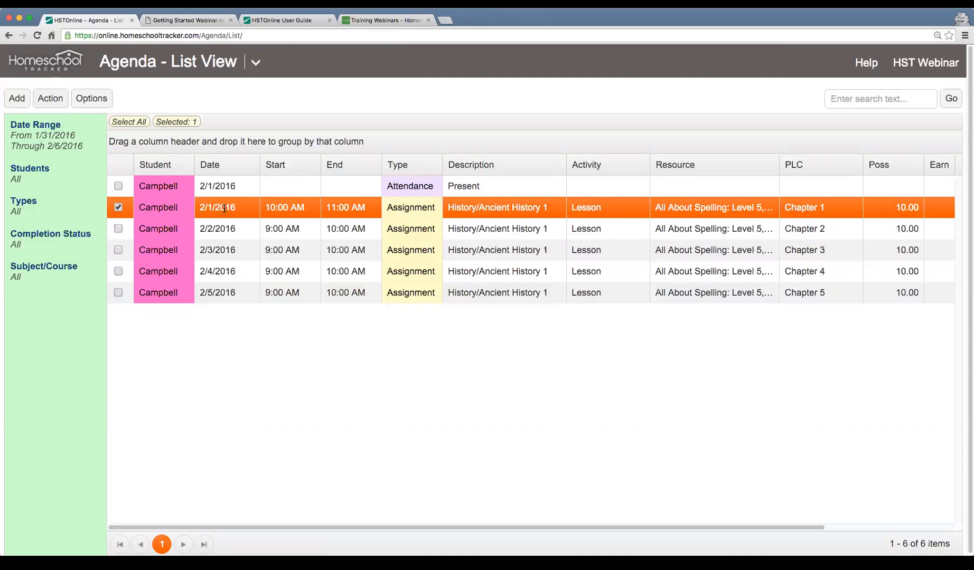
{"action": "left_click", "coordinate": [286, 234]}
{"action": "left_click", "coordinate": [286, 256]}
{"action": "left_click", "coordinate": [286, 274]}
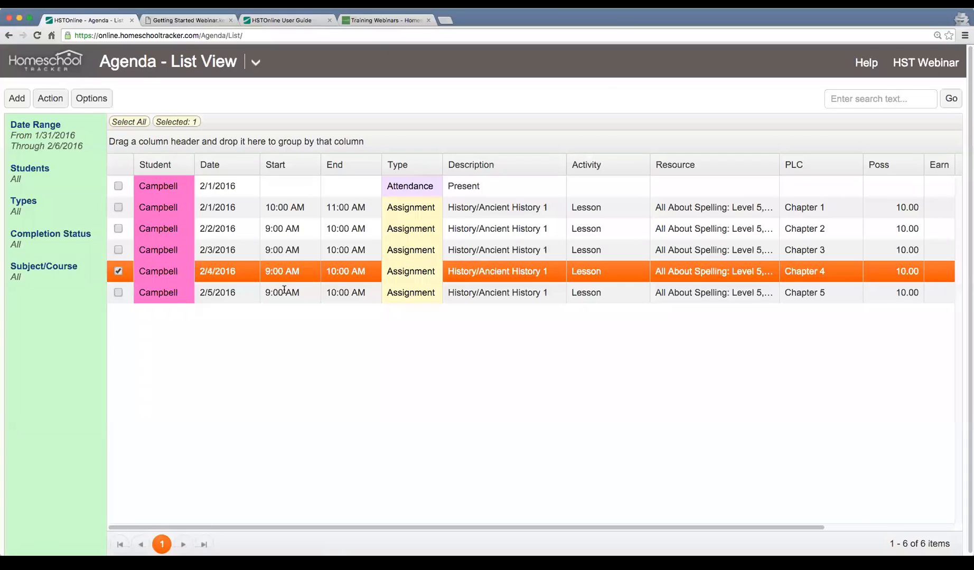
{"action": "left_click", "coordinate": [284, 290]}
{"action": "left_click", "coordinate": [292, 230]}
{"action": "left_click", "coordinate": [290, 253]}
{"action": "left_click", "coordinate": [288, 270]}
{"action": "left_click", "coordinate": [290, 291]}
Widen the Resource column slightly and select the Chapter 1 assignment dated 2/1/2016
{"action": "scroll", "coordinate": [346, 243], "scroll_direction": "right", "scroll_amount": 5}
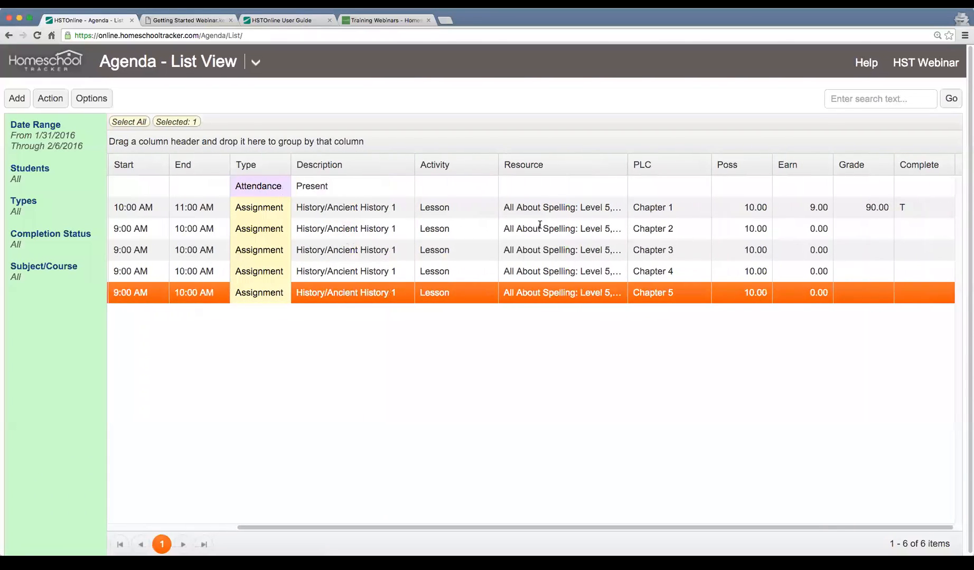
{"action": "scroll", "coordinate": [304, 227], "scroll_direction": "left", "scroll_amount": 5}
{"action": "scroll", "coordinate": [305, 229], "scroll_direction": "right", "scroll_amount": 5}
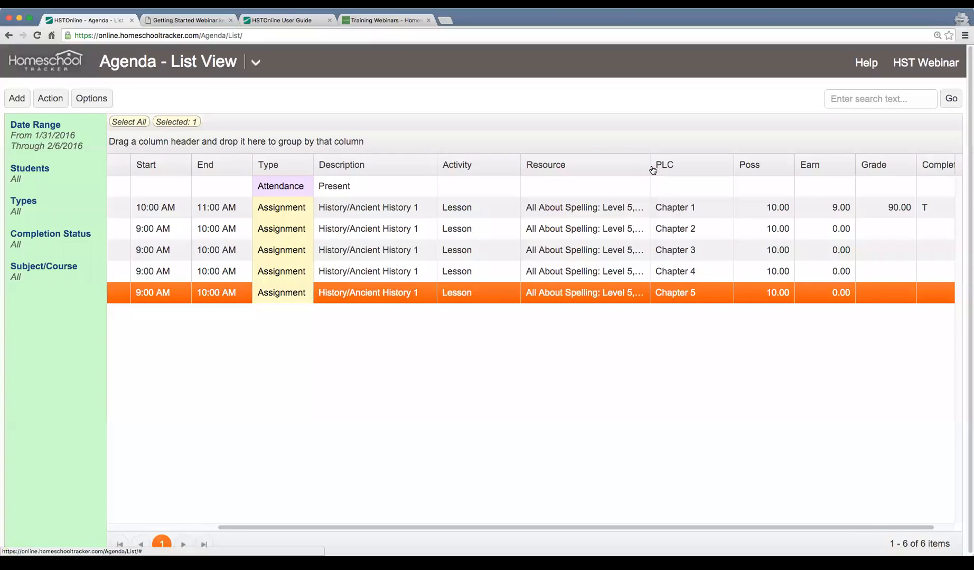
{"action": "left_click_drag", "start_coordinate": [651, 164], "coordinate": [675, 168]}
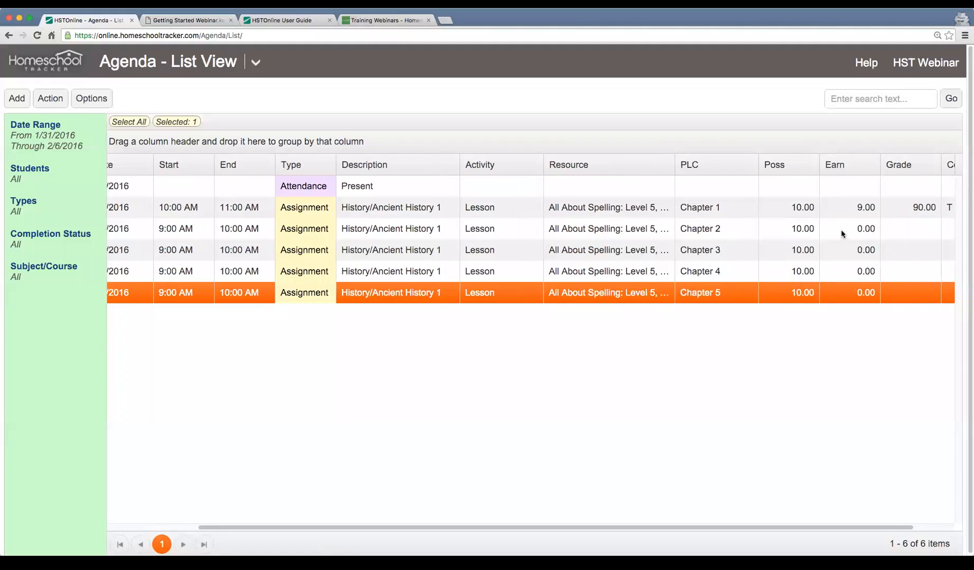
{"action": "scroll", "coordinate": [852, 291], "scroll_direction": "right", "scroll_amount": 2}
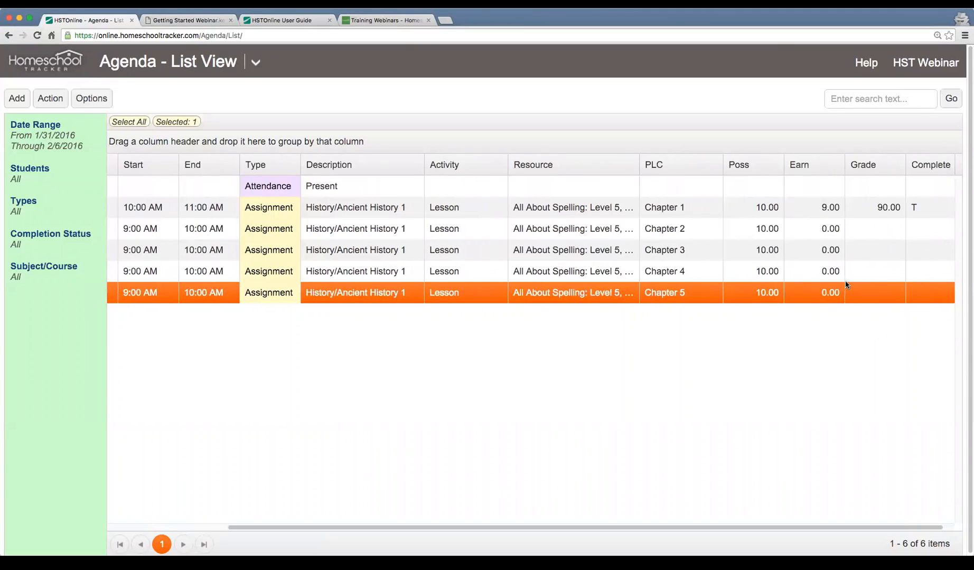
{"action": "scroll", "coordinate": [448, 227], "scroll_direction": "left", "scroll_amount": 5}
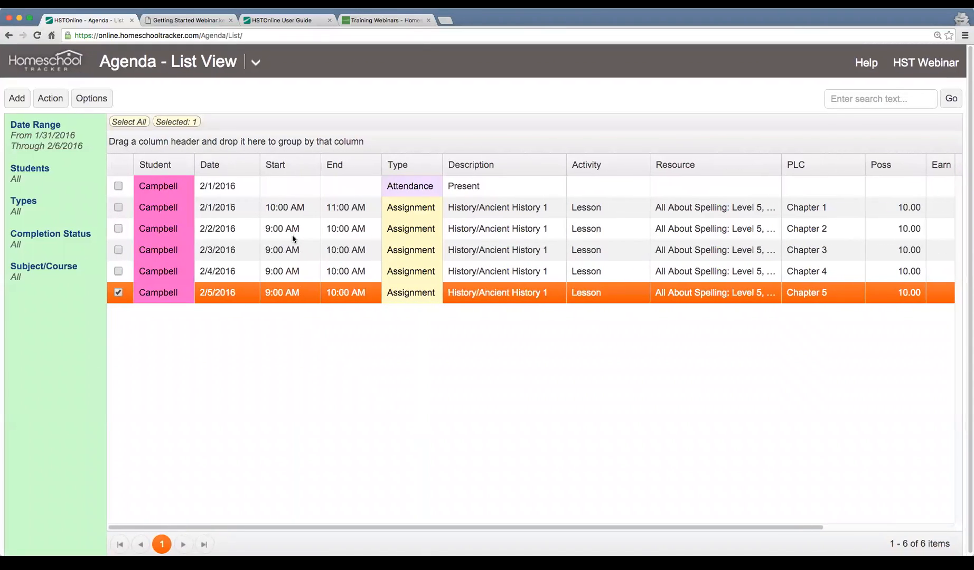
{"action": "left_click", "coordinate": [277, 186]}
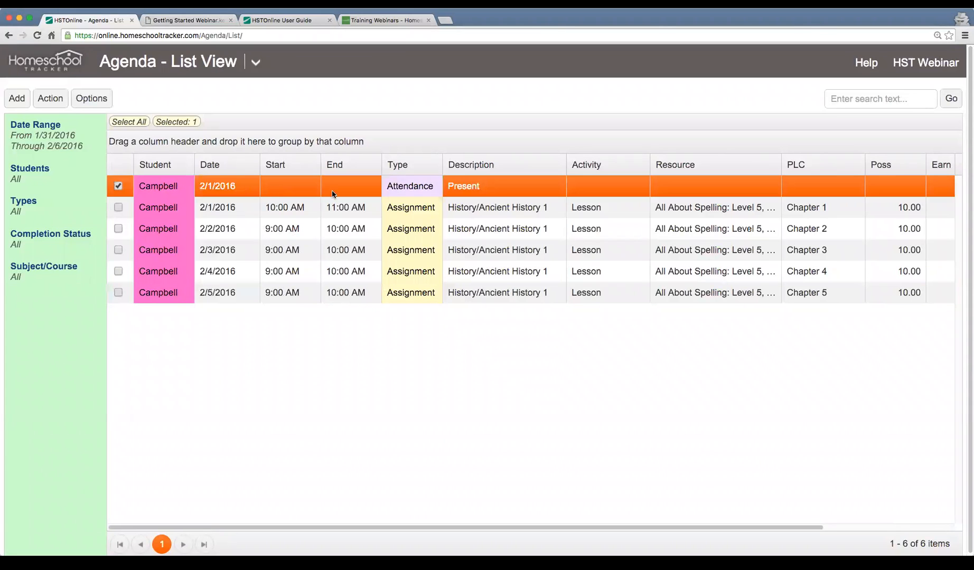
{"action": "left_click", "coordinate": [230, 213]}
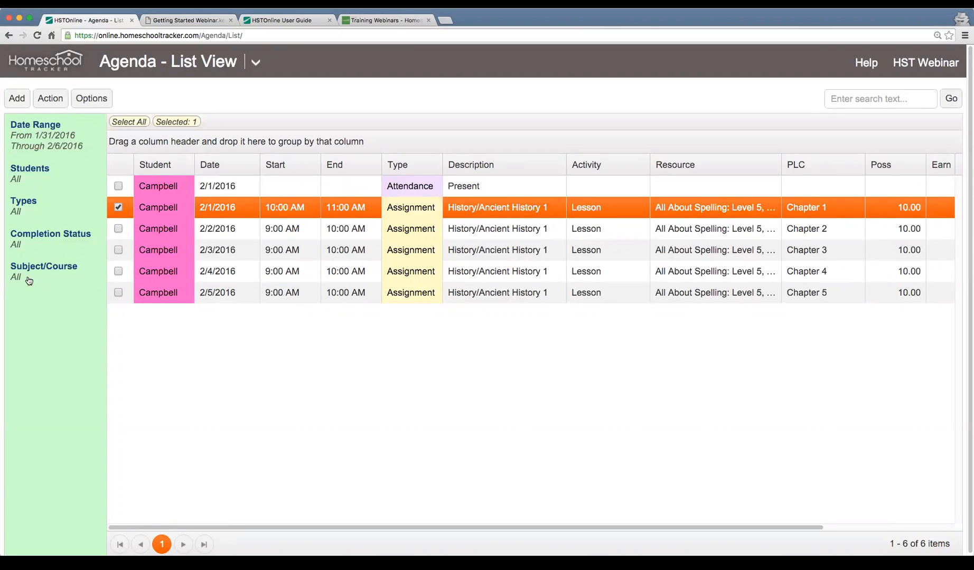
Examine the Date Range choices and the Students filter options, leaving both without changes
{"action": "left_click", "coordinate": [37, 141]}
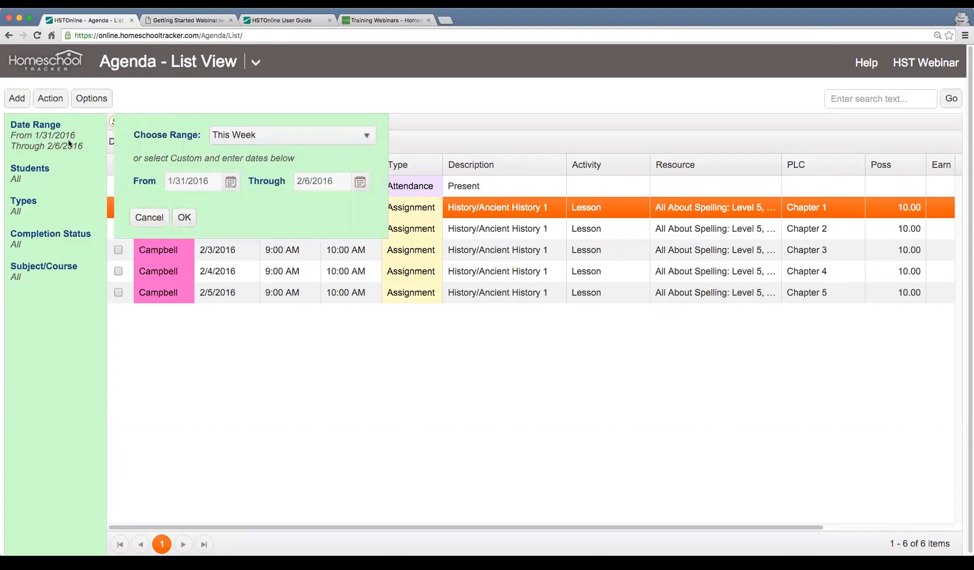
{"action": "left_click", "coordinate": [327, 141]}
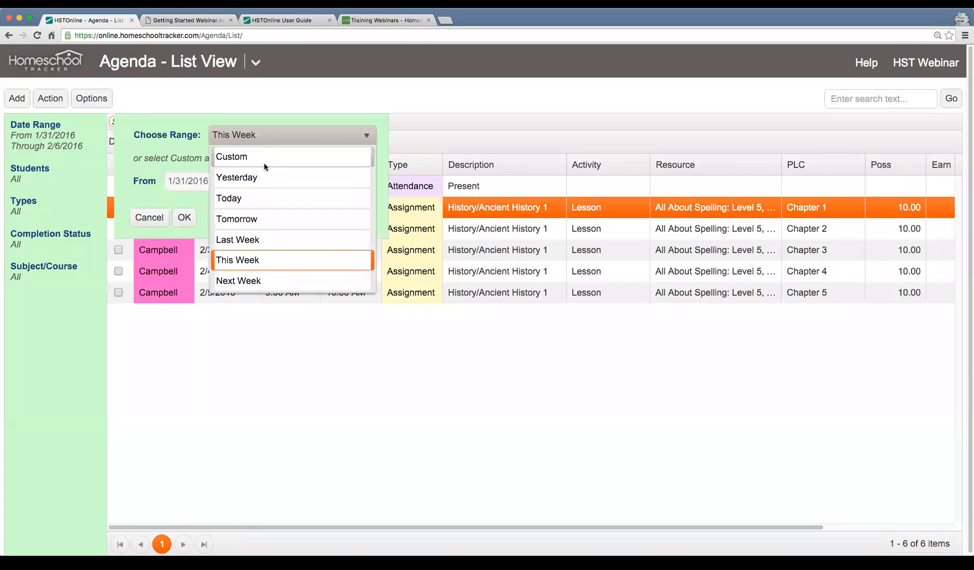
{"action": "left_click", "coordinate": [157, 160]}
{"action": "left_click", "coordinate": [140, 224]}
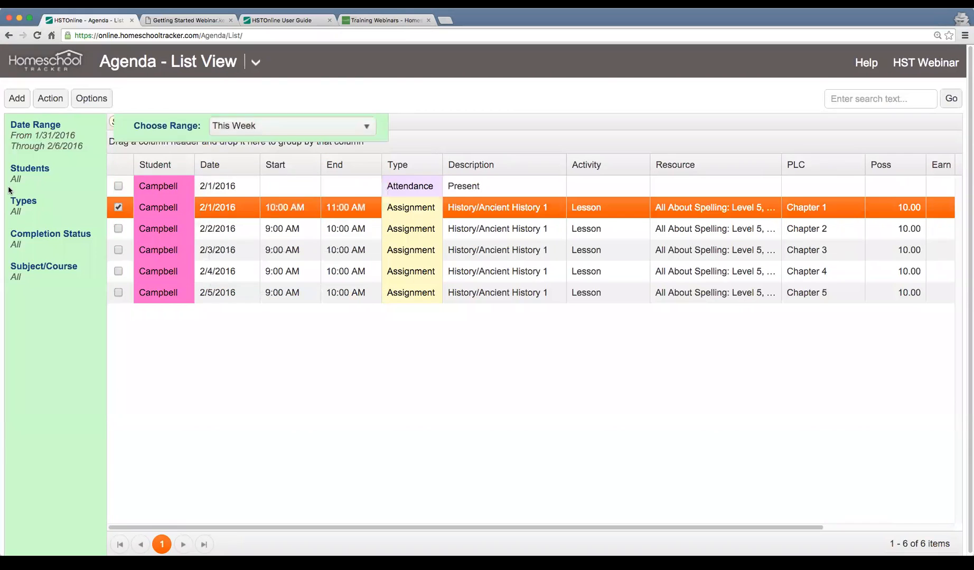
{"action": "left_click", "coordinate": [18, 183]}
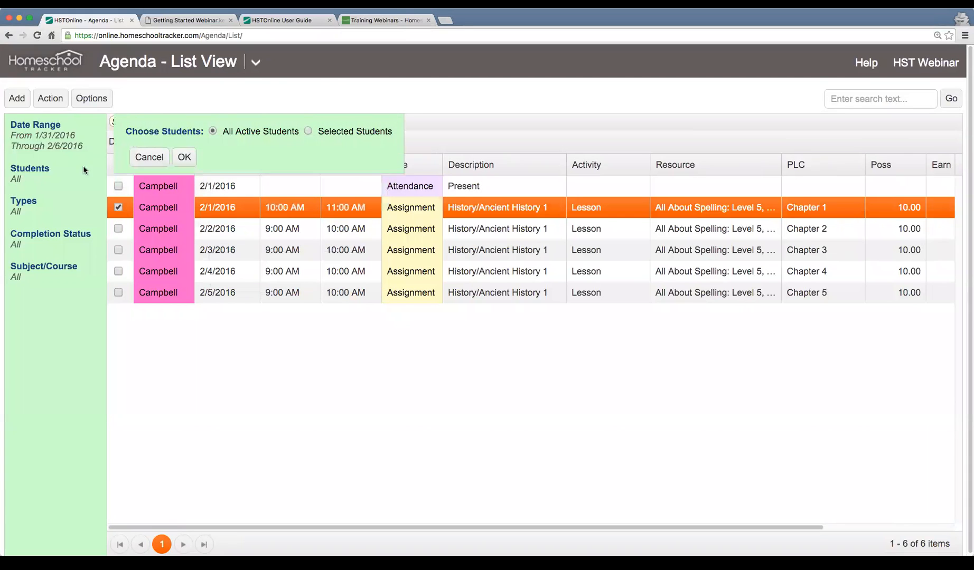
{"action": "left_click", "coordinate": [147, 157]}
Filter Attendance out of the listed item types, and restore the filter to include all types
{"action": "left_click", "coordinate": [18, 213]}
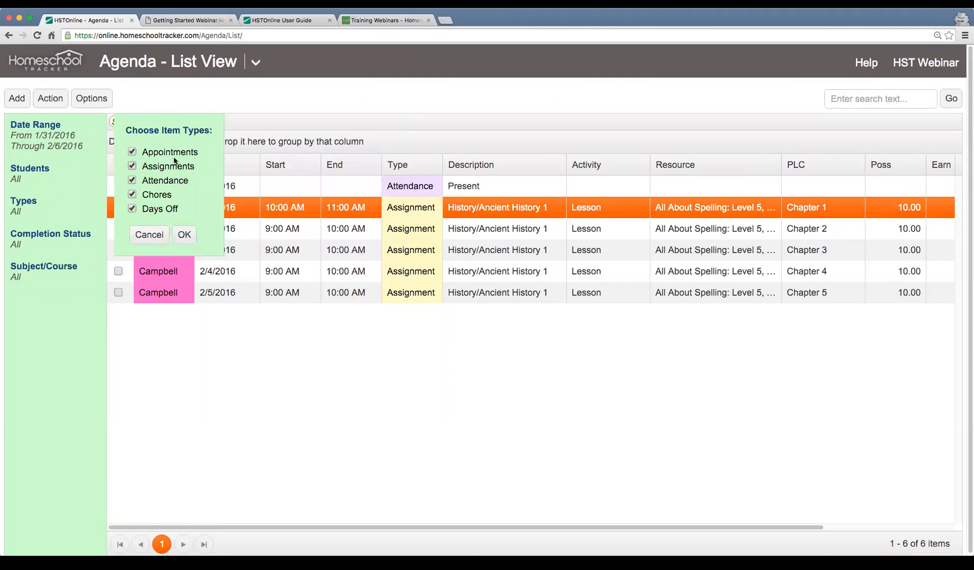
{"action": "left_click", "coordinate": [185, 235]}
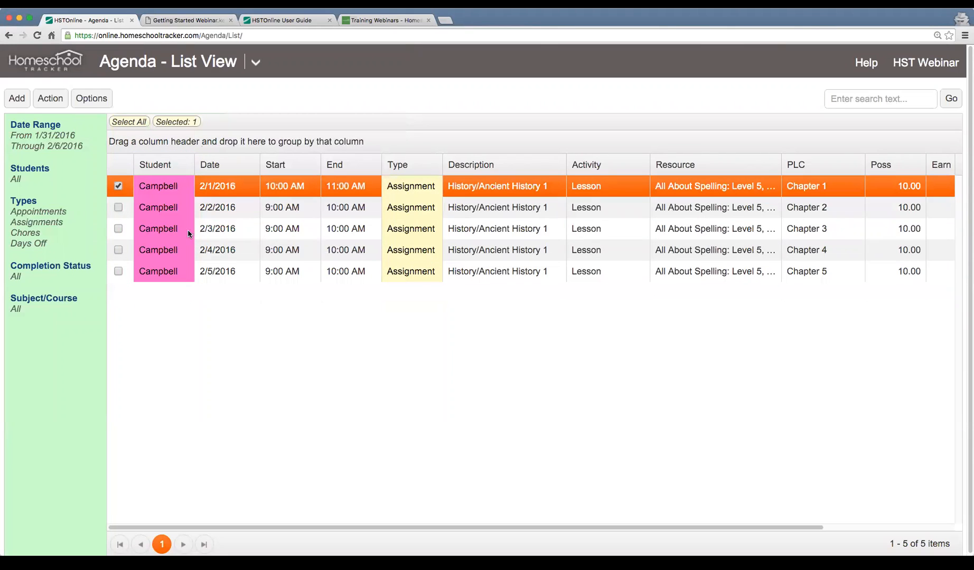
{"action": "left_click", "coordinate": [39, 218]}
{"action": "left_click", "coordinate": [178, 168]}
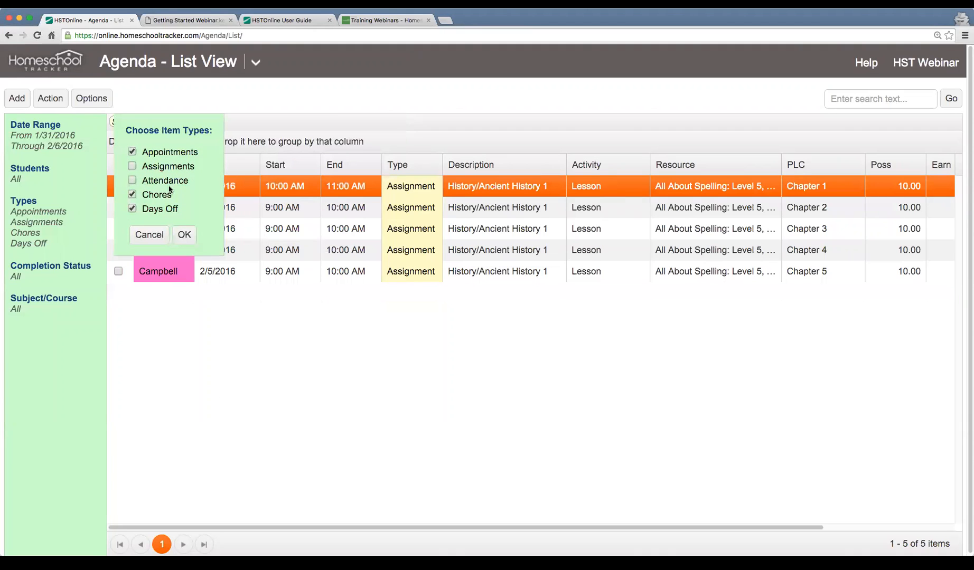
{"action": "left_click", "coordinate": [171, 168]}
{"action": "left_click", "coordinate": [178, 183]}
{"action": "left_click", "coordinate": [185, 234]}
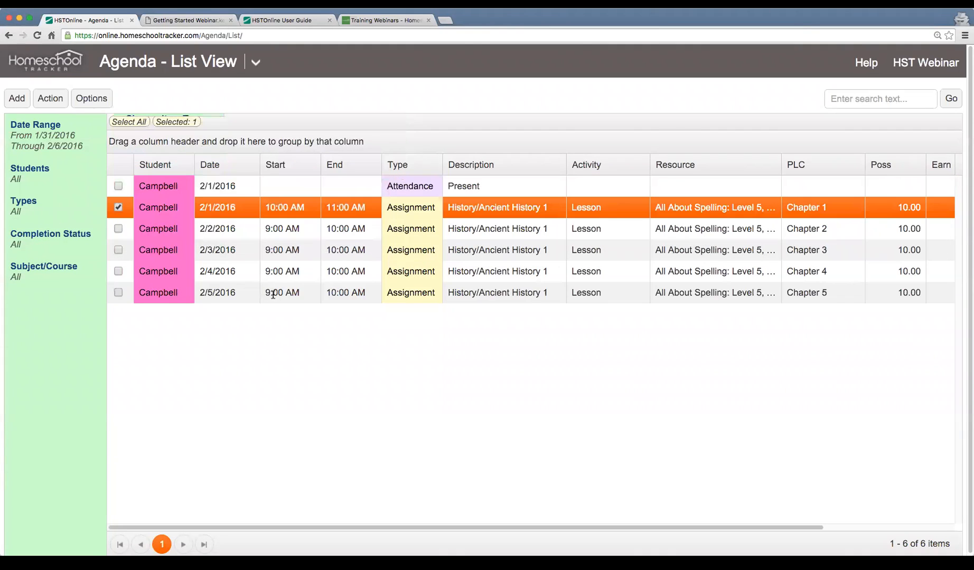
Examine the Completion Status and Subject/Course filter options without changing them
{"action": "left_click", "coordinate": [15, 245]}
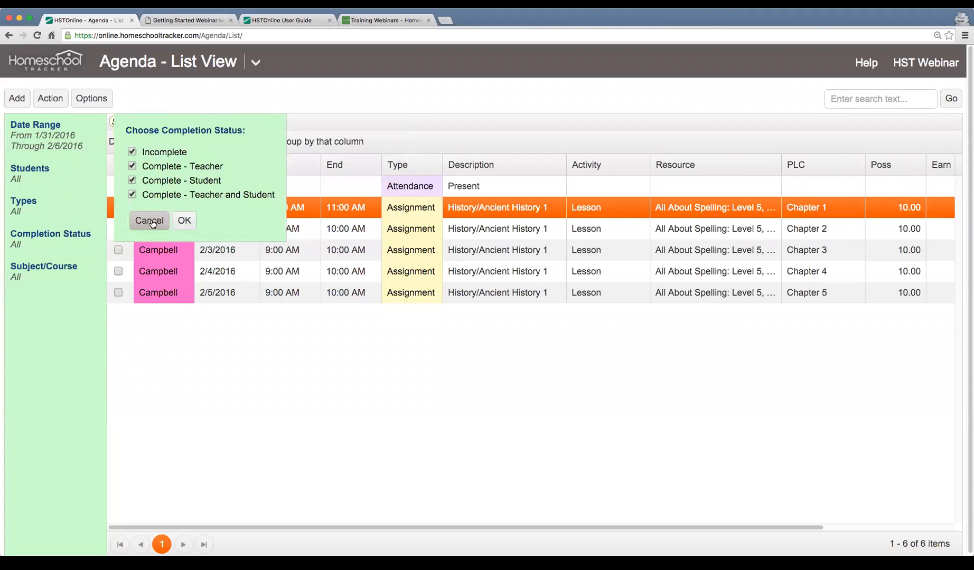
{"action": "left_click", "coordinate": [184, 221]}
{"action": "left_click", "coordinate": [24, 277]}
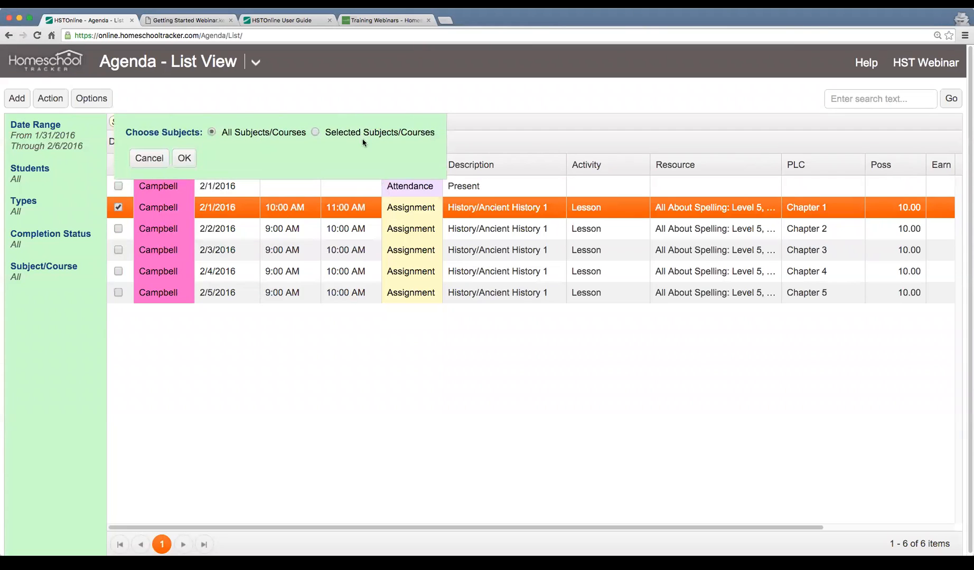
{"action": "left_click", "coordinate": [149, 158]}
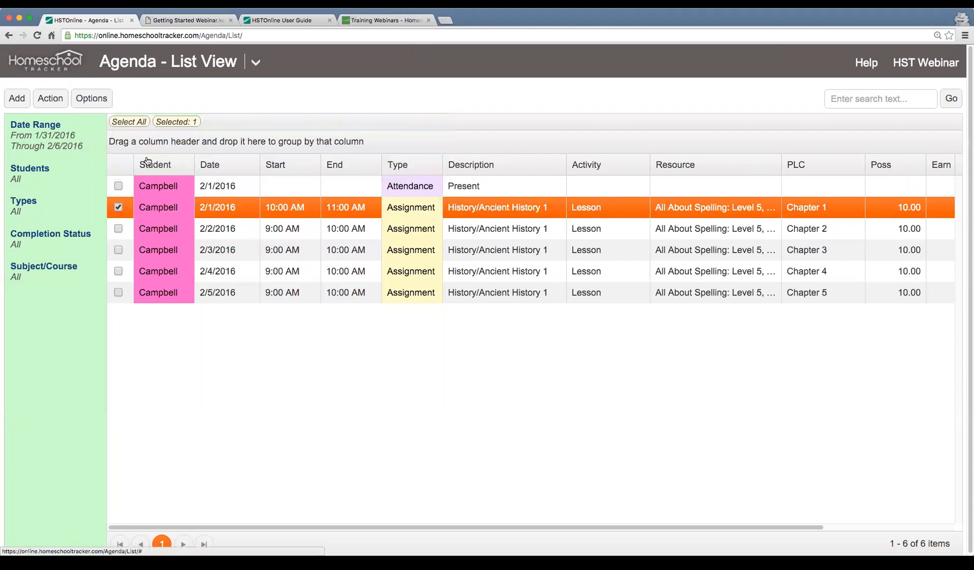
{"action": "scroll", "coordinate": [424, 310], "scroll_direction": "right", "scroll_amount": 5}
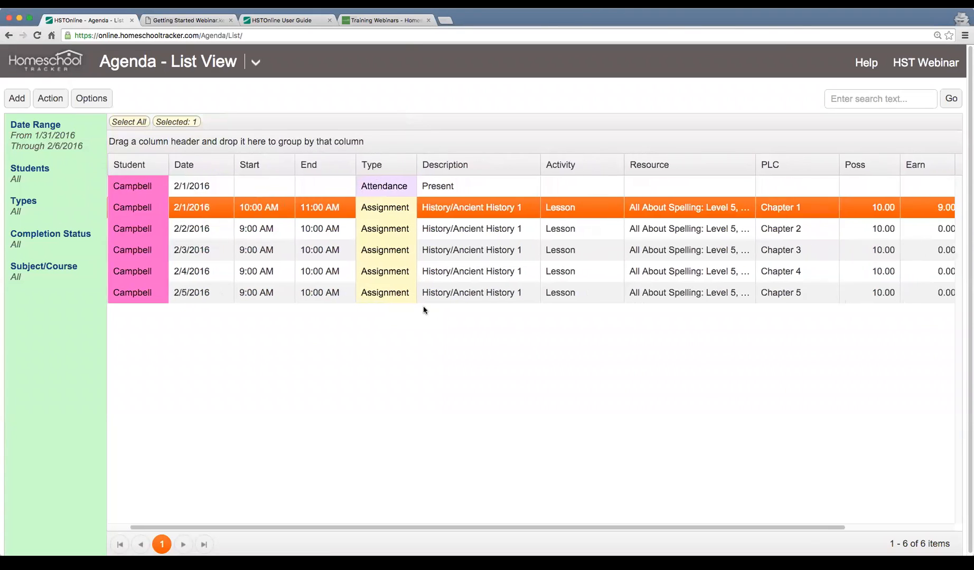
{"action": "scroll", "coordinate": [423, 310], "scroll_direction": "left", "scroll_amount": 5}
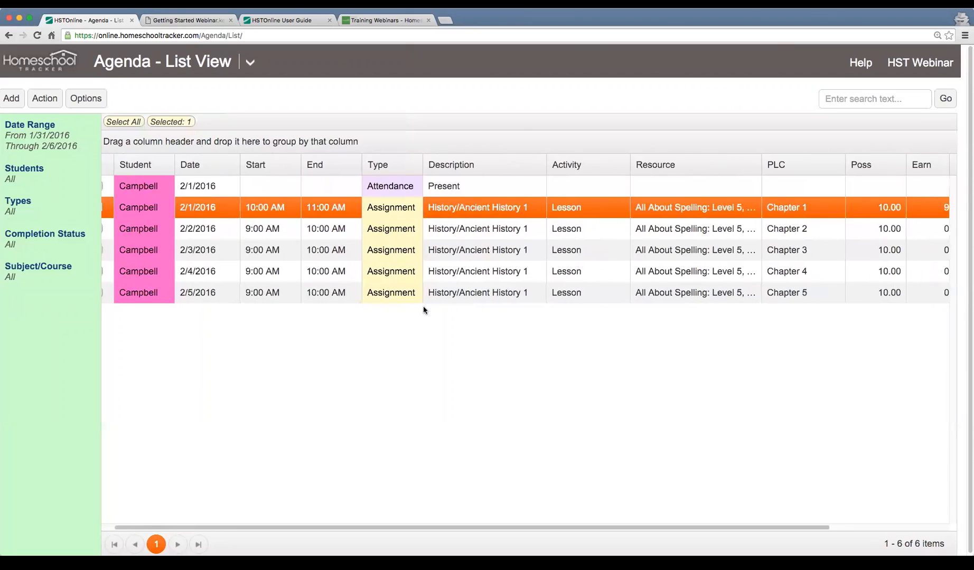
Review which columns can be shown in the agenda list and leave the selection as it is
{"action": "left_click", "coordinate": [85, 99]}
{"action": "left_click", "coordinate": [103, 122]}
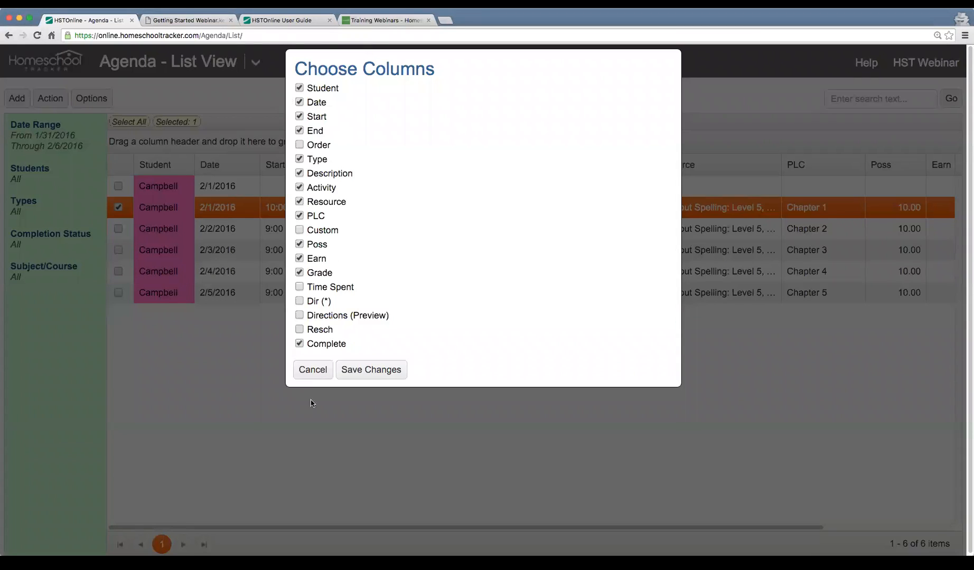
{"action": "left_click", "coordinate": [314, 372]}
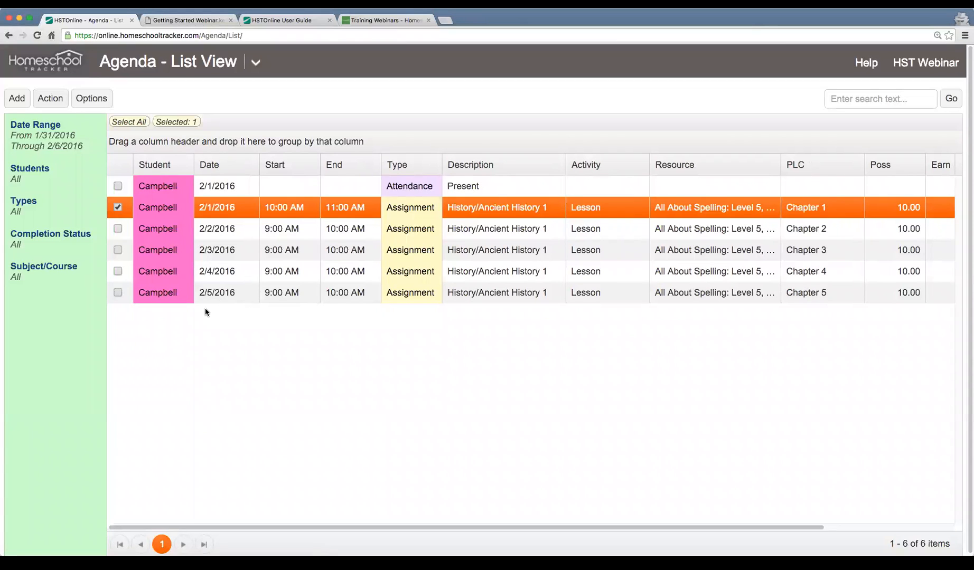
Sort the agenda list by date in ascending order
{"action": "left_click", "coordinate": [213, 166]}
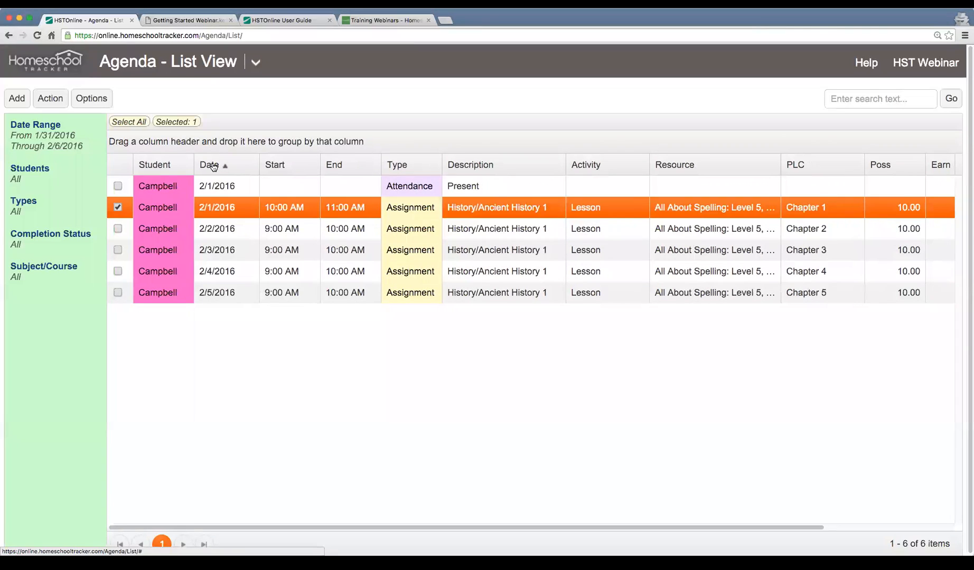
Sort the agenda list by date in descending order, and clear the date sorting
{"action": "left_click", "coordinate": [213, 167]}
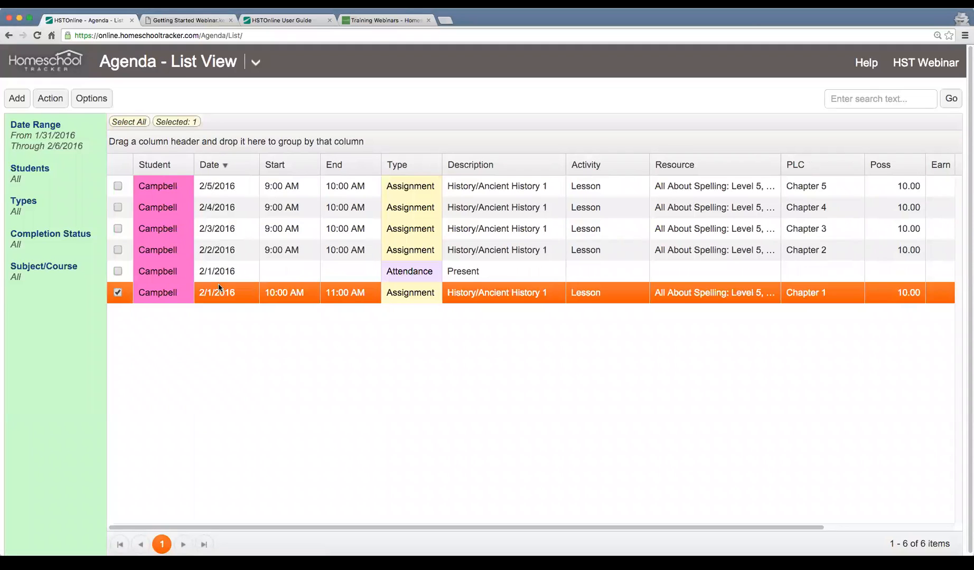
{"action": "left_click", "coordinate": [809, 170]}
{"action": "left_click", "coordinate": [808, 170]}
{"action": "left_click", "coordinate": [809, 170]}
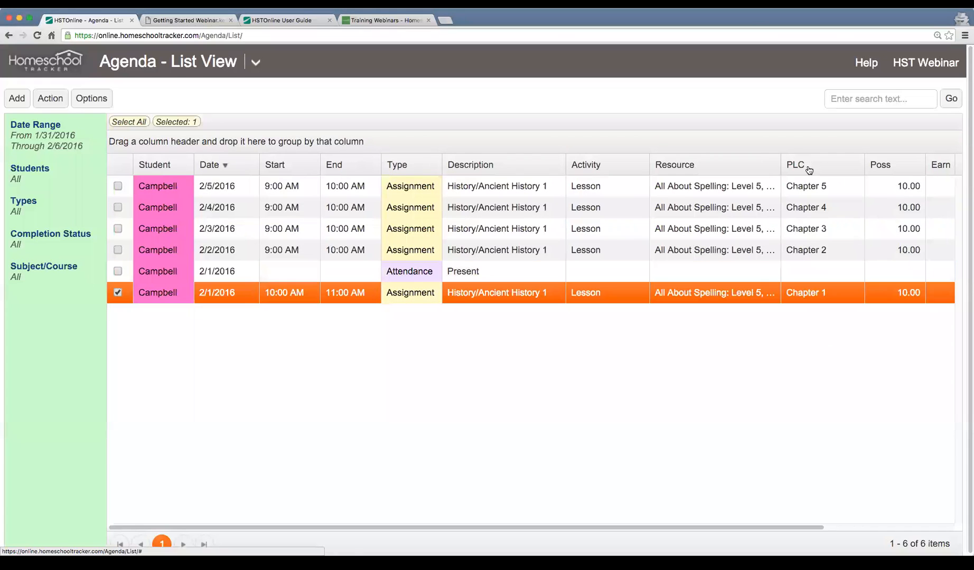
{"action": "left_click", "coordinate": [242, 173]}
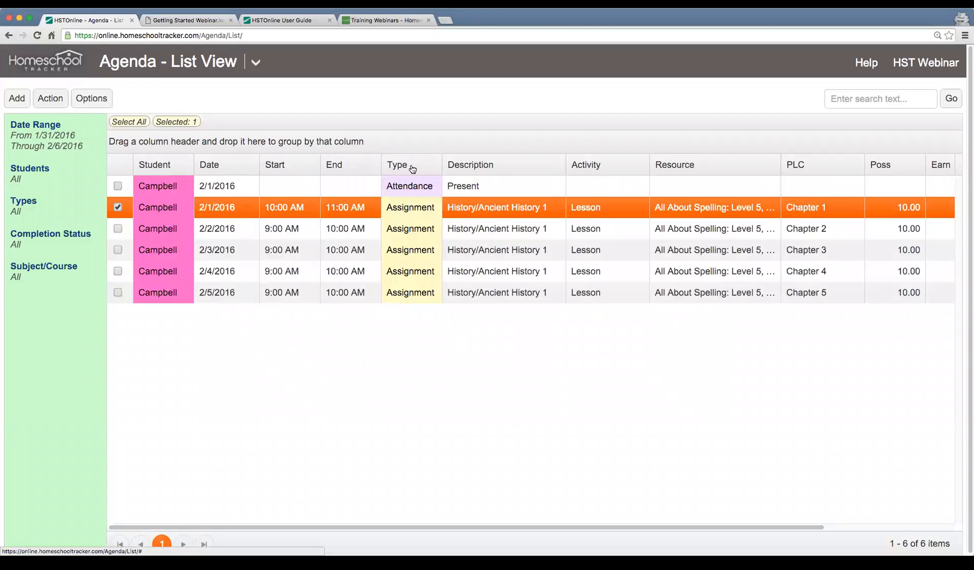
Group the agenda list by Type, and collapse the Attendance and Assignment groups
{"action": "left_click_drag", "start_coordinate": [414, 169], "coordinate": [201, 140]}
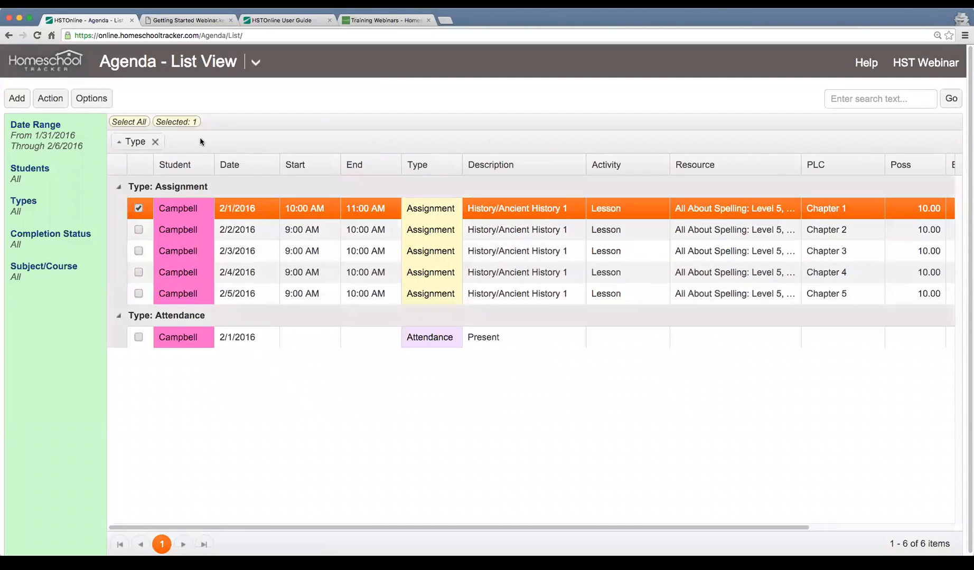
{"action": "left_click", "coordinate": [119, 316]}
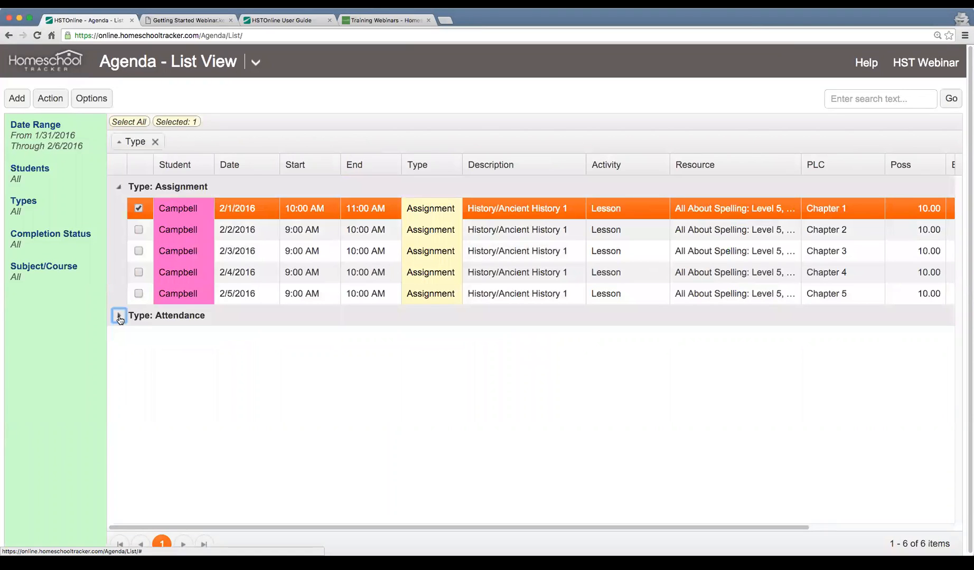
{"action": "left_click", "coordinate": [119, 187]}
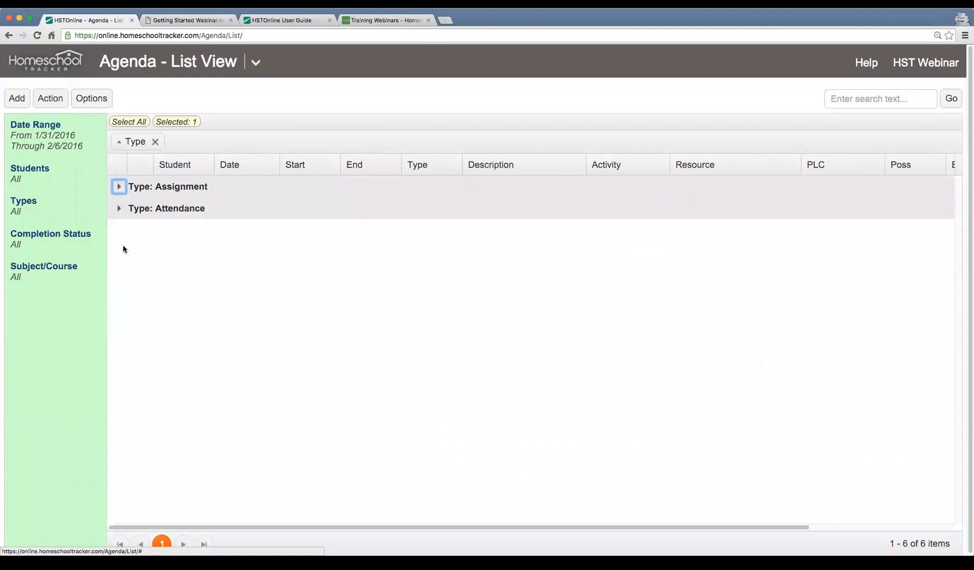
{"action": "left_click", "coordinate": [119, 188]}
{"action": "left_click", "coordinate": [119, 187]}
Expand the Assignment and Attendance groups again, and remove the grouping by Type
{"action": "left_click", "coordinate": [118, 209]}
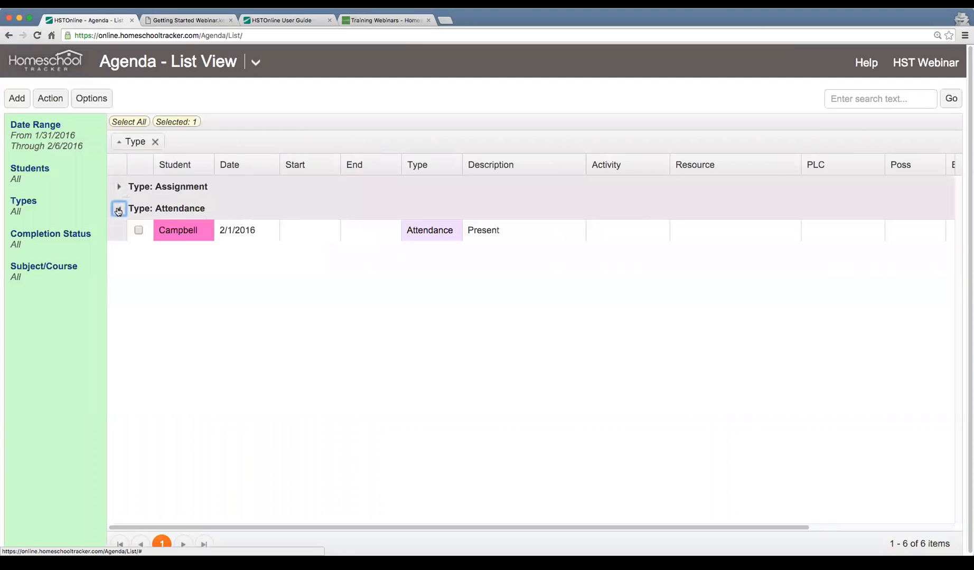
{"action": "left_click", "coordinate": [119, 209]}
{"action": "left_click", "coordinate": [119, 186]}
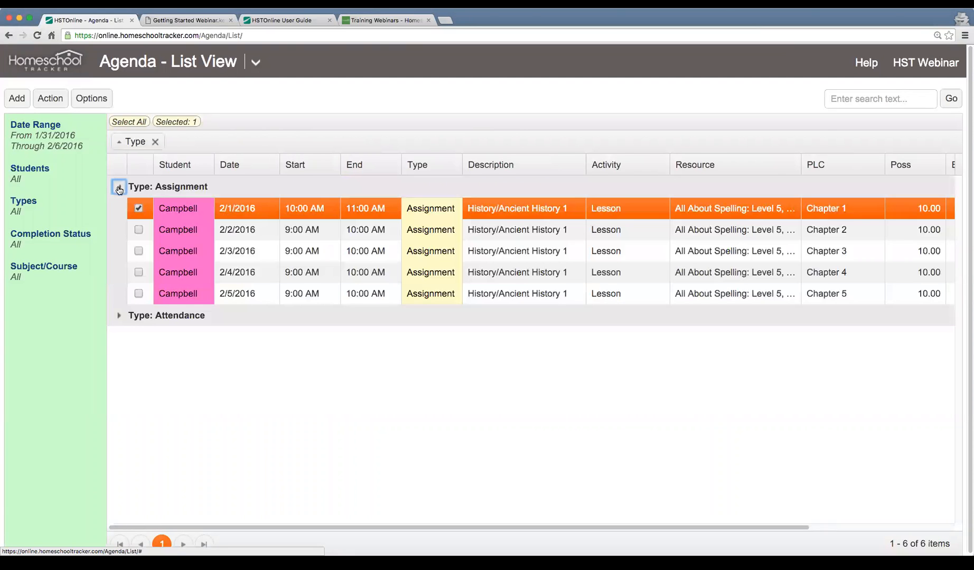
{"action": "left_click", "coordinate": [118, 315]}
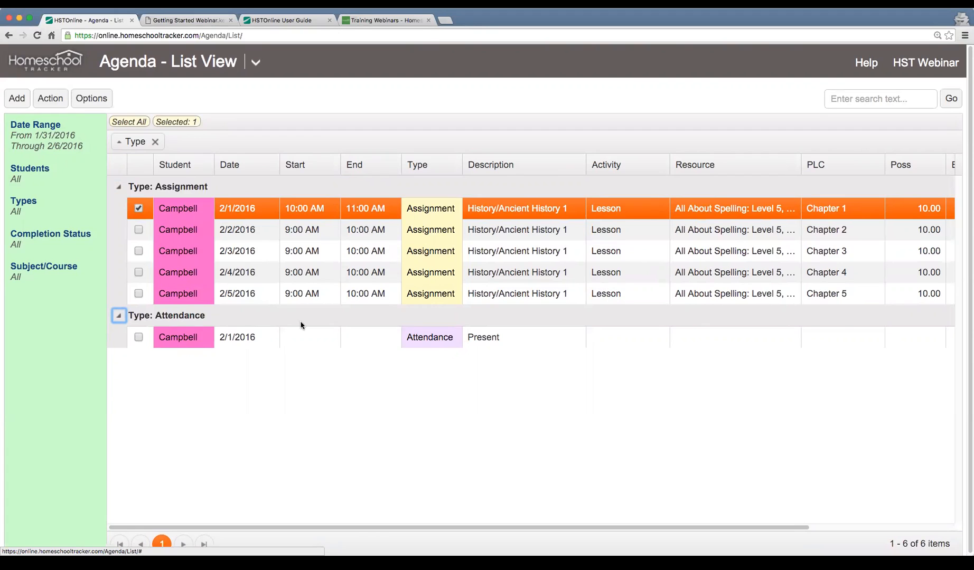
{"action": "left_click", "coordinate": [119, 316]}
{"action": "left_click", "coordinate": [119, 316]}
{"action": "left_click", "coordinate": [155, 143]}
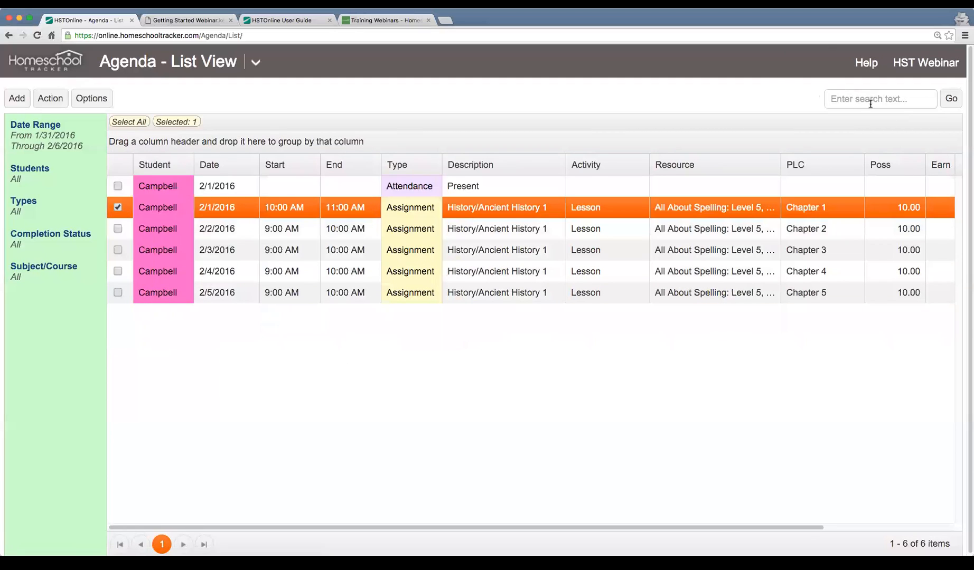
Search the agenda list for "lesson", and clear the search filter
{"action": "type", "text": "lesson"}
{"action": "key", "text": "Return"}
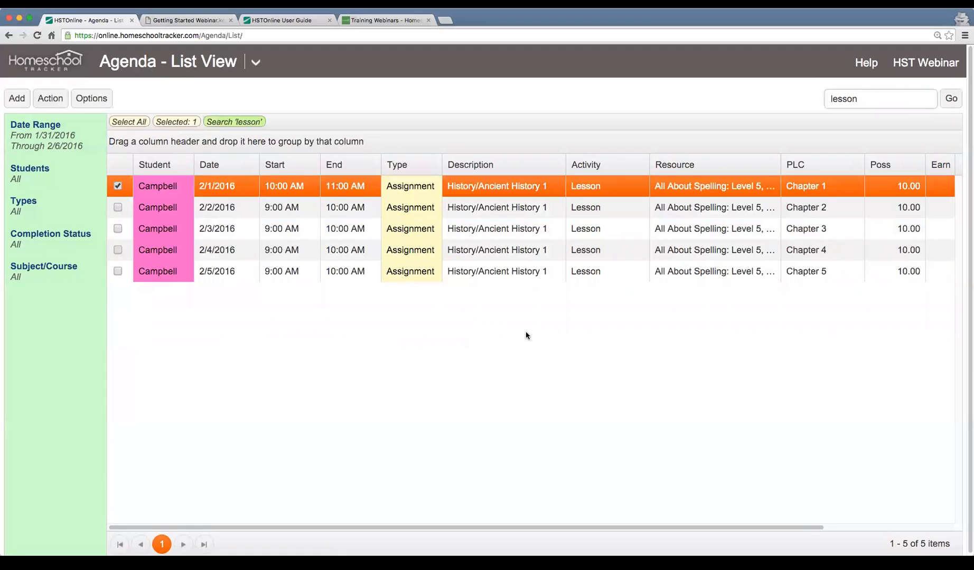
{"action": "left_click", "coordinate": [225, 126]}
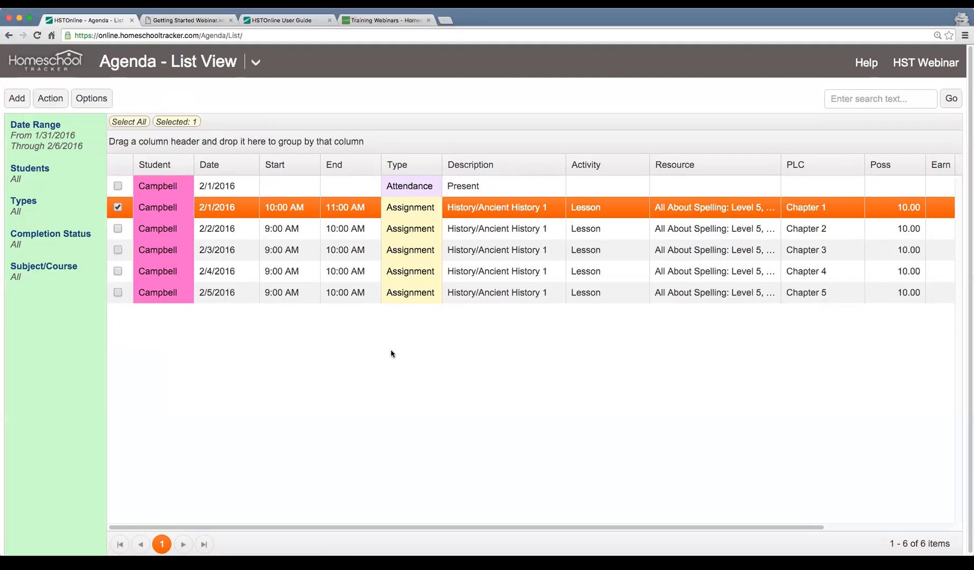
Select only the four assignments dated 2/2/2016 through 2/5/2016 and open them in Multi-Edit
{"action": "left_click", "coordinate": [118, 230]}
{"action": "left_click", "coordinate": [118, 208]}
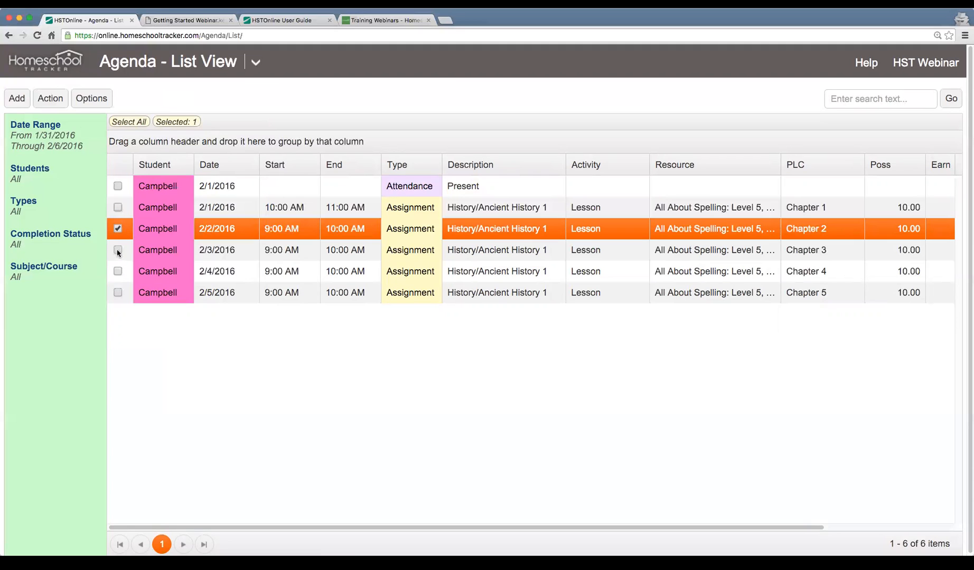
{"action": "left_click", "coordinate": [118, 250]}
{"action": "left_click", "coordinate": [118, 271]}
{"action": "left_click", "coordinate": [118, 293]}
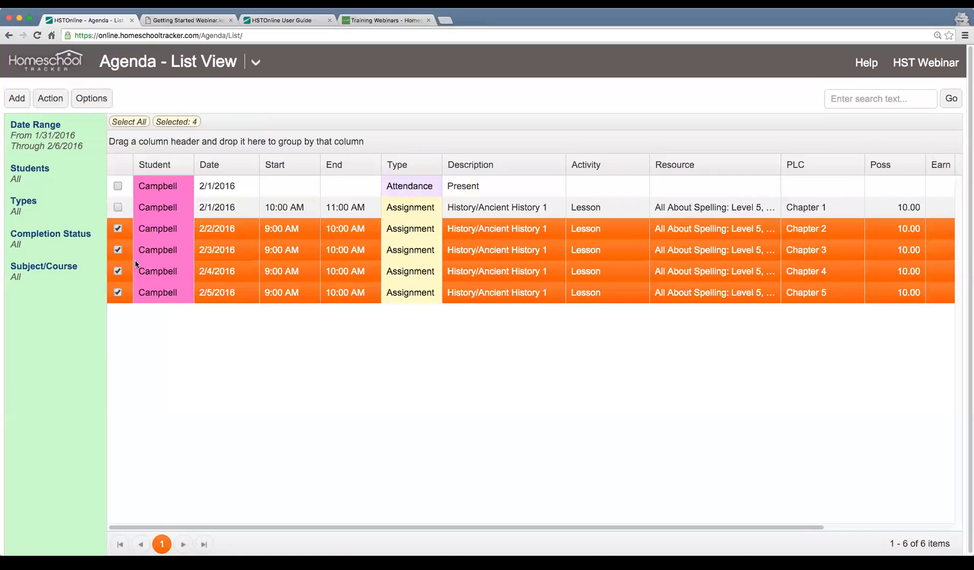
{"action": "left_click", "coordinate": [49, 100]}
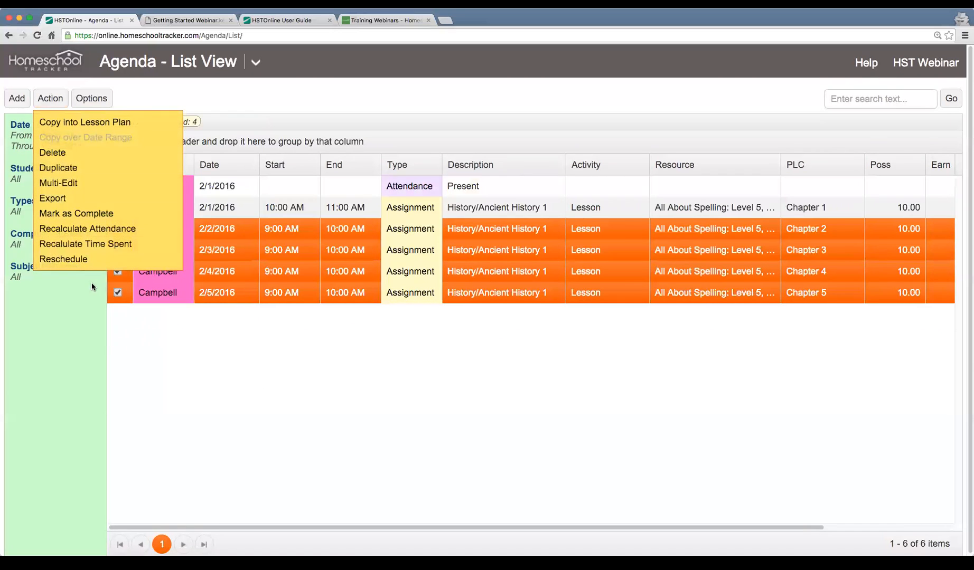
{"action": "left_click", "coordinate": [107, 183]}
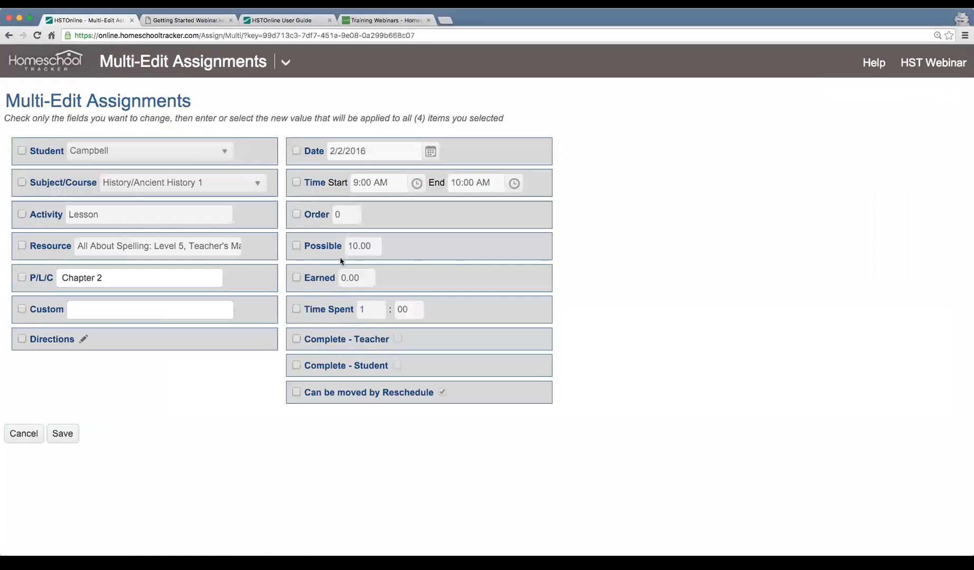
Set the selected assignments' start time to 10:00 AM and end time to 11:00 AM, and save
{"action": "left_click", "coordinate": [295, 182]}
{"action": "left_click", "coordinate": [416, 184]}
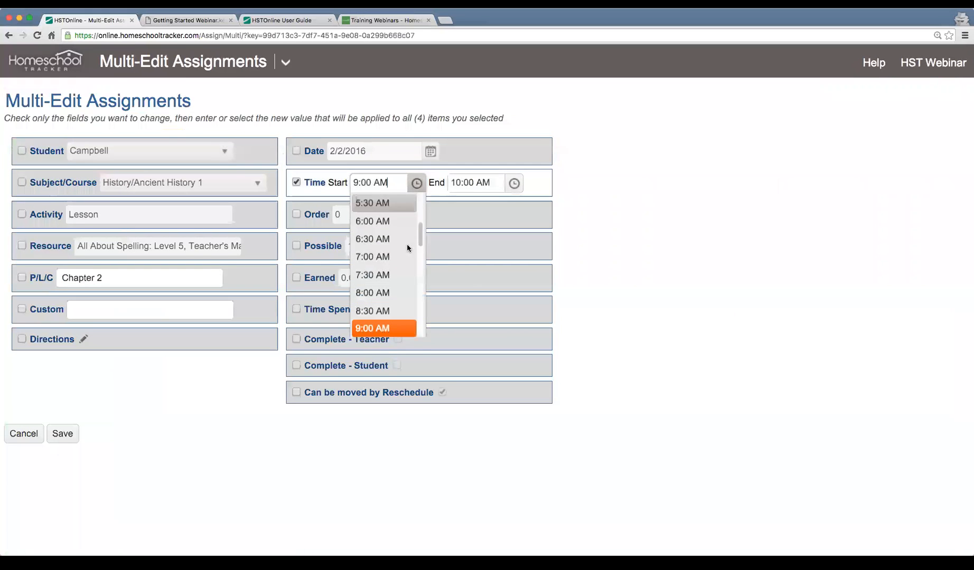
{"action": "scroll", "coordinate": [393, 270], "scroll_direction": "down", "scroll_amount": 2}
{"action": "left_click", "coordinate": [375, 315]}
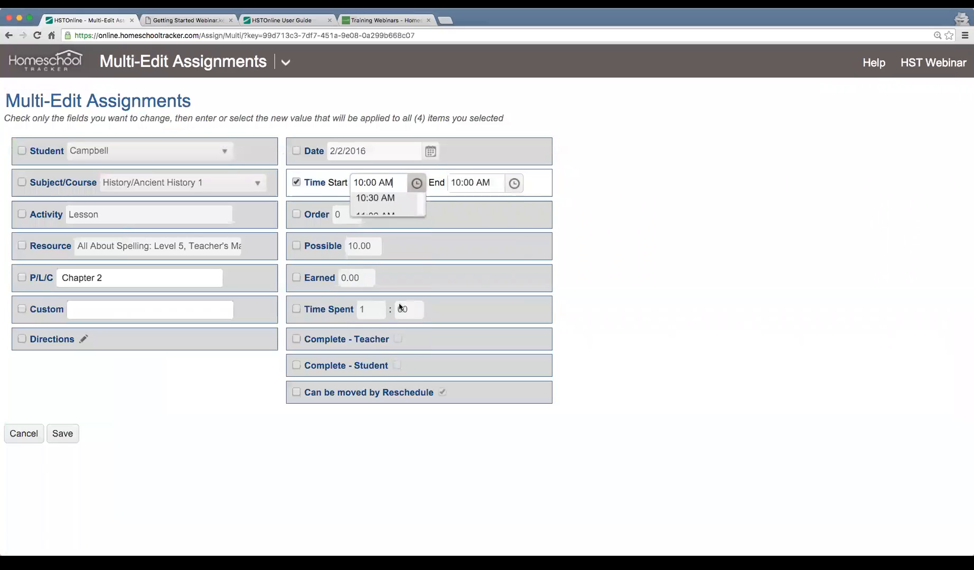
{"action": "left_click", "coordinate": [514, 183]}
{"action": "scroll", "coordinate": [499, 232], "scroll_direction": "down", "scroll_amount": 2}
{"action": "left_click", "coordinate": [471, 320]}
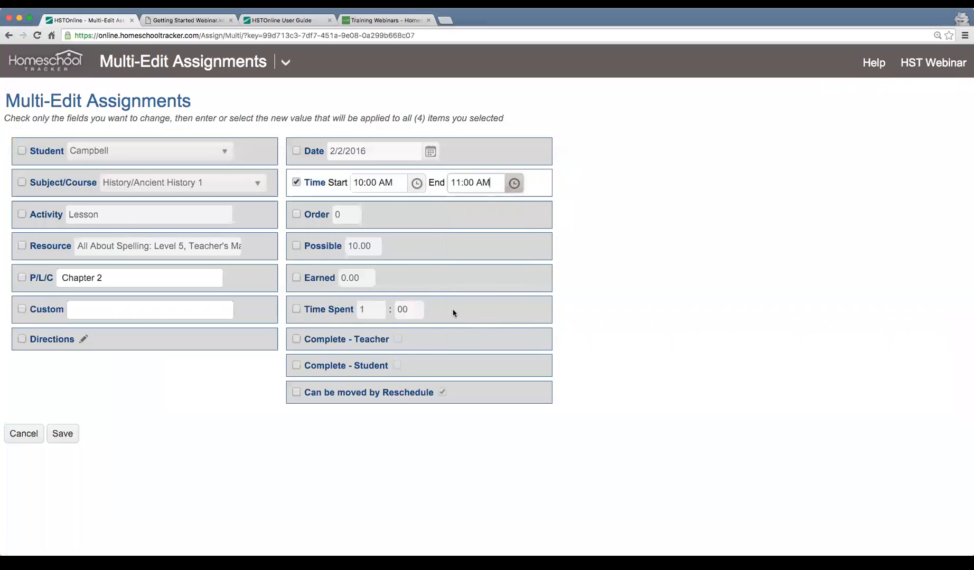
{"action": "left_click", "coordinate": [62, 434]}
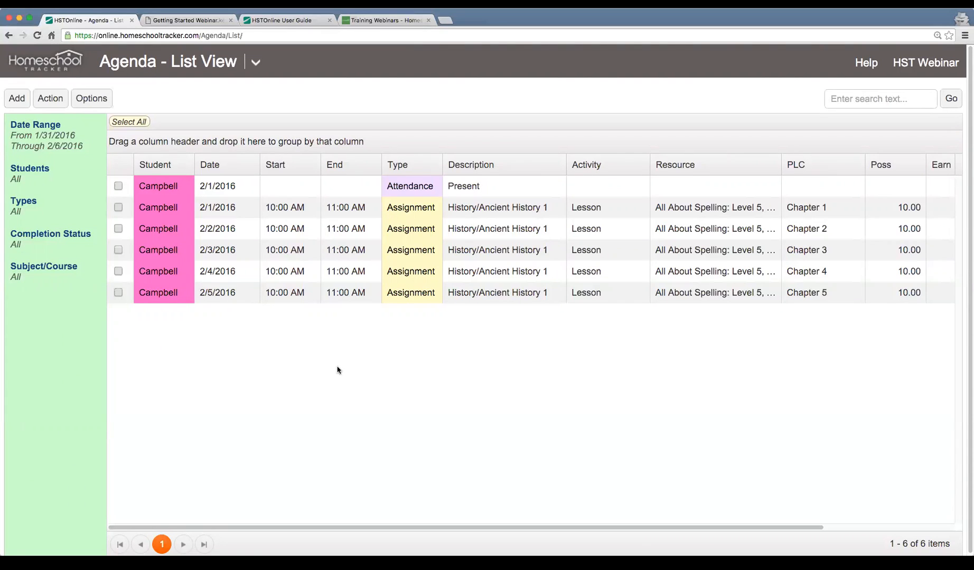
Reselect the Chapter 2 through Chapter 5 assignments and open Multi-Edit for them again
{"action": "left_click", "coordinate": [119, 228]}
{"action": "left_click", "coordinate": [118, 271]}
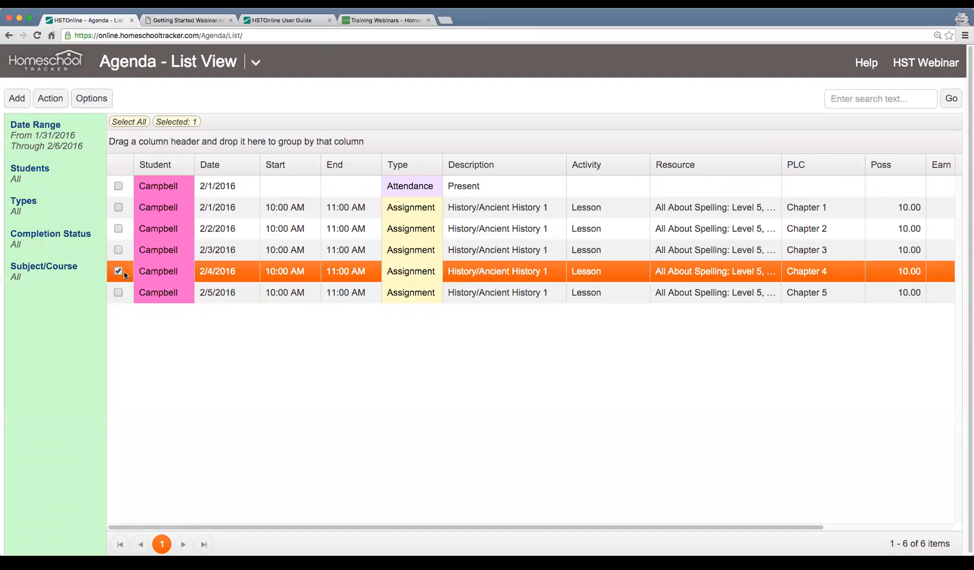
{"action": "left_click", "coordinate": [118, 250]}
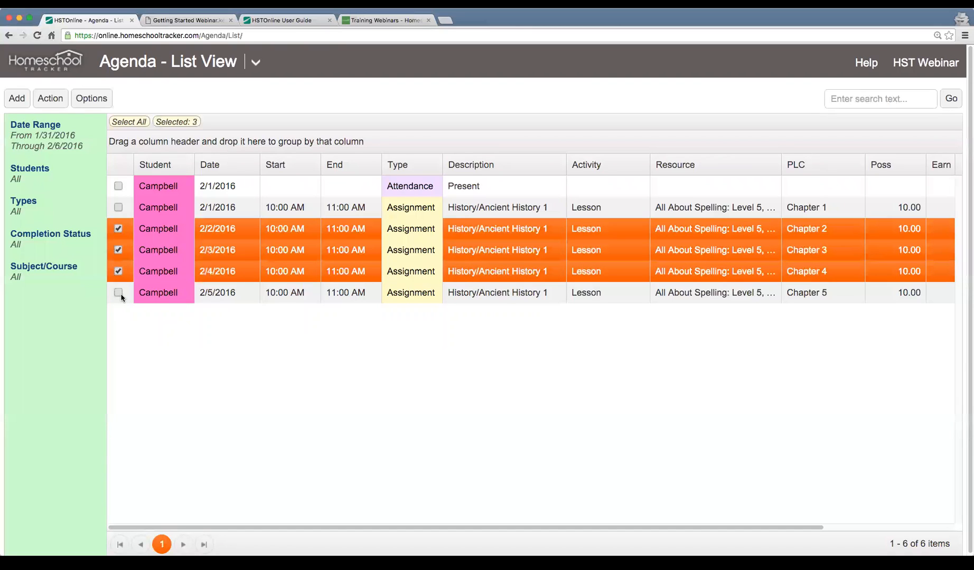
{"action": "left_click", "coordinate": [119, 292]}
{"action": "left_click", "coordinate": [50, 98]}
{"action": "left_click", "coordinate": [84, 183]}
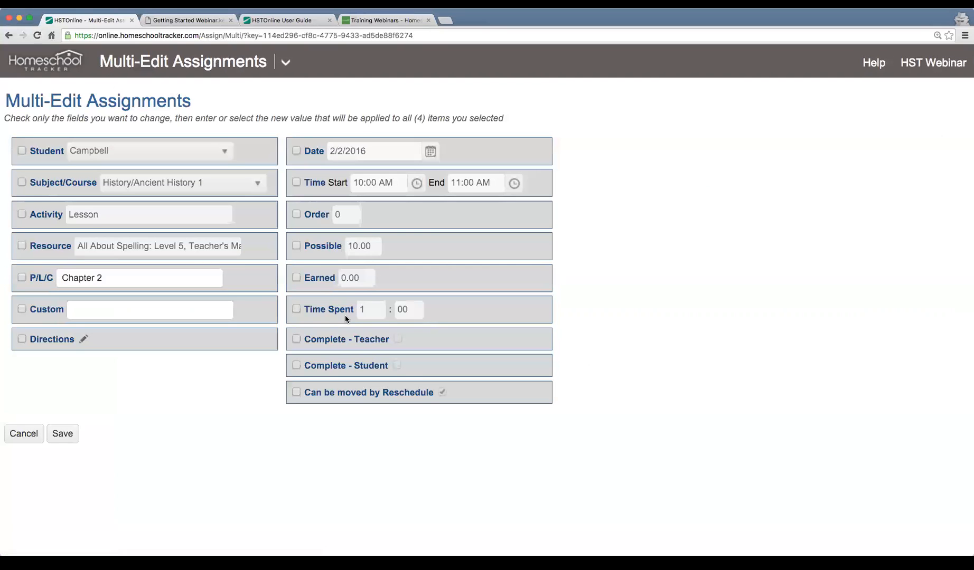
Set the Earned points to 8 and mark Complete - Teacher for the four assignments, and save
{"action": "left_click", "coordinate": [296, 277]}
{"action": "type", "text": "8"}
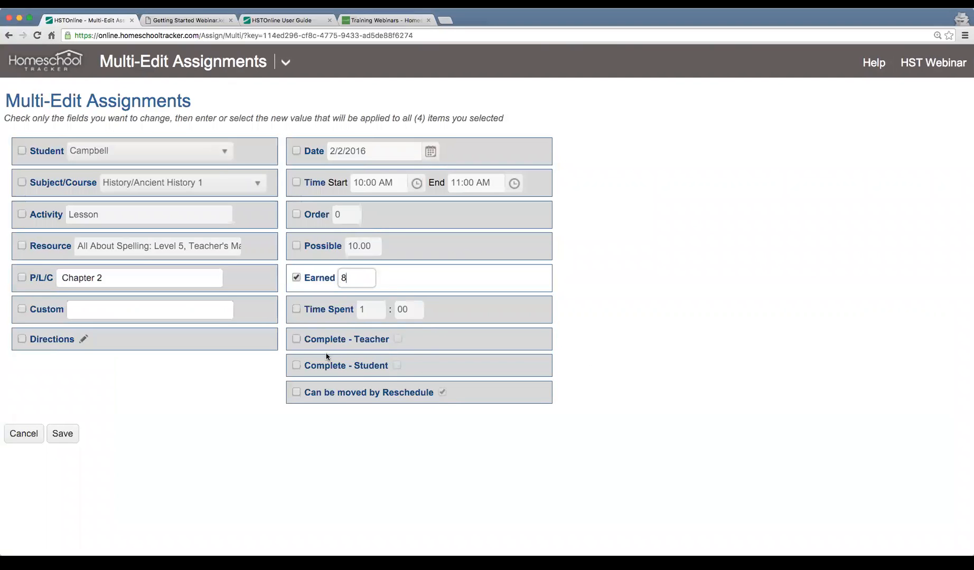
{"action": "left_click", "coordinate": [296, 339]}
{"action": "left_click", "coordinate": [398, 339]}
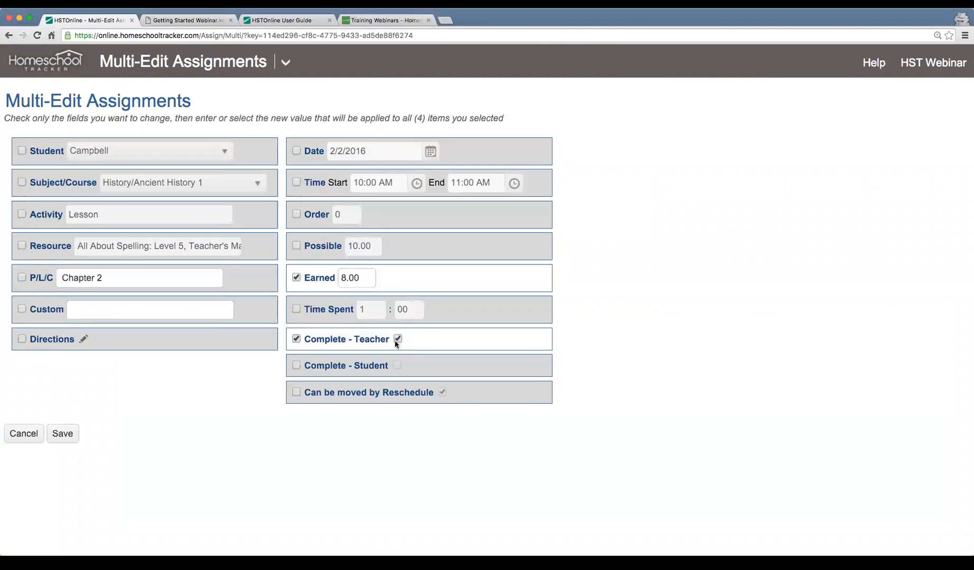
{"action": "left_click", "coordinate": [60, 434]}
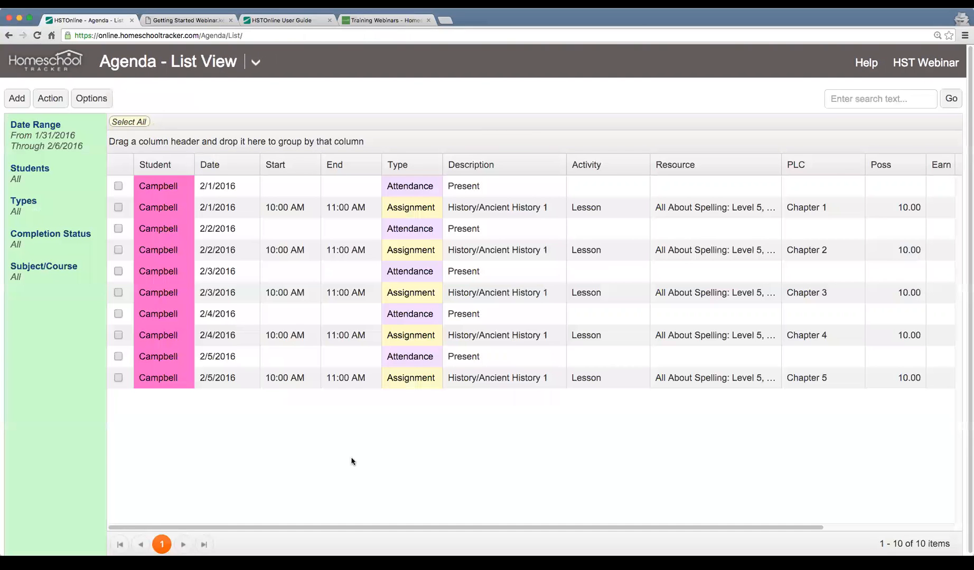
Review the Earn, Grade and Complete columns of the agenda list for the edited assignments
{"action": "scroll", "coordinate": [416, 374], "scroll_direction": "right", "scroll_amount": 3}
{"action": "scroll", "coordinate": [416, 374], "scroll_direction": "right", "scroll_amount": 2}
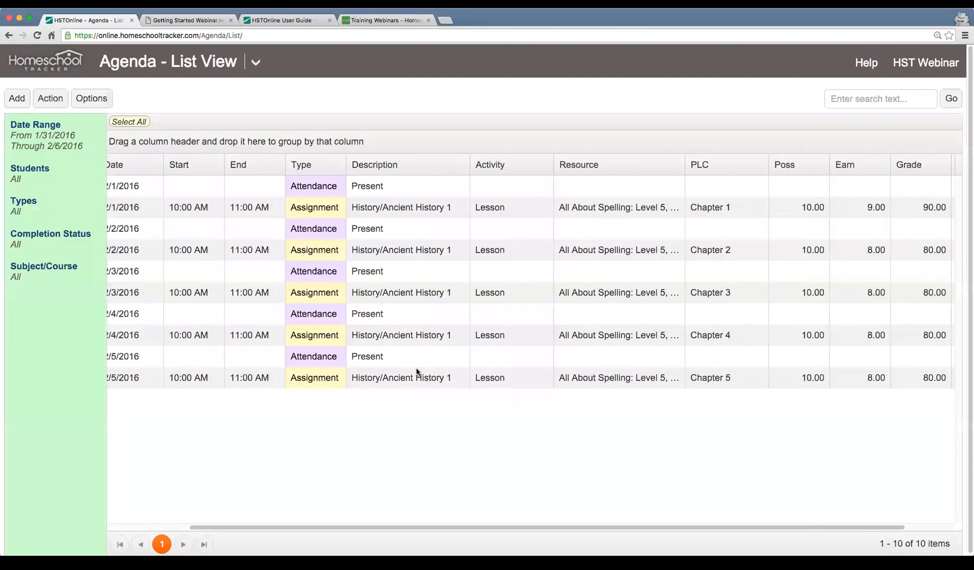
{"action": "scroll", "coordinate": [902, 250], "scroll_direction": "right", "scroll_amount": 1}
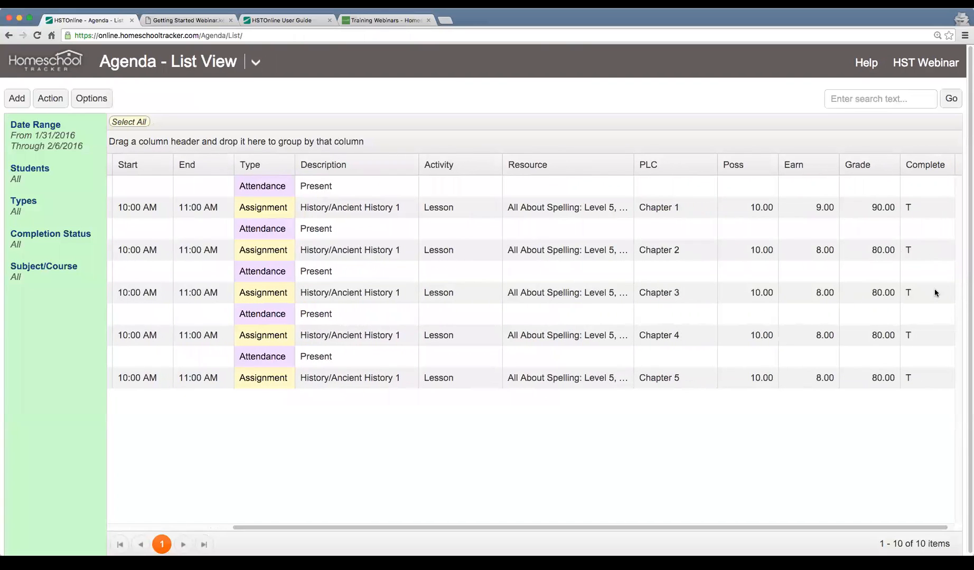
{"action": "scroll", "coordinate": [496, 295], "scroll_direction": "left", "scroll_amount": 6}
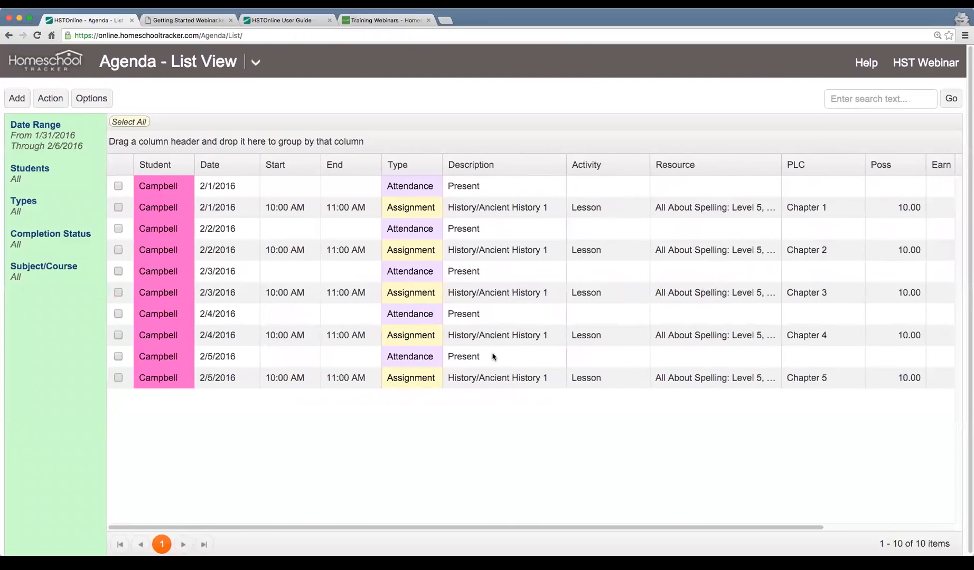
Go through the Attendance entries for 2/2/2016 through 2/5/2016, highlighting them one by one
{"action": "left_click", "coordinate": [493, 355]}
{"action": "left_click", "coordinate": [494, 318]}
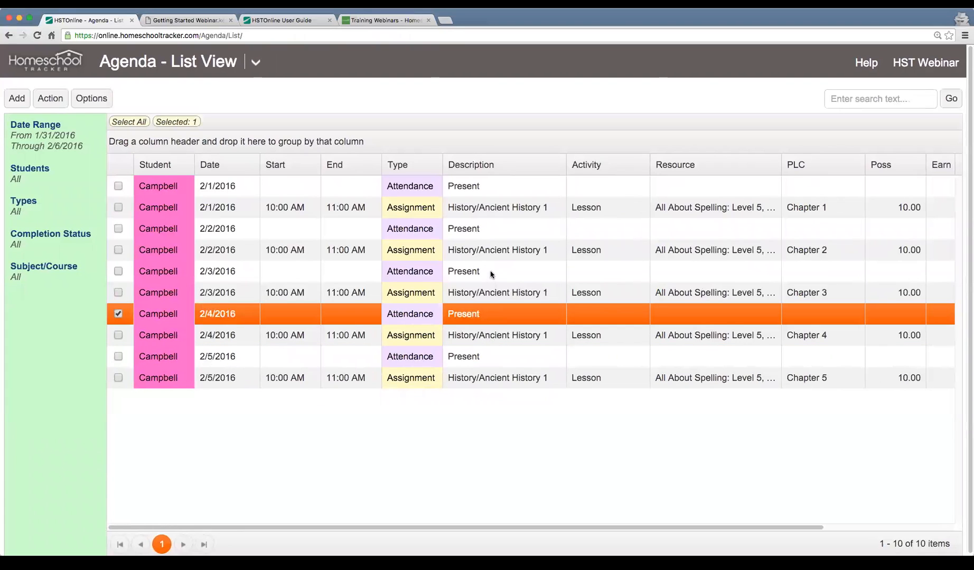
{"action": "left_click", "coordinate": [492, 272]}
{"action": "left_click", "coordinate": [494, 233]}
{"action": "left_click", "coordinate": [484, 272]}
{"action": "left_click", "coordinate": [490, 313]}
{"action": "left_click", "coordinate": [494, 351]}
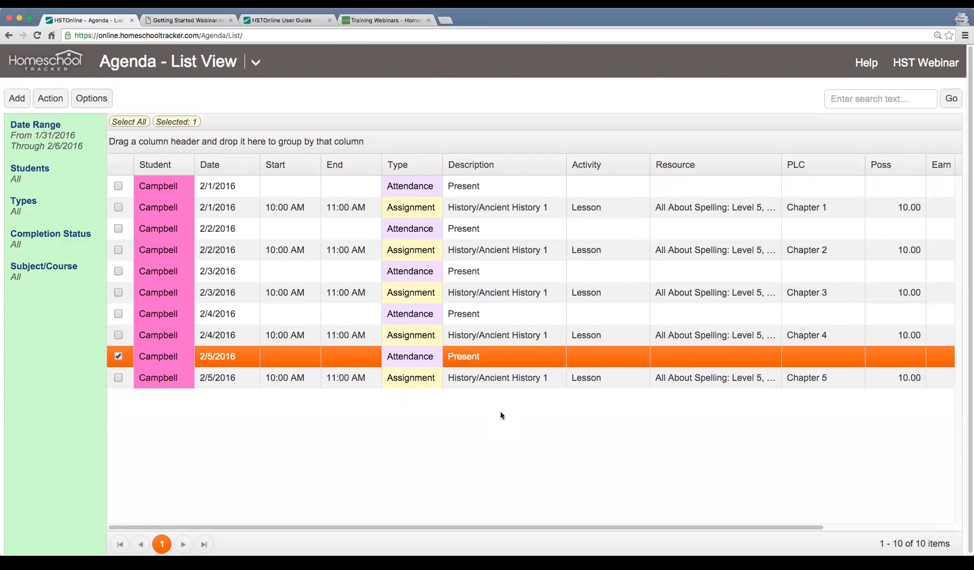
Switch to the Getting Started Webinar PDF and move from the Assignments slide to the Lesson Plans slide
{"action": "key", "text": "ctrl+Tab"}
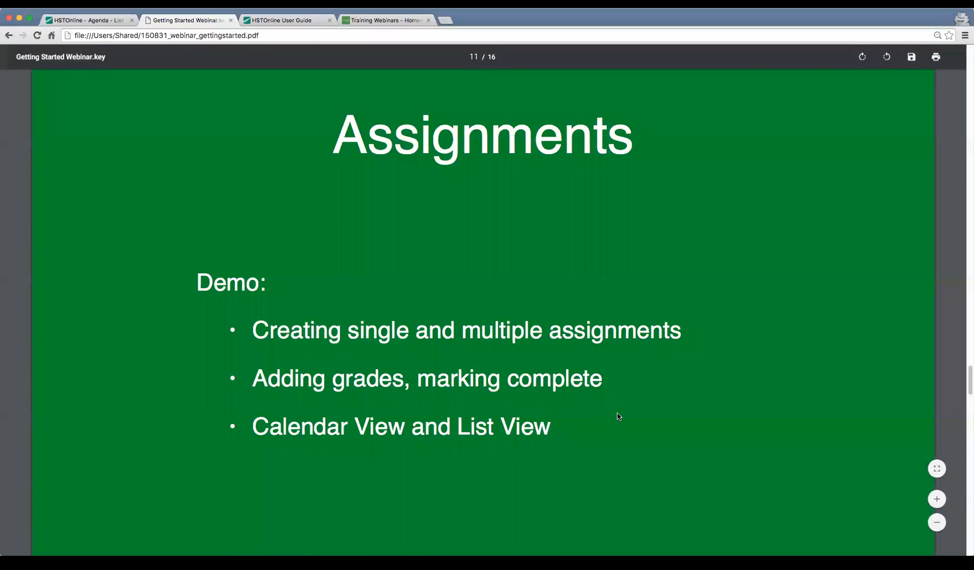
{"action": "scroll", "coordinate": [619, 417], "scroll_direction": "up", "scroll_amount": 1}
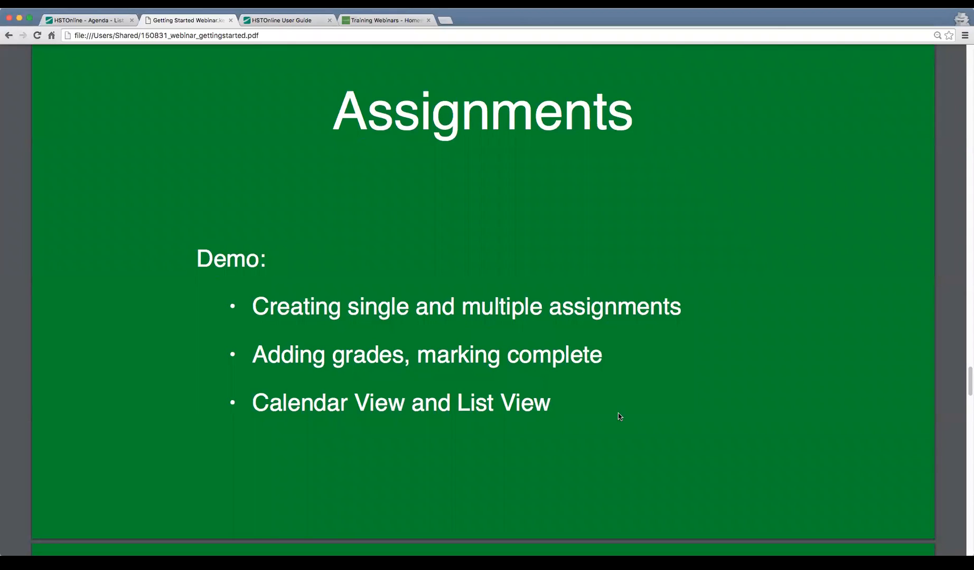
{"action": "scroll", "coordinate": [619, 417], "scroll_direction": "down", "scroll_amount": 10}
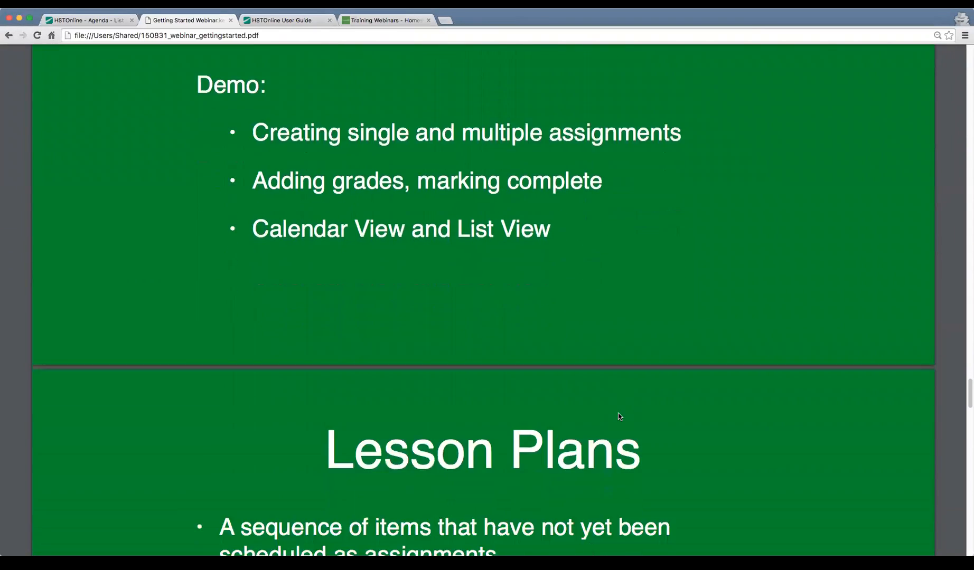
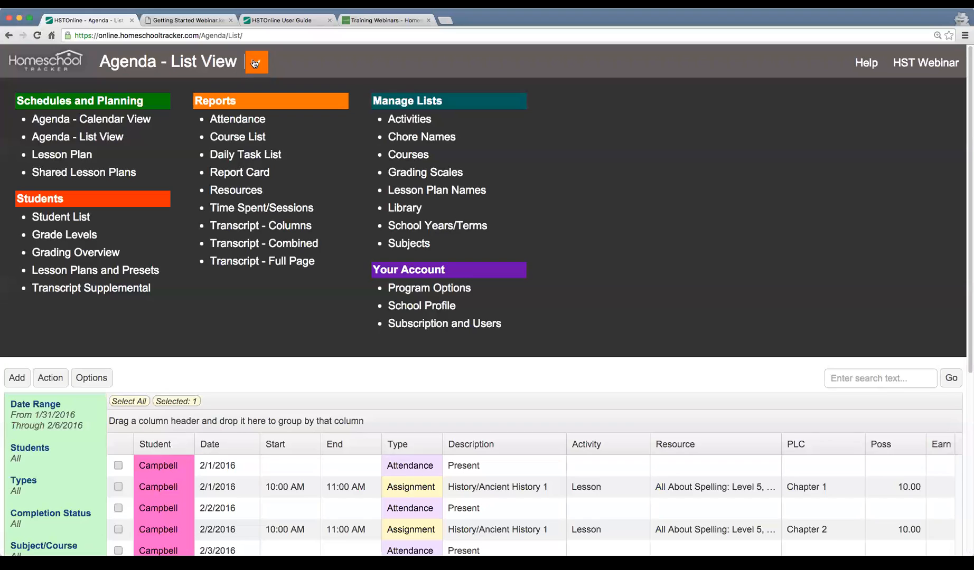
Open the Lesson Plan page, read the About Lesson Plans notice and dismiss it
{"action": "left_click", "coordinate": [79, 155]}
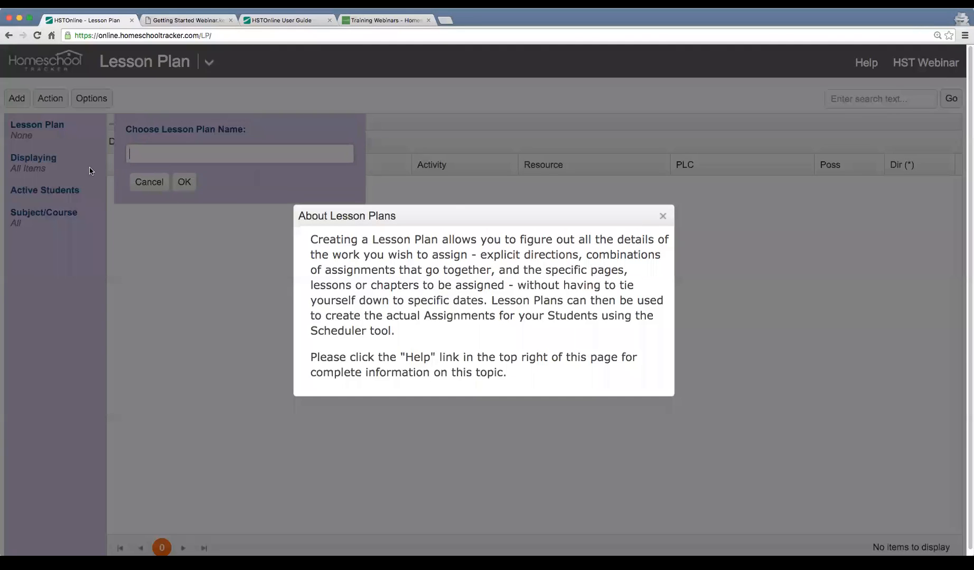
{"action": "left_click_drag", "start_coordinate": [311, 240], "coordinate": [483, 304]}
{"action": "left_click", "coordinate": [534, 326]}
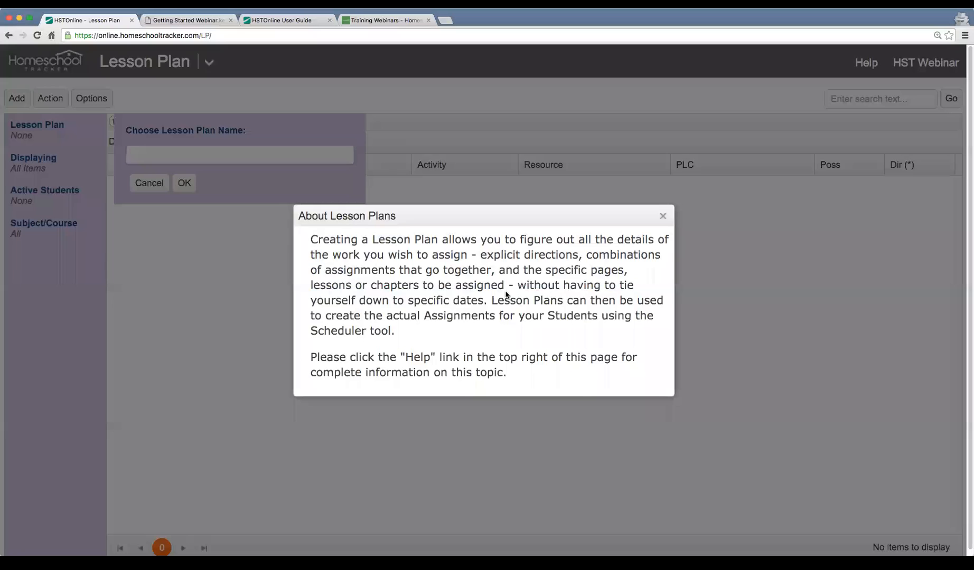
{"action": "left_click", "coordinate": [662, 216]}
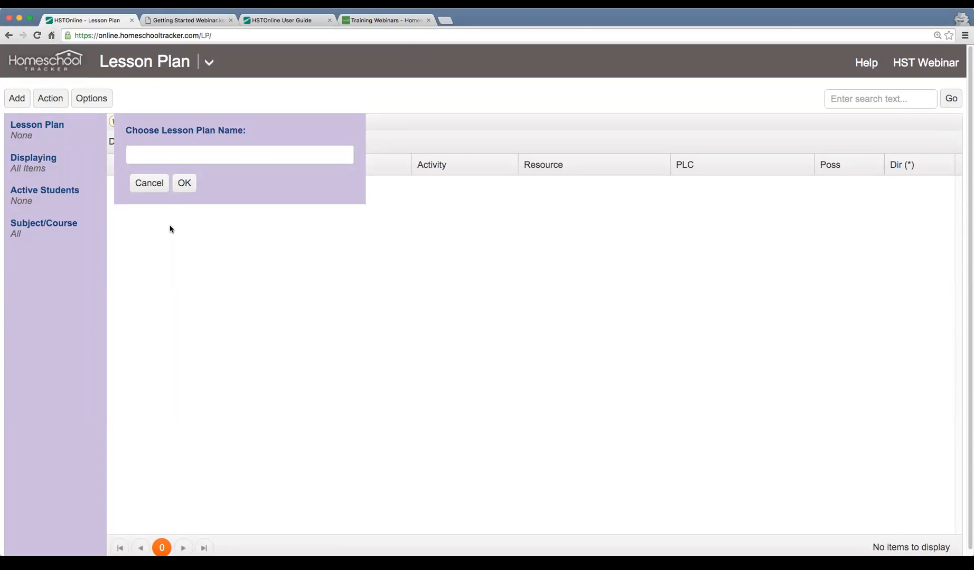
Load the lesson plan named A Beka Arithmetic - 1st Grade
{"action": "left_click", "coordinate": [170, 158]}
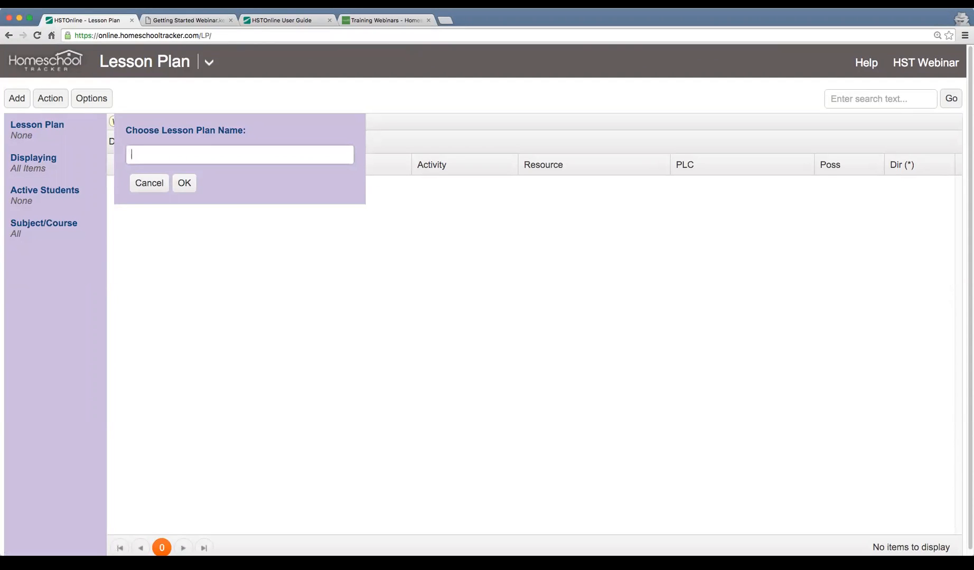
{"action": "left_click", "coordinate": [215, 148]}
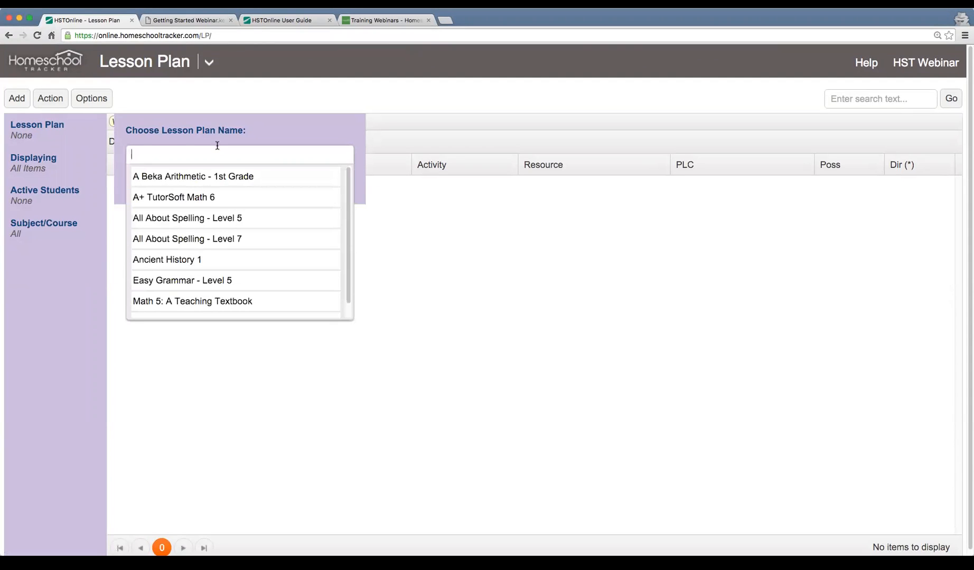
{"action": "left_click", "coordinate": [242, 177]}
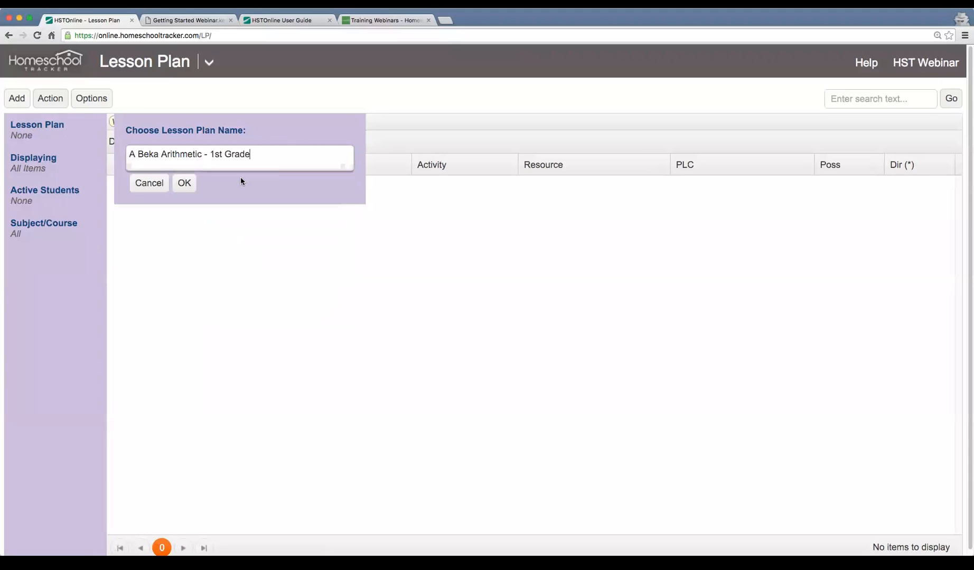
{"action": "left_click", "coordinate": [183, 184]}
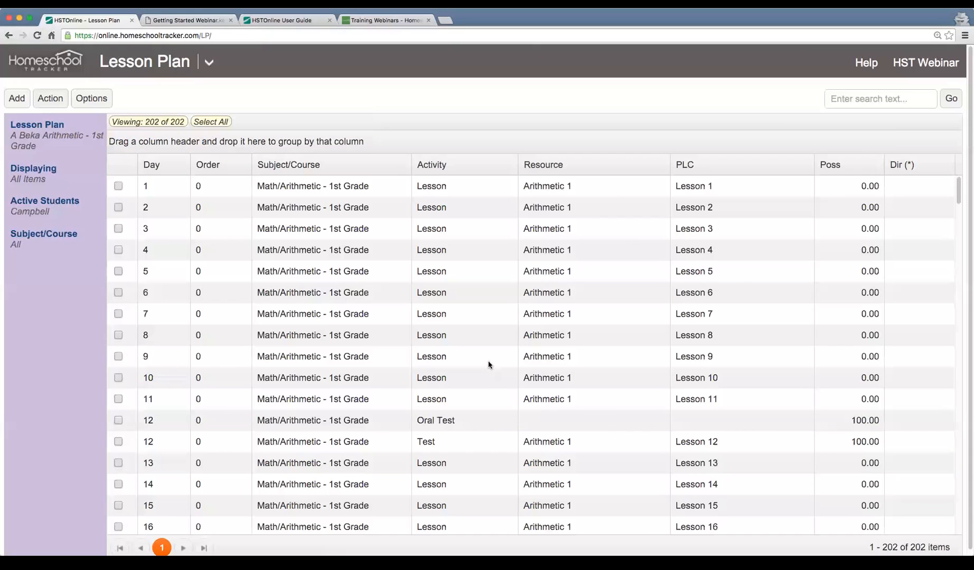
Look over the plan's item list, highlighting the Day 2, Day 3 and Day 5 lessons
{"action": "scroll", "coordinate": [458, 342], "scroll_direction": "down", "scroll_amount": 1}
{"action": "scroll", "coordinate": [458, 341], "scroll_direction": "up", "scroll_amount": 1}
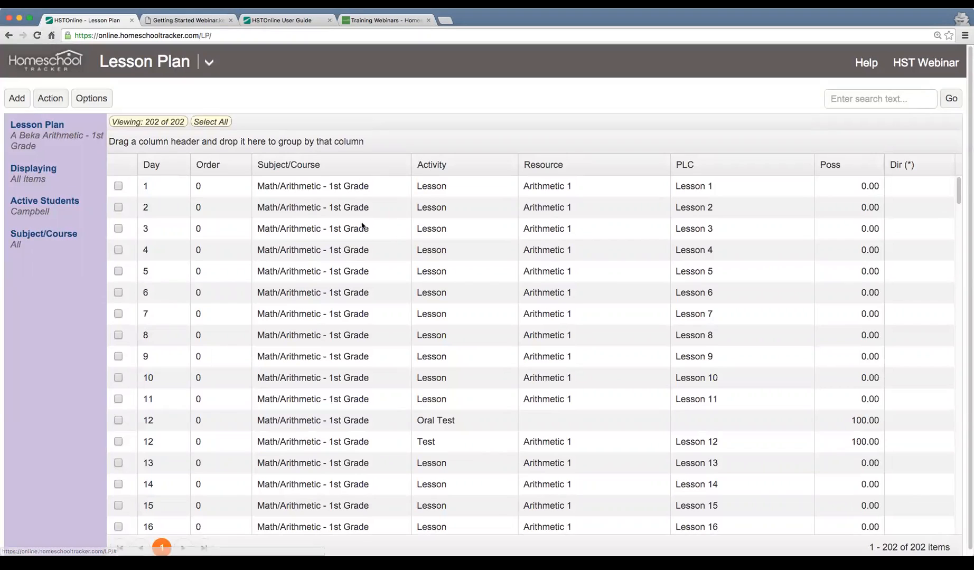
{"action": "left_click", "coordinate": [305, 207]}
{"action": "left_click", "coordinate": [309, 227]}
{"action": "left_click", "coordinate": [319, 268]}
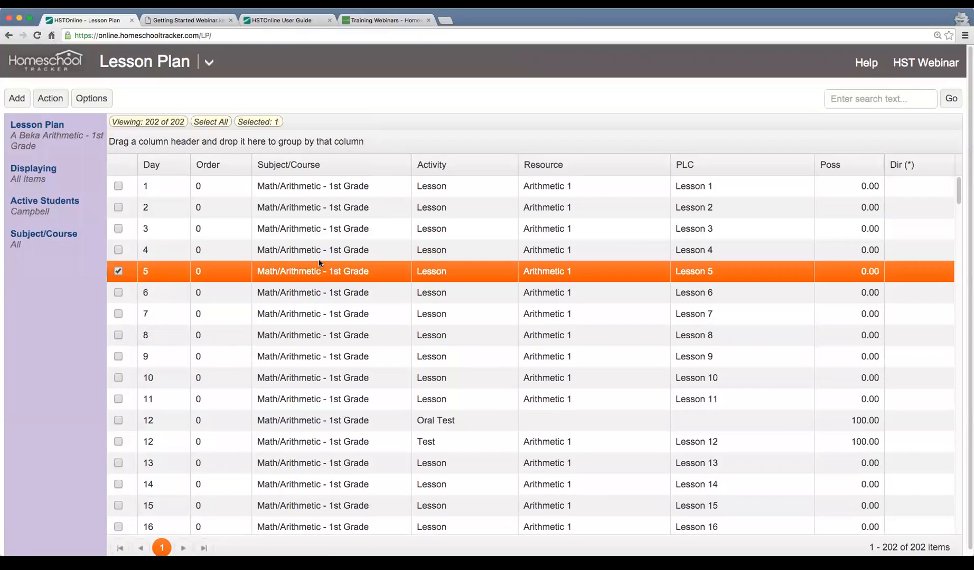
View the details of the Day 1 lesson plan item, highlight its title and close it without saving
{"action": "left_click", "coordinate": [328, 191]}
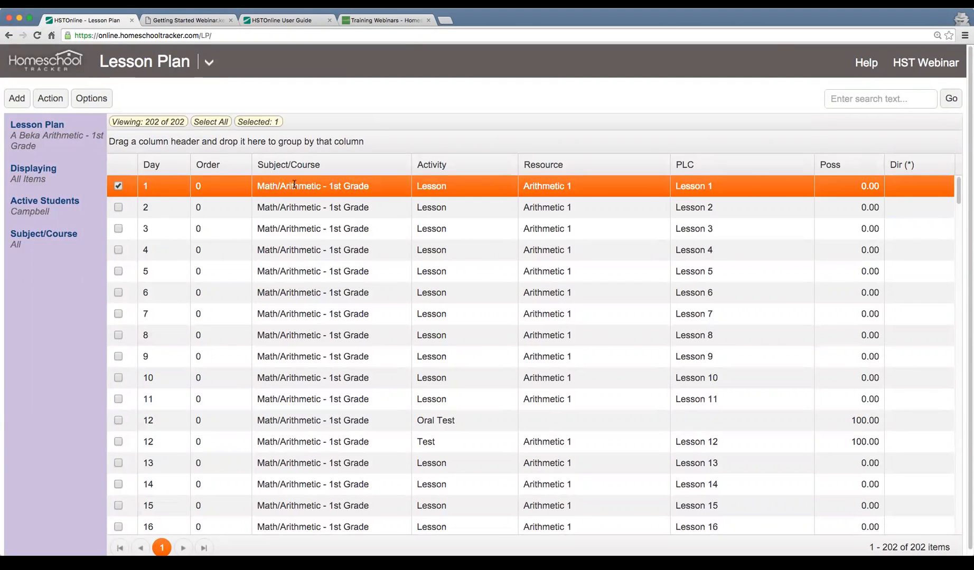
{"action": "double_click", "coordinate": [320, 188]}
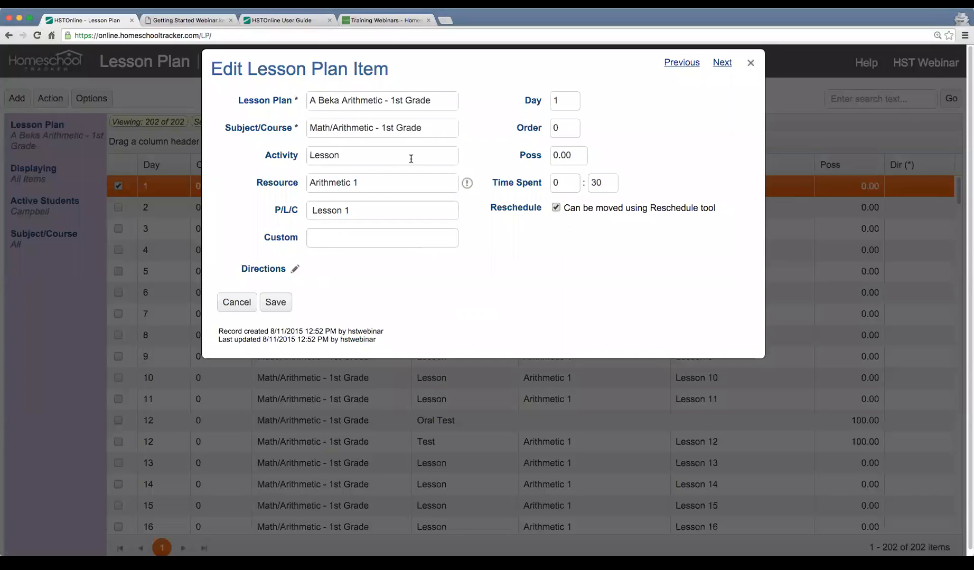
{"action": "left_click_drag", "start_coordinate": [257, 70], "coordinate": [404, 70]}
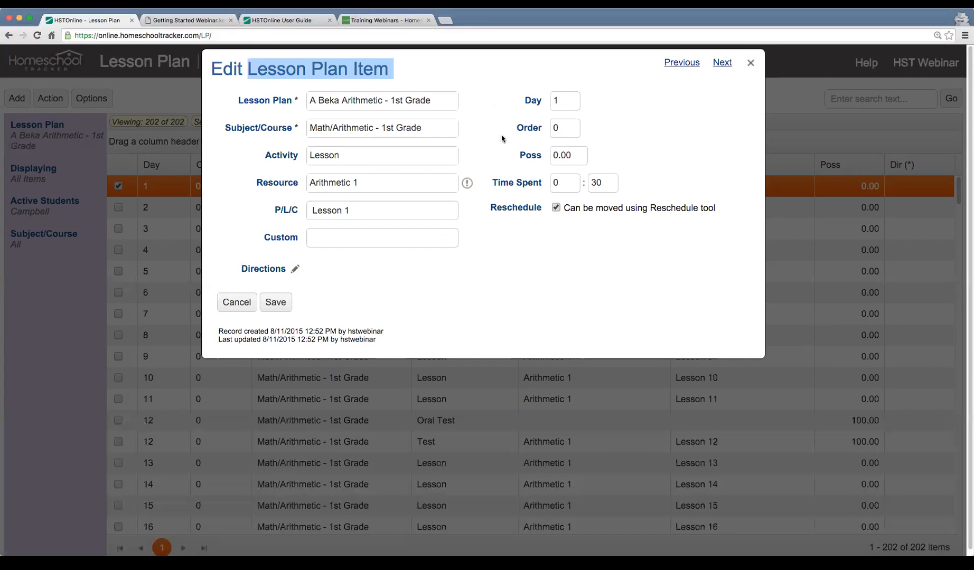
{"action": "left_click", "coordinate": [237, 302]}
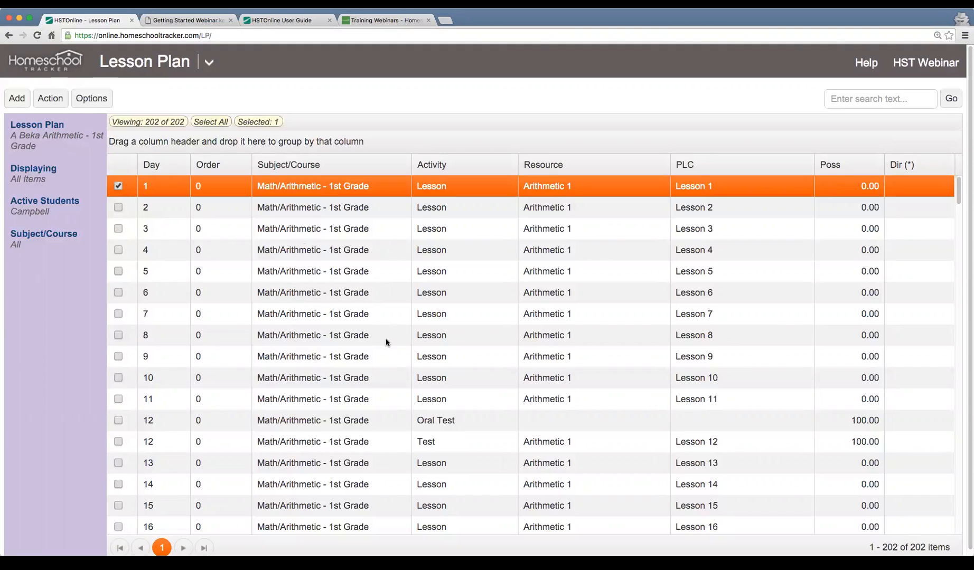
Review the plan's daily items by highlighting the Day 1, 2, 3 and 11 lessons and both Day 12 tests
{"action": "scroll", "coordinate": [374, 315], "scroll_direction": "down", "scroll_amount": 1}
{"action": "scroll", "coordinate": [375, 316], "scroll_direction": "up", "scroll_amount": 1}
{"action": "left_click", "coordinate": [598, 211]}
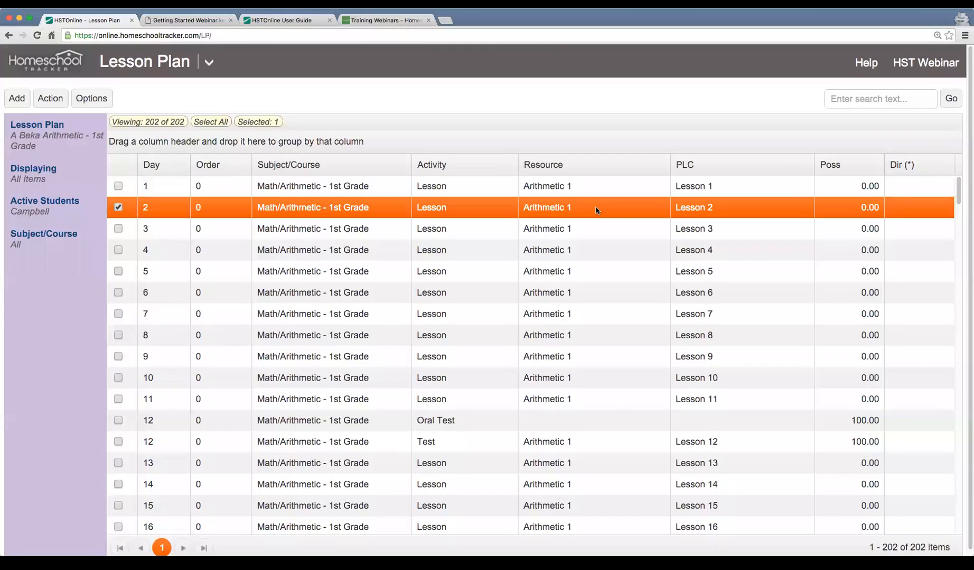
{"action": "left_click", "coordinate": [583, 191]}
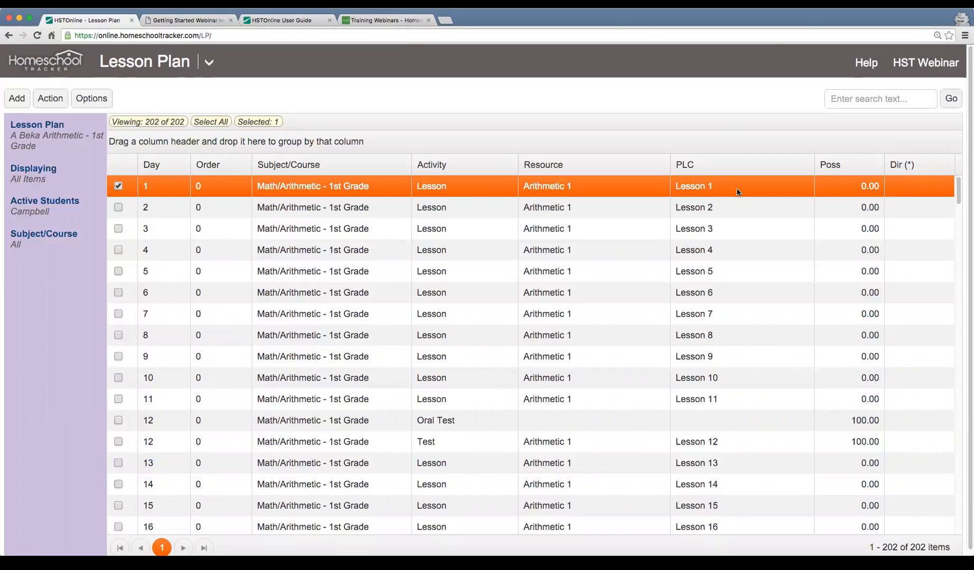
{"action": "left_click", "coordinate": [164, 211]}
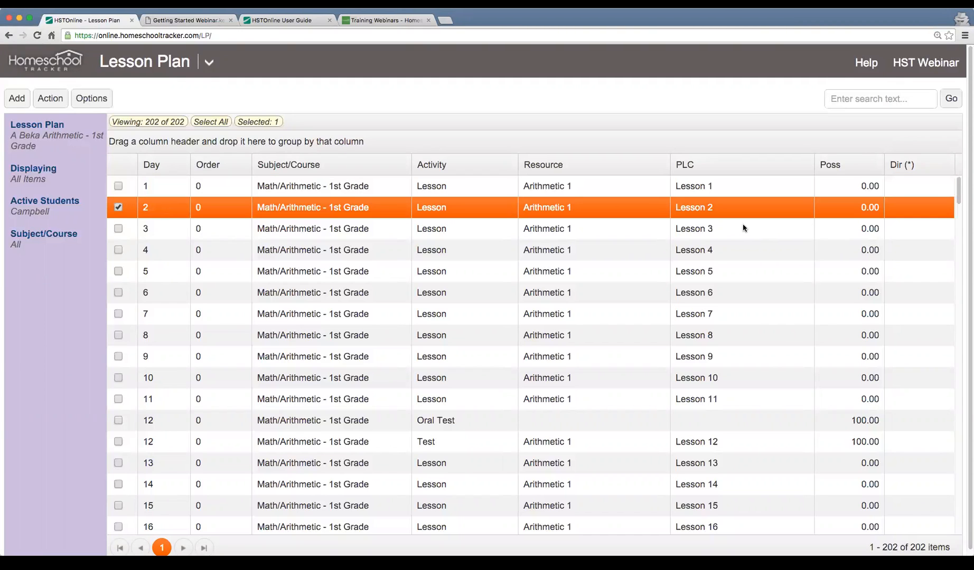
{"action": "left_click", "coordinate": [703, 236]}
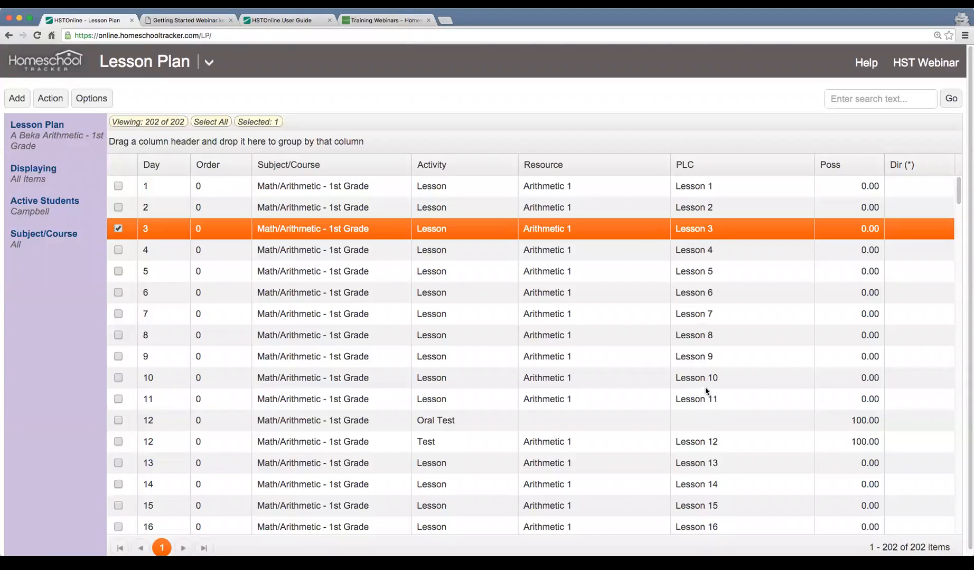
{"action": "left_click", "coordinate": [335, 399]}
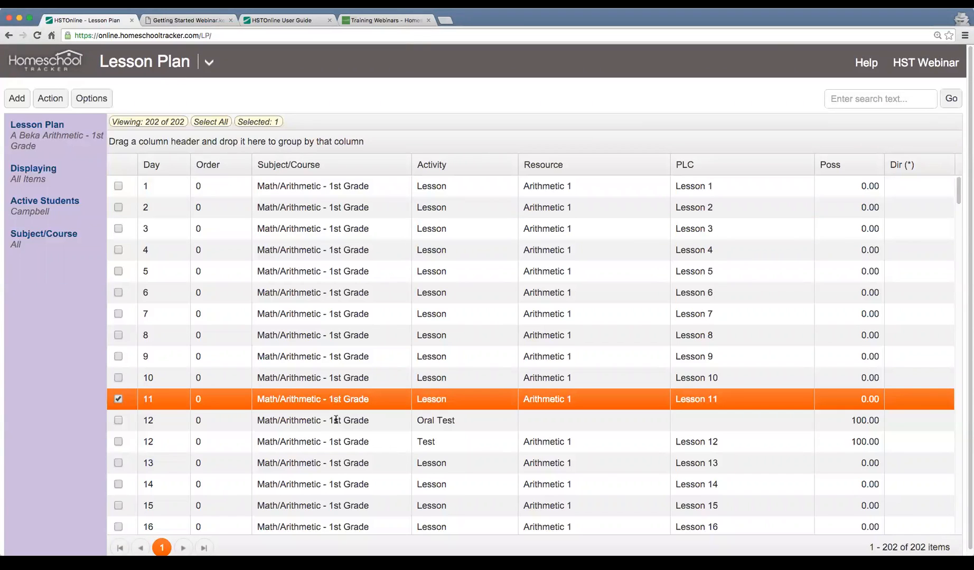
{"action": "left_click", "coordinate": [335, 418]}
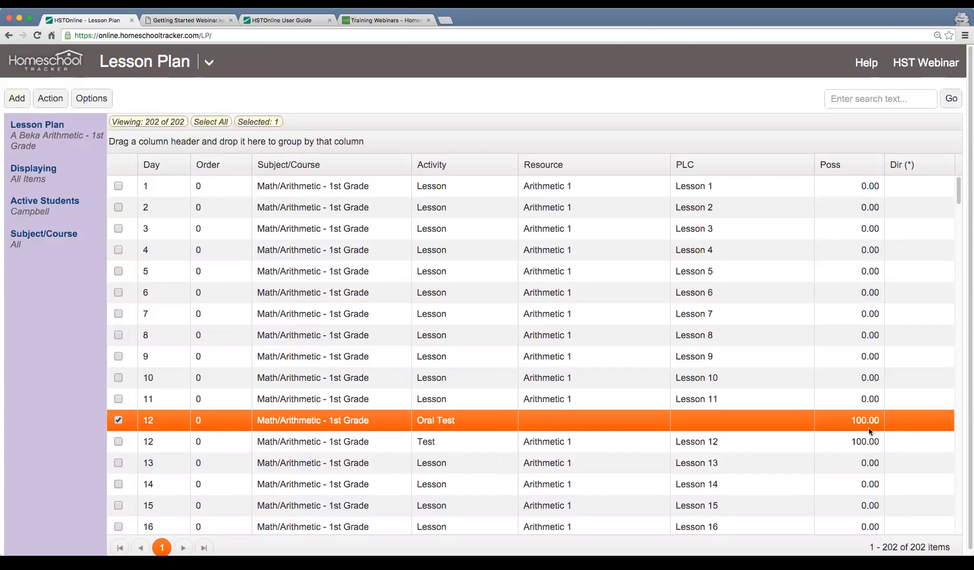
{"action": "left_click", "coordinate": [620, 444]}
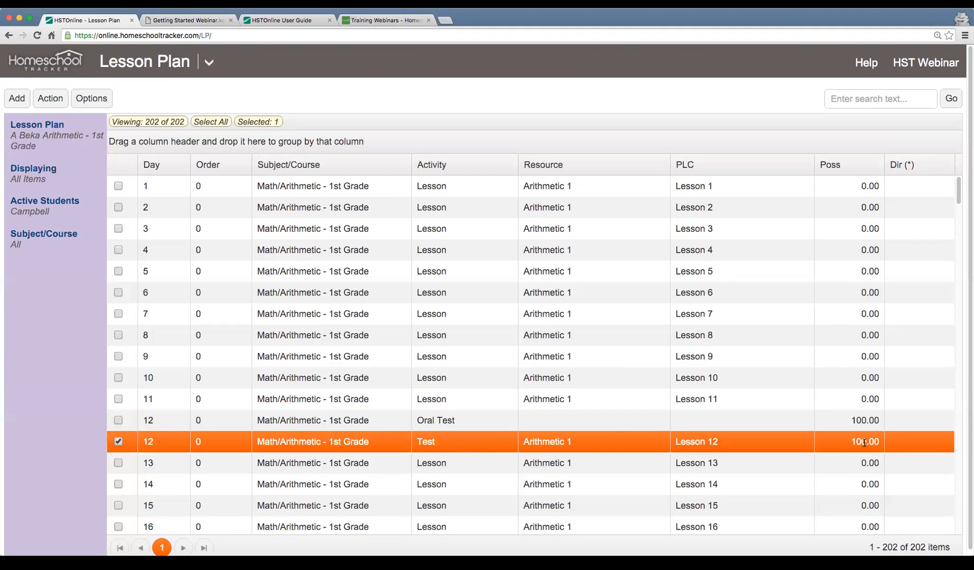
Continue down the lesson plan, highlighting items in sequence through the Oral Tests on Day 17 and Day 22
{"action": "scroll", "coordinate": [853, 444], "scroll_direction": "down", "scroll_amount": 3}
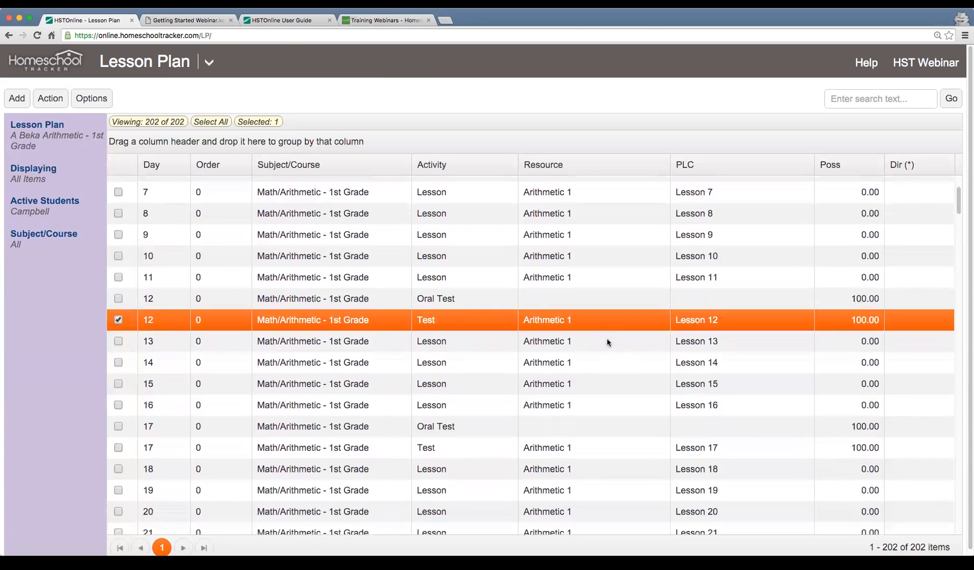
{"action": "left_click", "coordinate": [606, 340]}
{"action": "left_click", "coordinate": [606, 361]}
{"action": "left_click", "coordinate": [606, 402]}
{"action": "left_click", "coordinate": [597, 420]}
{"action": "scroll", "coordinate": [597, 420], "scroll_direction": "down", "scroll_amount": 3}
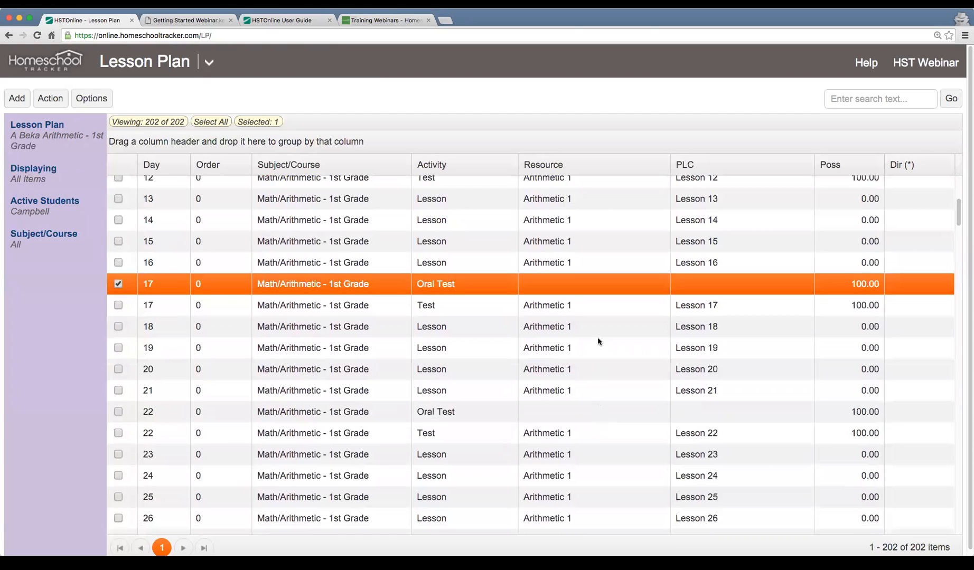
{"action": "left_click", "coordinate": [598, 342]}
{"action": "left_click", "coordinate": [597, 376]}
{"action": "left_click", "coordinate": [596, 410]}
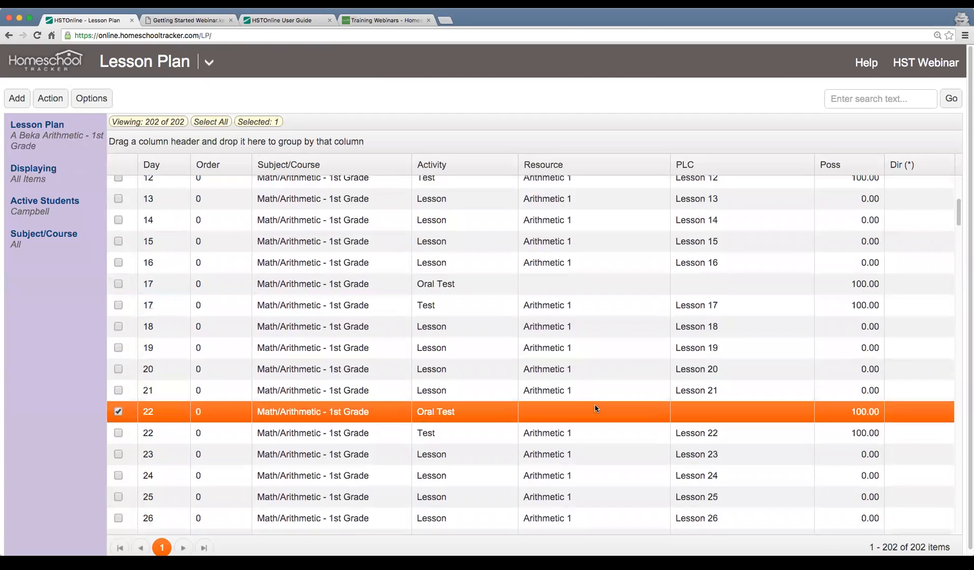
Select the Day 171 lesson at the end of the plan and highlight the last item number in the page range
{"action": "scroll", "coordinate": [596, 409], "scroll_direction": "down", "scroll_amount": 20}
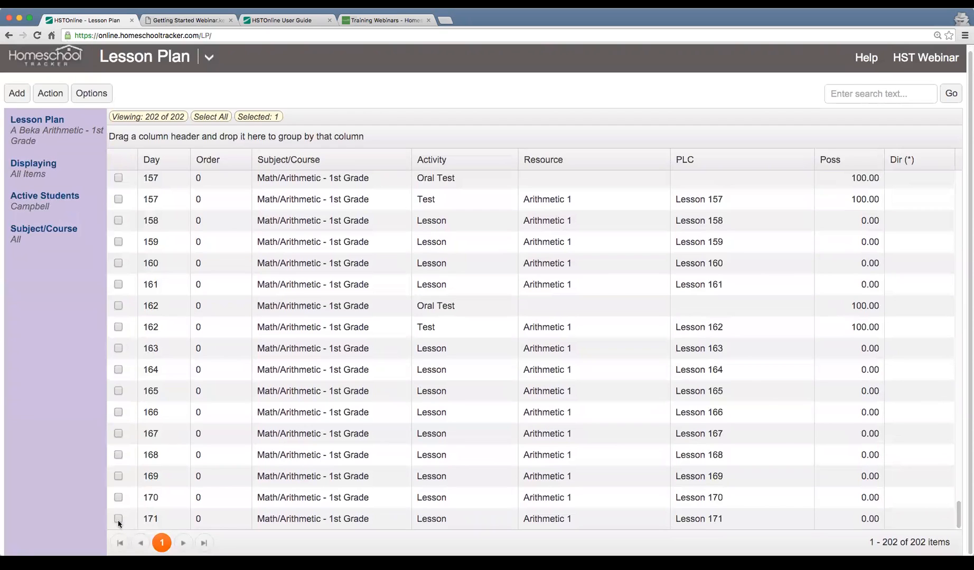
{"action": "left_click", "coordinate": [190, 519]}
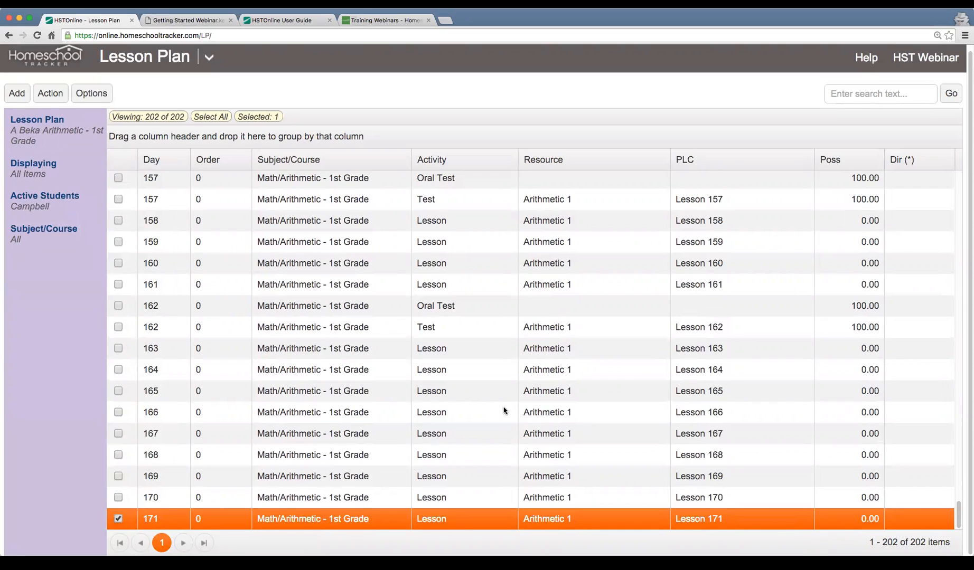
{"action": "double_click", "coordinate": [887, 543]}
Highlight the lessons for Days 1 to 5 one by one and as a group, ending with Day 6 alone
{"action": "scroll", "coordinate": [380, 398], "scroll_direction": "up", "scroll_amount": 3}
{"action": "scroll", "coordinate": [379, 399], "scroll_direction": "up", "scroll_amount": 10}
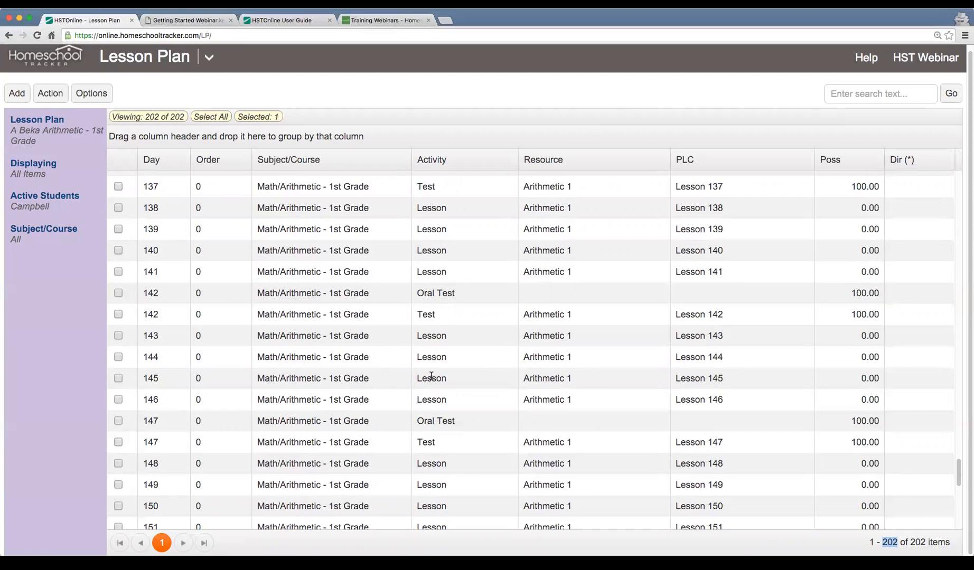
{"action": "scroll", "coordinate": [458, 335], "scroll_direction": "up", "scroll_amount": 15}
{"action": "scroll", "coordinate": [454, 336], "scroll_direction": "up", "scroll_amount": 8}
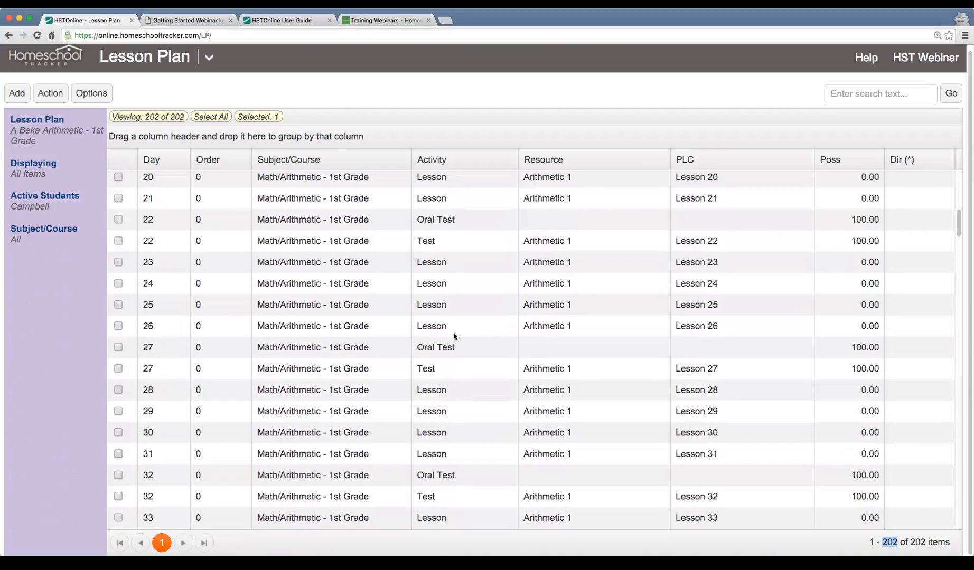
{"action": "scroll", "coordinate": [454, 336], "scroll_direction": "down", "scroll_amount": 2}
{"action": "scroll", "coordinate": [454, 336], "scroll_direction": "up", "scroll_amount": 6}
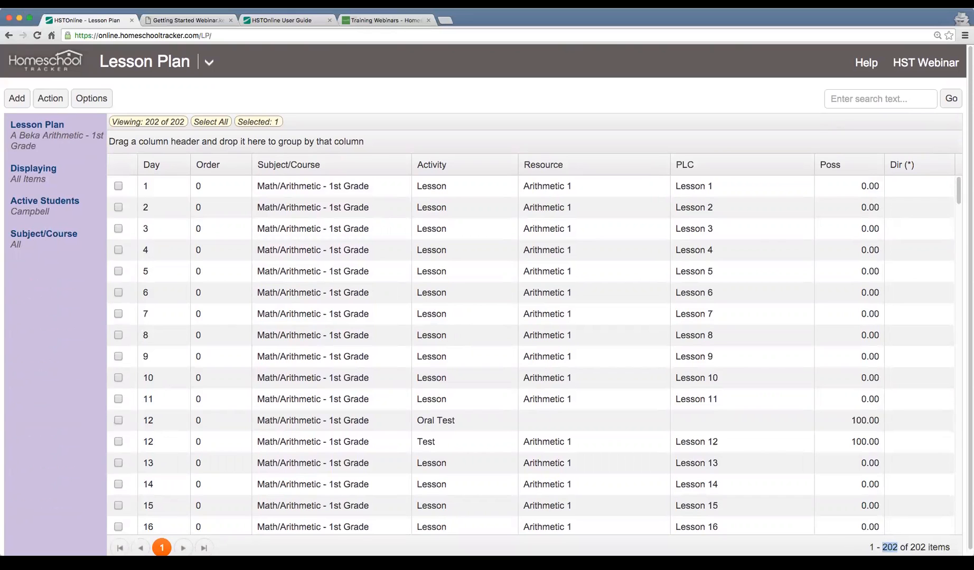
{"action": "left_click", "coordinate": [353, 194]}
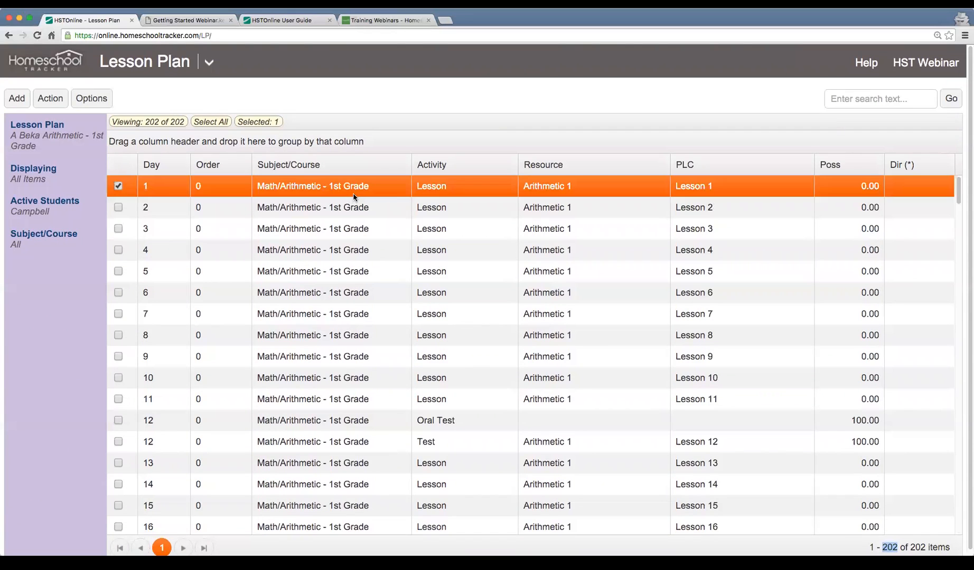
{"action": "left_click", "coordinate": [354, 201]}
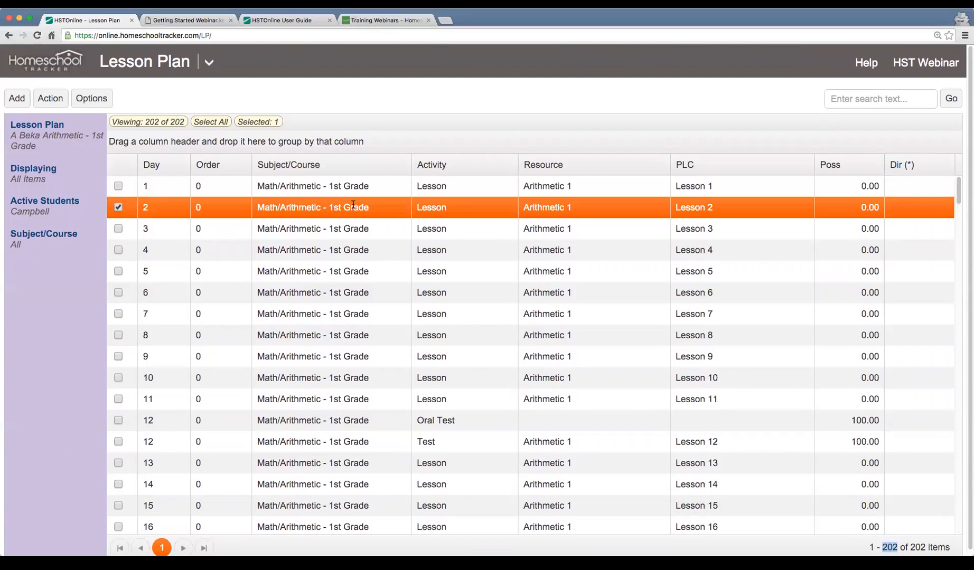
{"action": "left_click", "coordinate": [366, 232]}
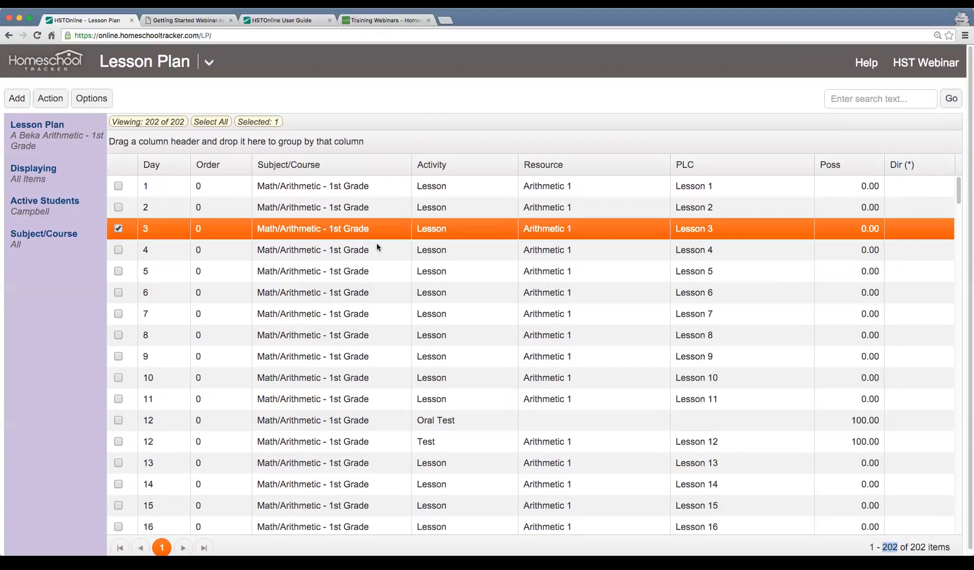
{"action": "left_click", "coordinate": [377, 246]}
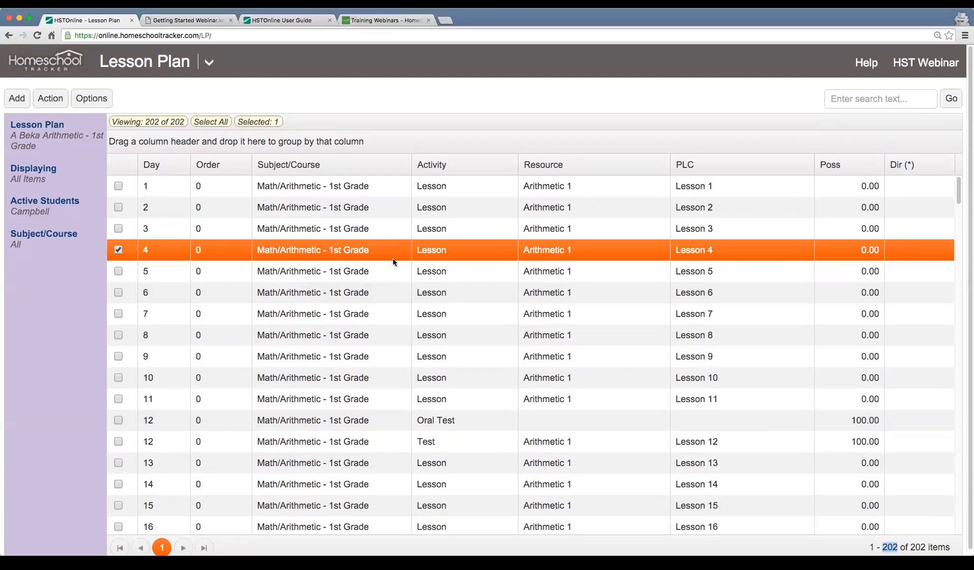
{"action": "left_click", "coordinate": [393, 275]}
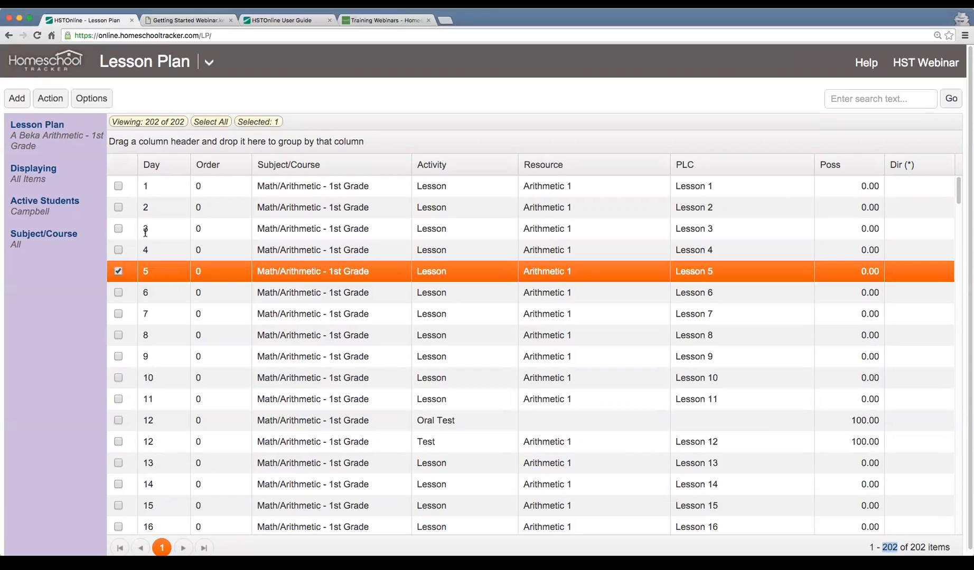
{"action": "left_click_drag", "start_coordinate": [132, 188], "coordinate": [134, 277]}
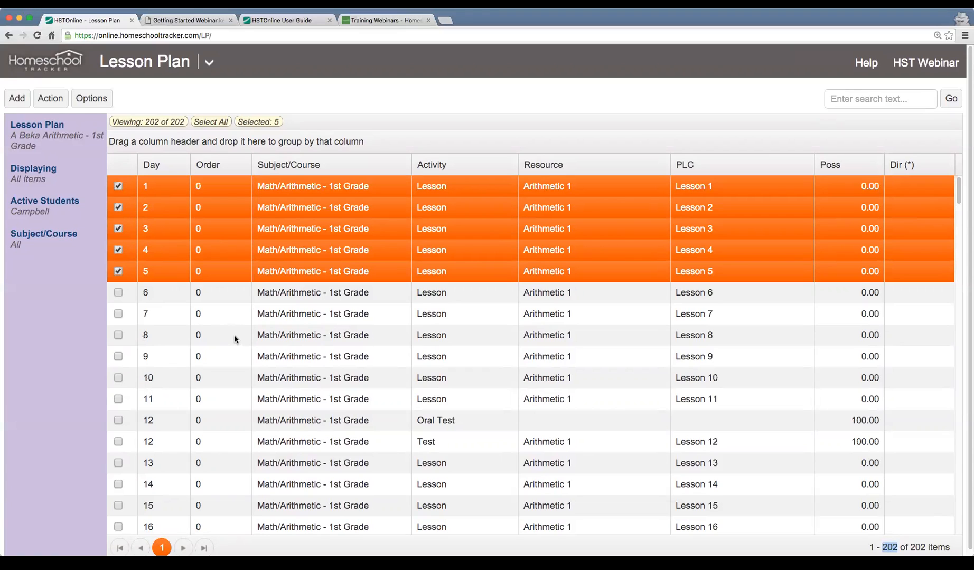
{"action": "left_click", "coordinate": [180, 294]}
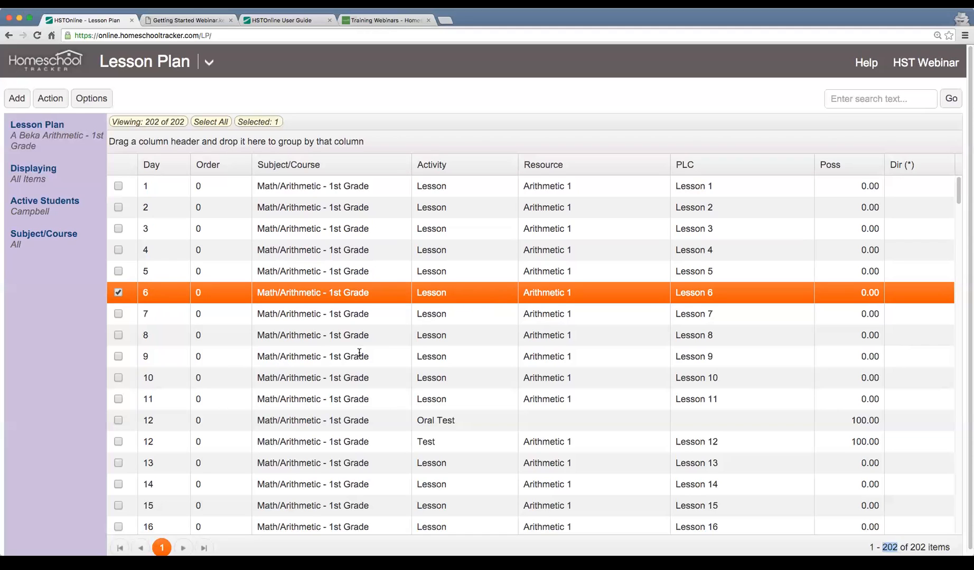
Highlight the Day 7 and Day 8 lessons, and open the form for adding multiple lesson plan items
{"action": "left_click", "coordinate": [355, 309]}
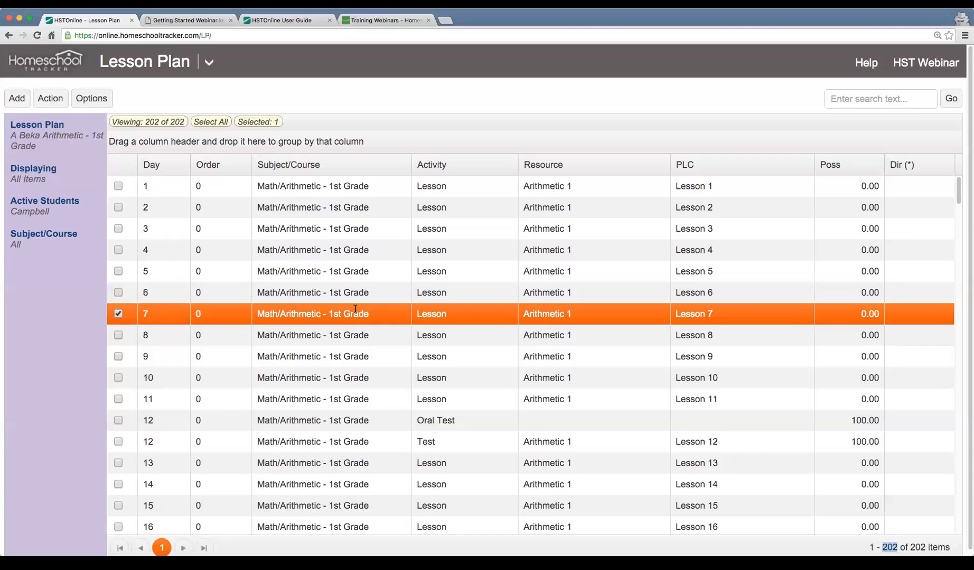
{"action": "left_click", "coordinate": [362, 338]}
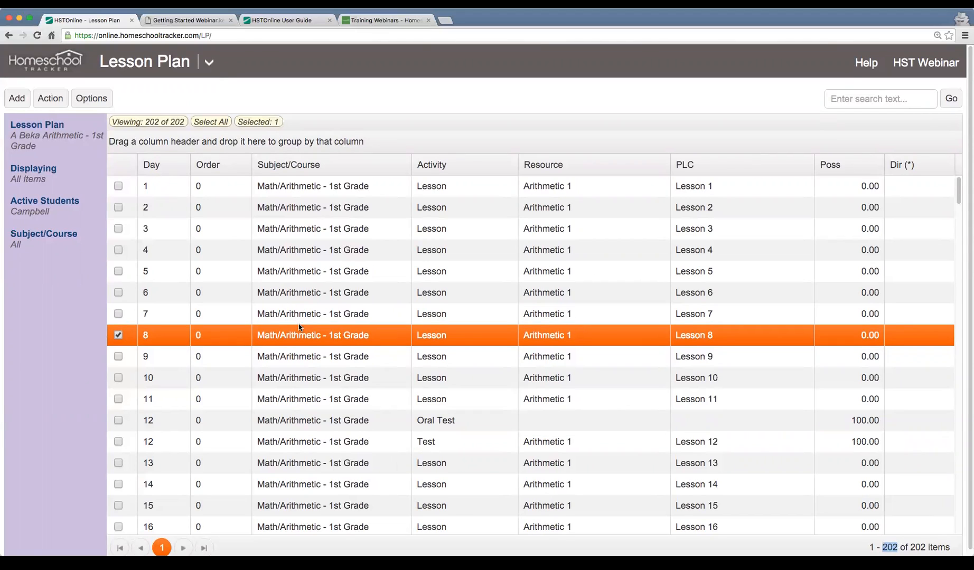
{"action": "left_click", "coordinate": [15, 99]}
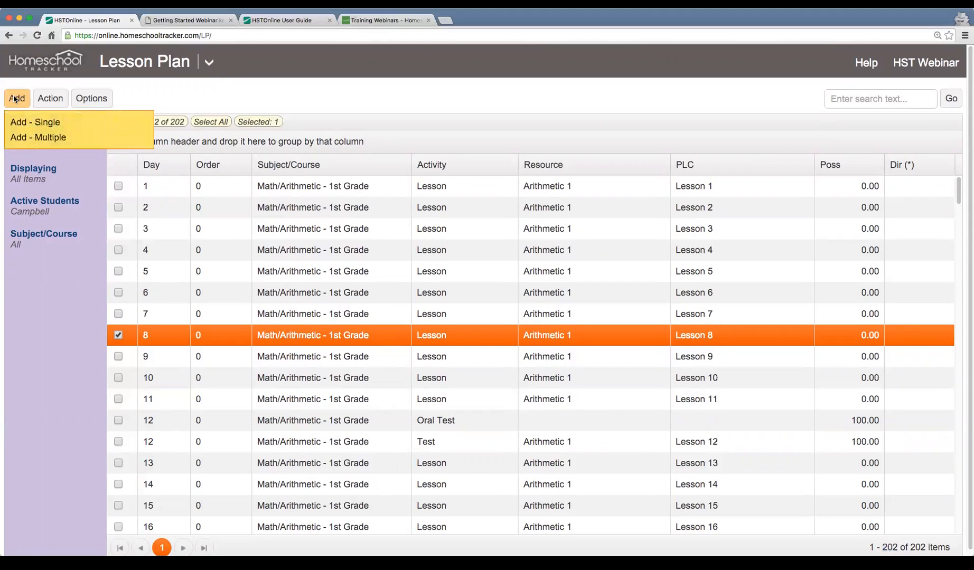
{"action": "left_click", "coordinate": [39, 138]}
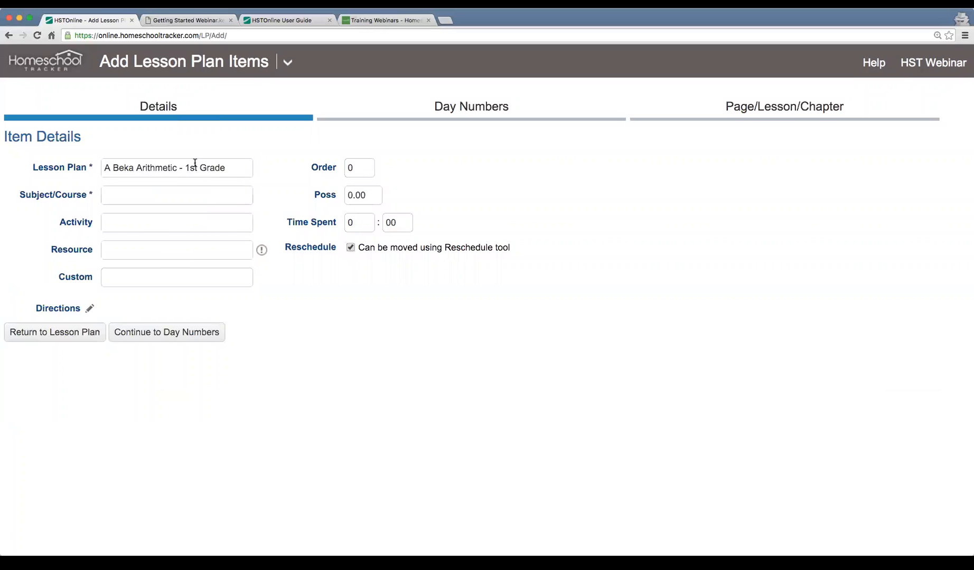
Replace the lesson plan name for the new items with Reading 1
{"action": "left_click_drag", "start_coordinate": [104, 168], "coordinate": [240, 170]}
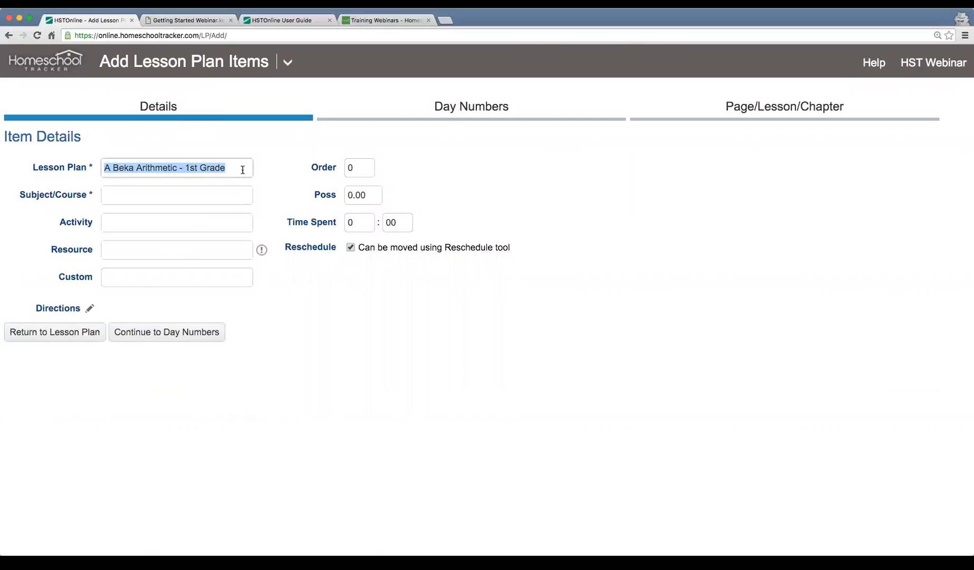
{"action": "left_click", "coordinate": [212, 197]}
{"action": "left_click_drag", "start_coordinate": [229, 168], "coordinate": [82, 167]}
{"action": "key", "text": "BackSpace"}
{"action": "type", "text": "Reading 1"}
{"action": "key", "text": "Tab"}
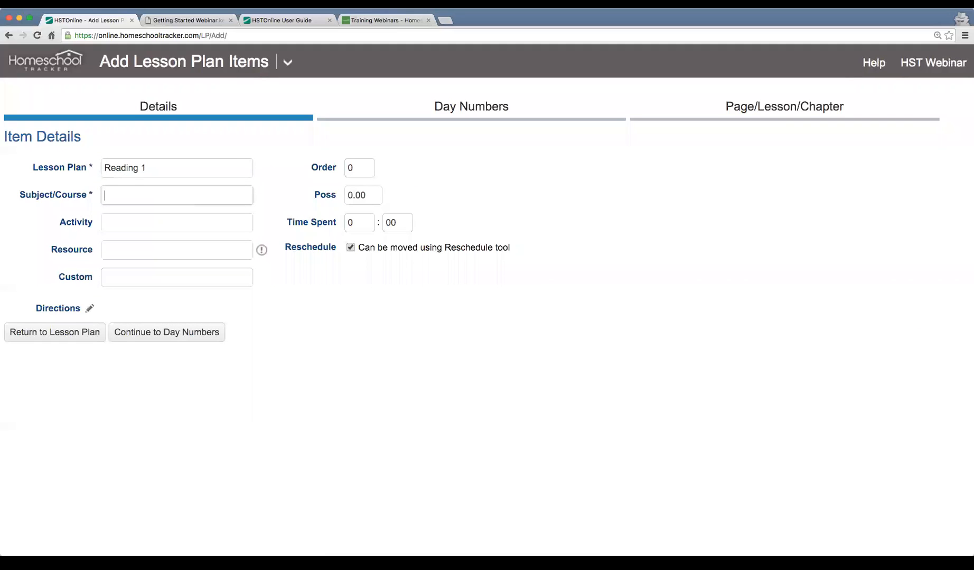
Name the lesson plan Sample Plan and set its subject/course to History/Ancient History 1
{"action": "key", "text": "shift+Tab"}
{"action": "key", "text": "BackSpace"}
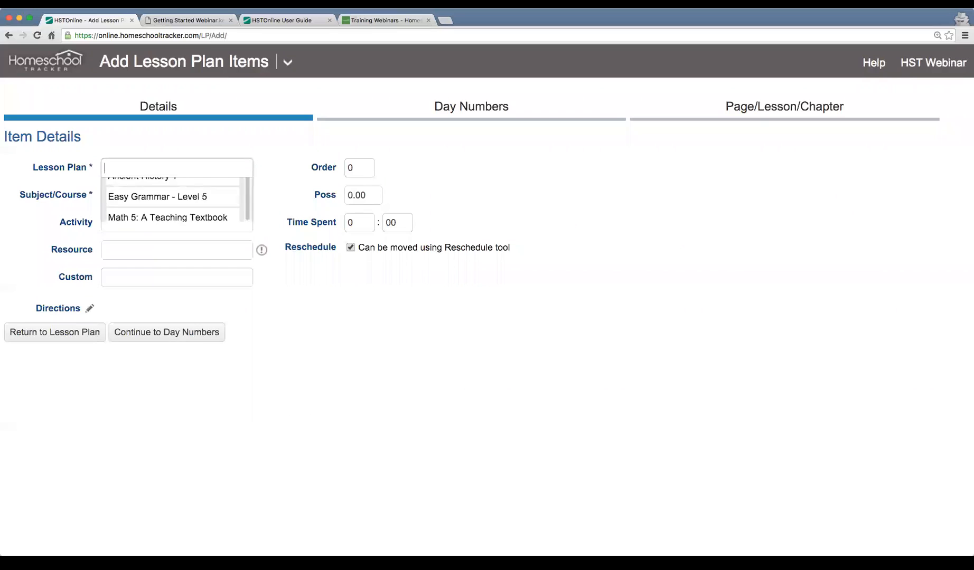
{"action": "type", "text": "Sample Plan"}
{"action": "key", "text": "Tab"}
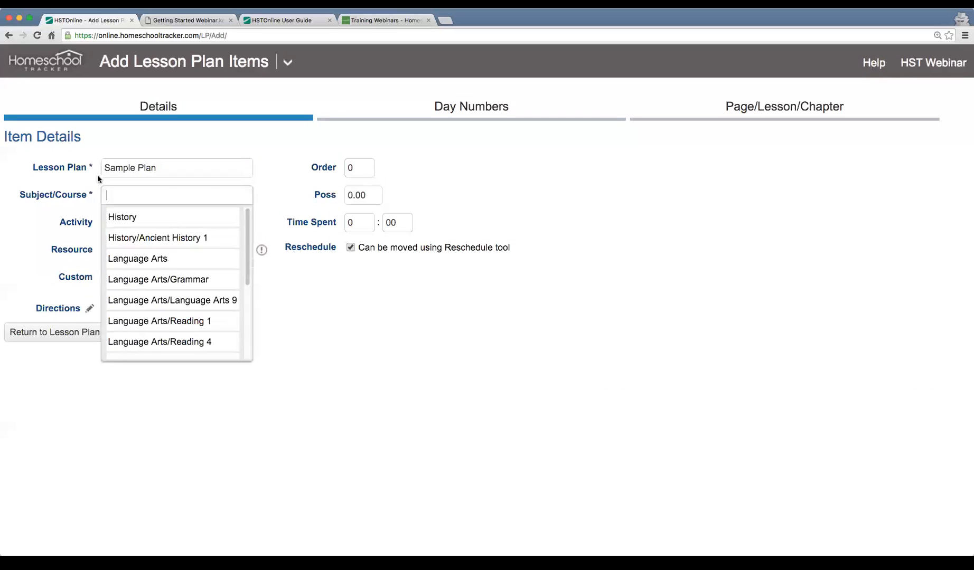
{"action": "left_click", "coordinate": [186, 239]}
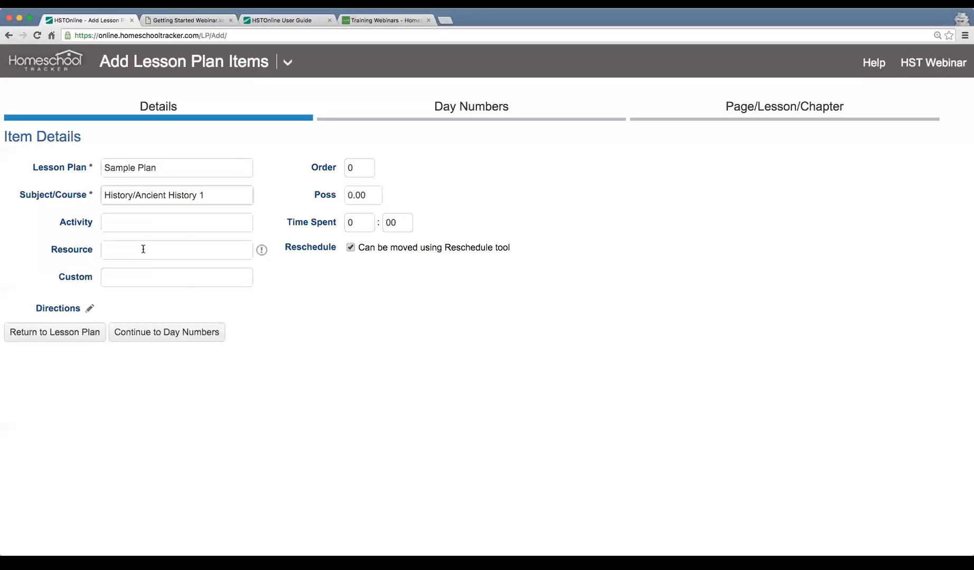
Set the activity to Lesson and the resource to All About Spelling Level 7 Teacher's Manual
{"action": "left_click", "coordinate": [145, 224]}
{"action": "type", "text": "Less"}
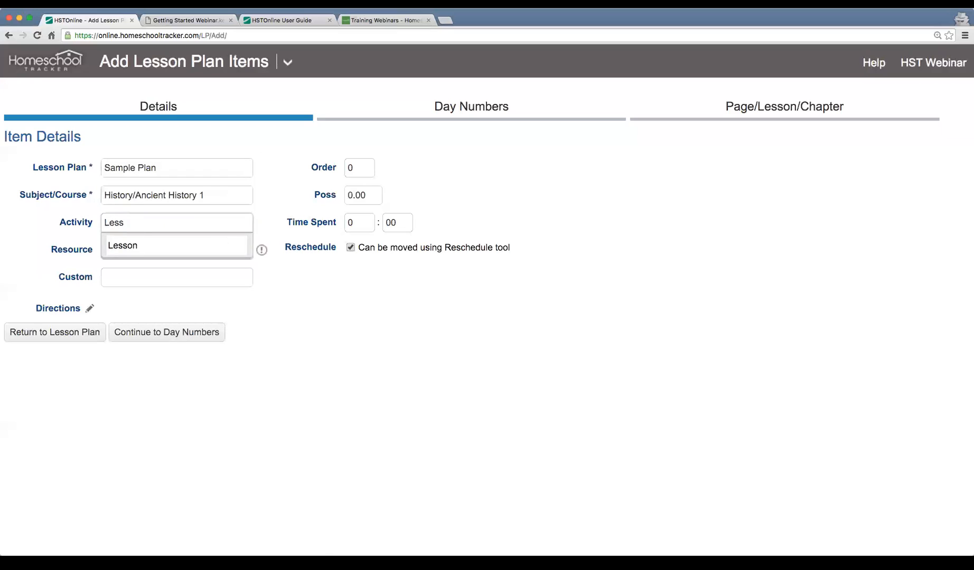
{"action": "left_click", "coordinate": [143, 245]}
{"action": "left_click", "coordinate": [158, 258]}
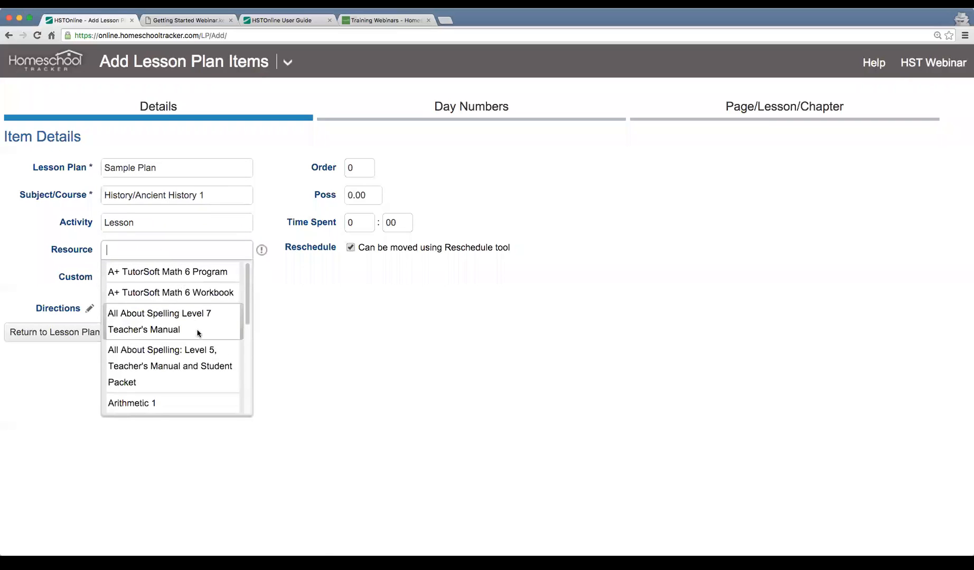
{"action": "left_click", "coordinate": [187, 322]}
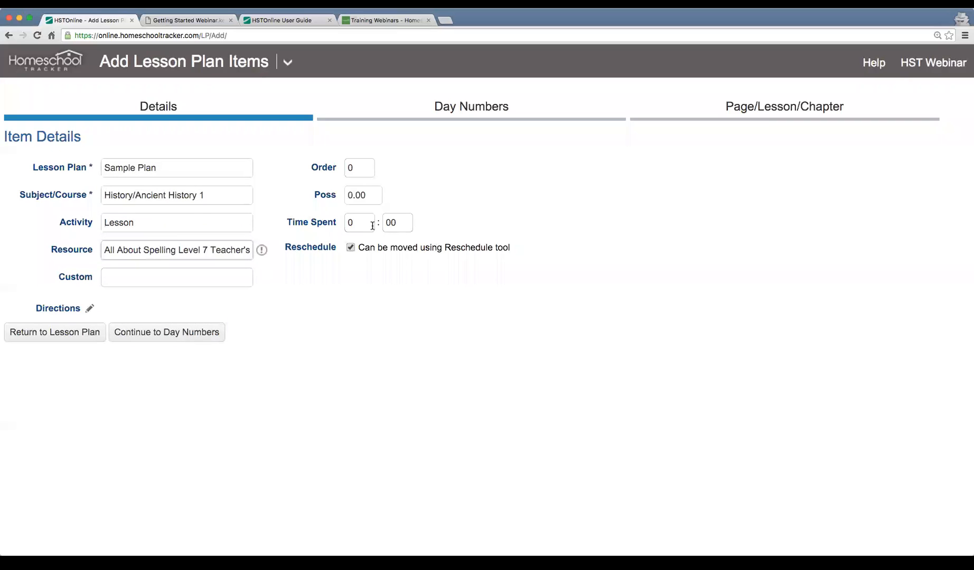
Give each item 10 possible points and continue to the day number options
{"action": "left_click", "coordinate": [367, 197]}
{"action": "type", "text": "10"}
{"action": "key", "text": "Tab"}
{"action": "left_click", "coordinate": [212, 321]}
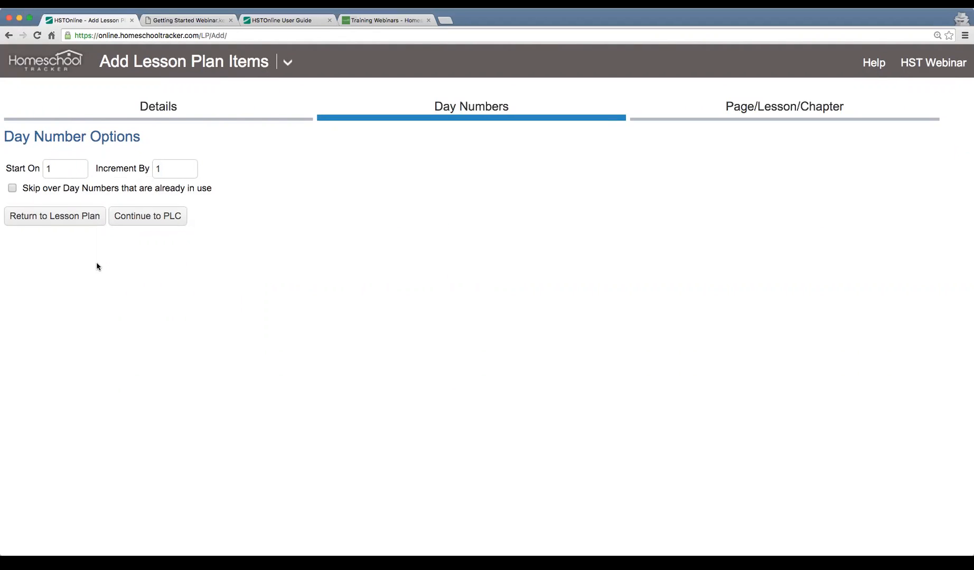
Keep the day numbers starting on 1 and incrementing by 1, and continue to the page/lesson/chapter options
{"action": "left_click", "coordinate": [68, 169]}
{"action": "double_click", "coordinate": [167, 168]}
{"action": "left_click", "coordinate": [367, 302]}
{"action": "left_click", "coordinate": [142, 217]}
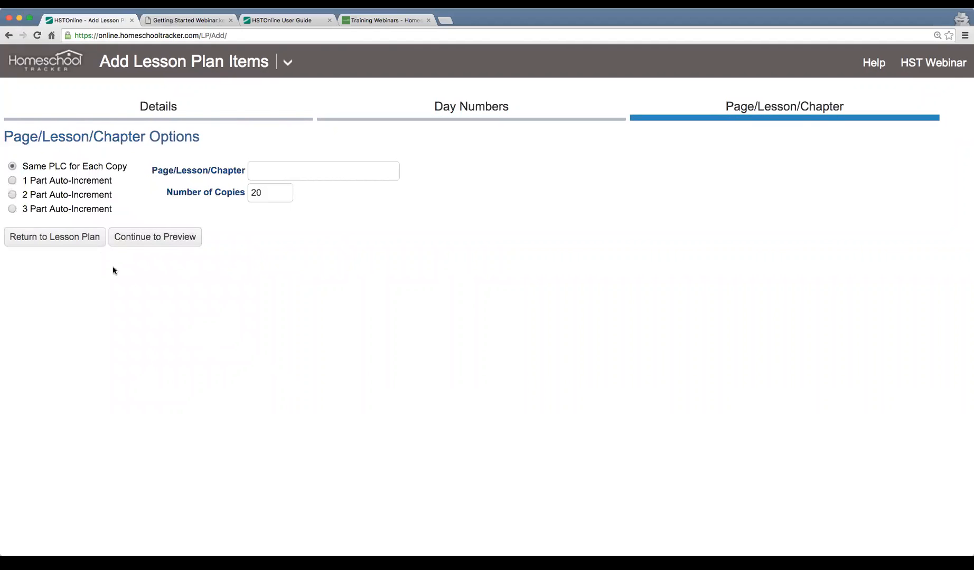
Set a 1 Part Auto-Increment with leading text Lesson, numbered 1 to 10, and preview the items
{"action": "left_click", "coordinate": [75, 179]}
{"action": "left_click", "coordinate": [204, 220]}
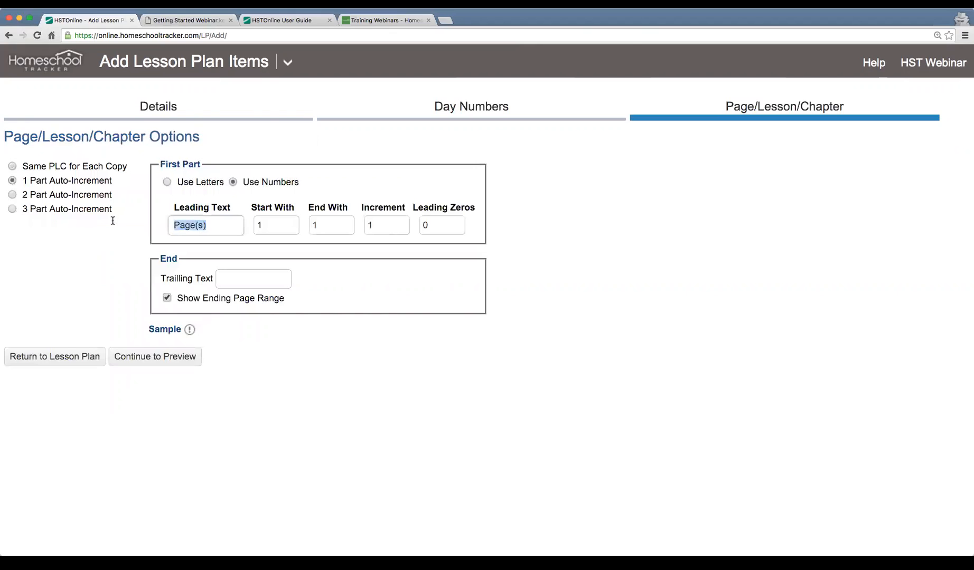
{"action": "type", "text": "Lesson"}
{"action": "key", "text": "Tab"}
{"action": "key", "text": "Tab"}
{"action": "type", "text": "10"}
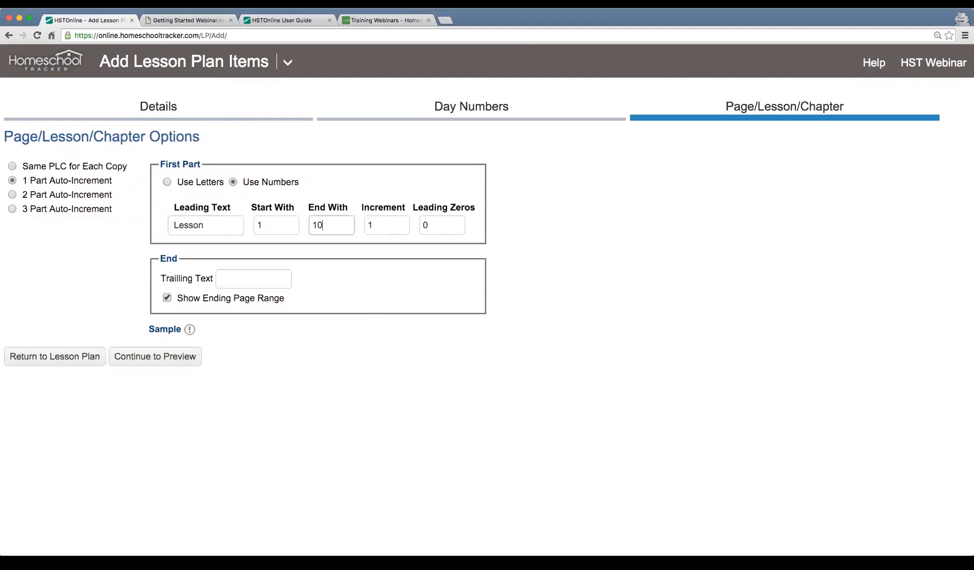
{"action": "left_click", "coordinate": [137, 357]}
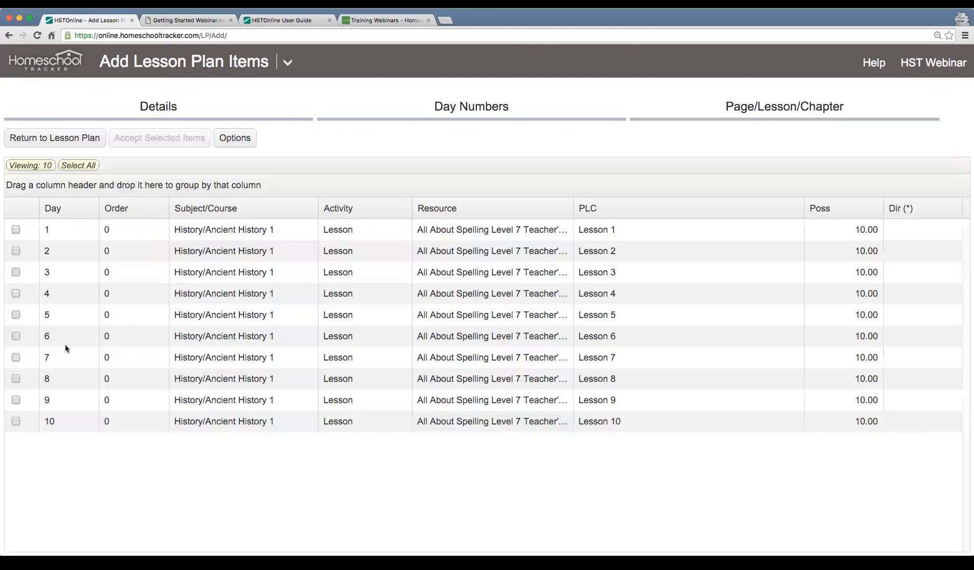
Select all the previewed lesson items and accept them into the plan
{"action": "left_click", "coordinate": [35, 232]}
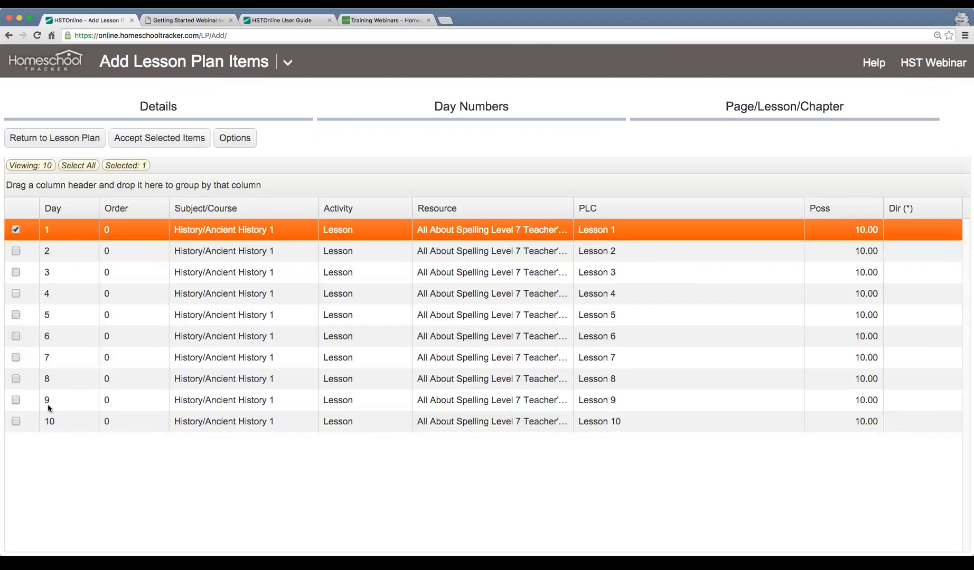
{"action": "left_click", "coordinate": [95, 166]}
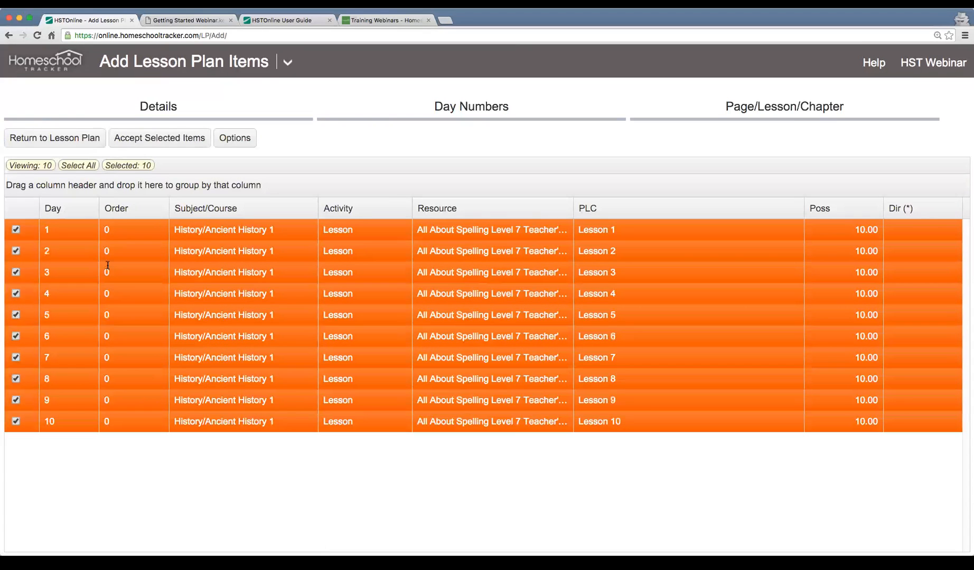
{"action": "left_click", "coordinate": [166, 149]}
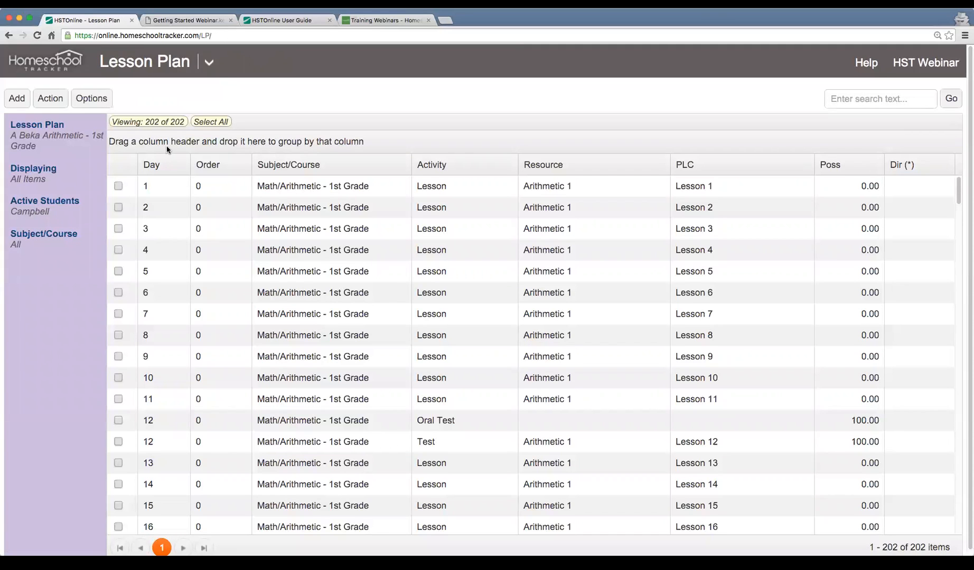
Switch the displayed lesson plan to Sample Plan
{"action": "left_click", "coordinate": [42, 146]}
{"action": "type", "text": "sample"}
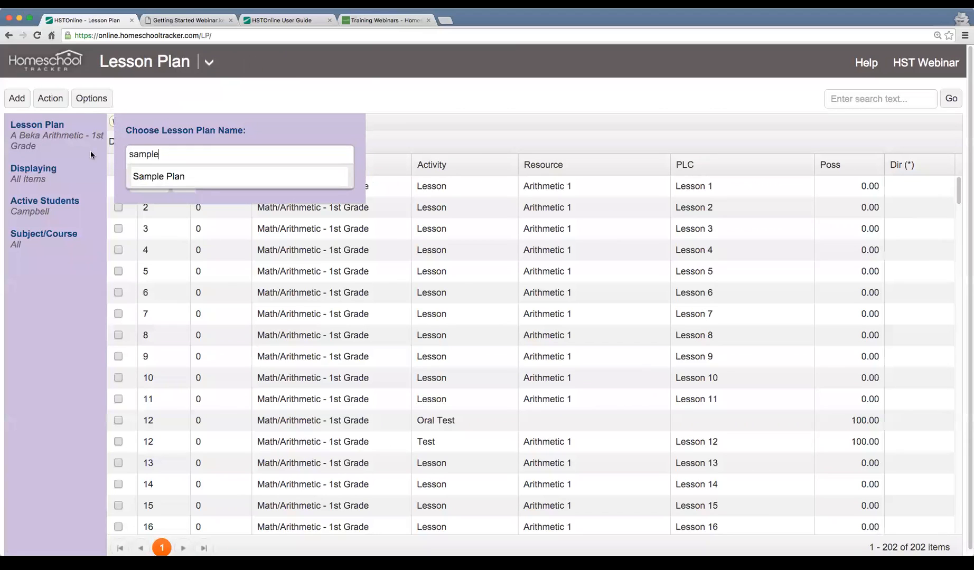
{"action": "left_click", "coordinate": [180, 177]}
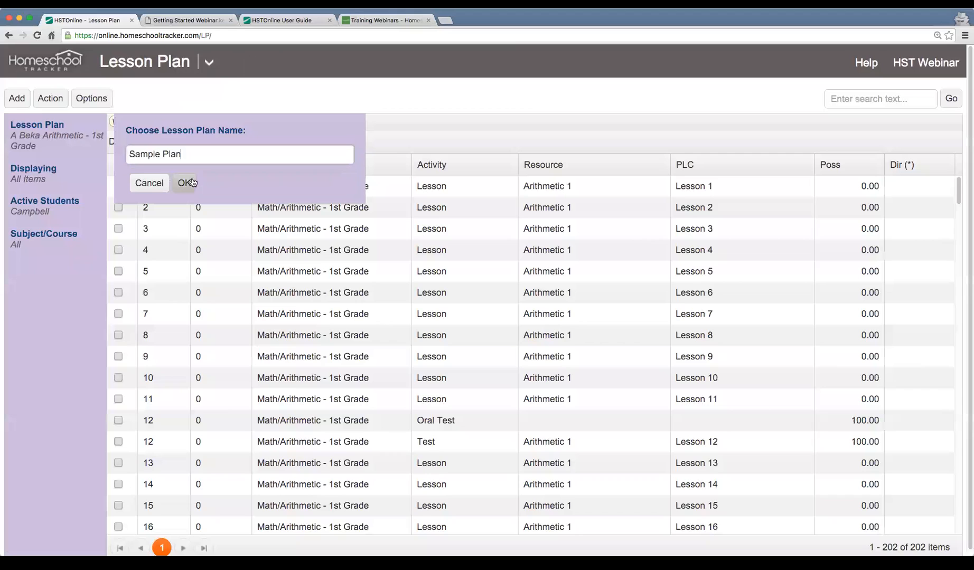
{"action": "left_click", "coordinate": [191, 184]}
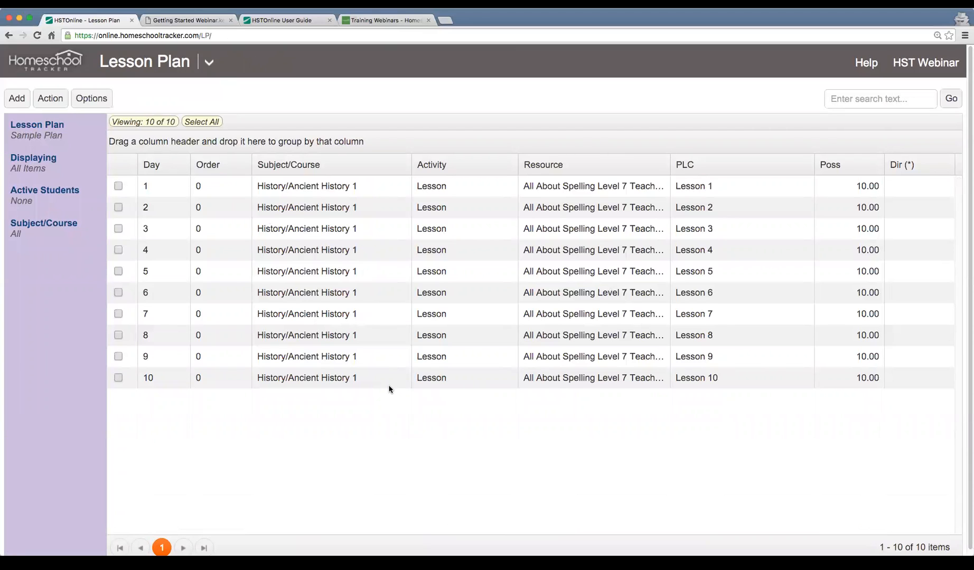
Start a single new item in Sample Plan with subject/course History/Ancient History 1 and activity Quiz
{"action": "left_click", "coordinate": [16, 101]}
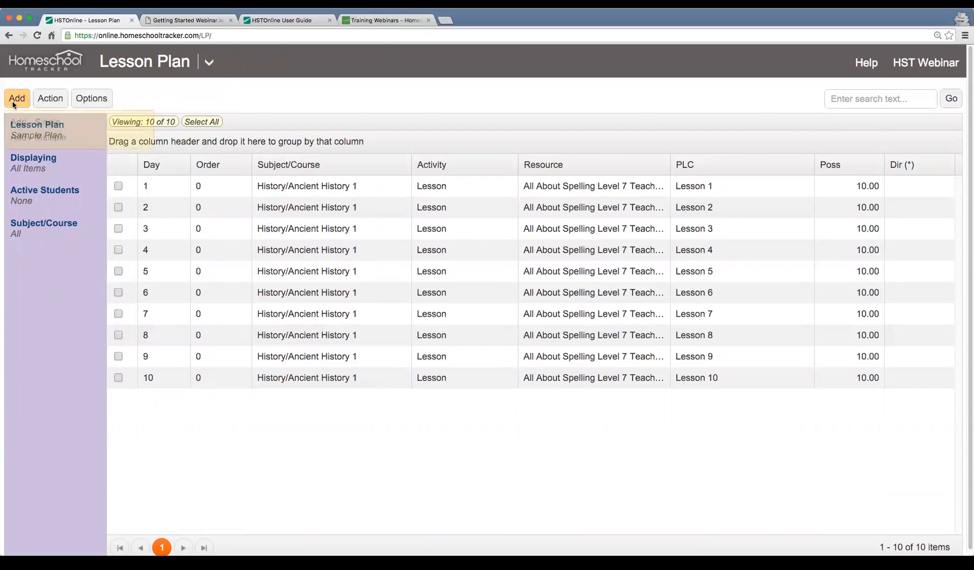
{"action": "left_click", "coordinate": [40, 125]}
{"action": "left_click", "coordinate": [364, 141]}
{"action": "scroll", "coordinate": [364, 158], "scroll_direction": "up", "scroll_amount": 3}
{"action": "left_click", "coordinate": [370, 180]}
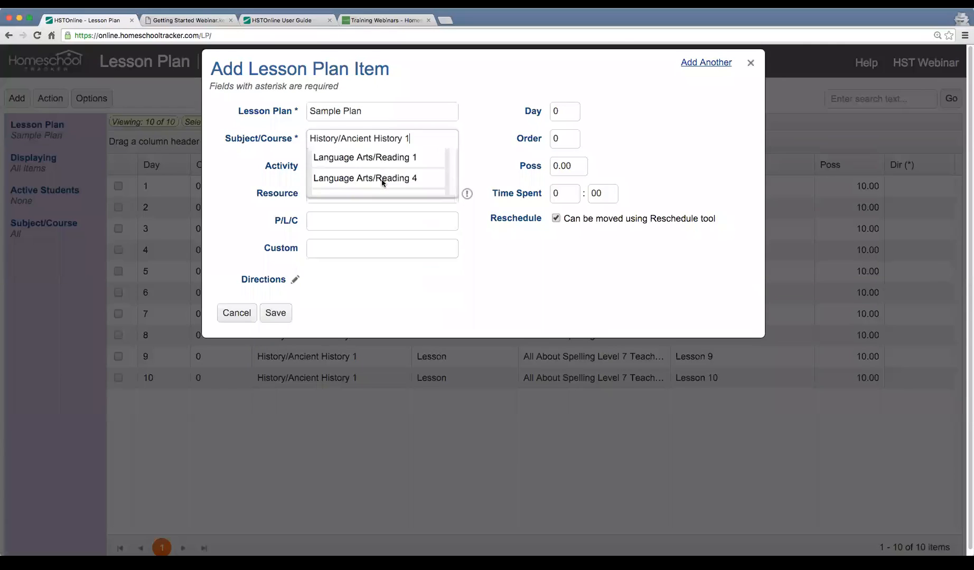
{"action": "left_click", "coordinate": [336, 166]}
{"action": "type", "text": "Quiz"}
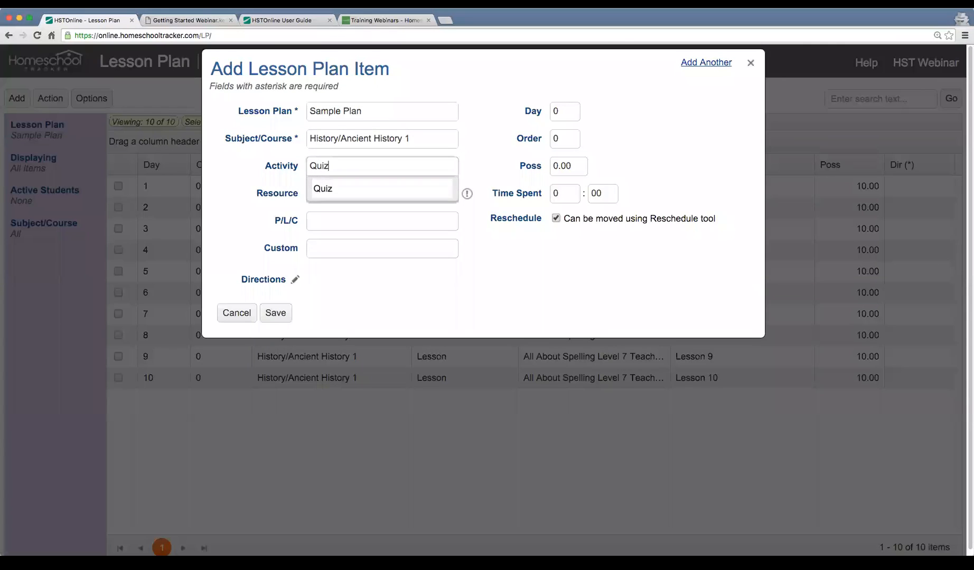
{"action": "left_click", "coordinate": [333, 185]}
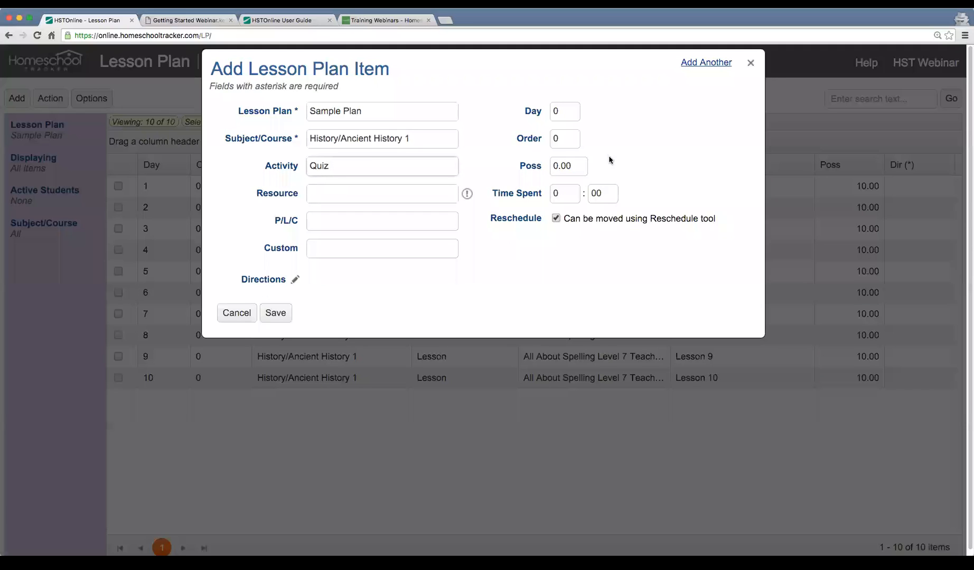
Set the quiz's possible points to 100 and save the item
{"action": "left_click", "coordinate": [575, 168]}
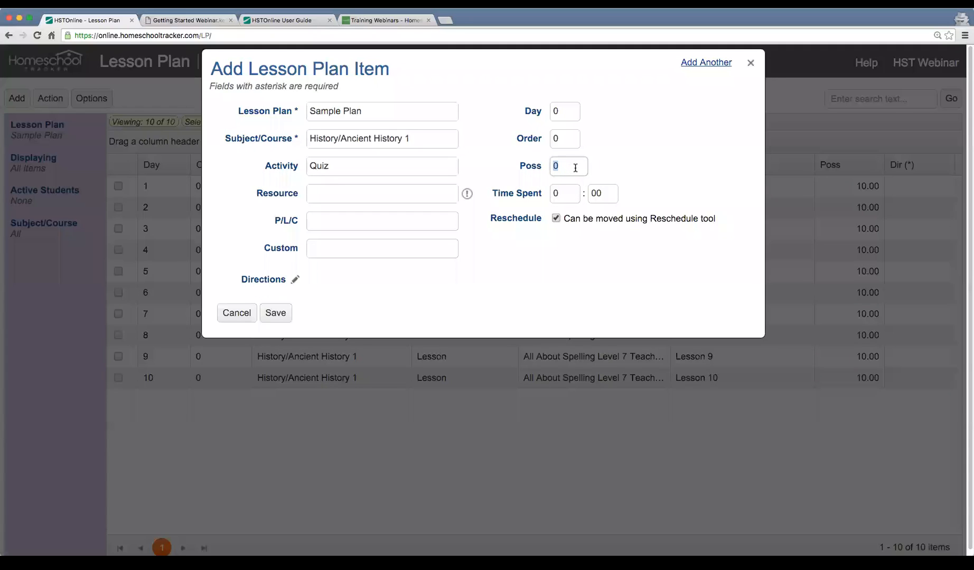
{"action": "type", "text": "100"}
{"action": "key", "text": "Tab"}
{"action": "left_click", "coordinate": [276, 312]}
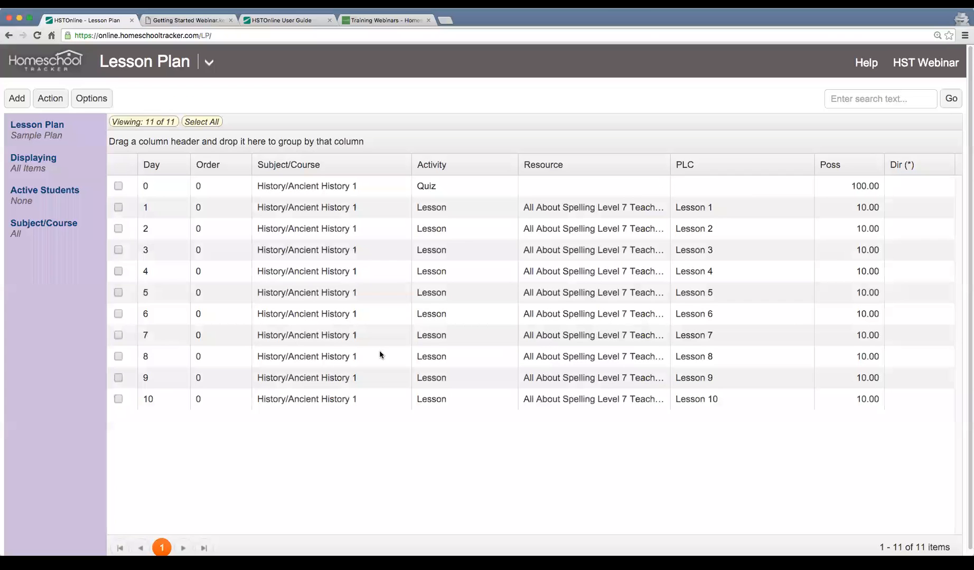
Edit the quiz item to fall on Day 11 and save it
{"action": "left_click", "coordinate": [189, 187]}
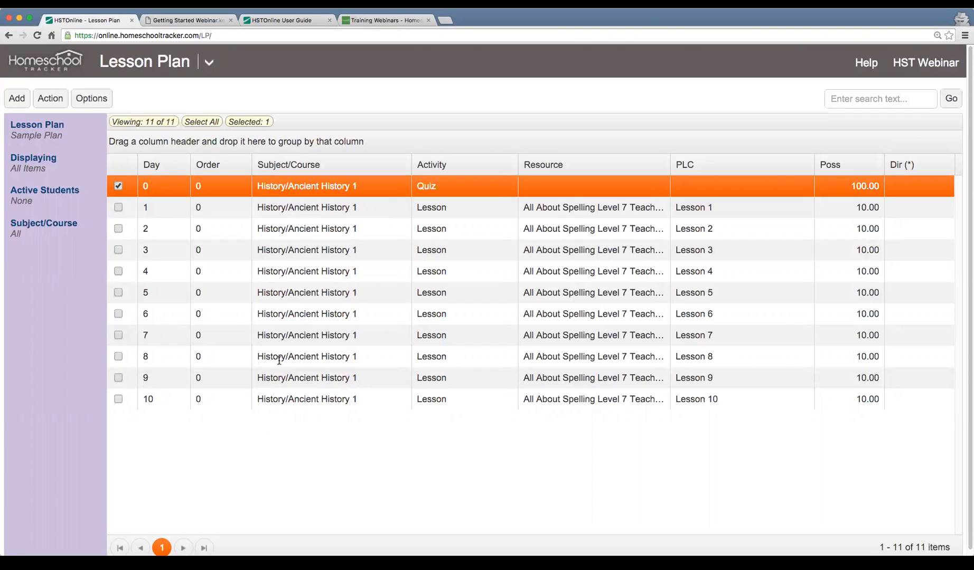
{"action": "double_click", "coordinate": [275, 193]}
{"action": "left_click", "coordinate": [567, 100]}
{"action": "type", "text": "11"}
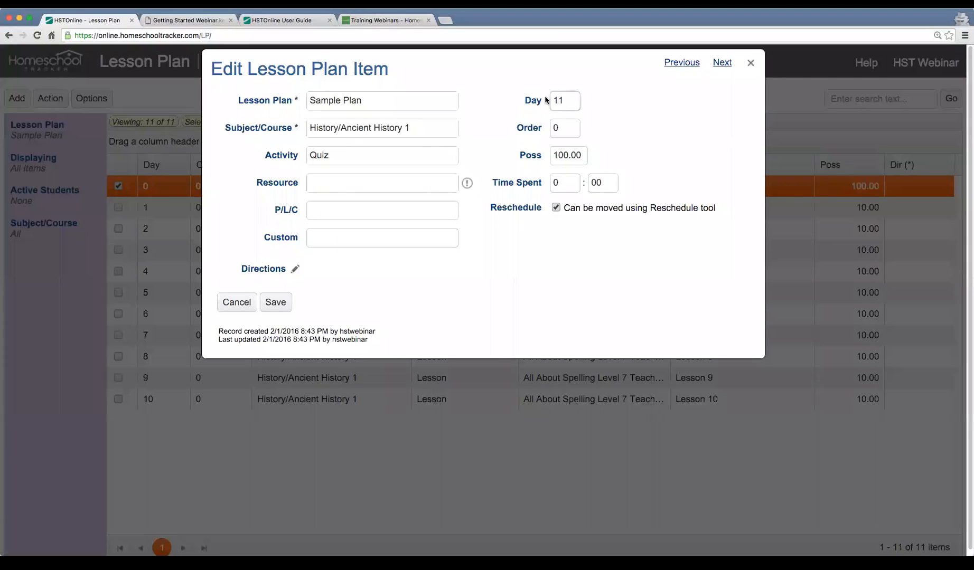
{"action": "left_click", "coordinate": [272, 301]}
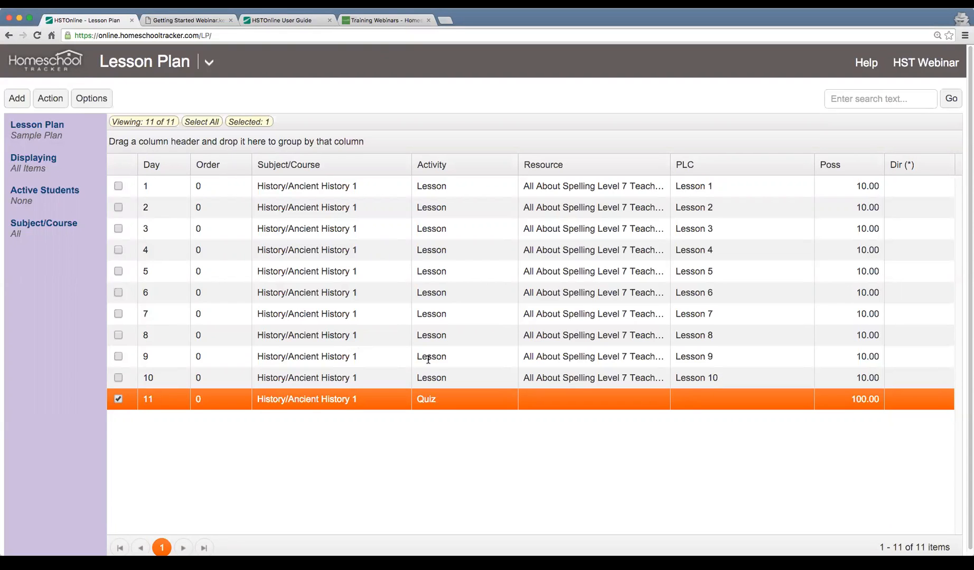
Highlight the Day 10 lesson, look at the Training Webinars page and return to the lesson plan
{"action": "scroll", "coordinate": [455, 423], "scroll_direction": "down", "scroll_amount": 1}
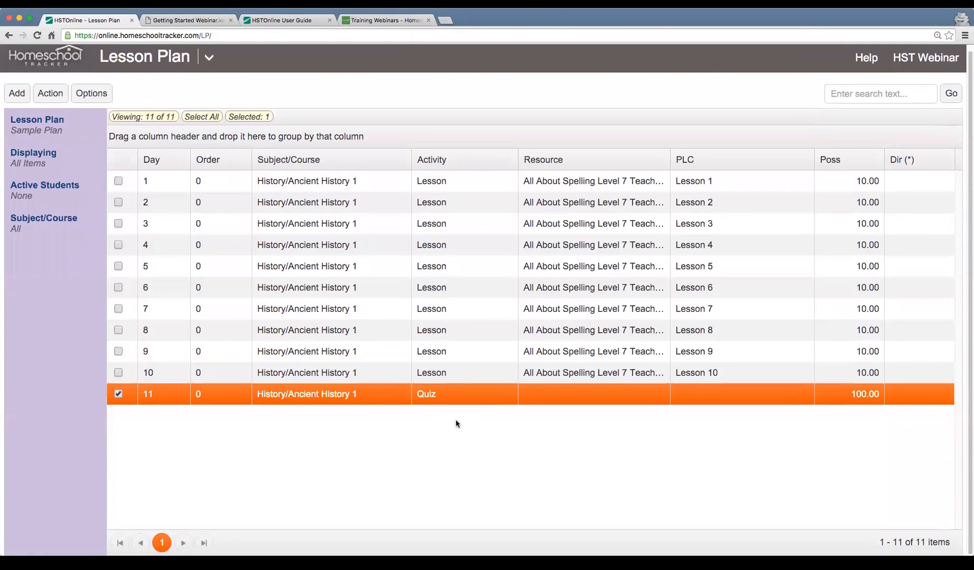
{"action": "left_click", "coordinate": [449, 374]}
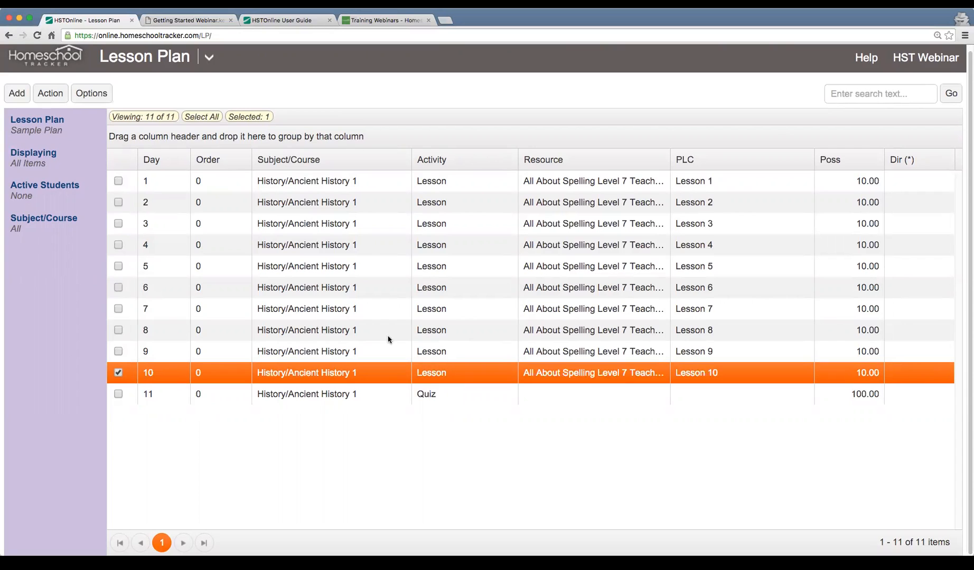
{"action": "left_click", "coordinate": [381, 20]}
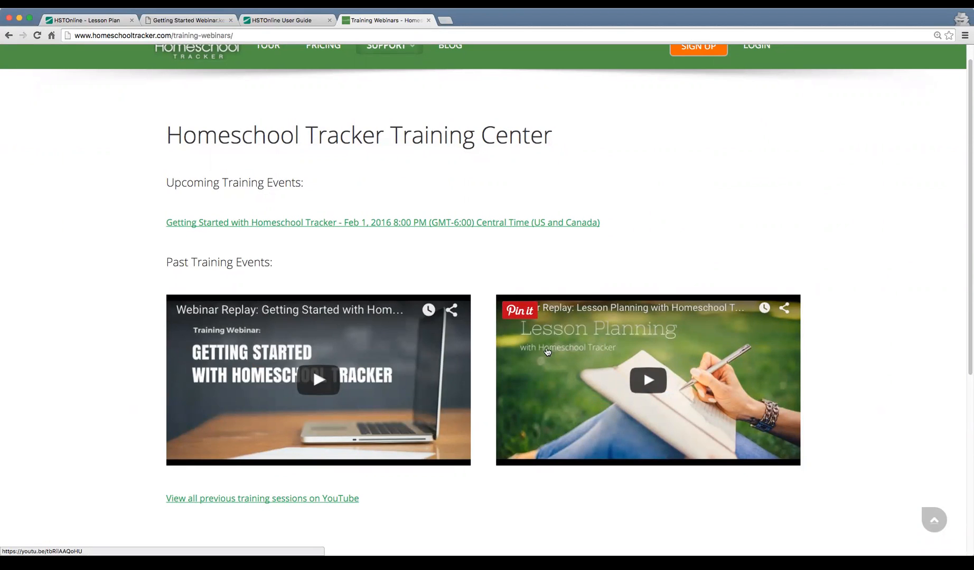
{"action": "left_click", "coordinate": [75, 21]}
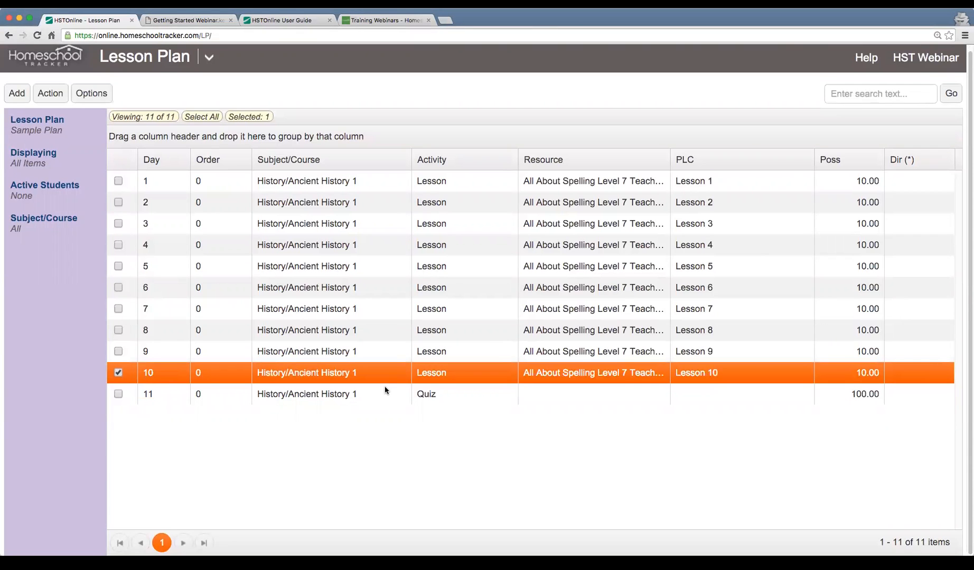
Highlight the Day 11 quiz and the Day 1 to Day 4 lessons one at a time, ending on the quiz
{"action": "left_click", "coordinate": [483, 401]}
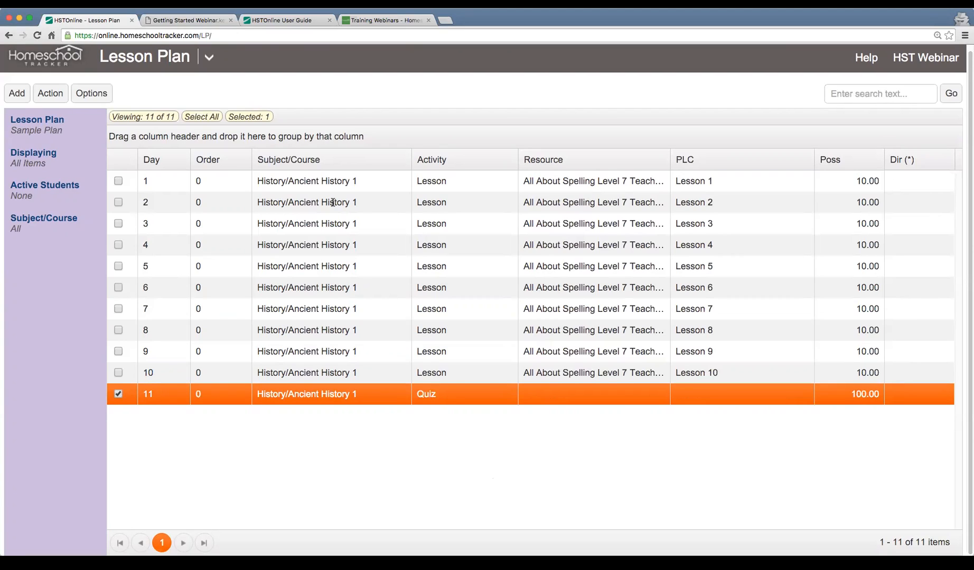
{"action": "left_click", "coordinate": [394, 189]}
{"action": "left_click", "coordinate": [390, 203]}
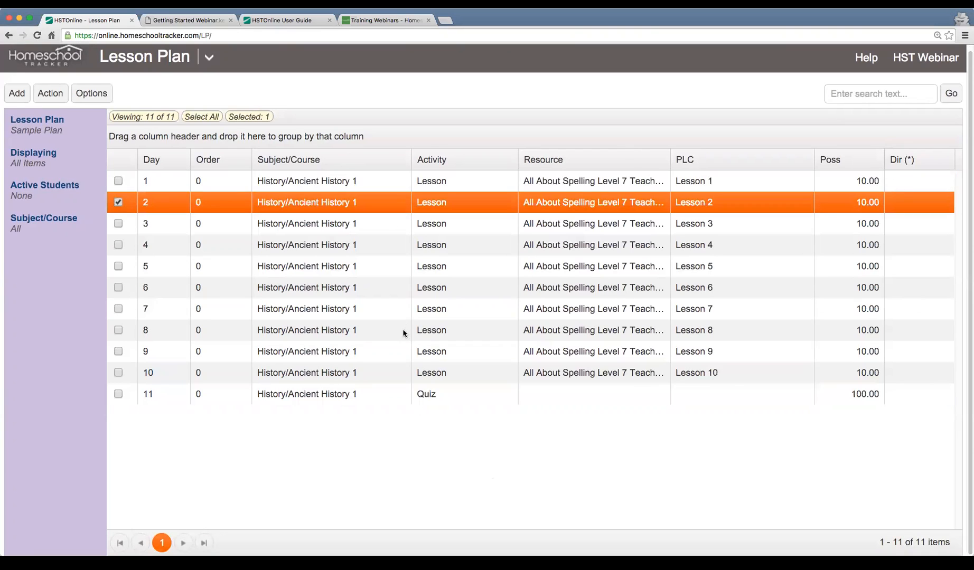
{"action": "left_click", "coordinate": [370, 230]}
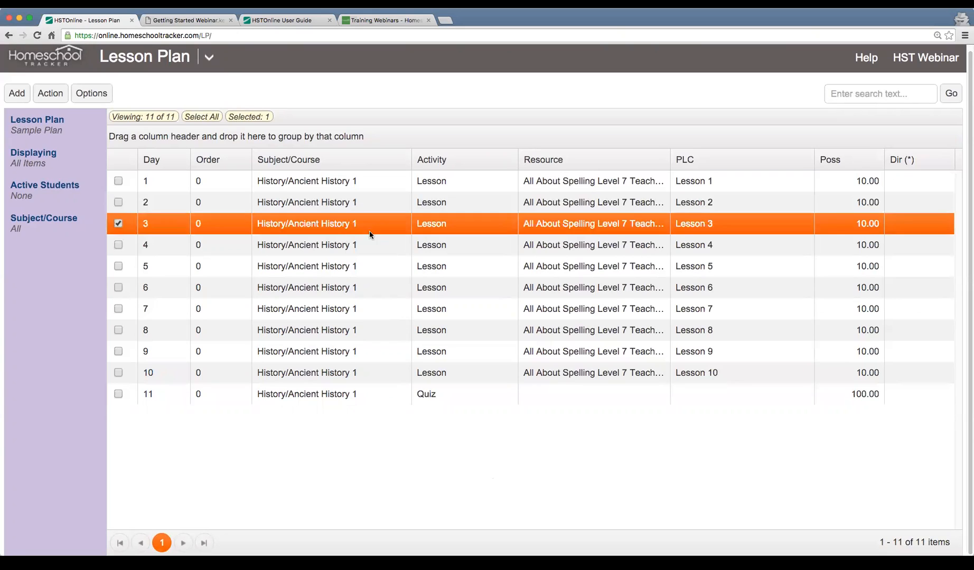
{"action": "left_click", "coordinate": [376, 250]}
{"action": "left_click", "coordinate": [487, 397]}
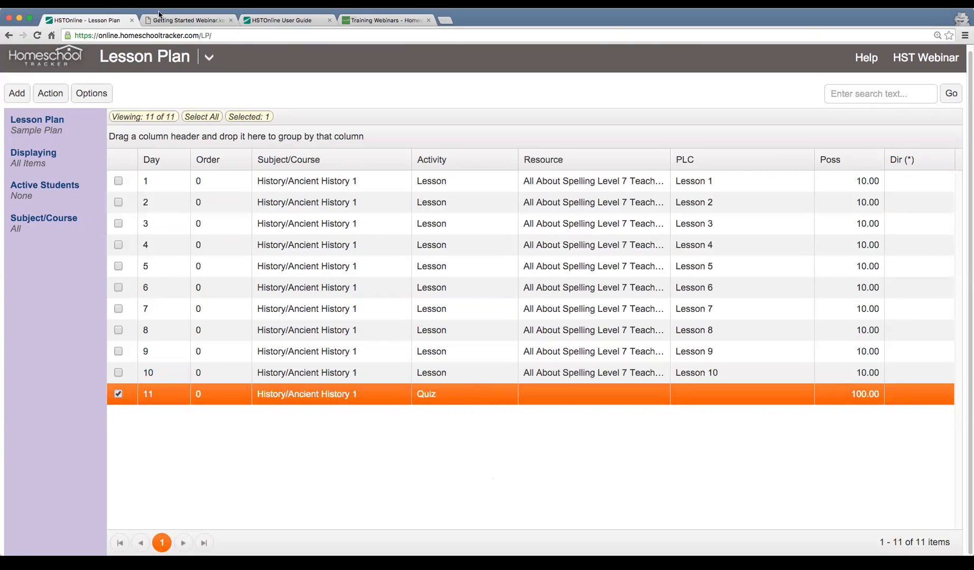
Point out the Import a Lesson Plan item on the Getting Started Webinar slide and return to the lesson plan
{"action": "left_click", "coordinate": [160, 15]}
{"action": "left_click_drag", "start_coordinate": [248, 399], "coordinate": [474, 405]}
{"action": "left_click", "coordinate": [474, 405]}
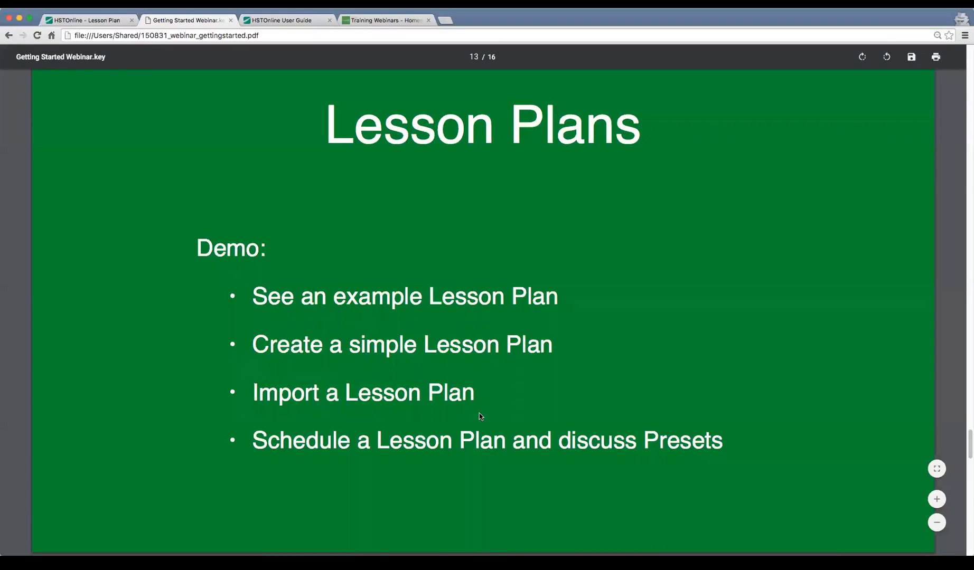
{"action": "left_click", "coordinate": [88, 21]}
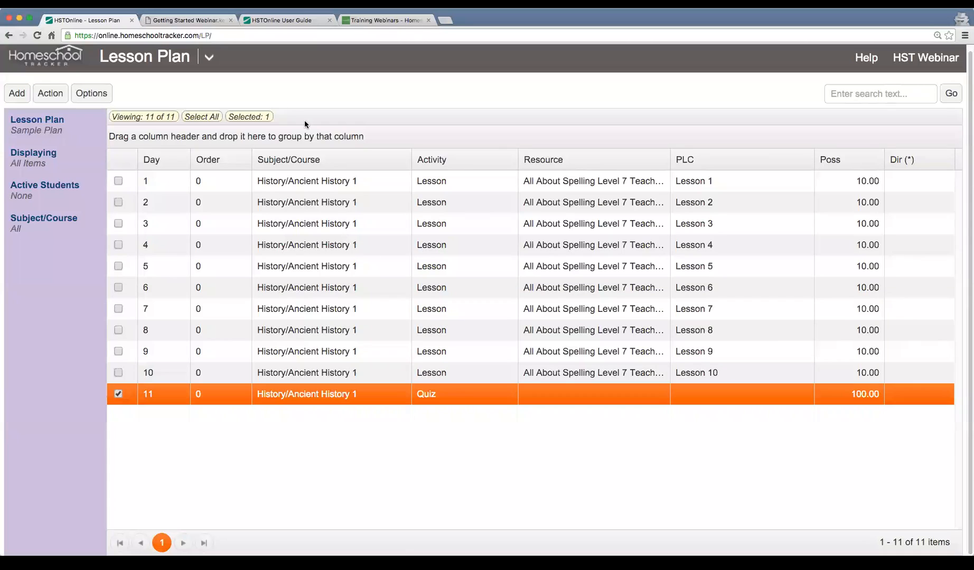
Go to Shared Lesson Plans and list all shared plans using an empty search
{"action": "left_click", "coordinate": [209, 58]}
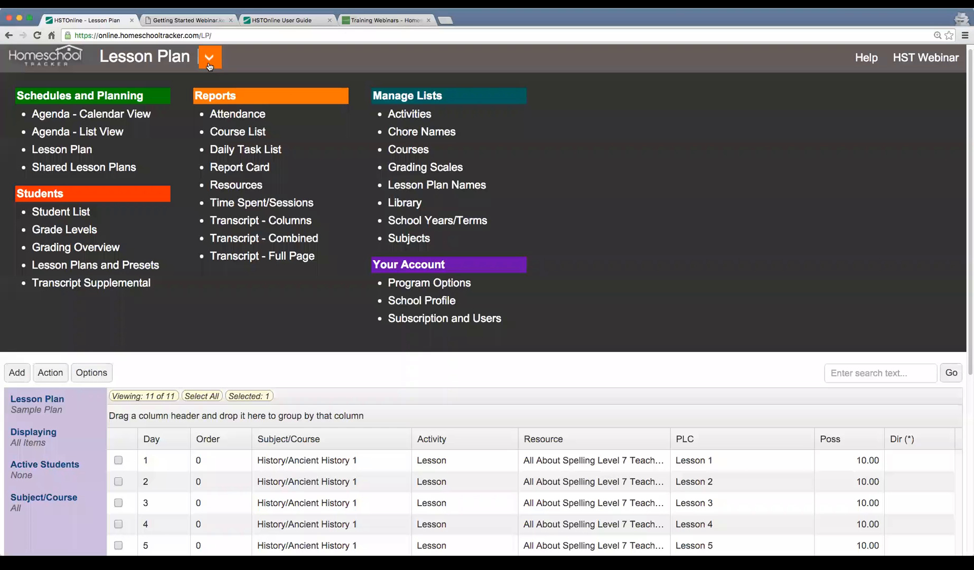
{"action": "left_click", "coordinate": [86, 168]}
{"action": "type", "text": "reading"}
{"action": "left_click_drag", "start_coordinate": [870, 111], "coordinate": [749, 108]}
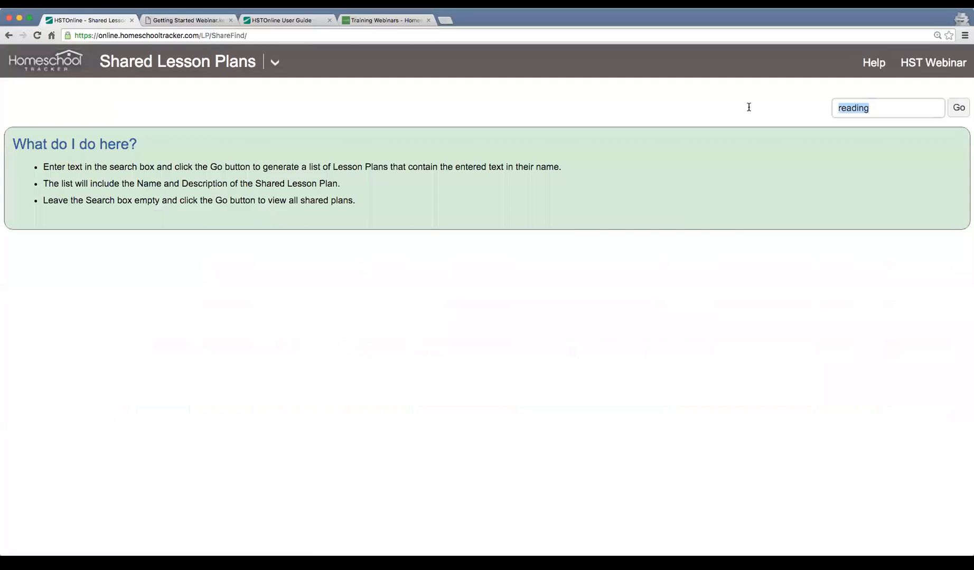
{"action": "key", "text": "BackSpace"}
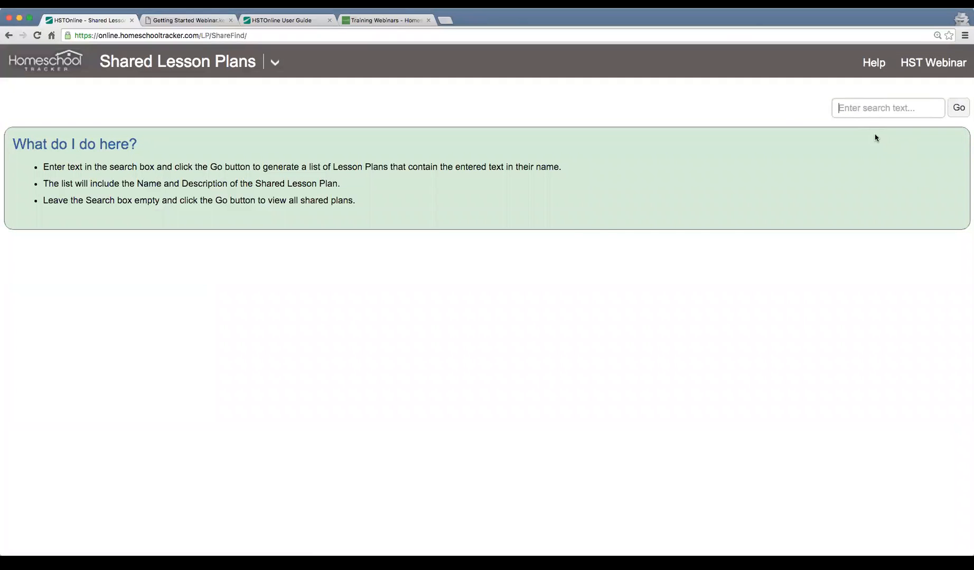
{"action": "left_click", "coordinate": [959, 107]}
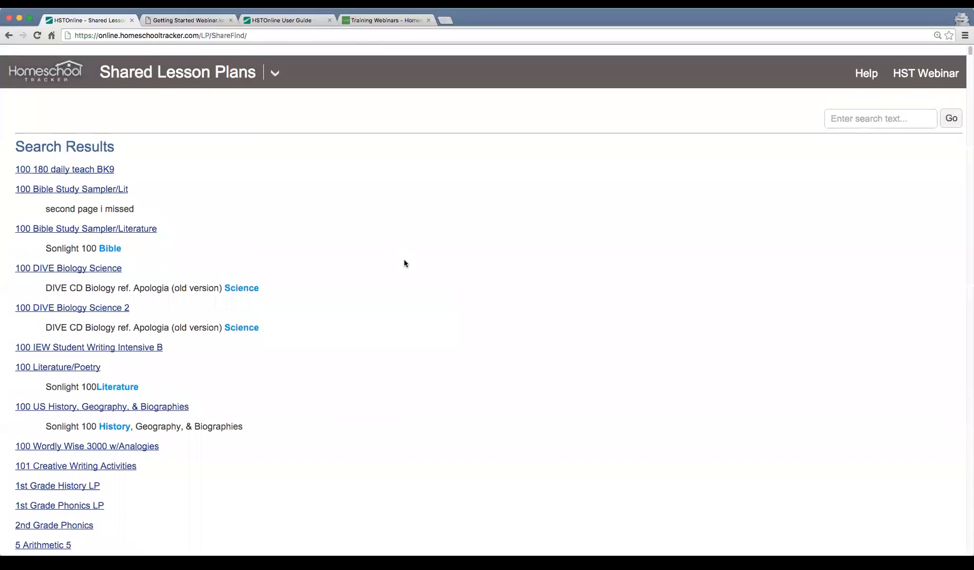
Examine the names and descriptions in the full list of shared lesson plans
{"action": "scroll", "coordinate": [404, 264], "scroll_direction": "down", "scroll_amount": 20}
{"action": "scroll", "coordinate": [404, 264], "scroll_direction": "down", "scroll_amount": 10}
{"action": "scroll", "coordinate": [404, 263], "scroll_direction": "up", "scroll_amount": 9}
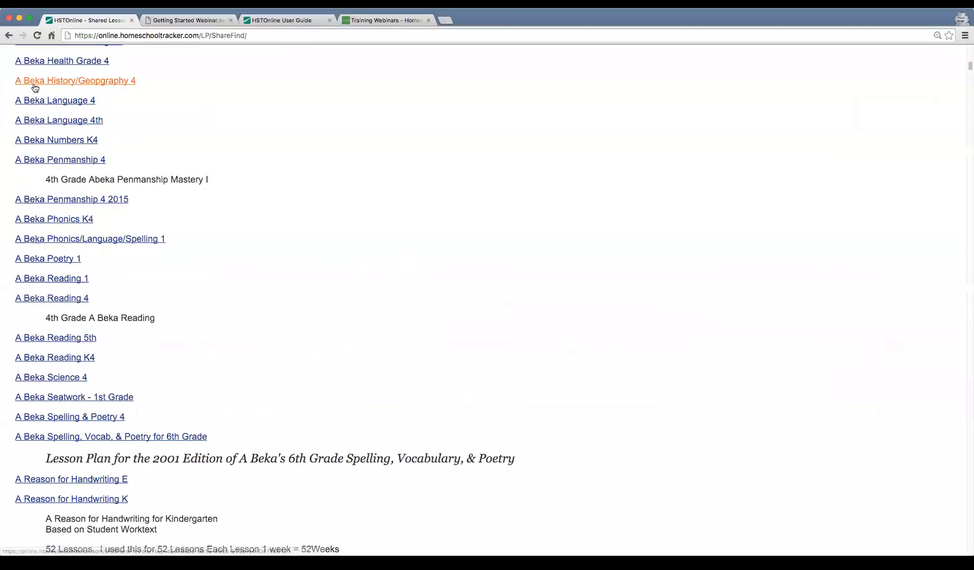
{"action": "scroll", "coordinate": [344, 244], "scroll_direction": "down", "scroll_amount": 20}
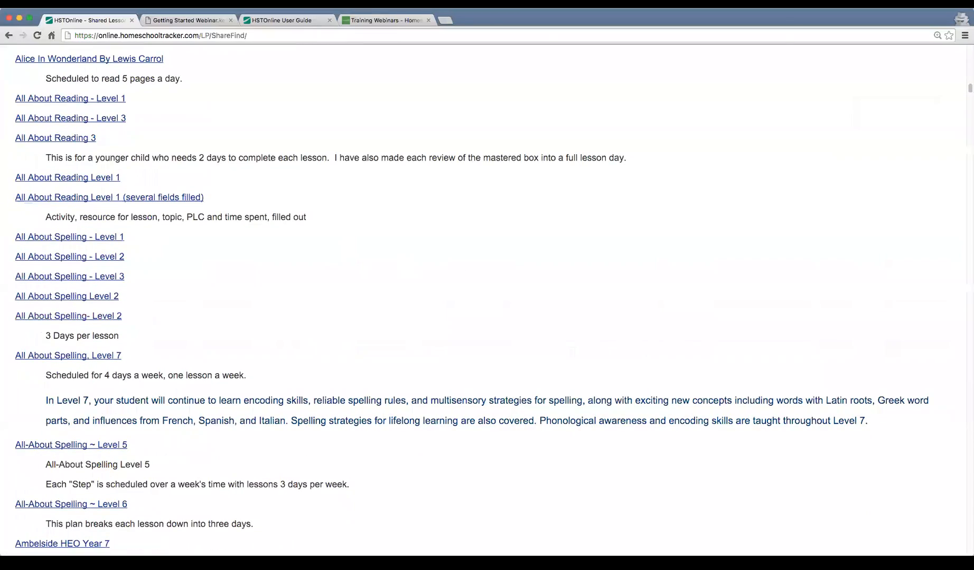
{"action": "scroll", "coordinate": [409, 348], "scroll_direction": "down", "scroll_amount": 10}
{"action": "scroll", "coordinate": [409, 352], "scroll_direction": "down", "scroll_amount": 5}
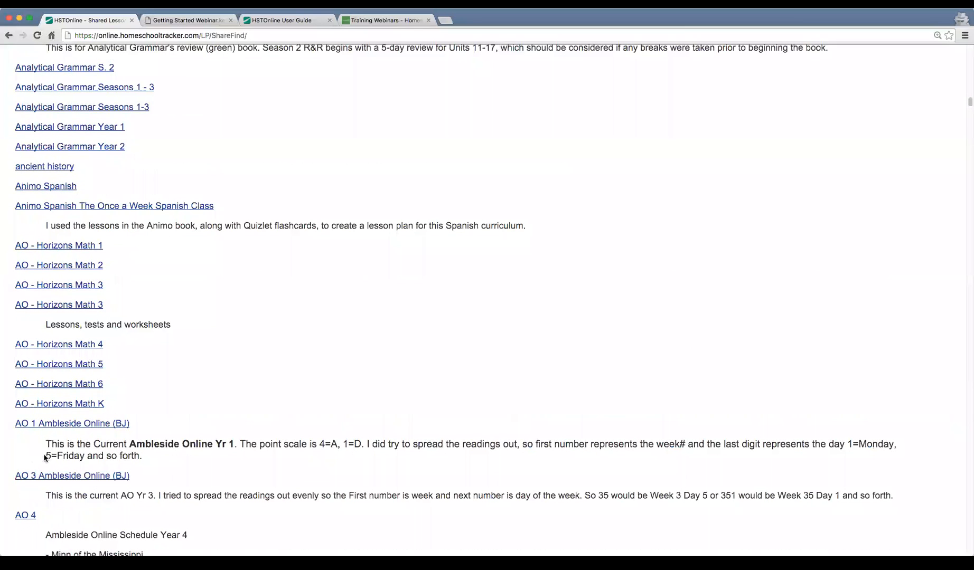
{"action": "left_click_drag", "start_coordinate": [48, 444], "coordinate": [144, 444]}
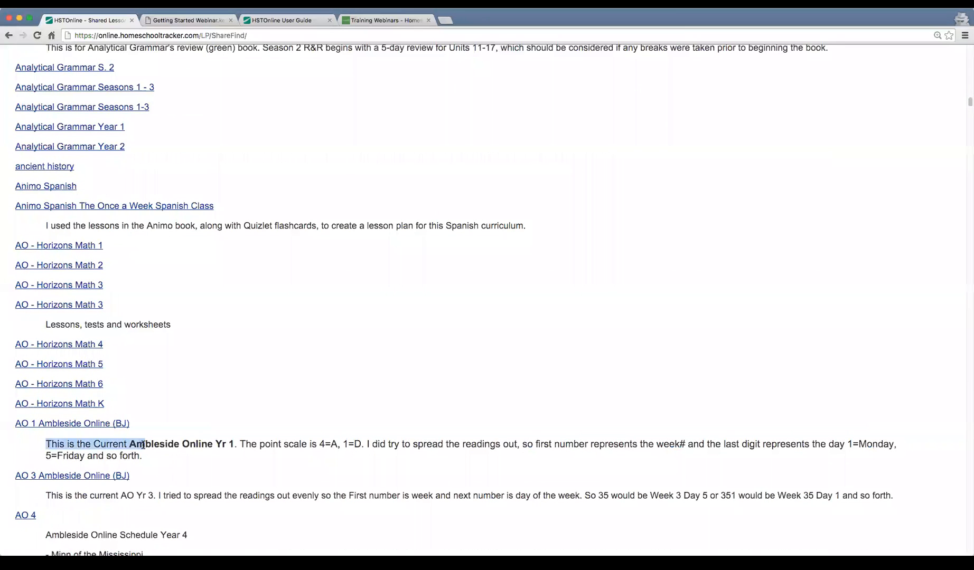
{"action": "left_click", "coordinate": [87, 455]}
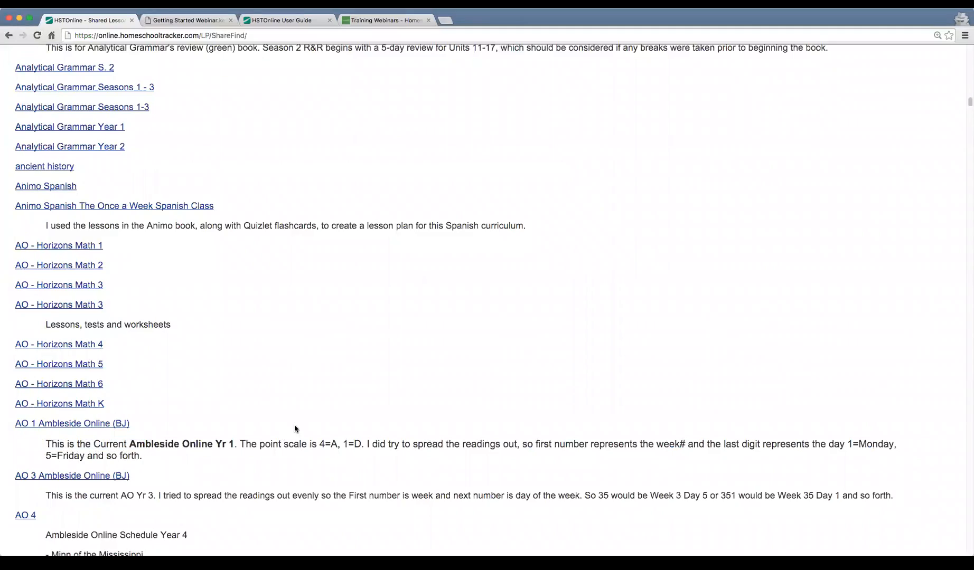
{"action": "scroll", "coordinate": [295, 428], "scroll_direction": "down", "scroll_amount": 15}
{"action": "scroll", "coordinate": [294, 428], "scroll_direction": "down", "scroll_amount": 20}
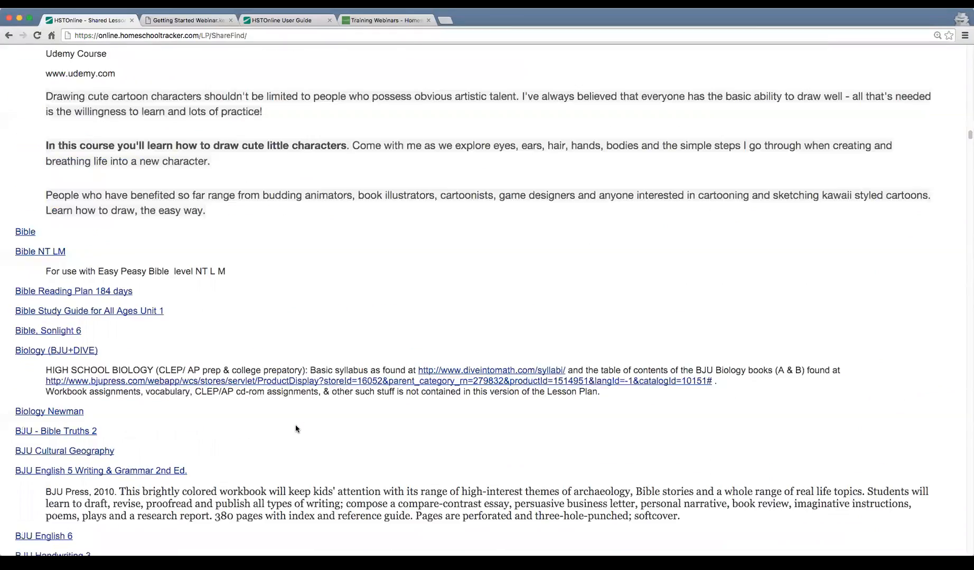
{"action": "scroll", "coordinate": [295, 426], "scroll_direction": "down", "scroll_amount": 14}
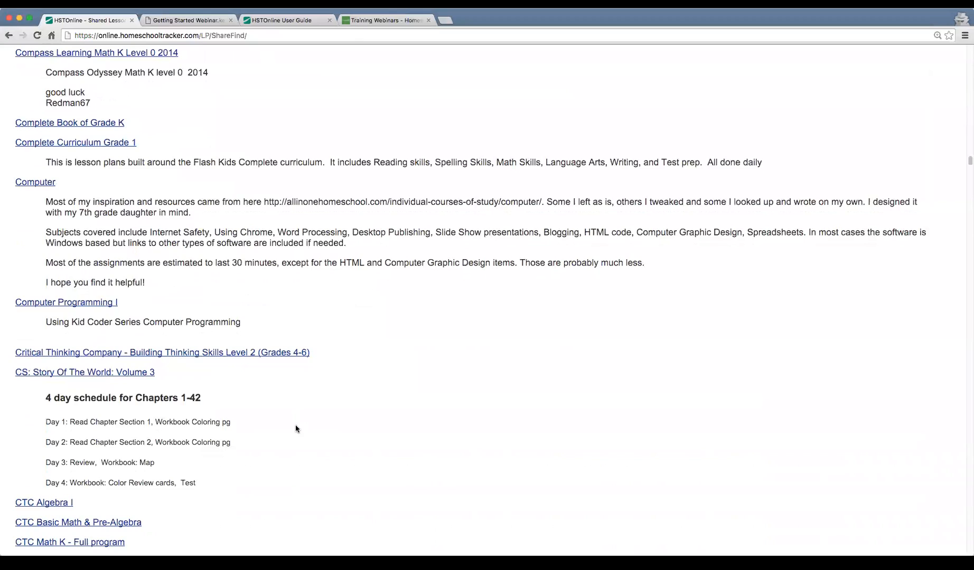
{"action": "scroll", "coordinate": [295, 428], "scroll_direction": "down", "scroll_amount": 10}
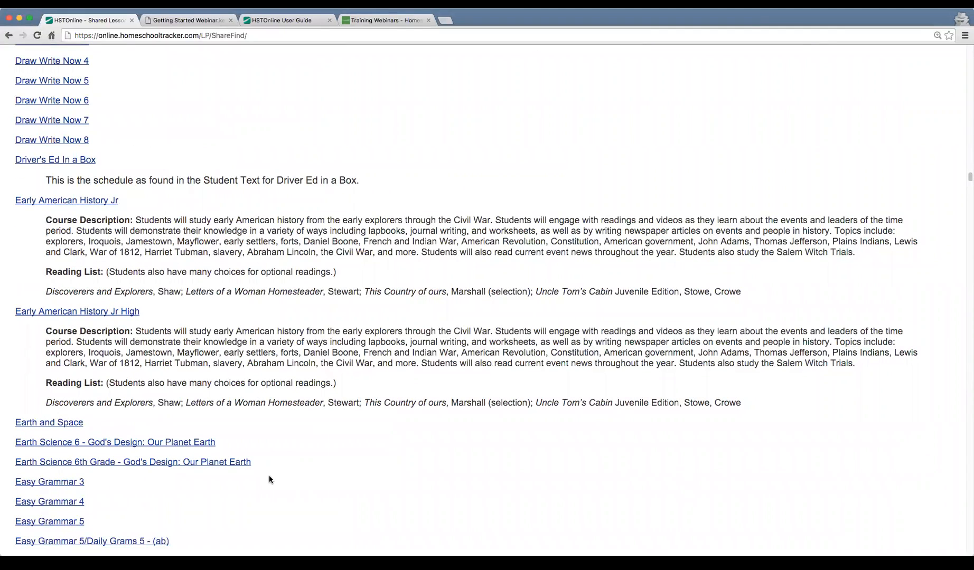
{"action": "scroll", "coordinate": [305, 361], "scroll_direction": "down", "scroll_amount": 10}
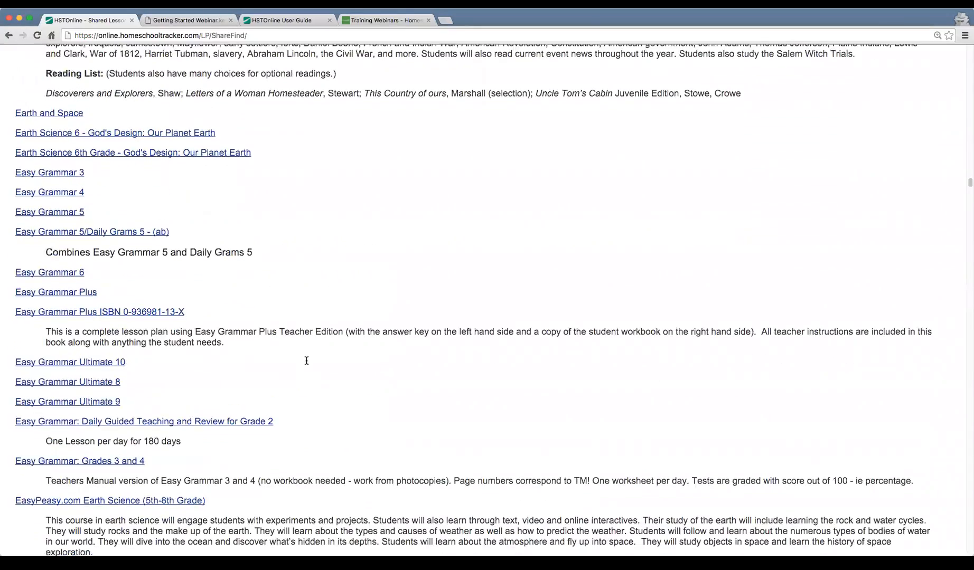
{"action": "scroll", "coordinate": [307, 360], "scroll_direction": "down", "scroll_amount": 5}
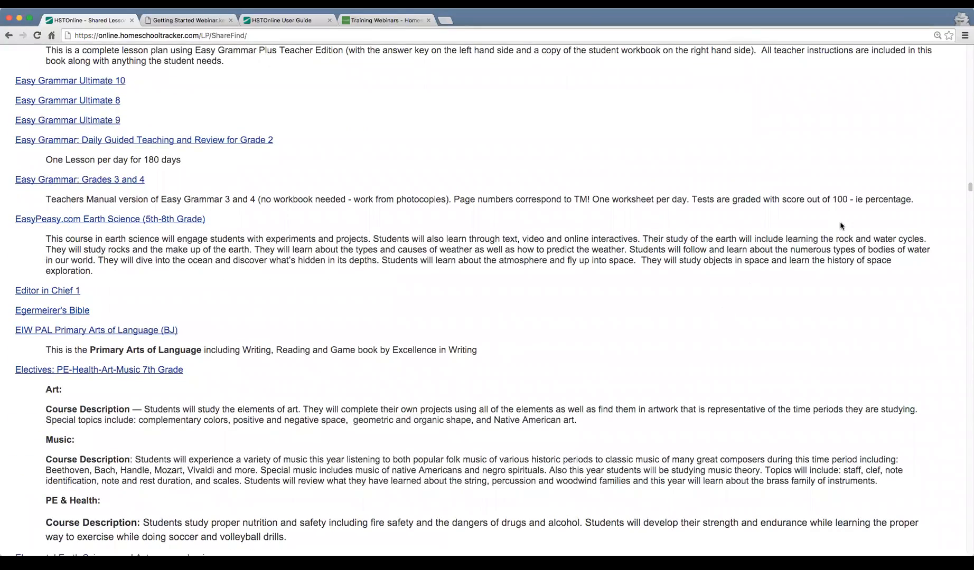
Search the shared lesson plans for "reading" and open the preview of Usborn First Reading Level 1
{"action": "scroll", "coordinate": [829, 232], "scroll_direction": "up", "scroll_amount": 20}
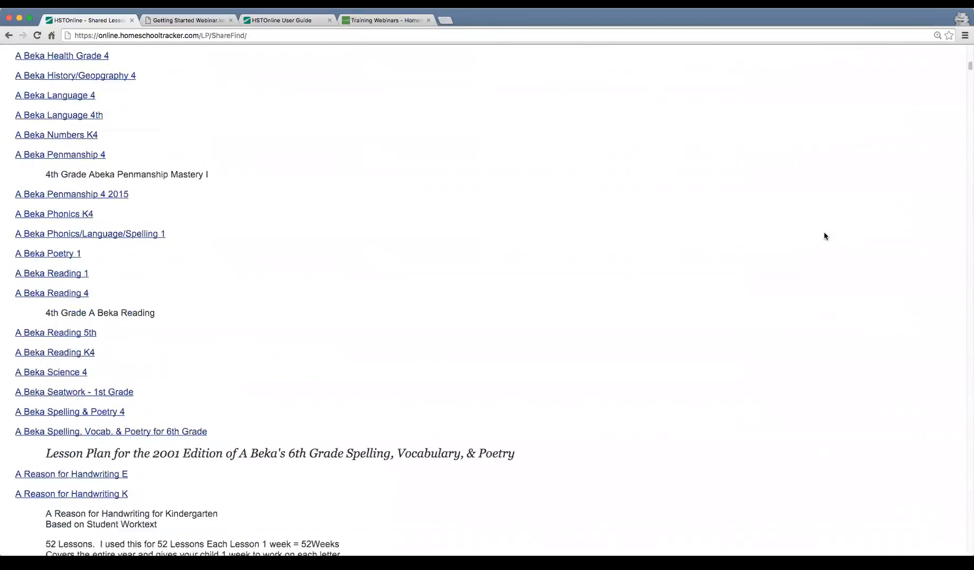
{"action": "scroll", "coordinate": [822, 243], "scroll_direction": "up", "scroll_amount": 3}
{"action": "left_click", "coordinate": [869, 107]}
{"action": "type", "text": "reading"}
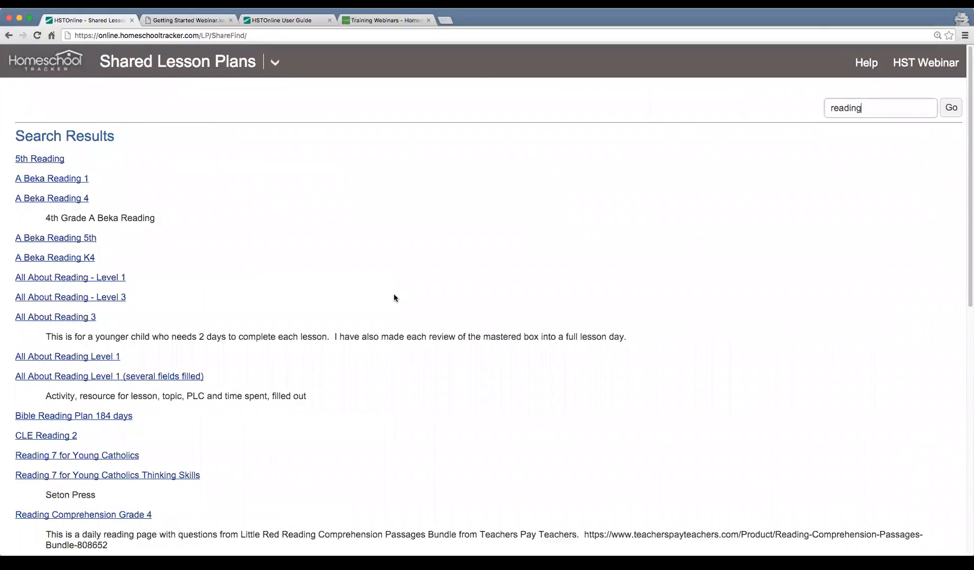
{"action": "scroll", "coordinate": [393, 294], "scroll_direction": "down", "scroll_amount": 10}
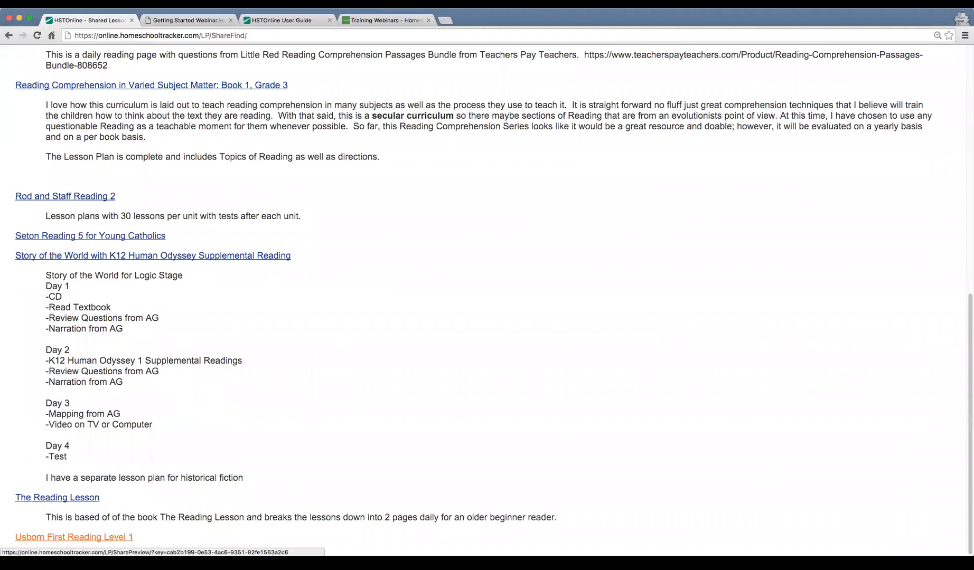
{"action": "left_click", "coordinate": [87, 538]}
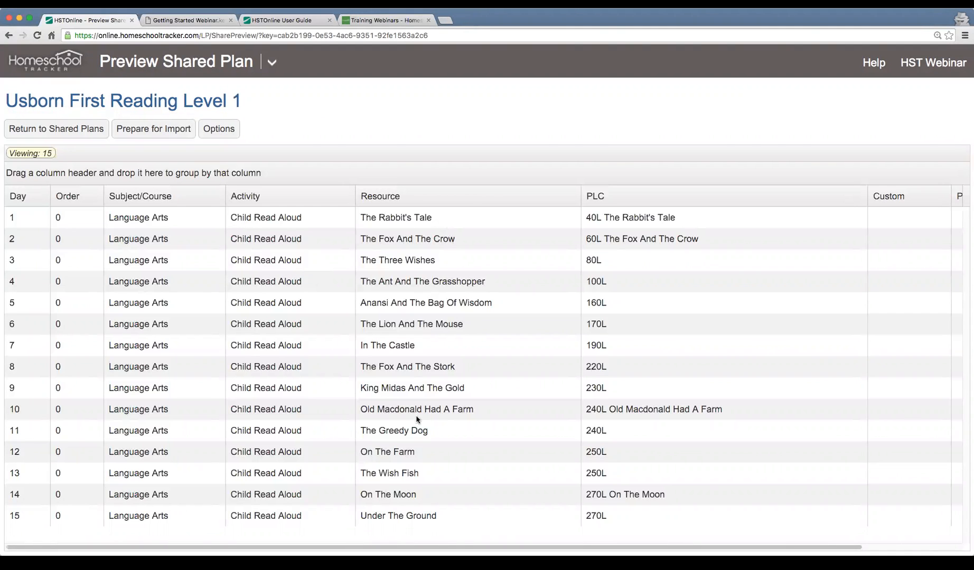
Review the shared plan's columns and prepare it for import with the new lesson plan name Reading 1
{"action": "scroll", "coordinate": [505, 370], "scroll_direction": "right", "scroll_amount": 5}
{"action": "scroll", "coordinate": [503, 371], "scroll_direction": "left", "scroll_amount": 5}
{"action": "left_click", "coordinate": [159, 136]}
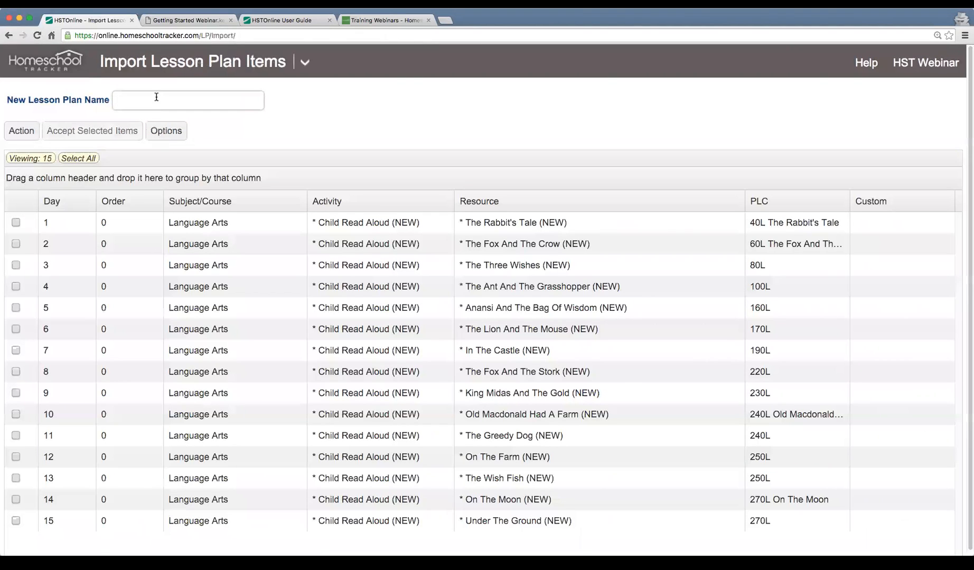
{"action": "type", "text": "Reading 1"}
{"action": "scroll", "coordinate": [281, 348], "scroll_direction": "down", "scroll_amount": 1}
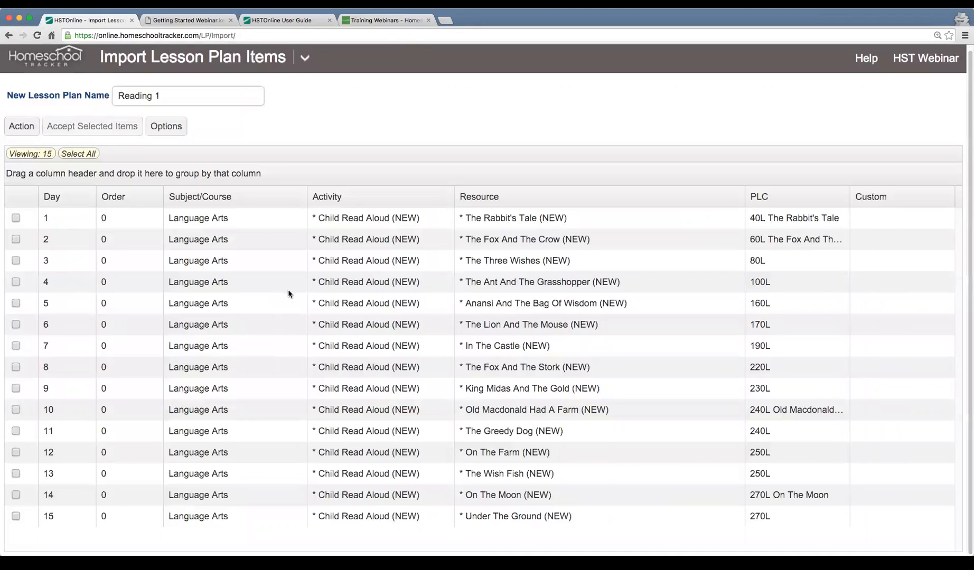
Set the subject/course of all import items to Language Arts/Reading 1 and accept them into the new lesson plan
{"action": "left_click", "coordinate": [75, 154]}
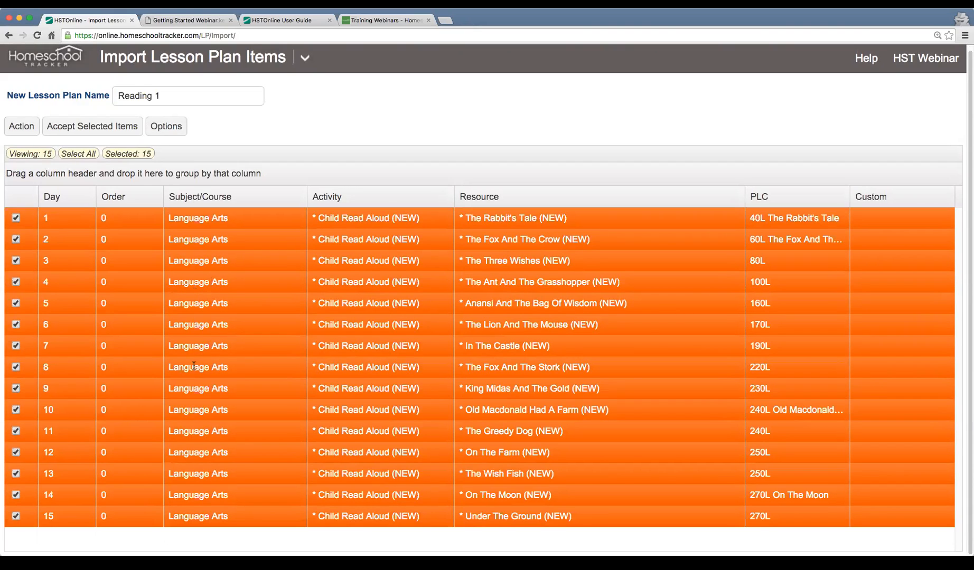
{"action": "left_click", "coordinate": [23, 126]}
{"action": "left_click", "coordinate": [28, 150]}
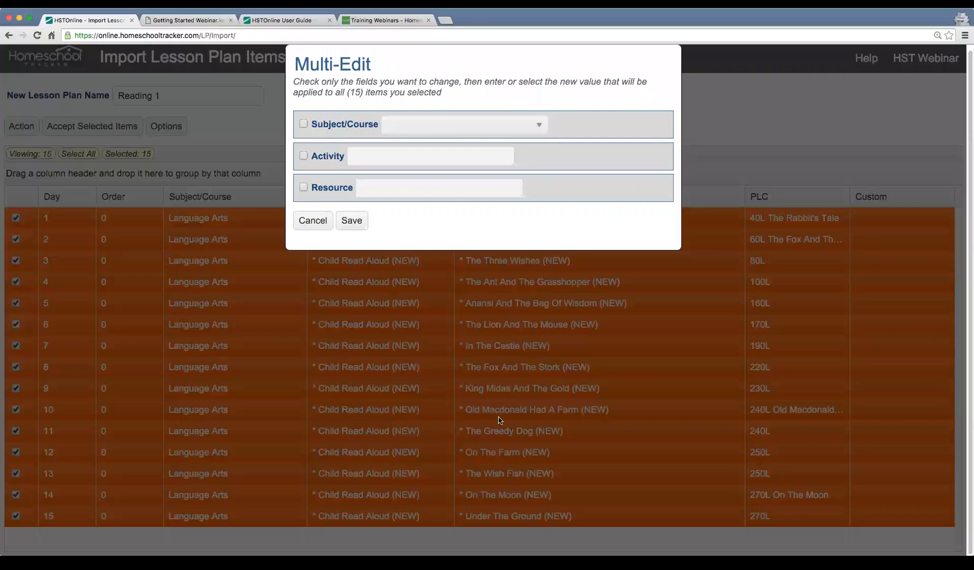
{"action": "left_click", "coordinate": [349, 125]}
{"action": "left_click", "coordinate": [461, 127]}
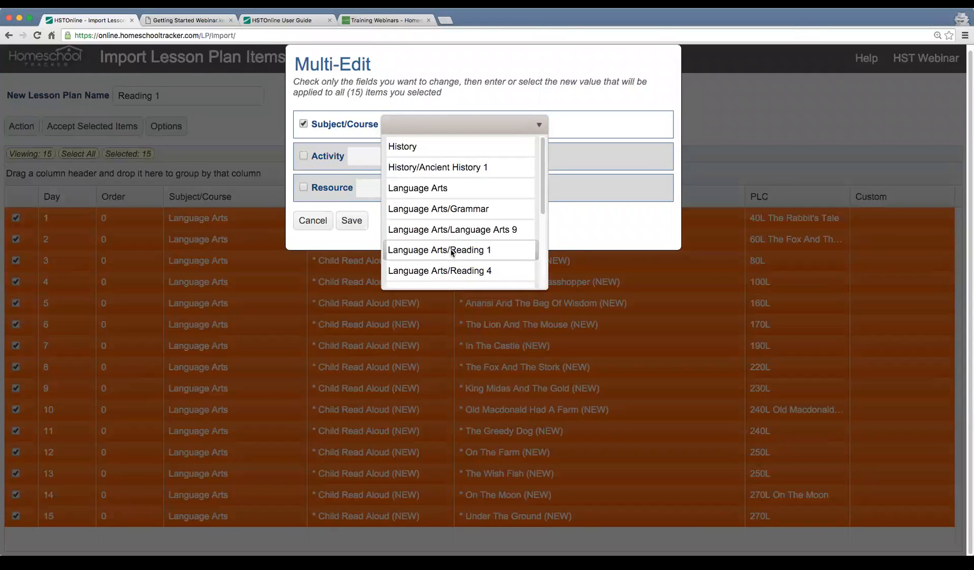
{"action": "left_click", "coordinate": [496, 254]}
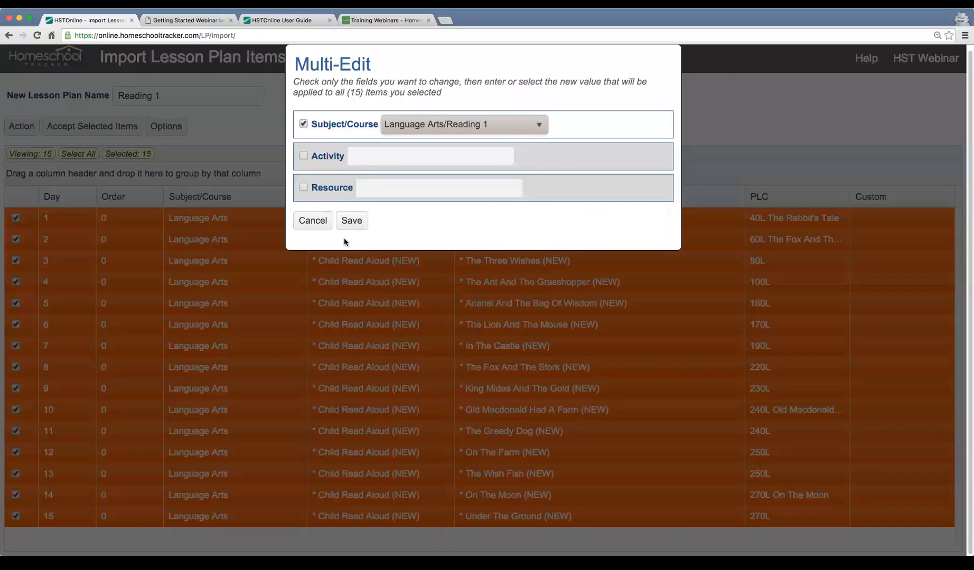
{"action": "left_click", "coordinate": [357, 224]}
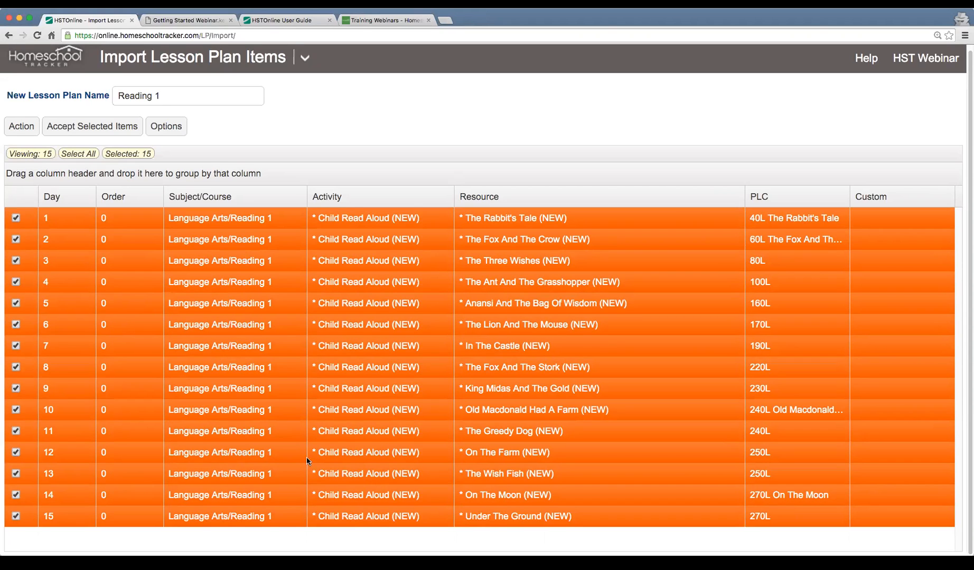
{"action": "left_click", "coordinate": [90, 134]}
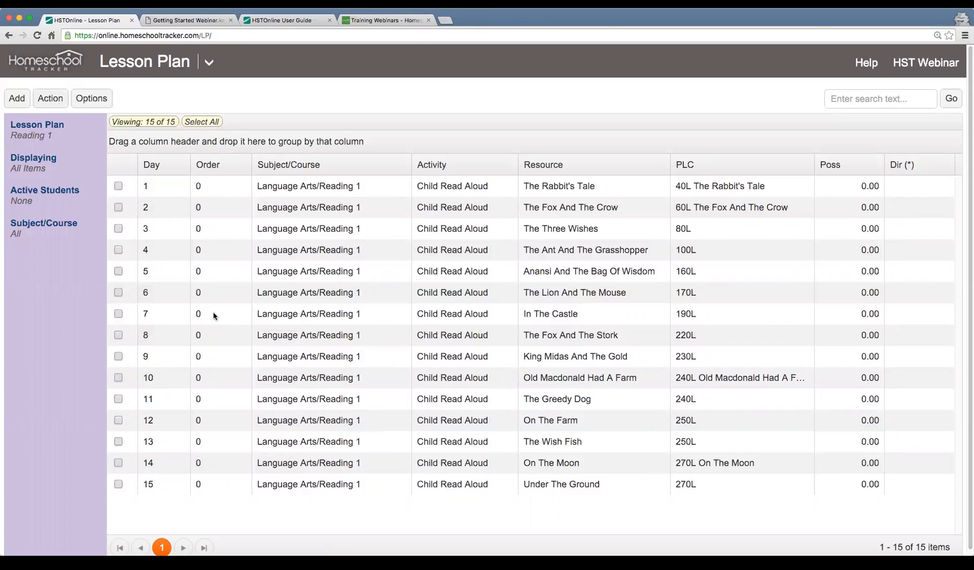
Select the Day 1 to Day 5 items of the Reading 1 plan and open them in the Scheduler
{"action": "left_click_drag", "start_coordinate": [129, 185], "coordinate": [110, 276]}
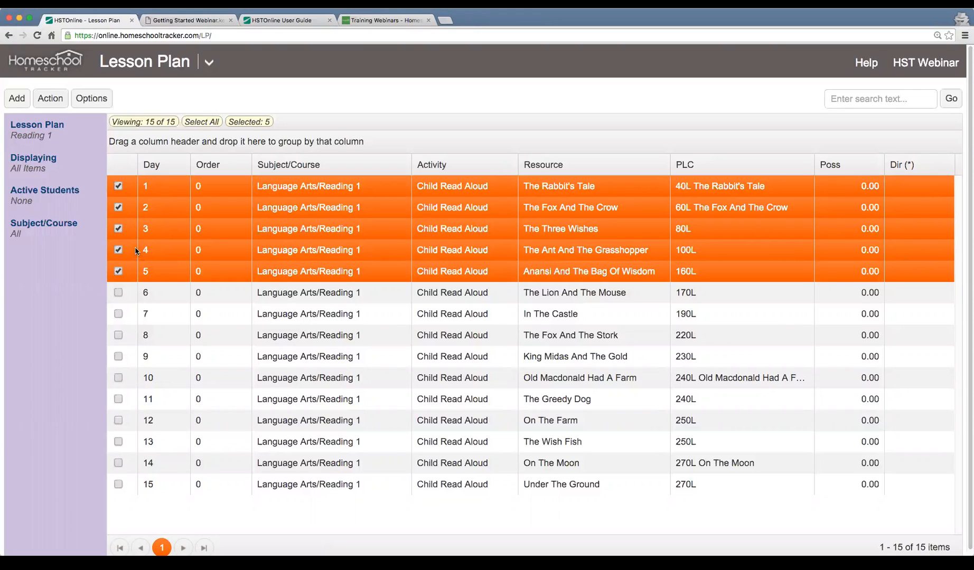
{"action": "left_click", "coordinate": [46, 98]}
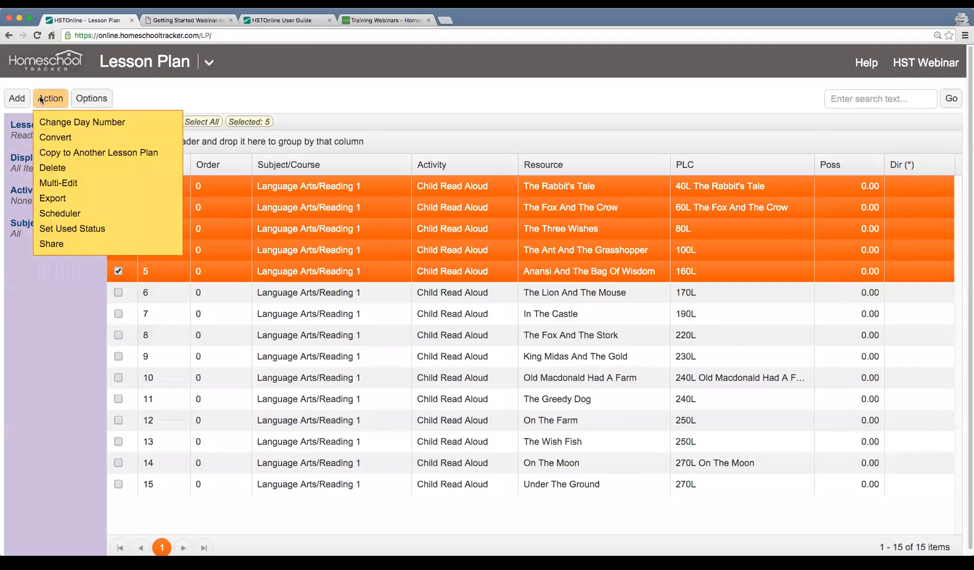
{"action": "left_click", "coordinate": [96, 213]}
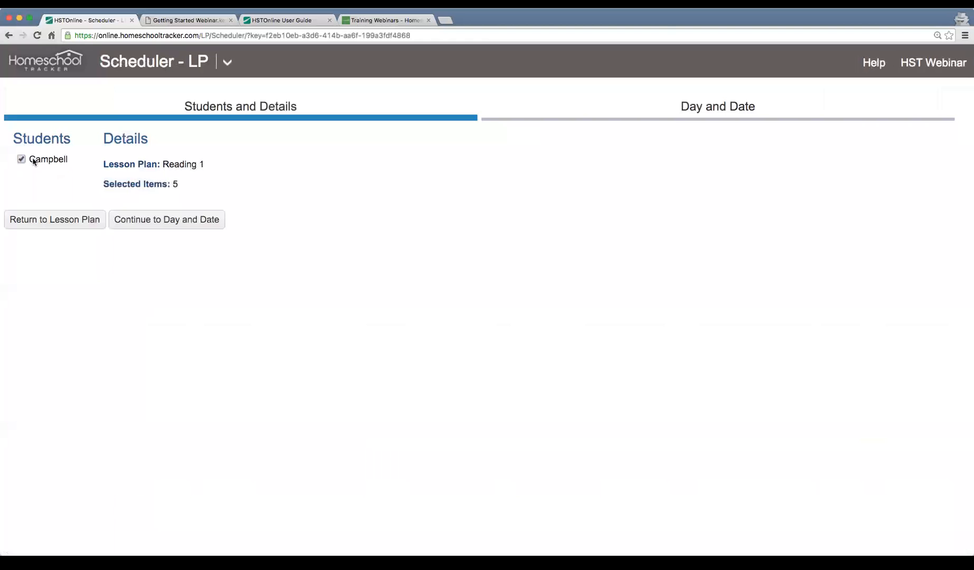
Continue to the scheduler's day and date settings and set the start date to 2/1/2016
{"action": "left_click", "coordinate": [170, 221]}
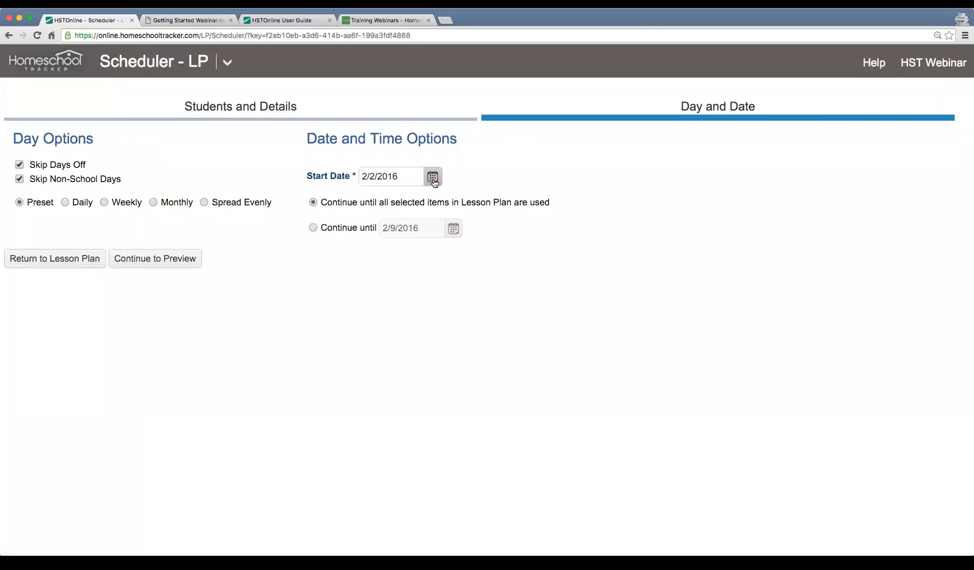
{"action": "left_click", "coordinate": [433, 178]}
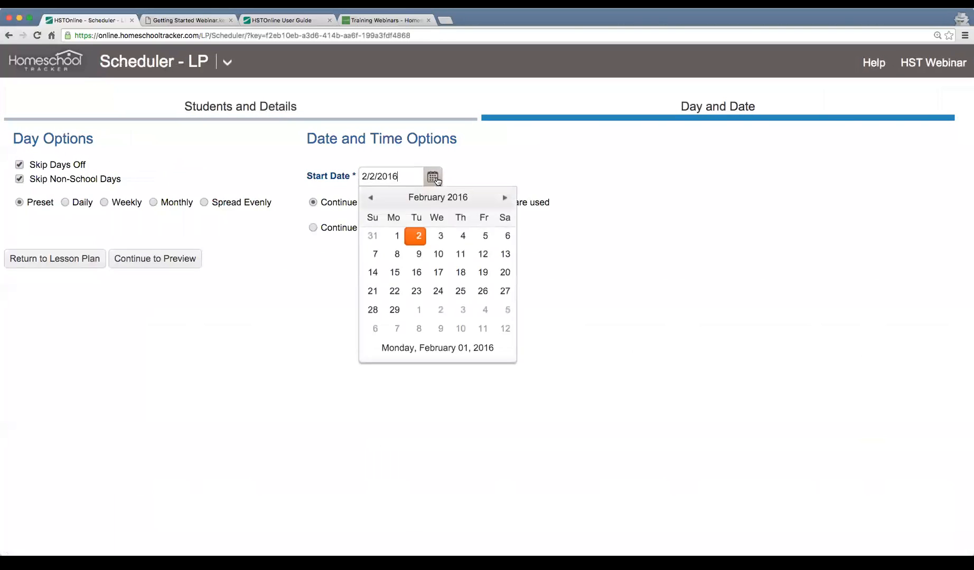
{"action": "left_click", "coordinate": [395, 238]}
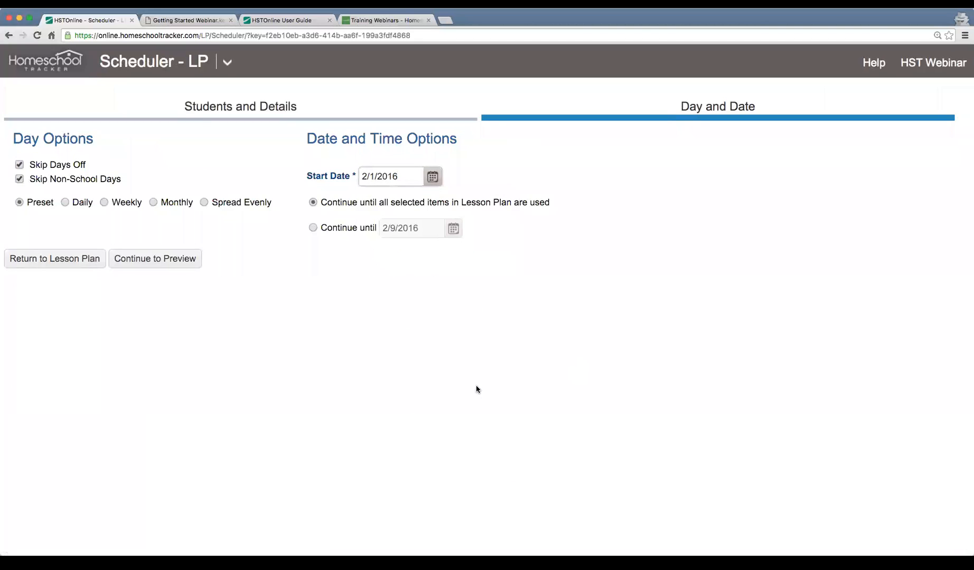
Look through the weekly and monthly repeat options and set the schedule to Daily, every 1 day
{"action": "left_click", "coordinate": [64, 203]}
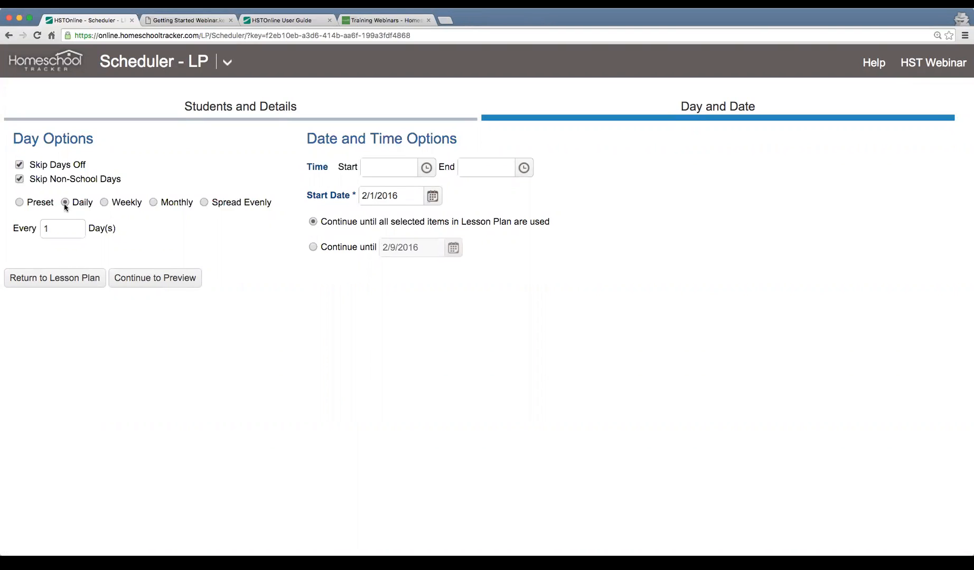
{"action": "left_click", "coordinate": [110, 203]}
{"action": "double_click", "coordinate": [62, 232]}
{"action": "type", "text": "1"}
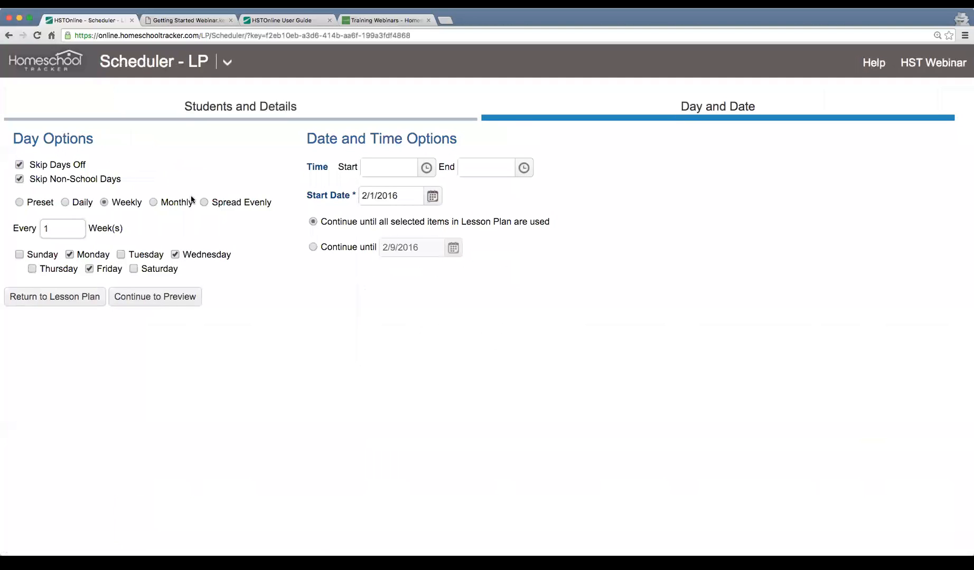
{"action": "left_click", "coordinate": [174, 204]}
{"action": "left_click", "coordinate": [121, 204]}
{"action": "left_click", "coordinate": [66, 205]}
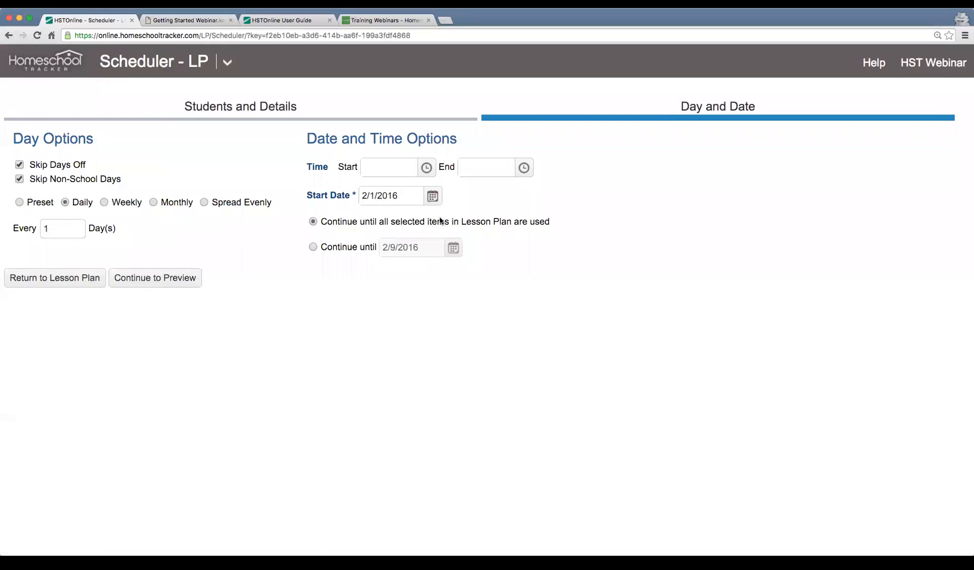
Set the daily time from 11:00 AM to 12:00 PM and continue to the preview, using all selected lesson plan items
{"action": "left_click", "coordinate": [426, 168]}
{"action": "scroll", "coordinate": [407, 238], "scroll_direction": "down", "scroll_amount": 5}
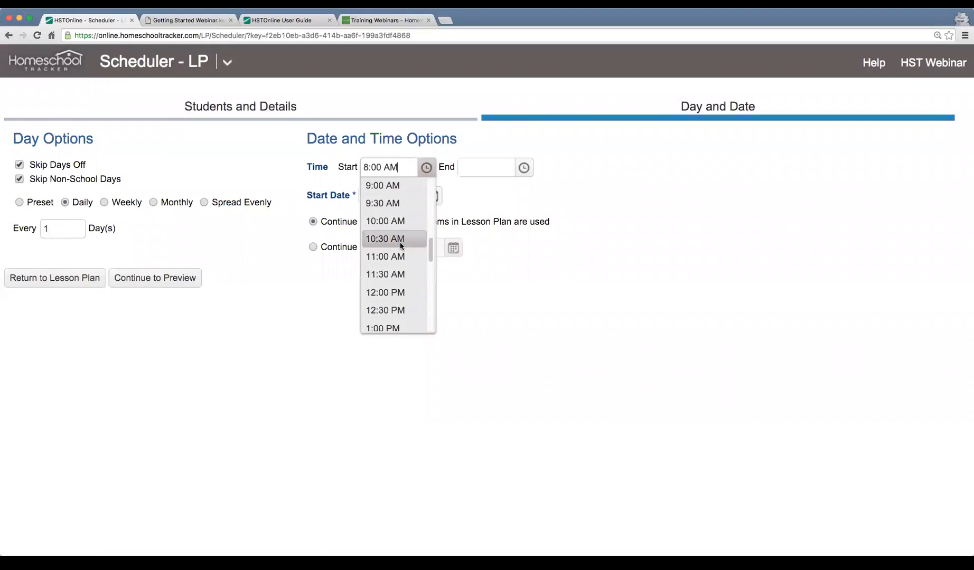
{"action": "left_click", "coordinate": [402, 254]}
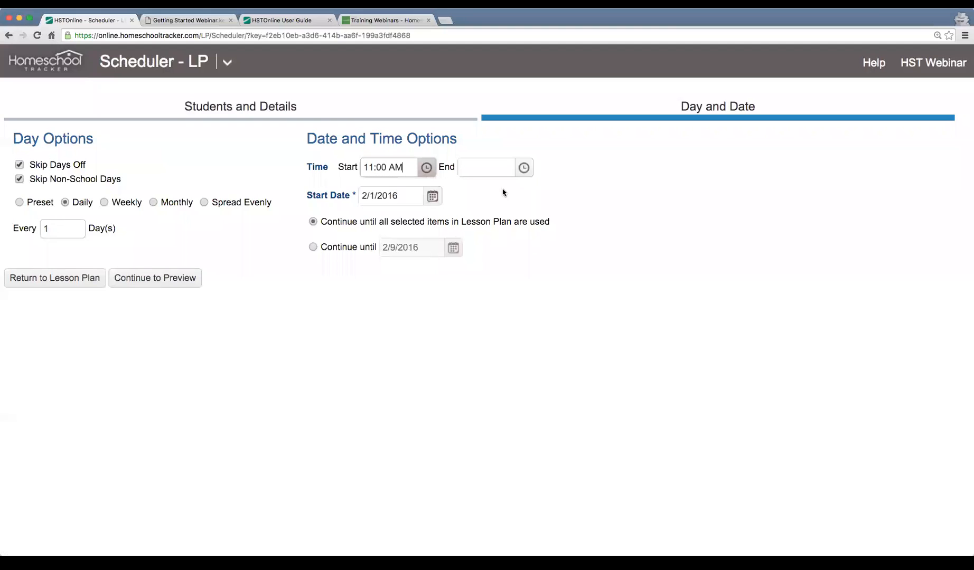
{"action": "left_click", "coordinate": [523, 168]}
{"action": "scroll", "coordinate": [474, 248], "scroll_direction": "down", "scroll_amount": 3}
{"action": "left_click", "coordinate": [486, 267]}
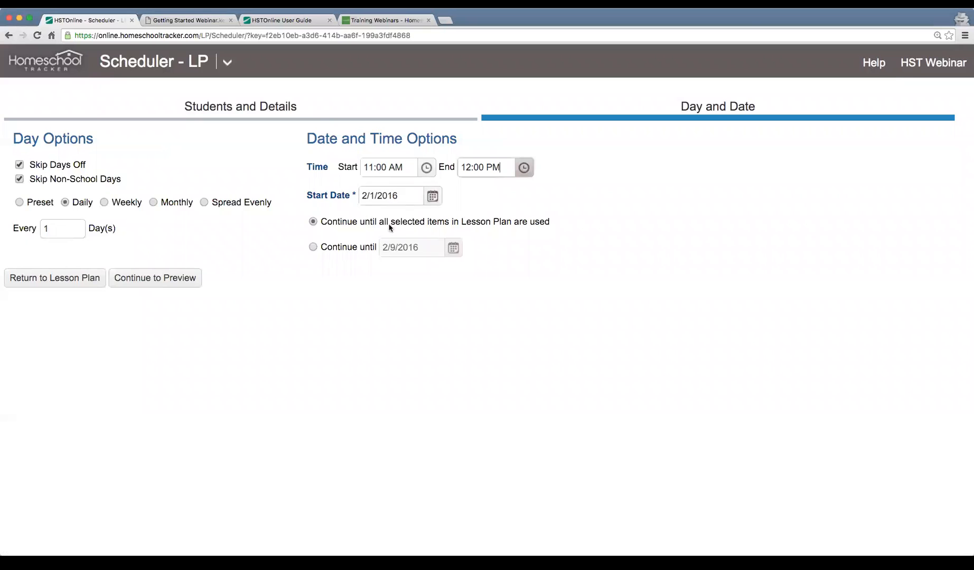
{"action": "left_click_drag", "start_coordinate": [321, 223], "coordinate": [533, 227]}
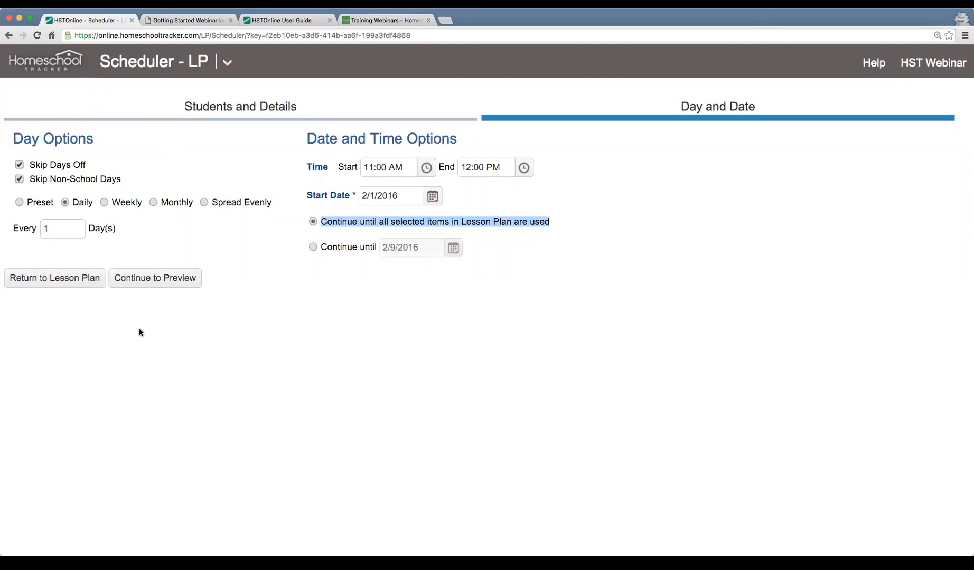
{"action": "left_click", "coordinate": [148, 285]}
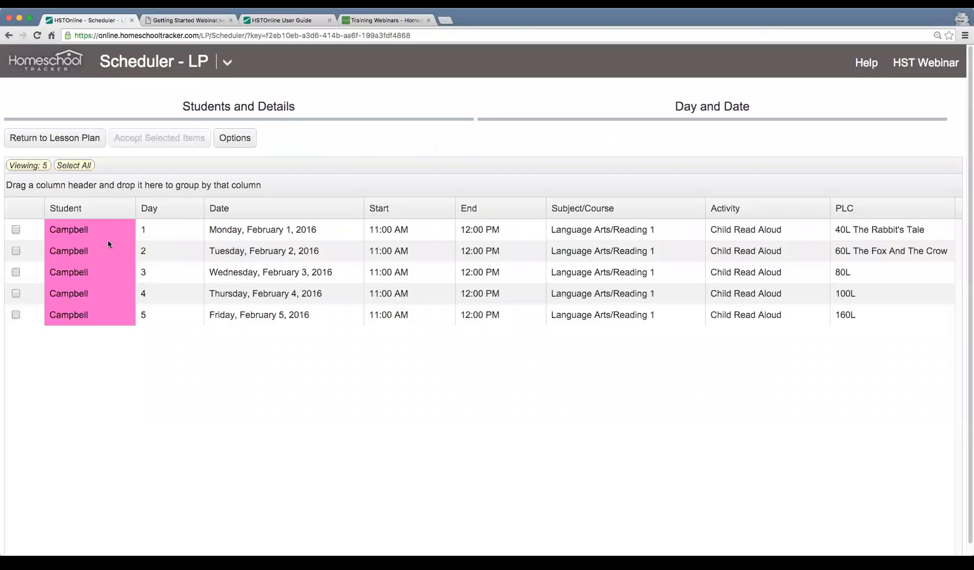
Select all previewed Reading 1 assignments for February 1 to 5 and accept them into the schedule
{"action": "left_click_drag", "start_coordinate": [162, 250], "coordinate": [159, 305]}
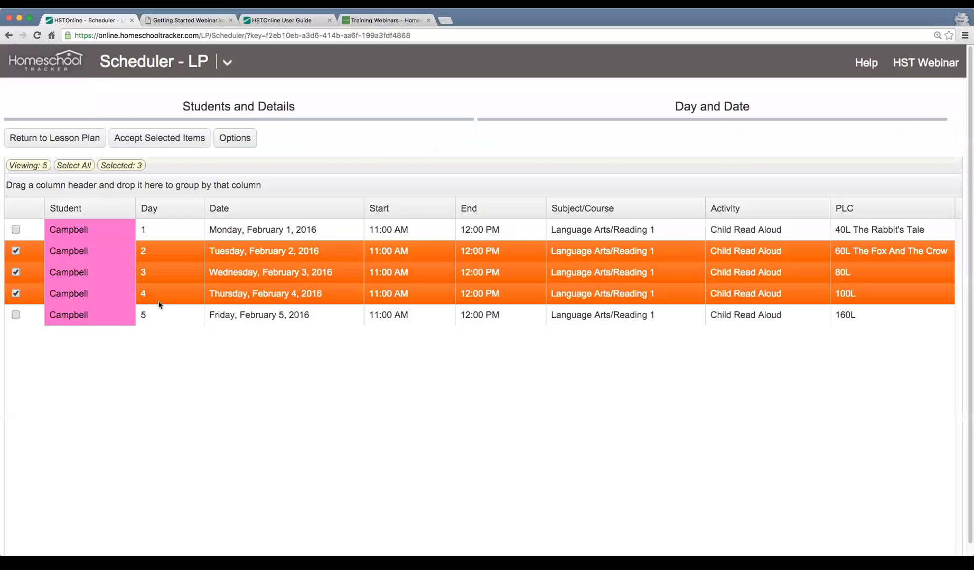
{"action": "left_click", "coordinate": [178, 315]}
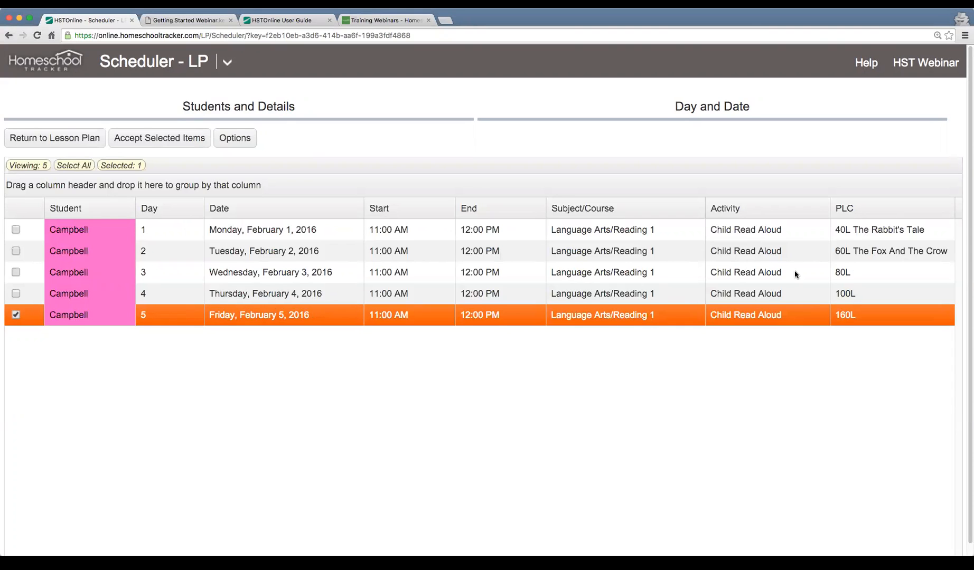
{"action": "left_click", "coordinate": [78, 168]}
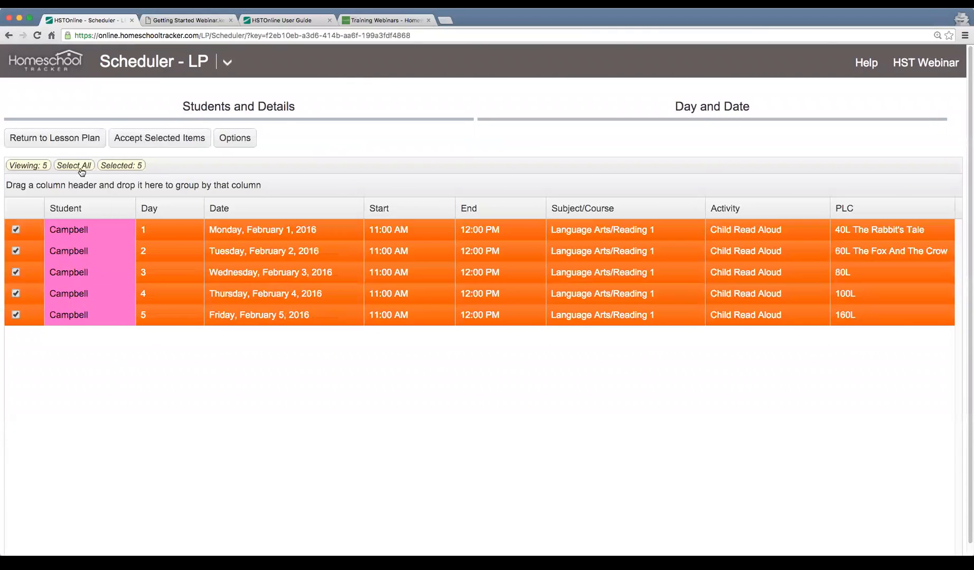
{"action": "left_click", "coordinate": [165, 141]}
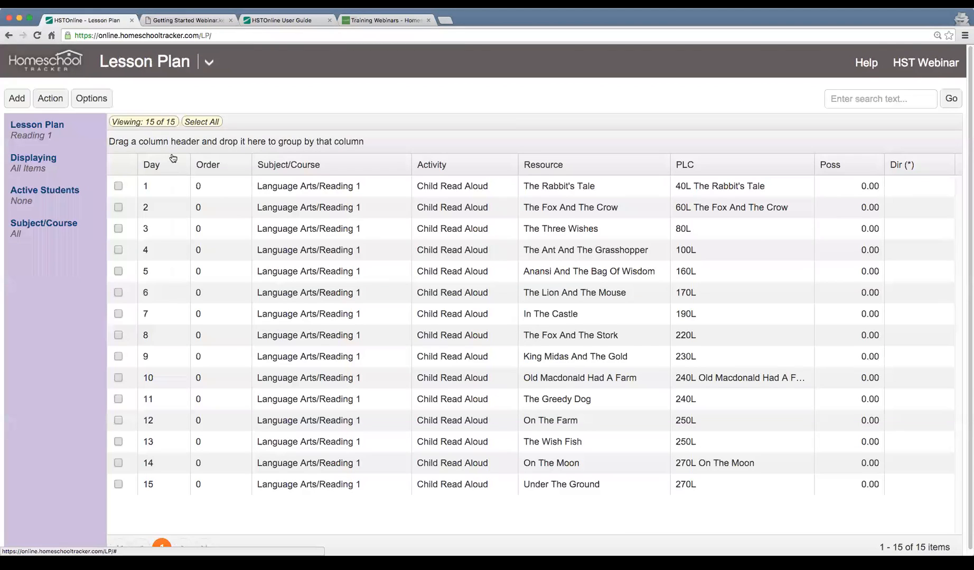
{"action": "left_click", "coordinate": [210, 63]}
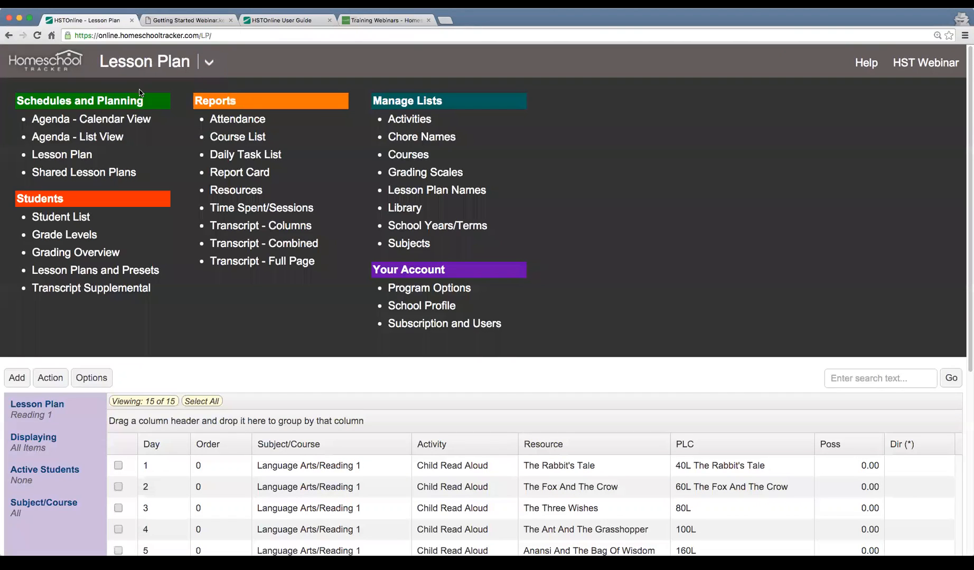
{"action": "left_click", "coordinate": [78, 120]}
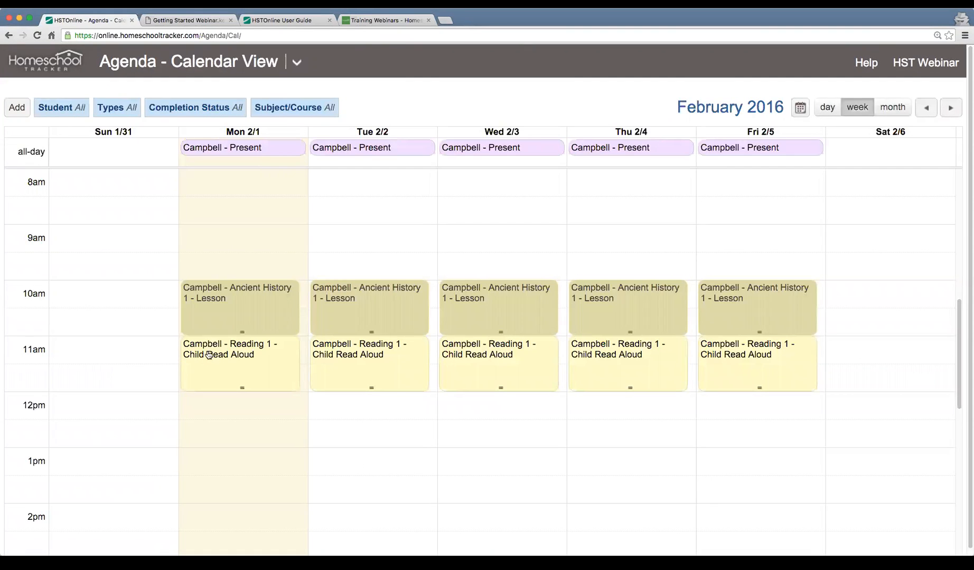
{"action": "left_click", "coordinate": [268, 369]}
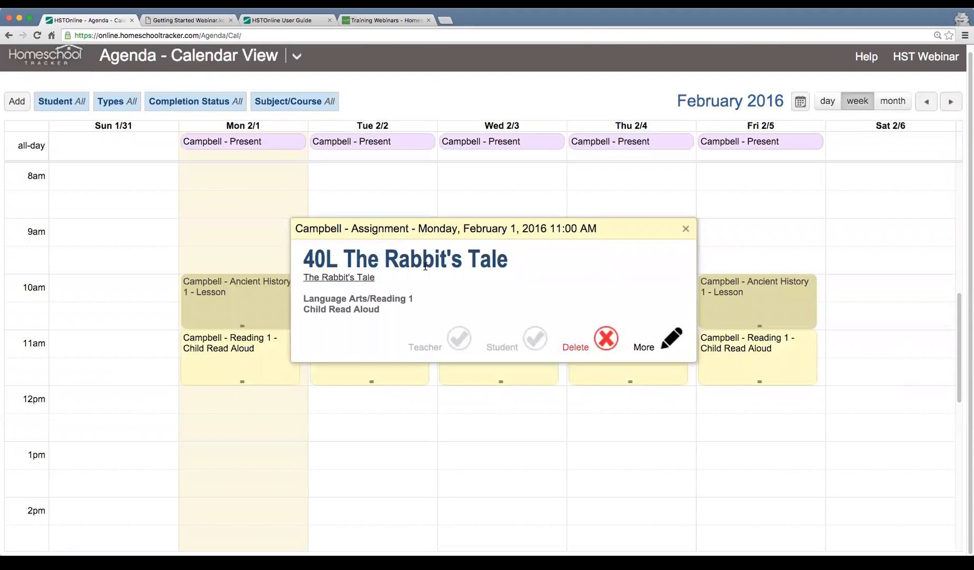
{"action": "left_click", "coordinate": [399, 376]}
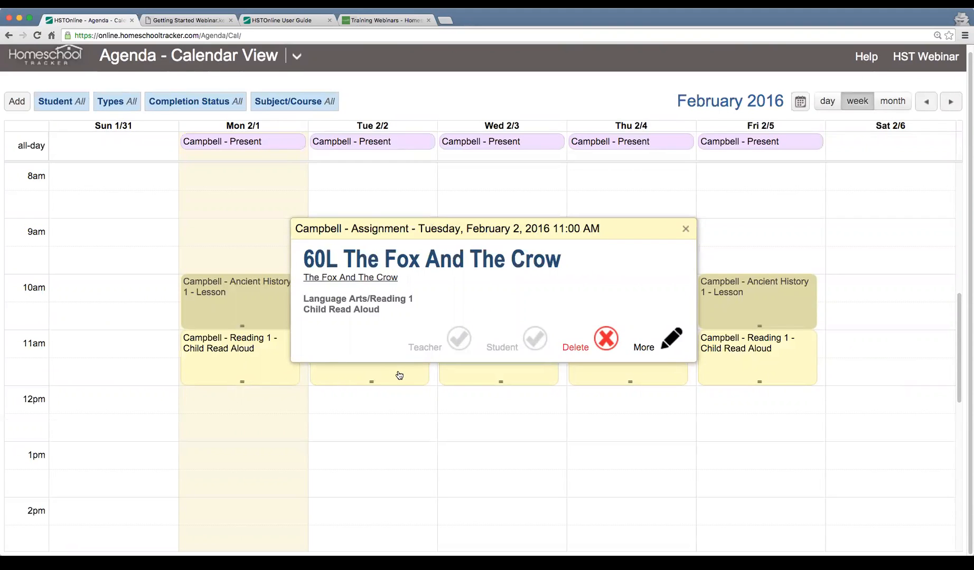
{"action": "left_click", "coordinate": [508, 378]}
{"action": "left_click", "coordinate": [613, 378]}
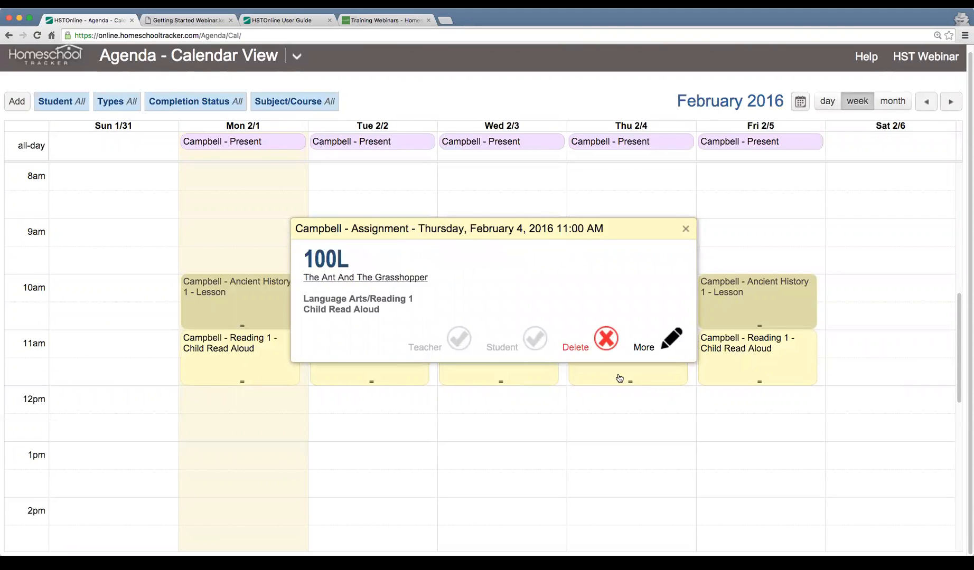
{"action": "left_click", "coordinate": [768, 363]}
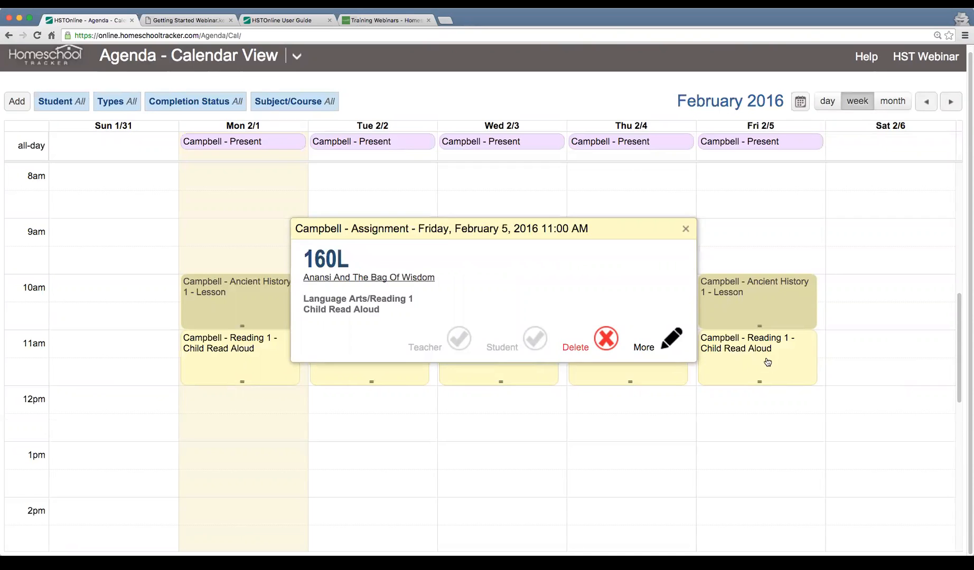
{"action": "left_click", "coordinate": [686, 230]}
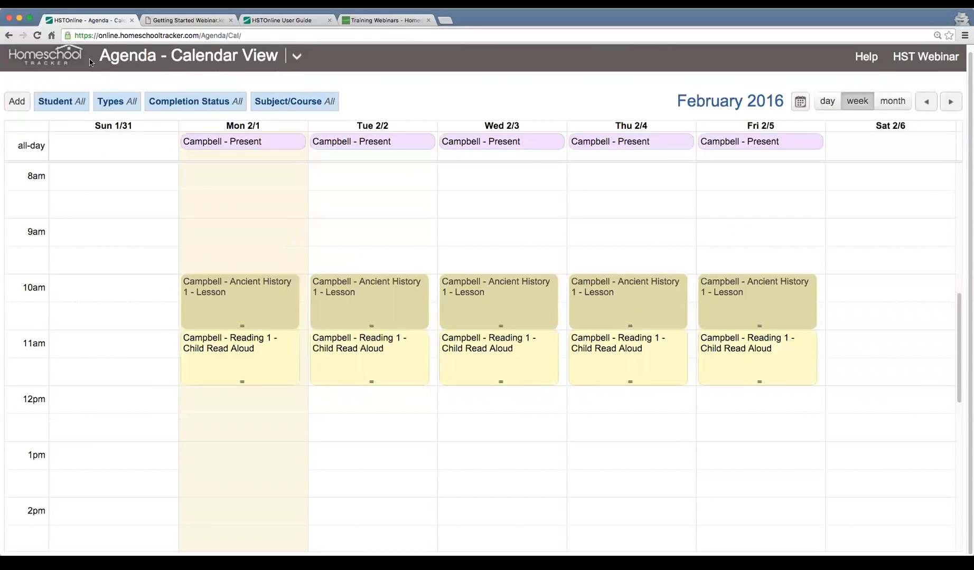
Switch to the Getting Started Webinar slides and examine the diagram linking lesson plans, the scheduler and assignments
{"action": "left_click", "coordinate": [203, 21]}
{"action": "scroll", "coordinate": [360, 251], "scroll_direction": "down", "scroll_amount": 15}
{"action": "scroll", "coordinate": [379, 283], "scroll_direction": "up", "scroll_amount": 20}
{"action": "scroll", "coordinate": [379, 287], "scroll_direction": "up", "scroll_amount": 15}
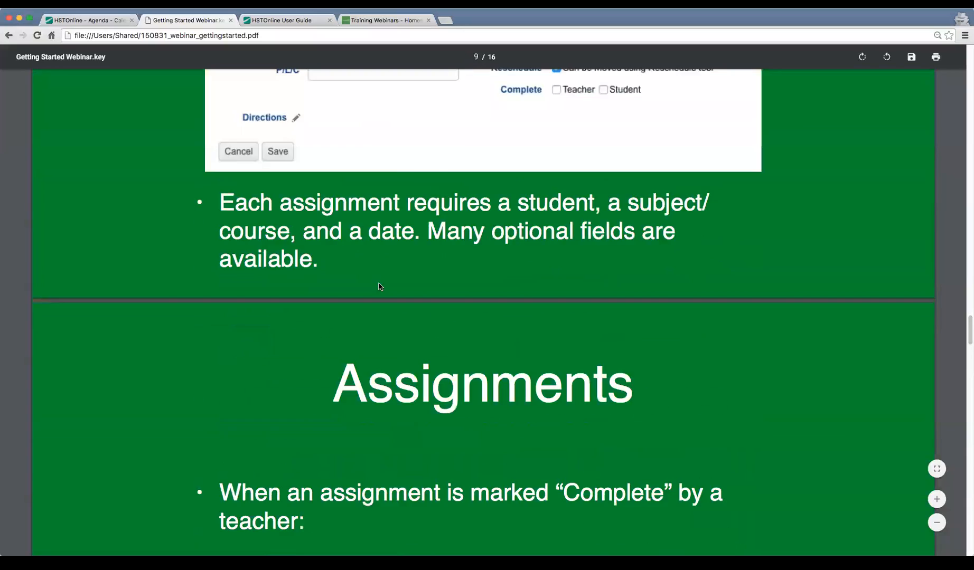
{"action": "scroll", "coordinate": [378, 287], "scroll_direction": "down", "scroll_amount": 3}
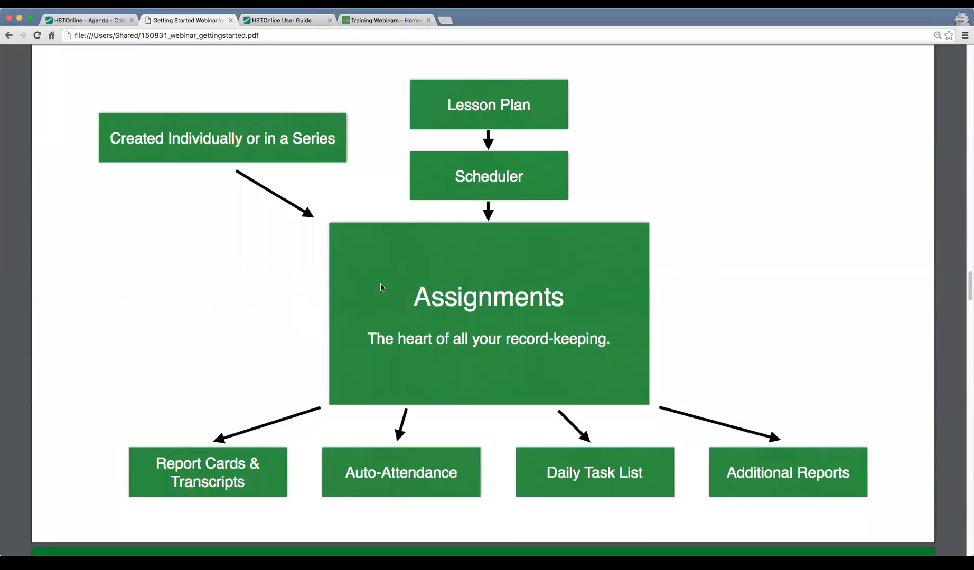
{"action": "left_click_drag", "start_coordinate": [415, 299], "coordinate": [551, 304]}
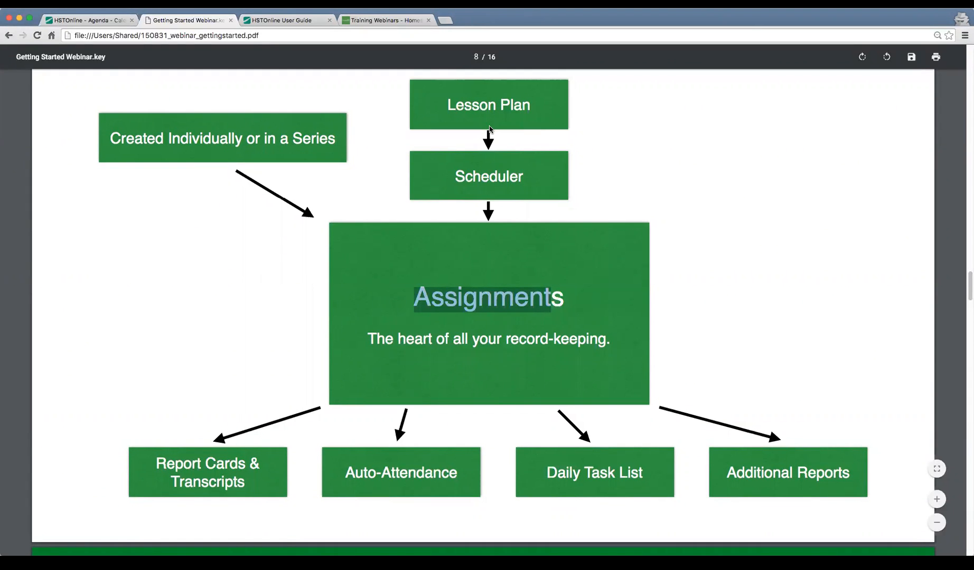
Return to the agenda calendar and examine the details of Monday's 10 AM Ancient History 1 assignment
{"action": "left_click", "coordinate": [82, 20]}
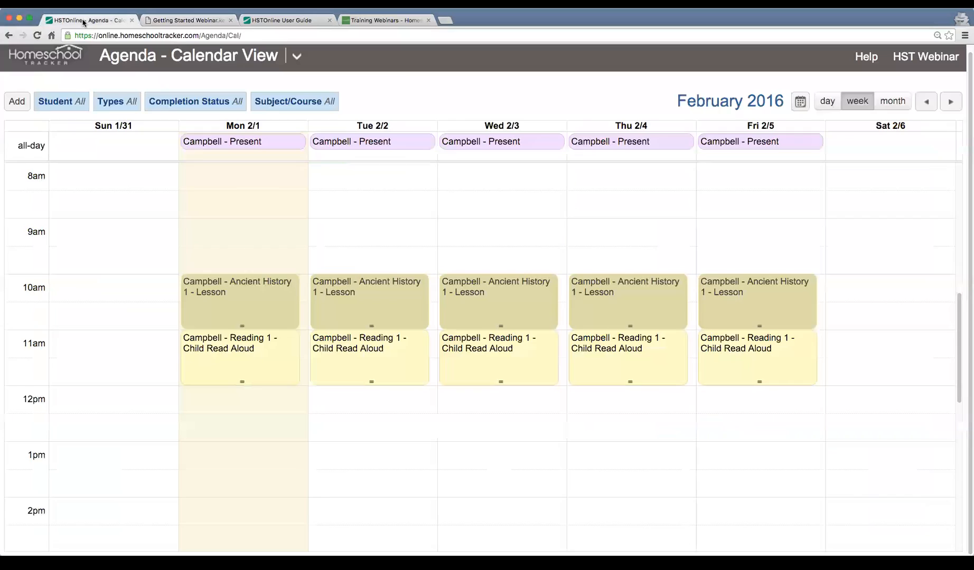
{"action": "left_click", "coordinate": [268, 308]}
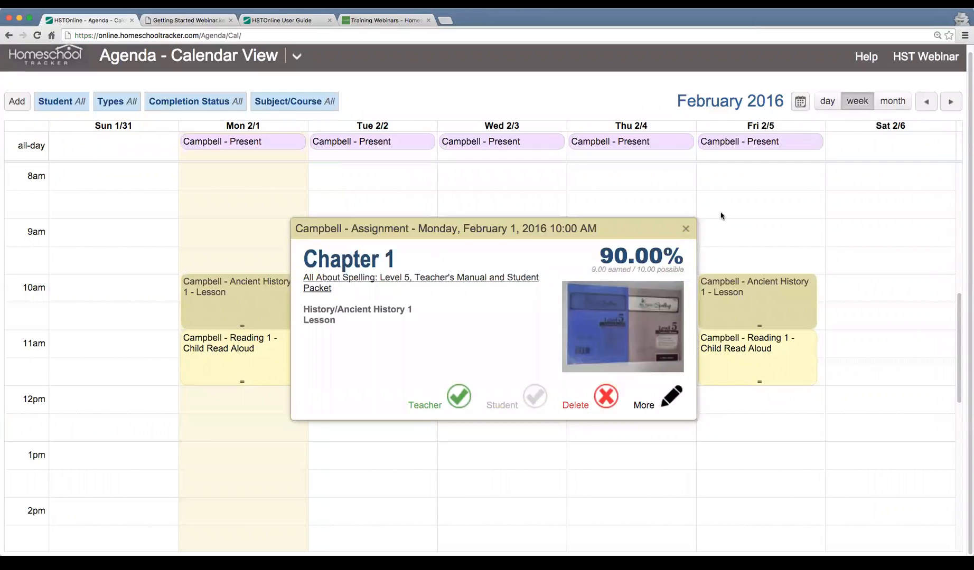
{"action": "left_click", "coordinate": [685, 229]}
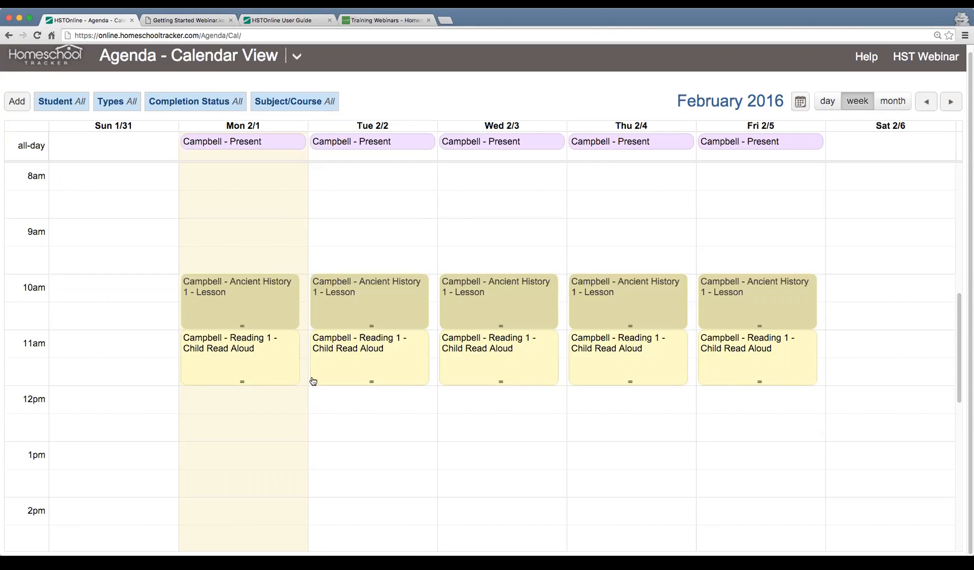
{"action": "scroll", "coordinate": [314, 382], "scroll_direction": "down", "scroll_amount": 2}
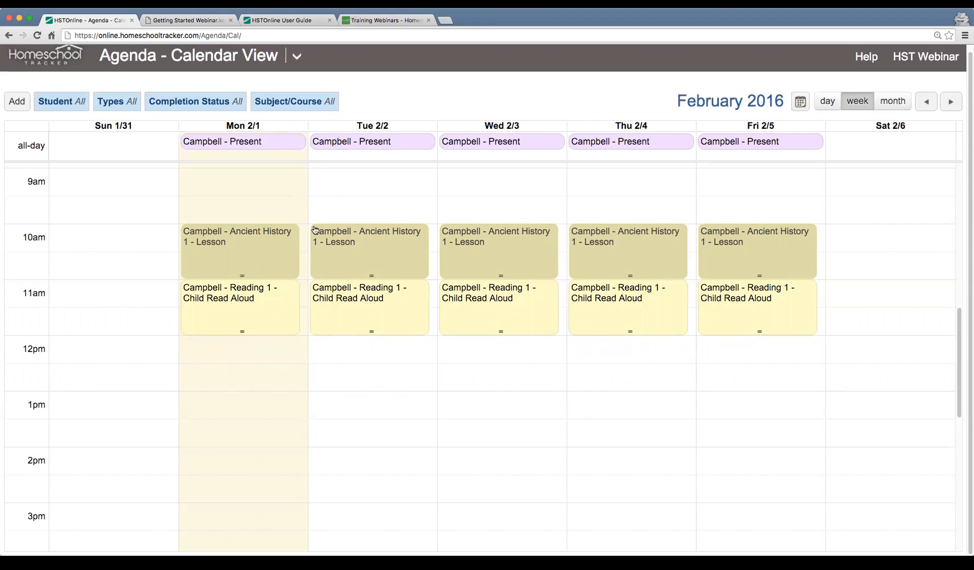
{"action": "scroll", "coordinate": [319, 234], "scroll_direction": "up", "scroll_amount": 1}
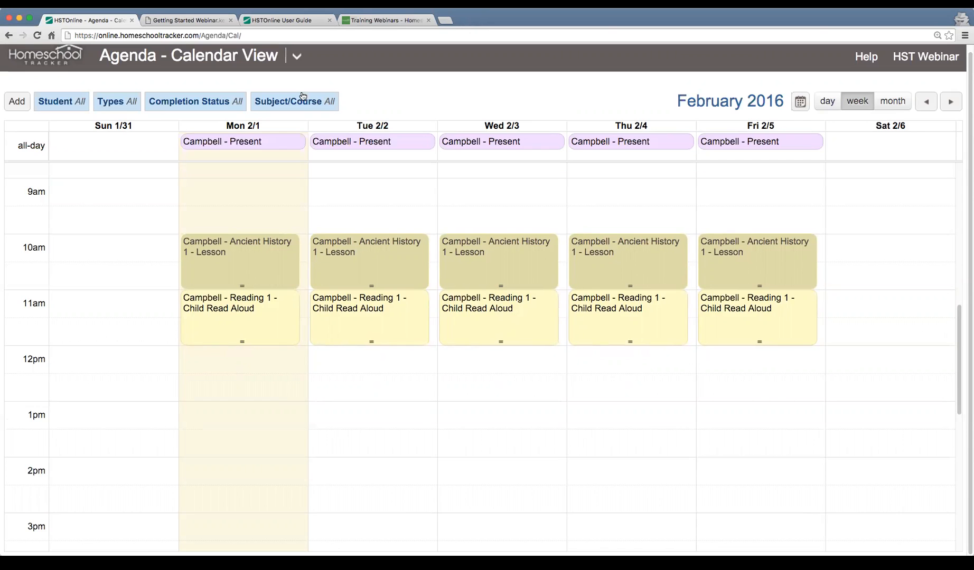
Open the student's Lesson Plans and Presets and mark the Reading 1 plan as active
{"action": "left_click", "coordinate": [297, 56]}
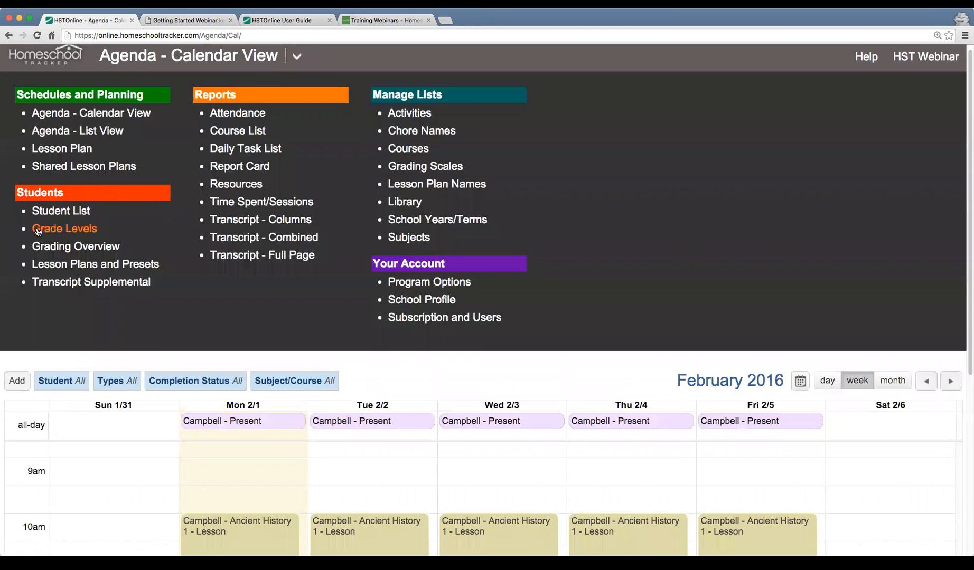
{"action": "left_click", "coordinate": [126, 269]}
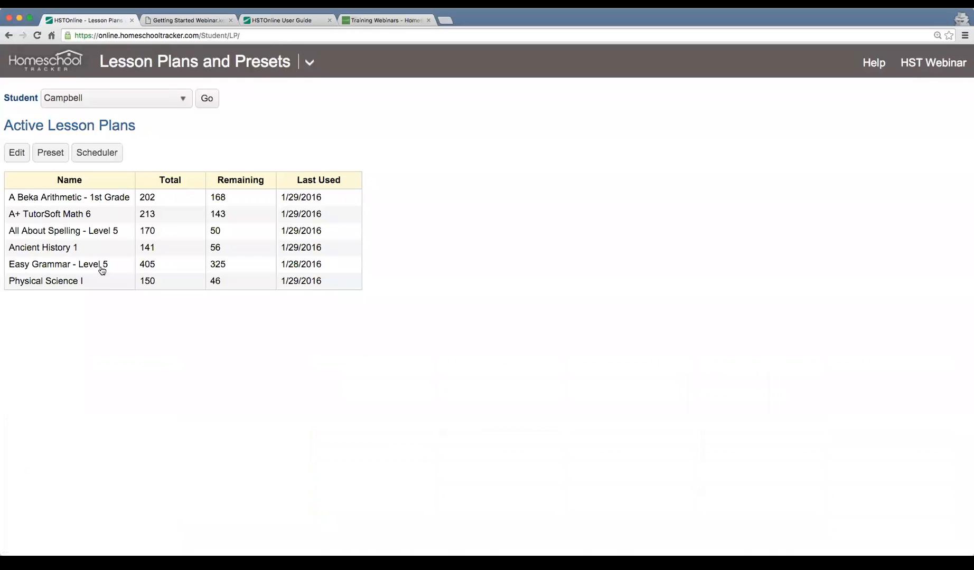
{"action": "left_click", "coordinate": [17, 155]}
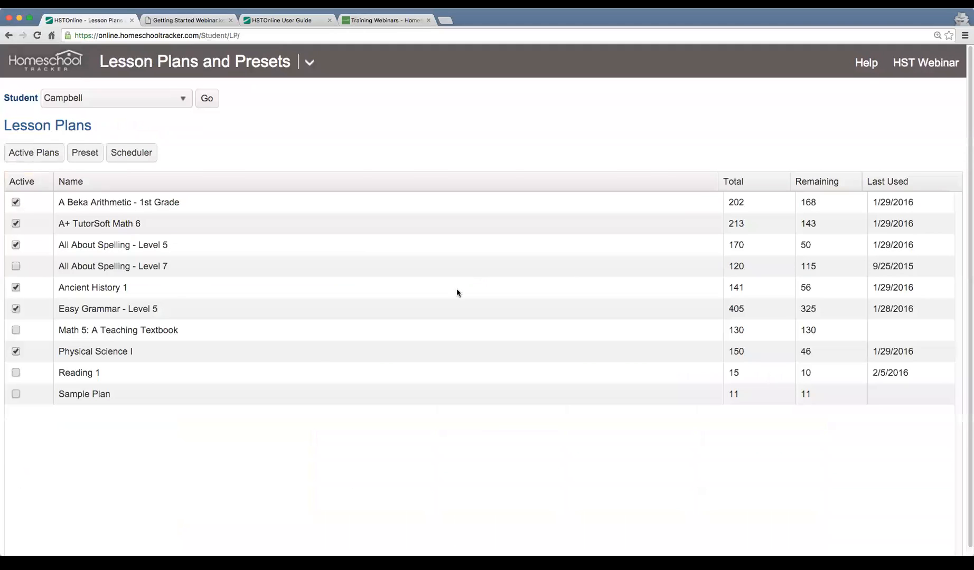
{"action": "left_click", "coordinate": [16, 373]}
Open the student's weekly preset and review the courses and time slots from Monday to Friday
{"action": "left_click", "coordinate": [83, 163]}
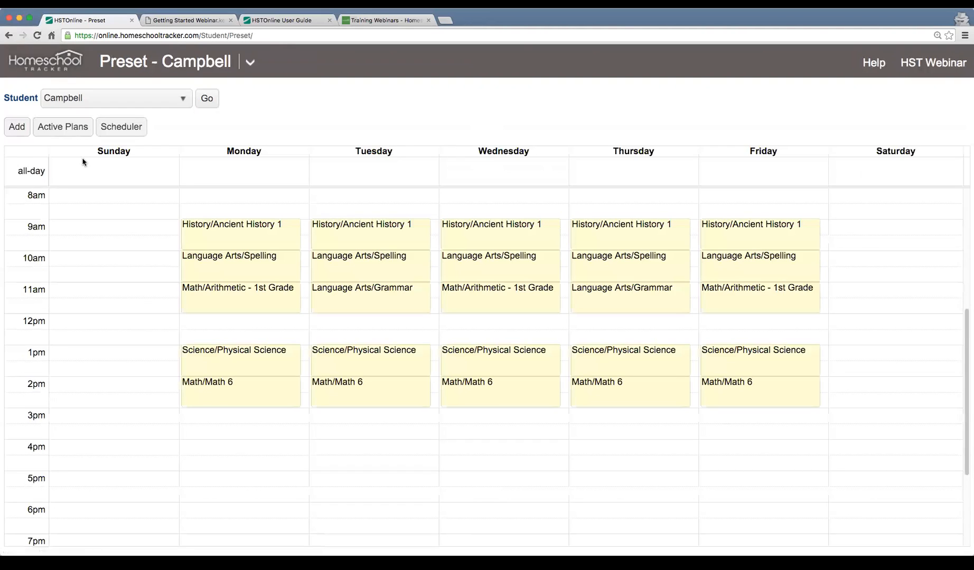
{"action": "scroll", "coordinate": [396, 304], "scroll_direction": "down", "scroll_amount": 1}
{"action": "scroll", "coordinate": [396, 304], "scroll_direction": "up", "scroll_amount": 1}
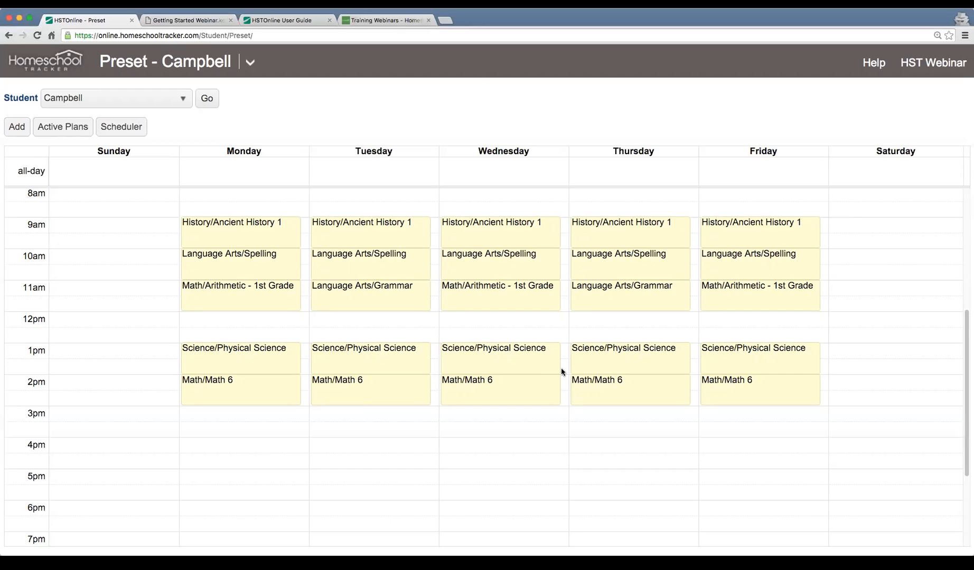
Start a new preset for the Language Arts/Reading 1 course, running from 3:00 PM to 4:00 PM
{"action": "left_click", "coordinate": [11, 128]}
{"action": "left_click", "coordinate": [419, 89]}
{"action": "type", "text": "Rea"}
{"action": "left_click", "coordinate": [442, 117]}
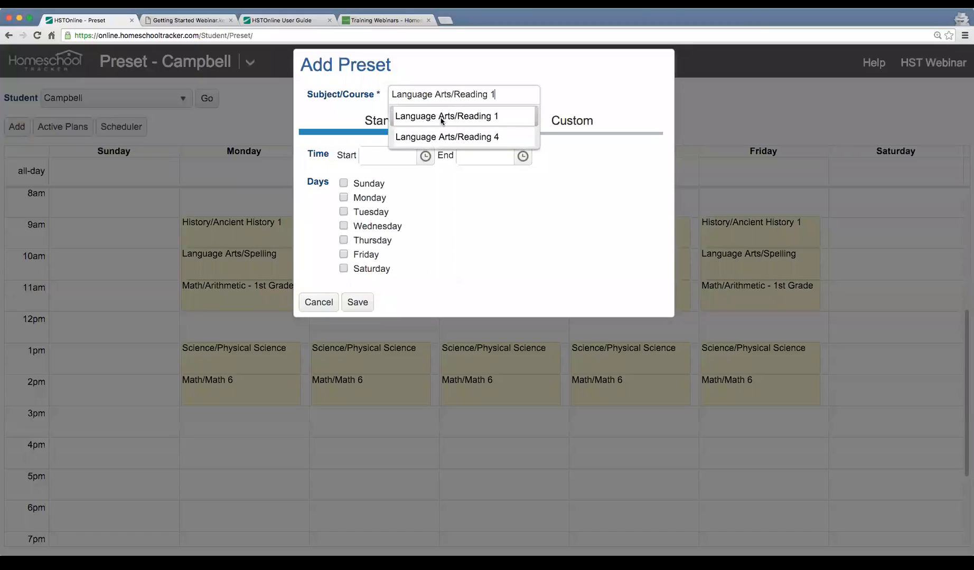
{"action": "left_click", "coordinate": [425, 156]}
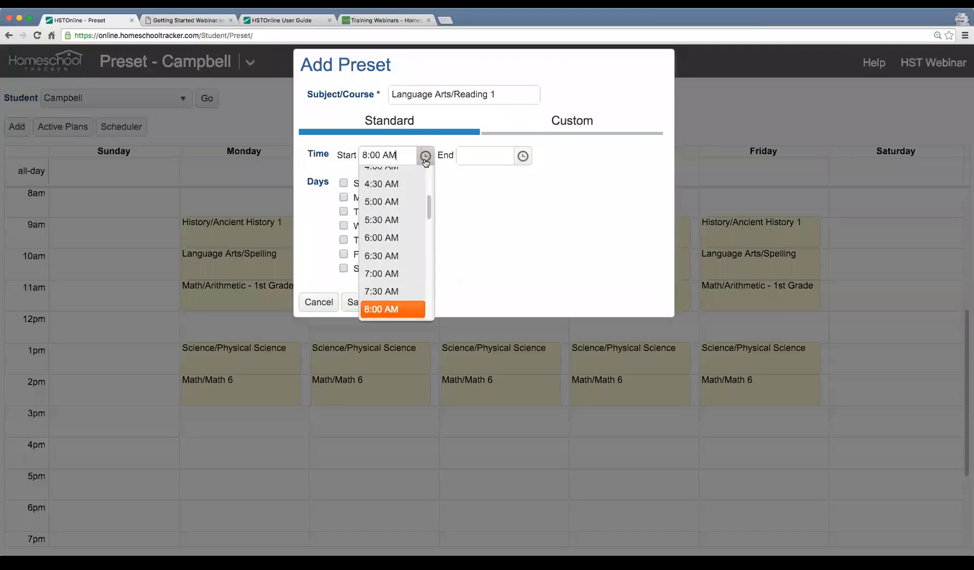
{"action": "scroll", "coordinate": [410, 217], "scroll_direction": "down", "scroll_amount": 5}
{"action": "scroll", "coordinate": [410, 217], "scroll_direction": "down", "scroll_amount": 2}
{"action": "left_click", "coordinate": [395, 300]}
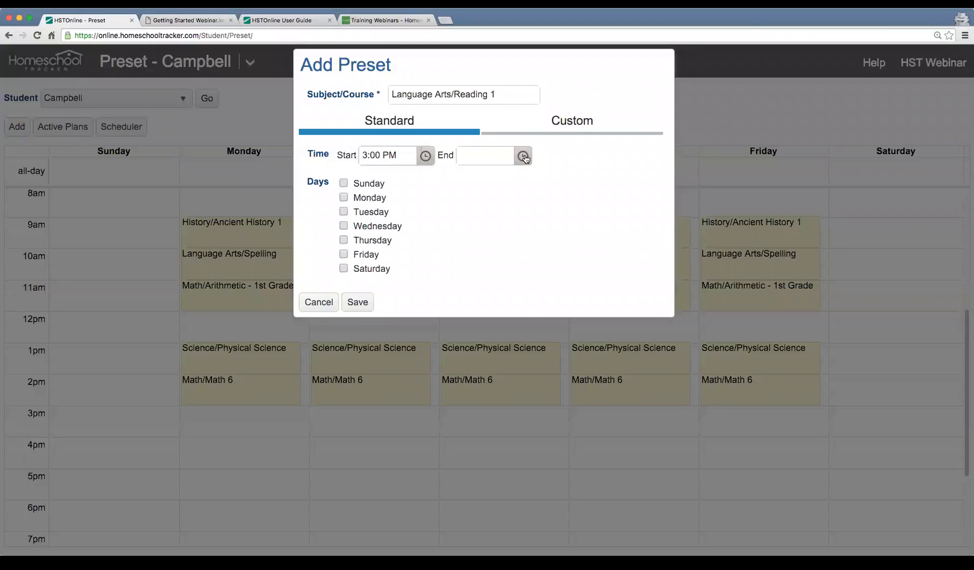
{"action": "left_click", "coordinate": [524, 156]}
{"action": "scroll", "coordinate": [497, 215], "scroll_direction": "down", "scroll_amount": 3}
{"action": "left_click", "coordinate": [496, 224]}
Assign the Reading 1 preset to Monday through Friday and save it
{"action": "left_click", "coordinate": [369, 199]}
{"action": "left_click", "coordinate": [369, 213]}
{"action": "left_click", "coordinate": [370, 227]}
{"action": "left_click", "coordinate": [370, 241]}
{"action": "left_click", "coordinate": [366, 259]}
{"action": "left_click", "coordinate": [357, 303]}
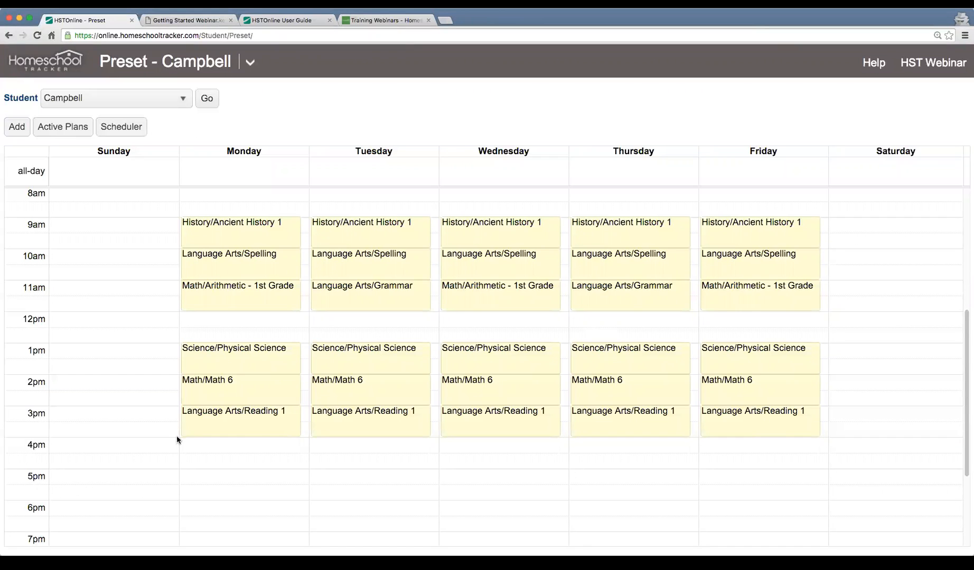
Open the scheduler with every active lesson plan included and set the day option to Preset
{"action": "left_click", "coordinate": [125, 134]}
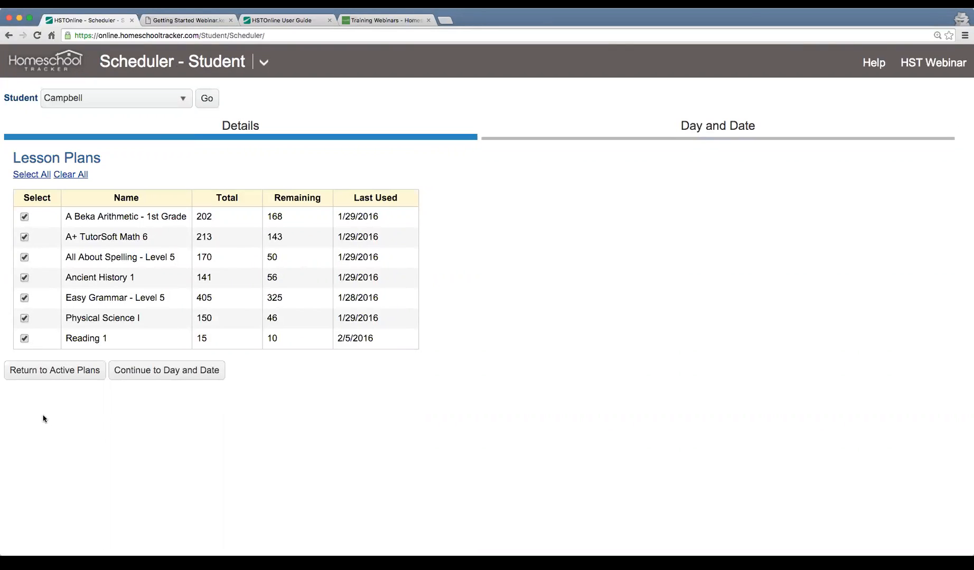
{"action": "left_click", "coordinate": [163, 381]}
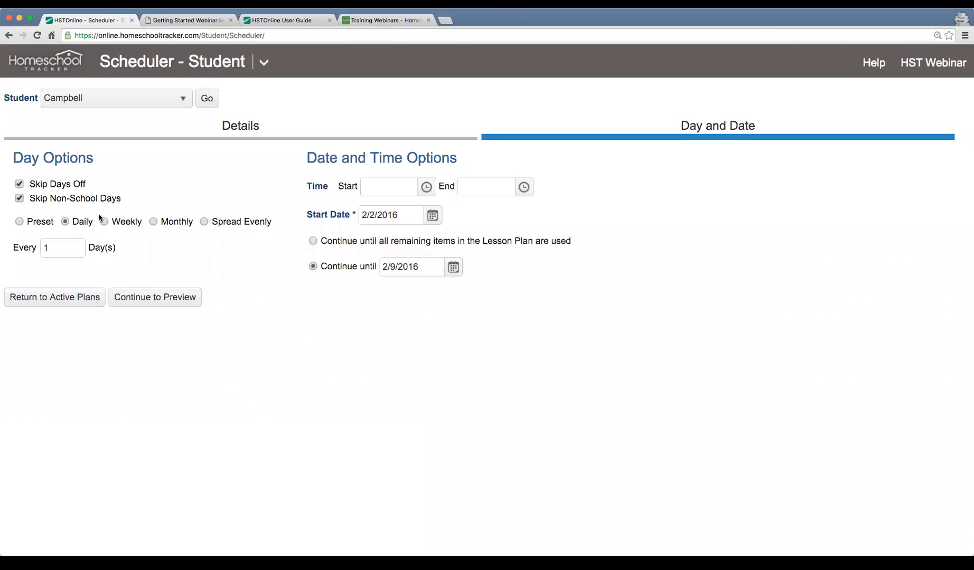
{"action": "left_click", "coordinate": [20, 223]}
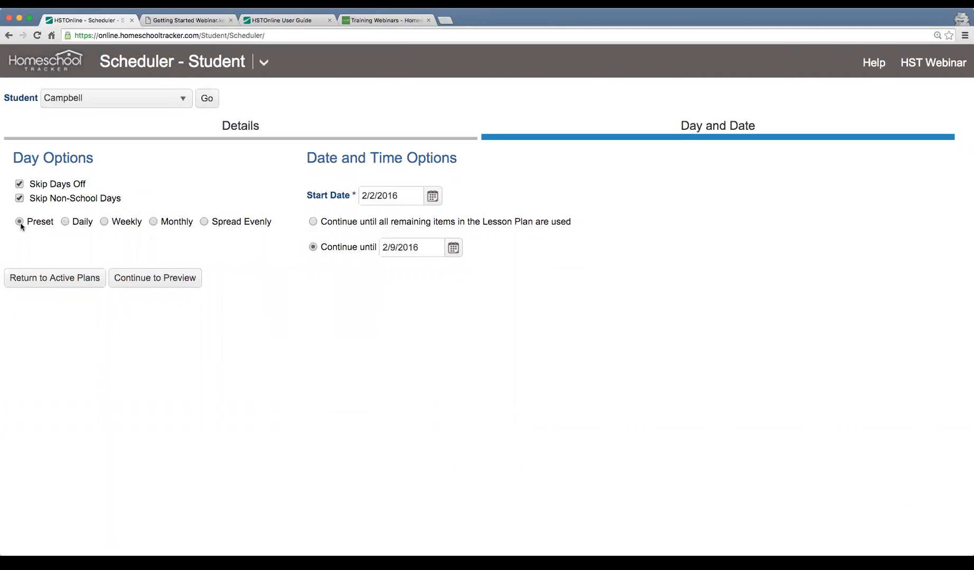
{"action": "left_click", "coordinate": [64, 222]}
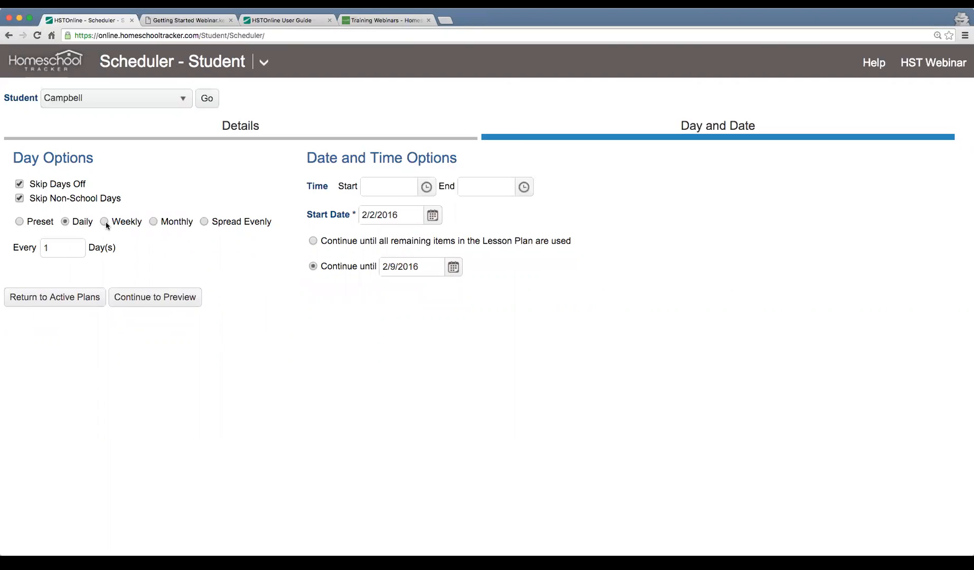
{"action": "left_click", "coordinate": [104, 222]}
{"action": "left_click", "coordinate": [20, 222]}
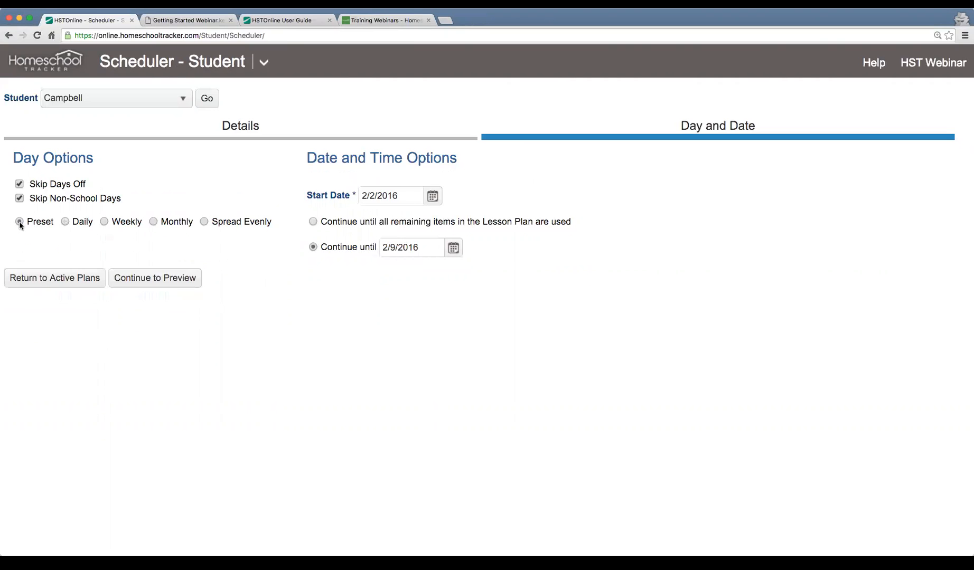
{"action": "left_click_drag", "start_coordinate": [14, 160], "coordinate": [93, 162]}
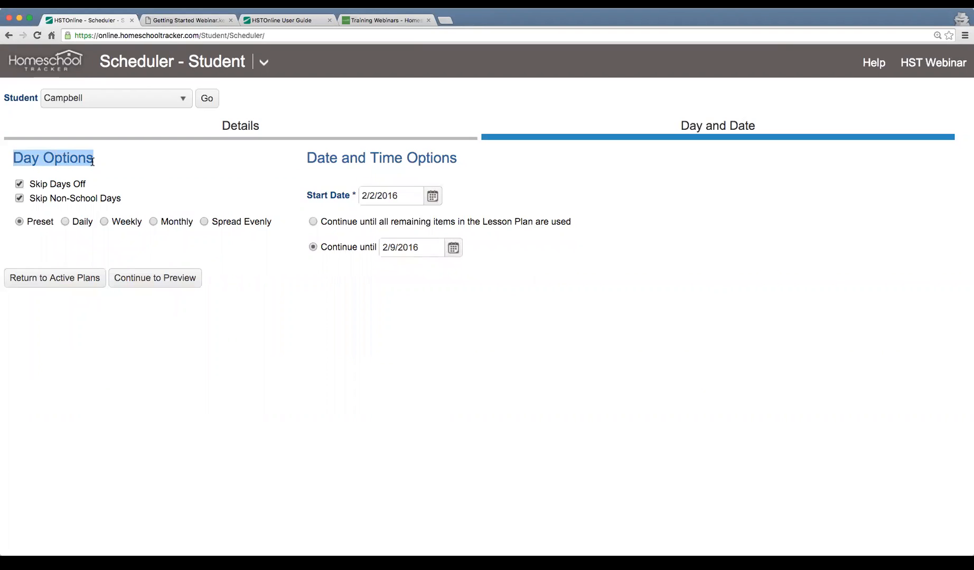
{"action": "left_click", "coordinate": [418, 337]}
Set the schedule to start on 2/8/2016 and continue until 2/12/2016, and generate the preview
{"action": "left_click", "coordinate": [432, 195]}
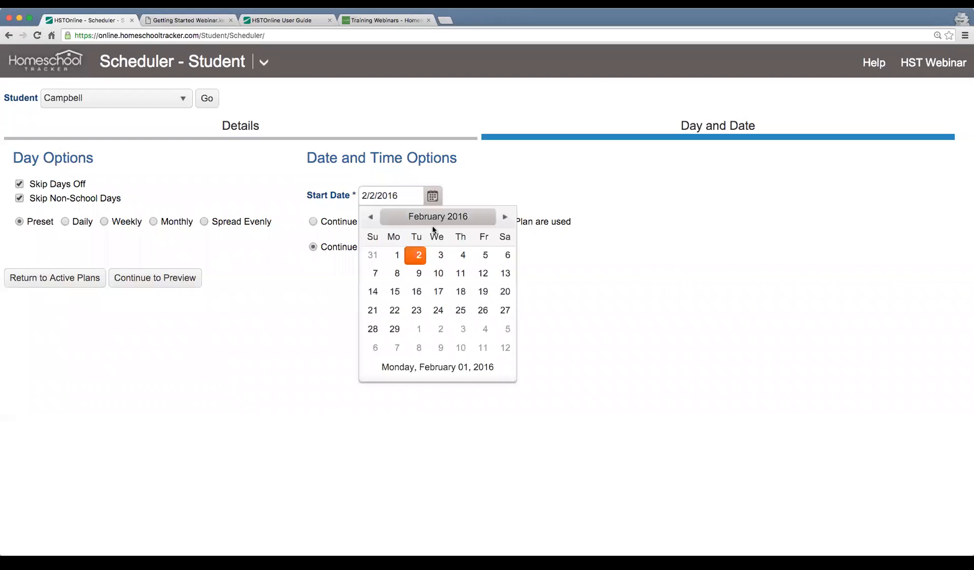
{"action": "left_click", "coordinate": [397, 274]}
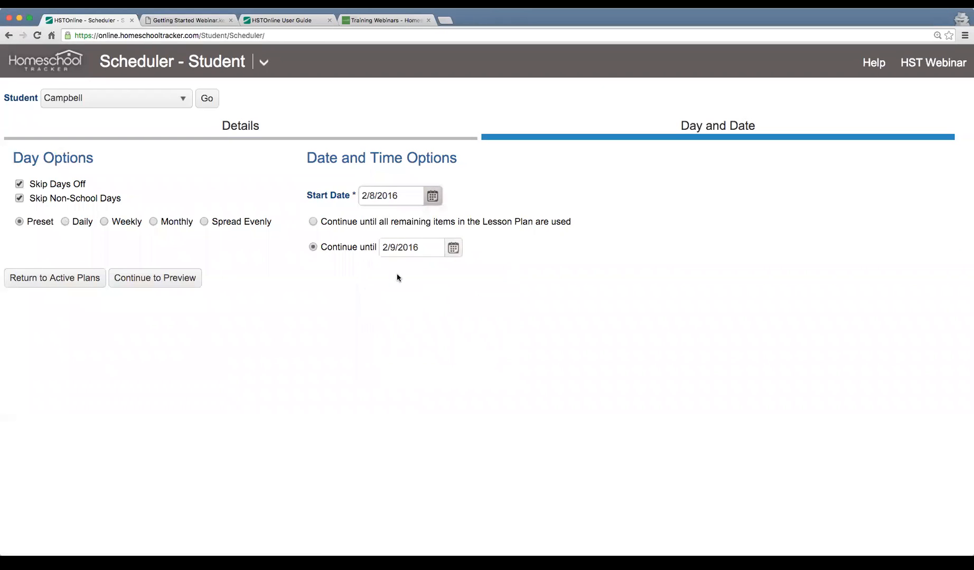
{"action": "left_click", "coordinate": [453, 248]}
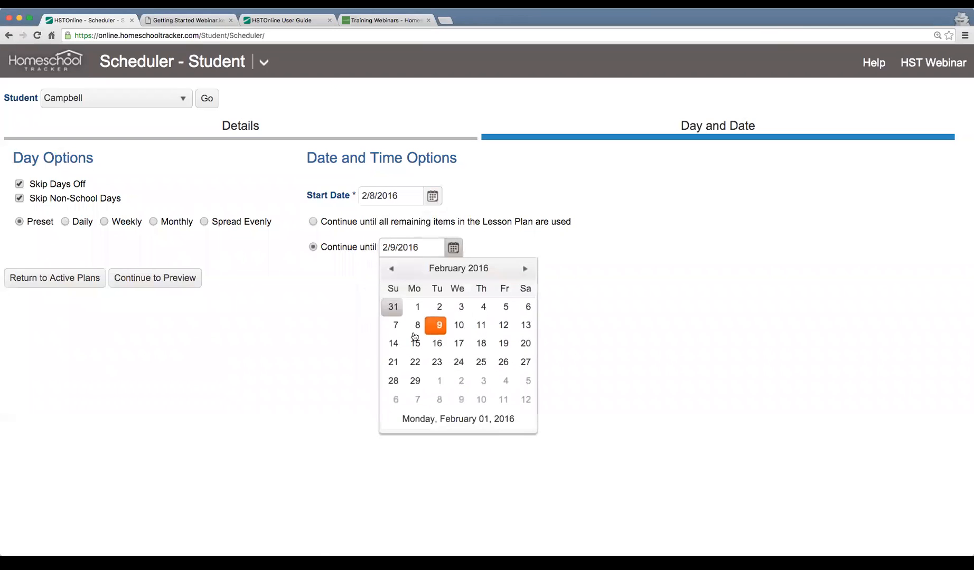
{"action": "left_click", "coordinate": [505, 330]}
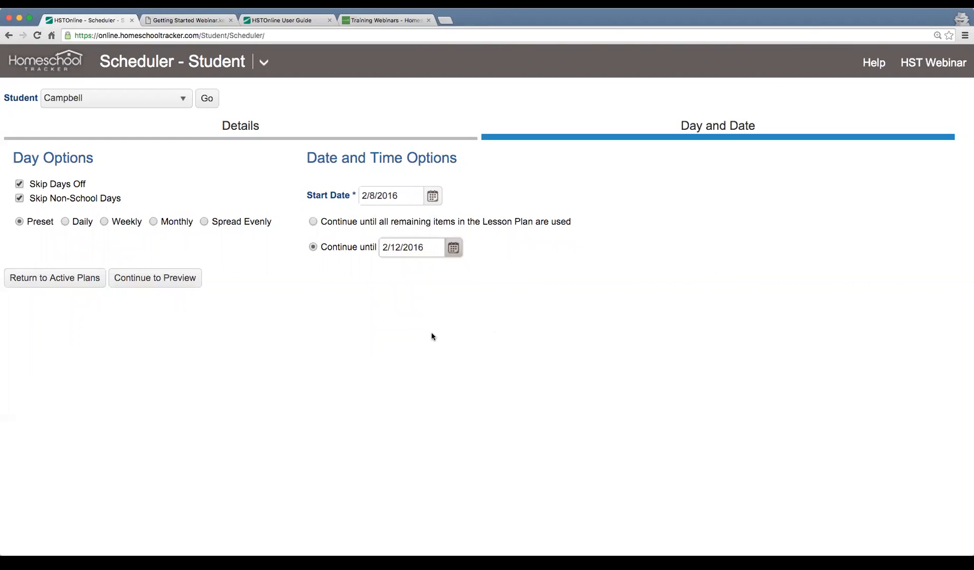
{"action": "left_click", "coordinate": [157, 284]}
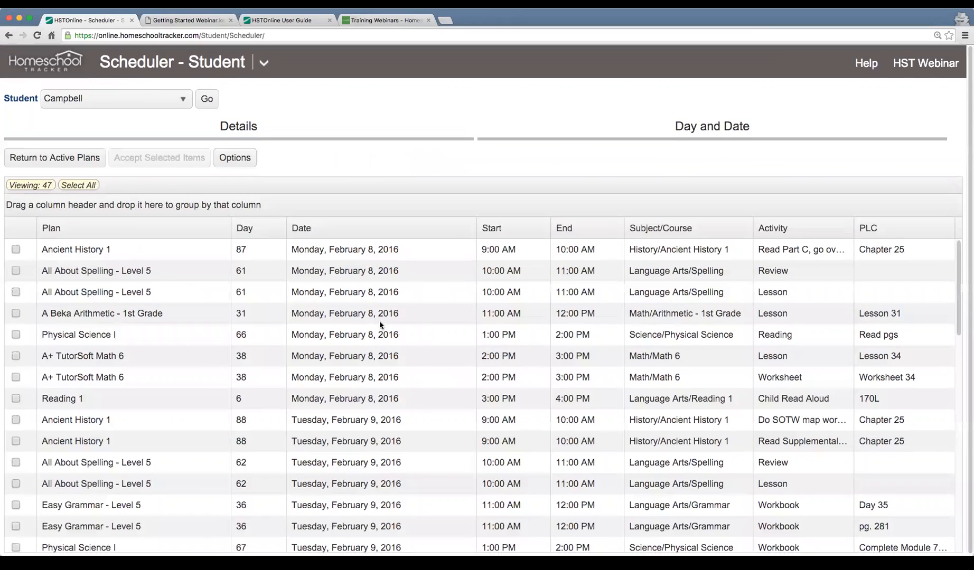
Examine the previewed items from Monday to Friday, picking out individual Ancient History 1, All About Spelling and Reading 1 entries
{"action": "scroll", "coordinate": [381, 325], "scroll_direction": "down", "scroll_amount": 3}
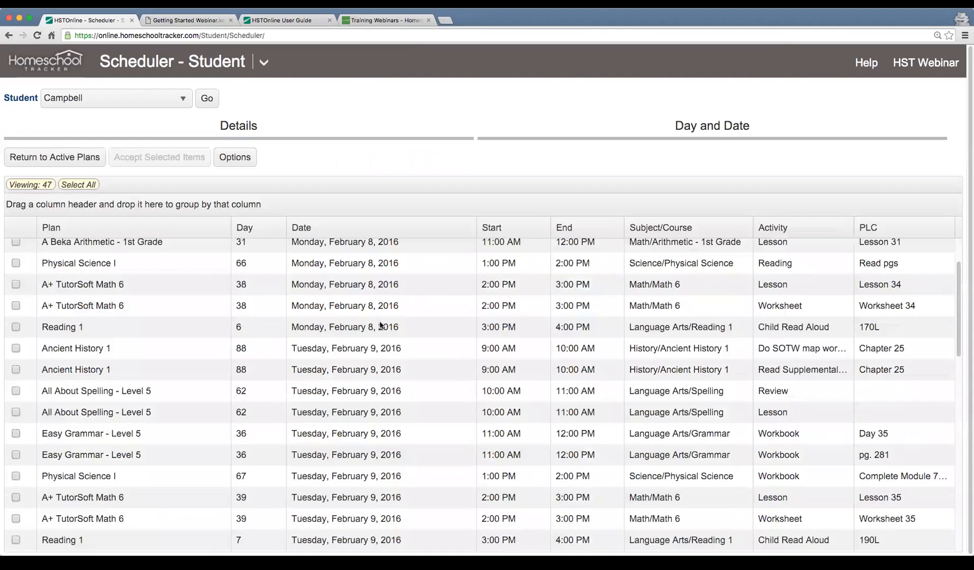
{"action": "scroll", "coordinate": [380, 325], "scroll_direction": "up", "scroll_amount": 3}
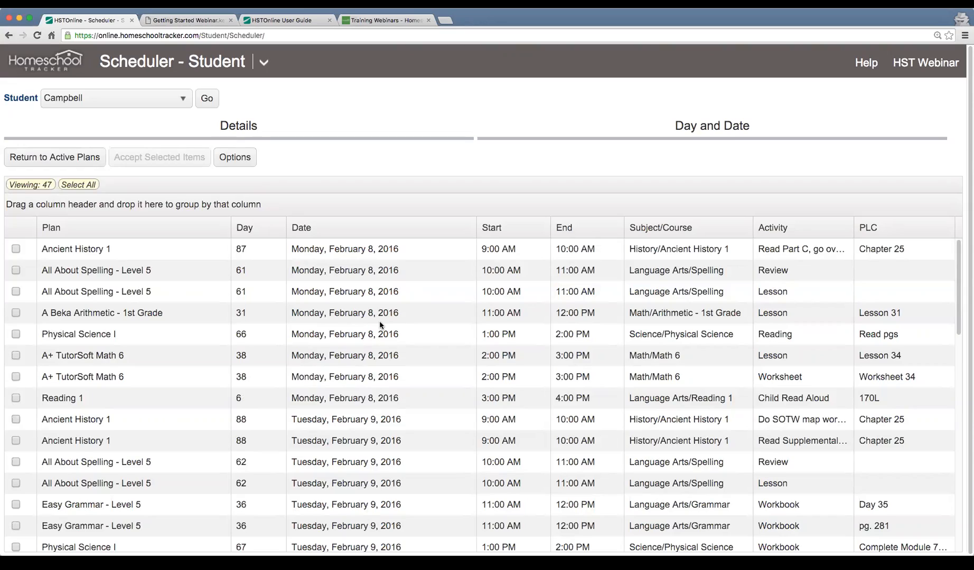
{"action": "scroll", "coordinate": [380, 325], "scroll_direction": "down", "scroll_amount": 10}
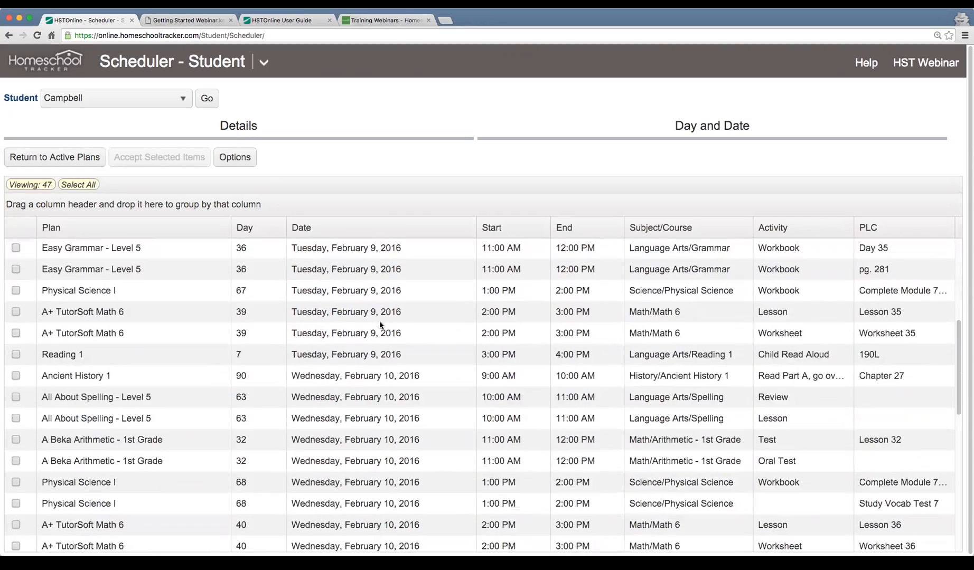
{"action": "scroll", "coordinate": [380, 325], "scroll_direction": "down", "scroll_amount": 5}
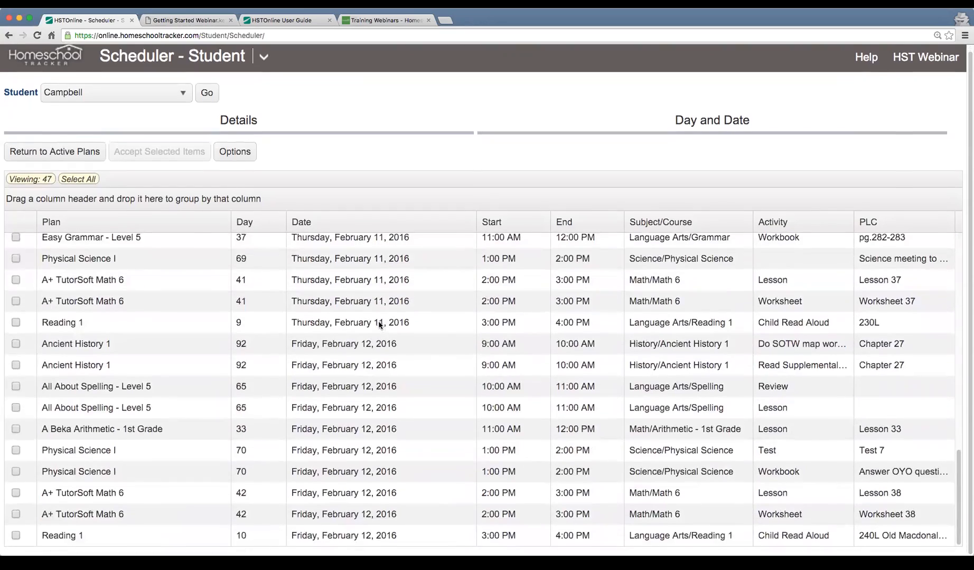
{"action": "scroll", "coordinate": [379, 325], "scroll_direction": "up", "scroll_amount": 8}
{"action": "scroll", "coordinate": [379, 323], "scroll_direction": "up", "scroll_amount": 8}
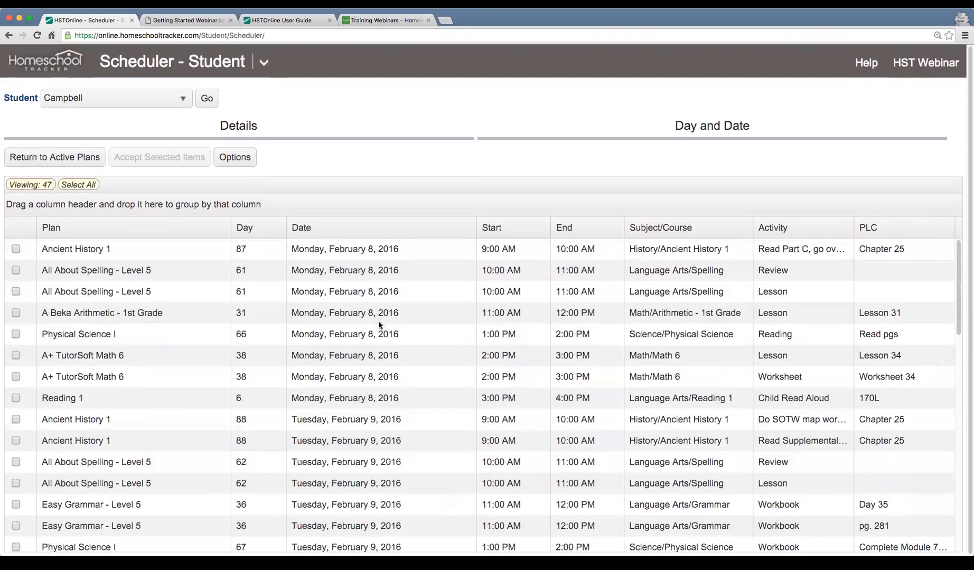
{"action": "left_click", "coordinate": [187, 249]}
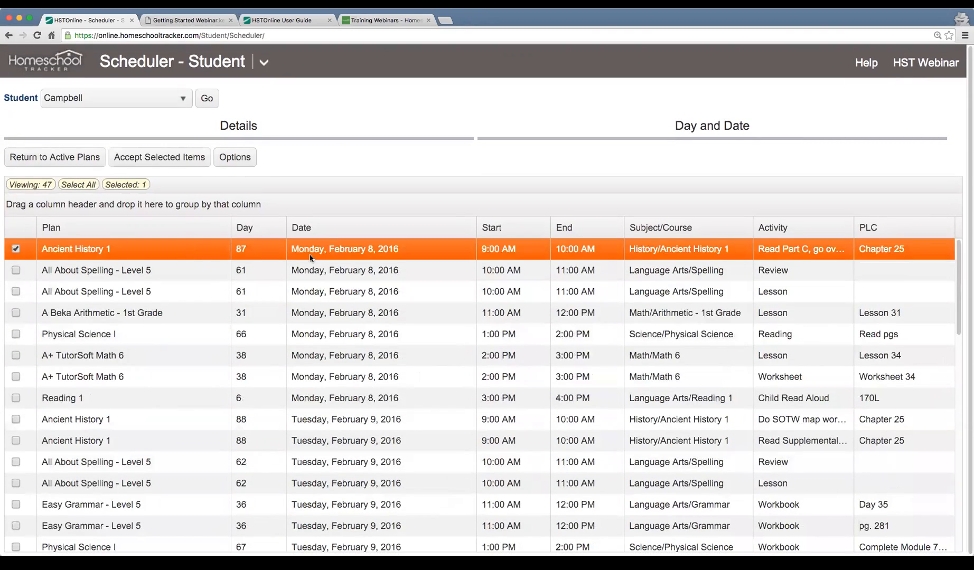
{"action": "left_click", "coordinate": [381, 271]}
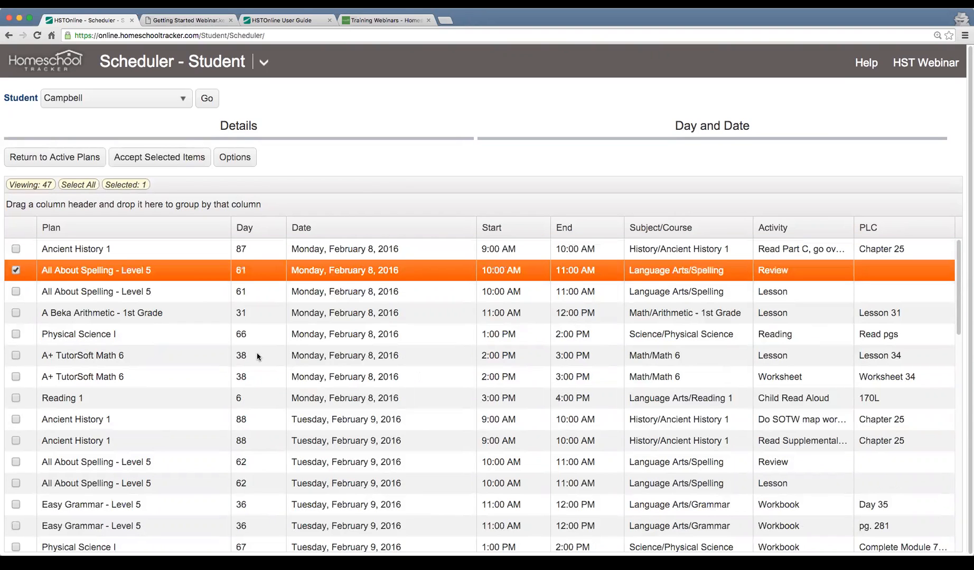
{"action": "left_click", "coordinate": [299, 397]}
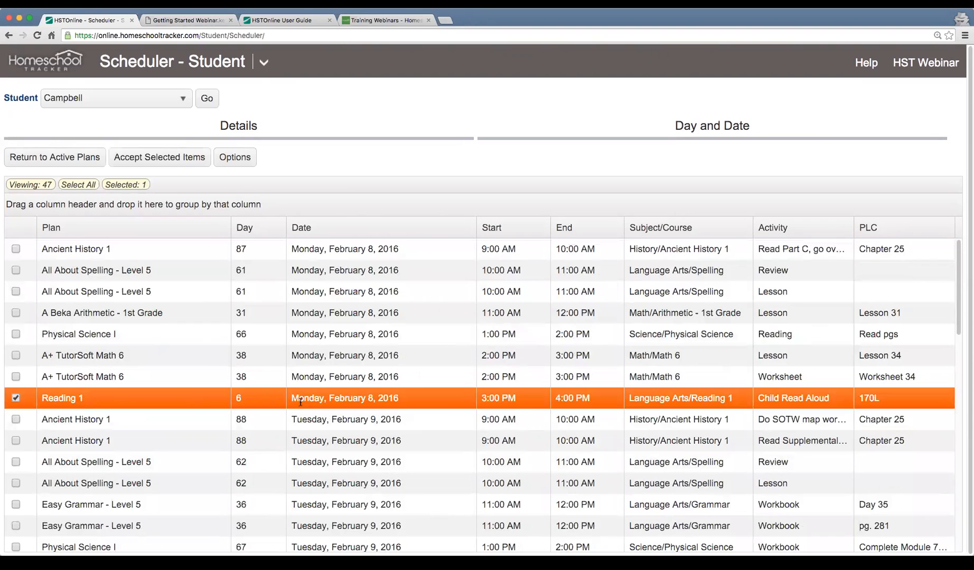
{"action": "scroll", "coordinate": [566, 404], "scroll_direction": "down", "scroll_amount": 3}
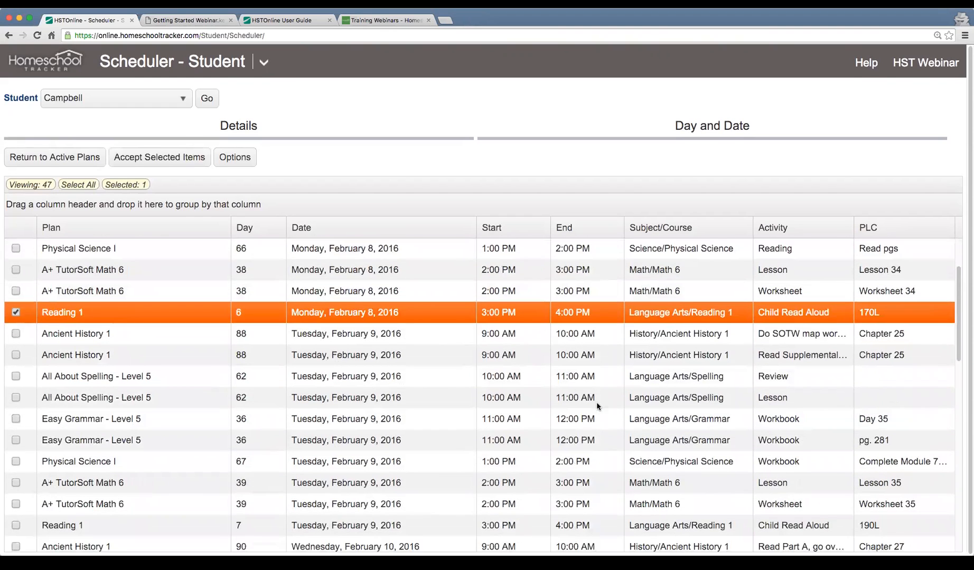
{"action": "left_click", "coordinate": [364, 505]}
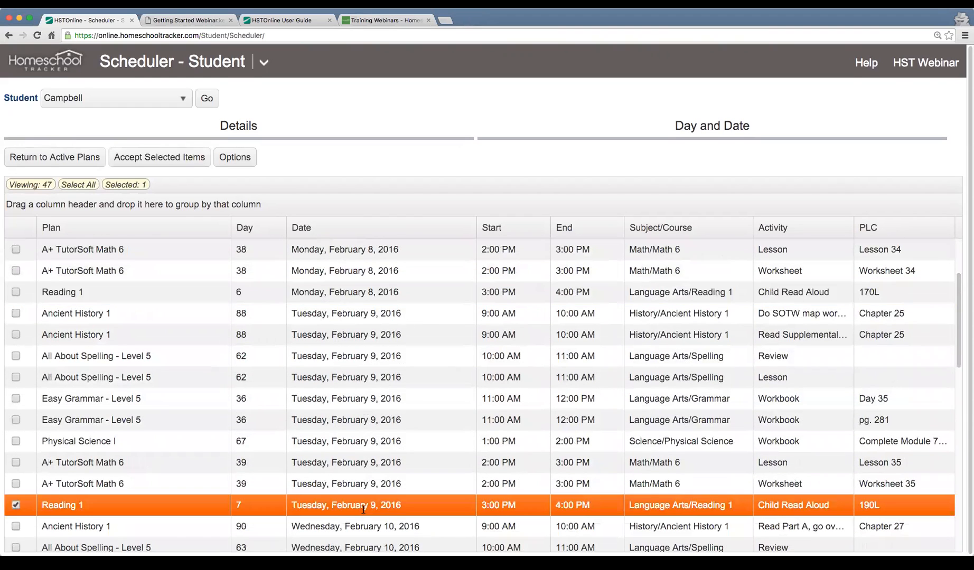
Select all previewed schedule items and accept them as the student's assignments
{"action": "scroll", "coordinate": [357, 364], "scroll_direction": "up", "scroll_amount": 3}
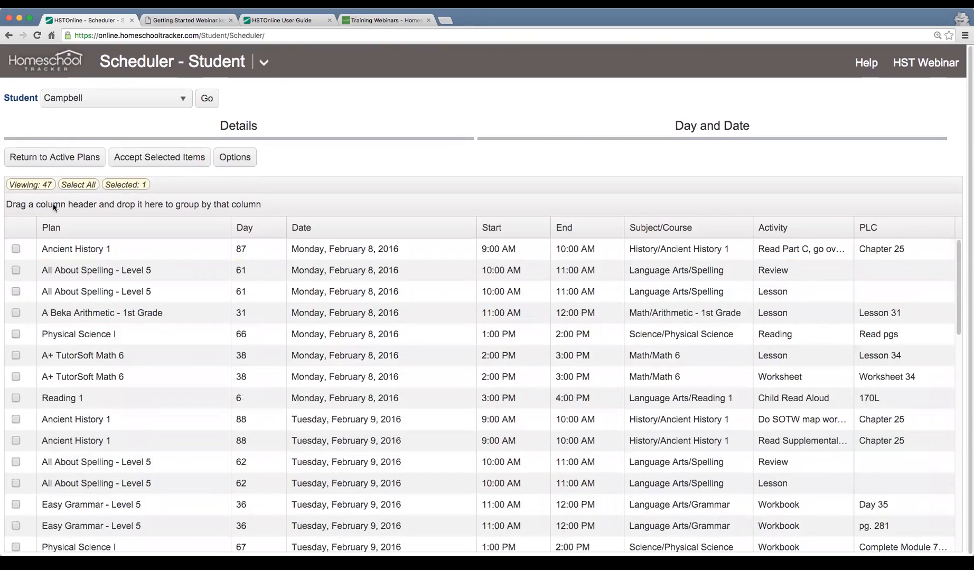
{"action": "left_click", "coordinate": [76, 188]}
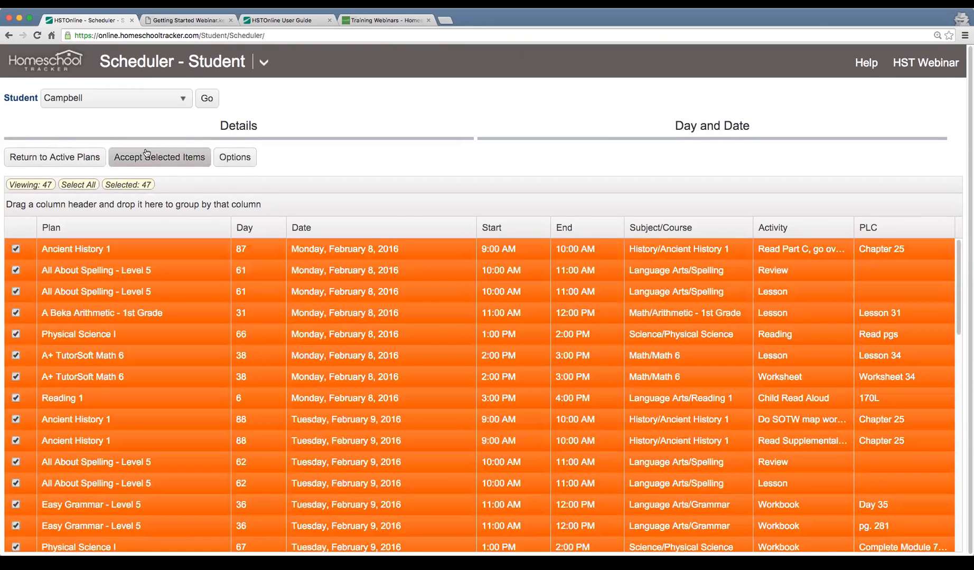
{"action": "left_click", "coordinate": [158, 163]}
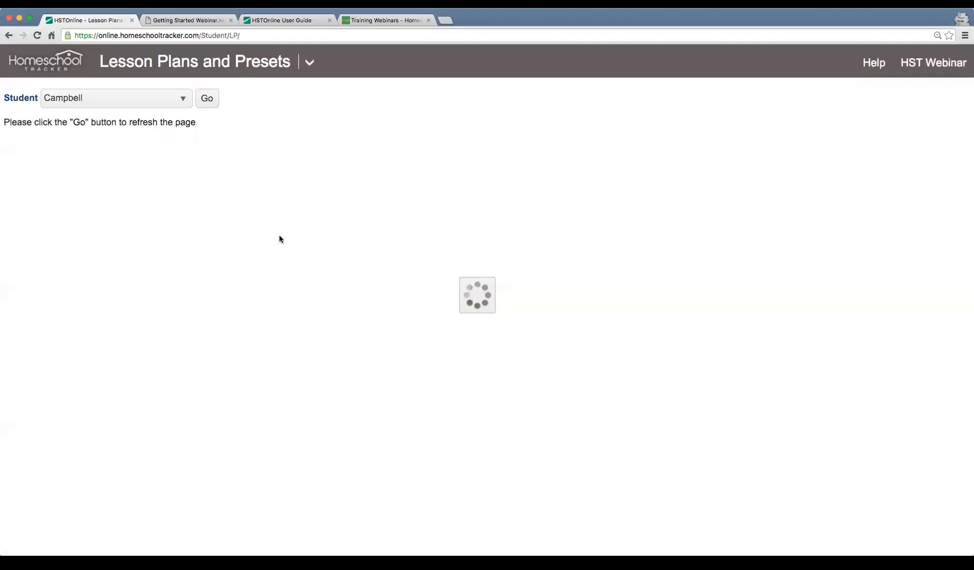
Open the agenda's calendar view and advance to the week of February 8, 2016
{"action": "left_click", "coordinate": [310, 64]}
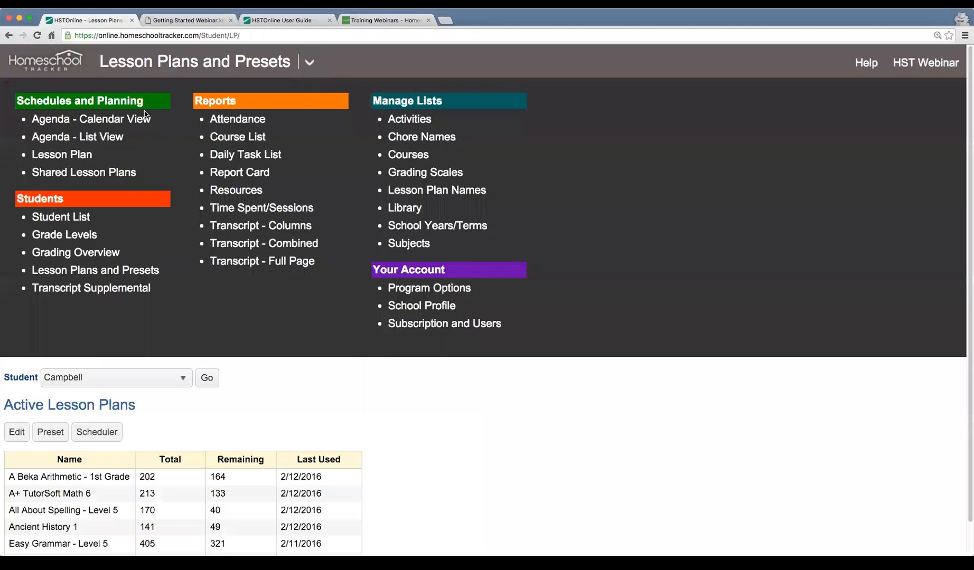
{"action": "left_click", "coordinate": [119, 121]}
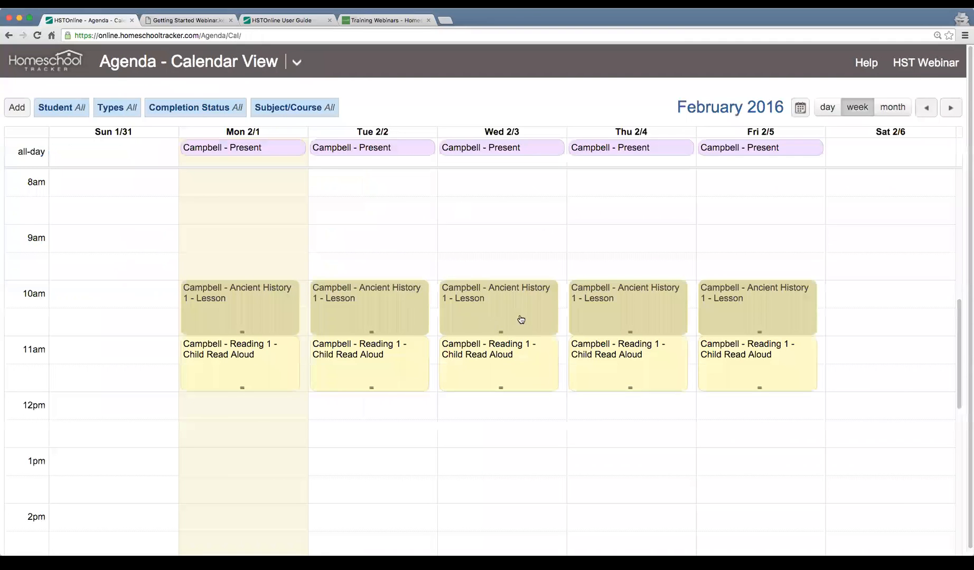
{"action": "left_click", "coordinate": [950, 108]}
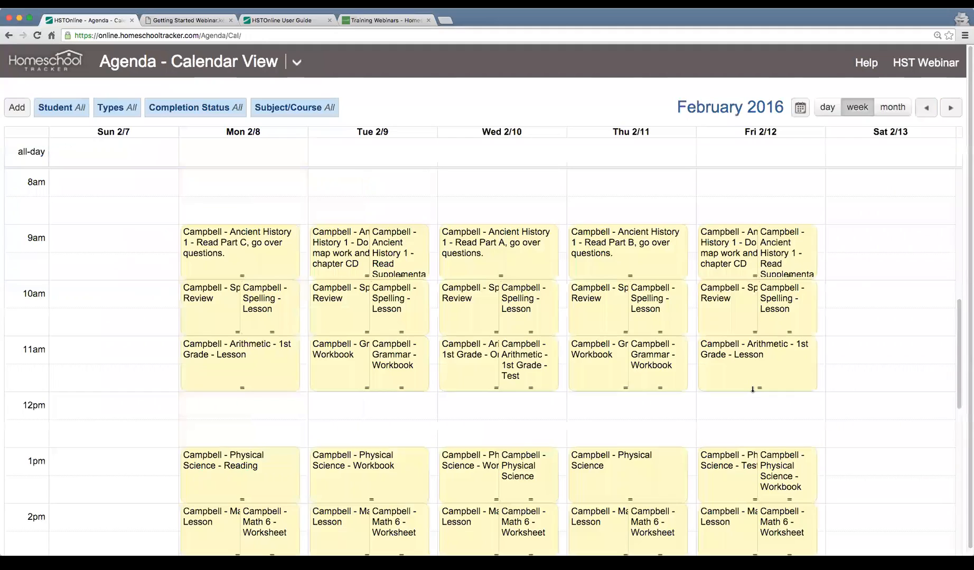
Examine the week's scheduled assignments from the 9 AM Ancient History 1 slot through the 3 PM Reading 1 slot
{"action": "scroll", "coordinate": [754, 387], "scroll_direction": "down", "scroll_amount": 1}
{"action": "scroll", "coordinate": [755, 386], "scroll_direction": "down", "scroll_amount": 2}
{"action": "scroll", "coordinate": [754, 387], "scroll_direction": "up", "scroll_amount": 1}
{"action": "scroll", "coordinate": [754, 387], "scroll_direction": "up", "scroll_amount": 1}
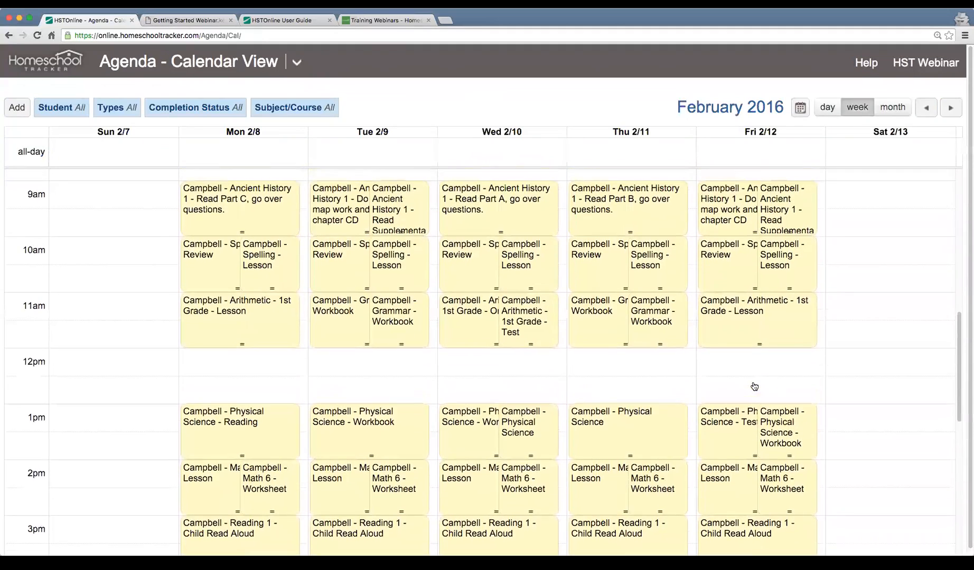
{"action": "scroll", "coordinate": [754, 387], "scroll_direction": "down", "scroll_amount": 1}
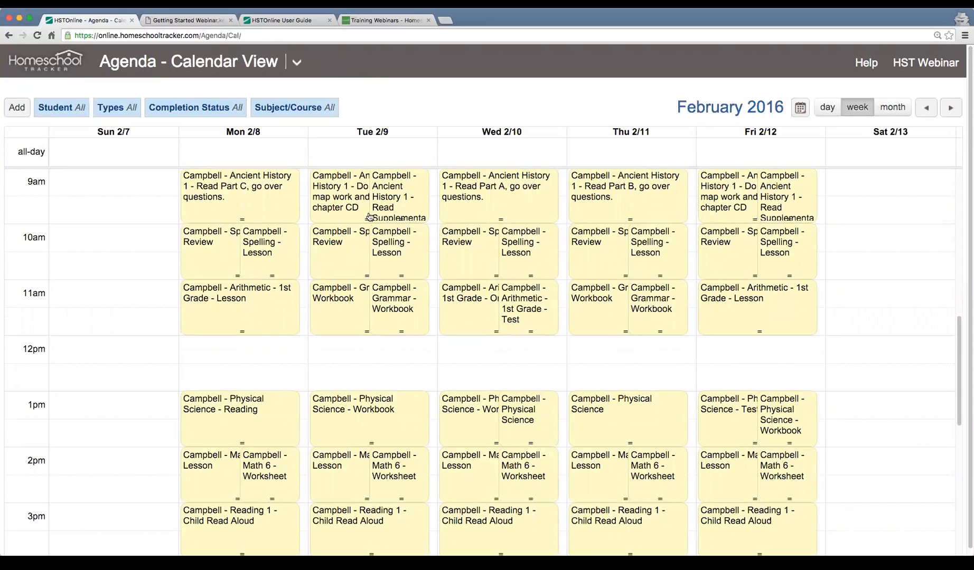
{"action": "scroll", "coordinate": [451, 332], "scroll_direction": "down", "scroll_amount": 2}
{"action": "scroll", "coordinate": [452, 331], "scroll_direction": "up", "scroll_amount": 2}
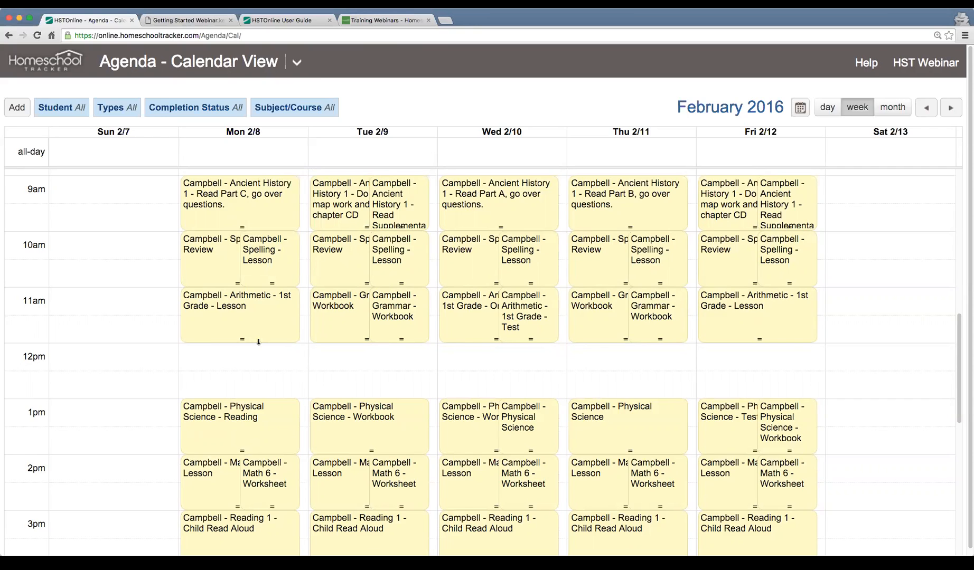
{"action": "scroll", "coordinate": [279, 341], "scroll_direction": "down", "scroll_amount": 1}
{"action": "scroll", "coordinate": [280, 344], "scroll_direction": "up", "scroll_amount": 3}
{"action": "scroll", "coordinate": [280, 344], "scroll_direction": "down", "scroll_amount": 2}
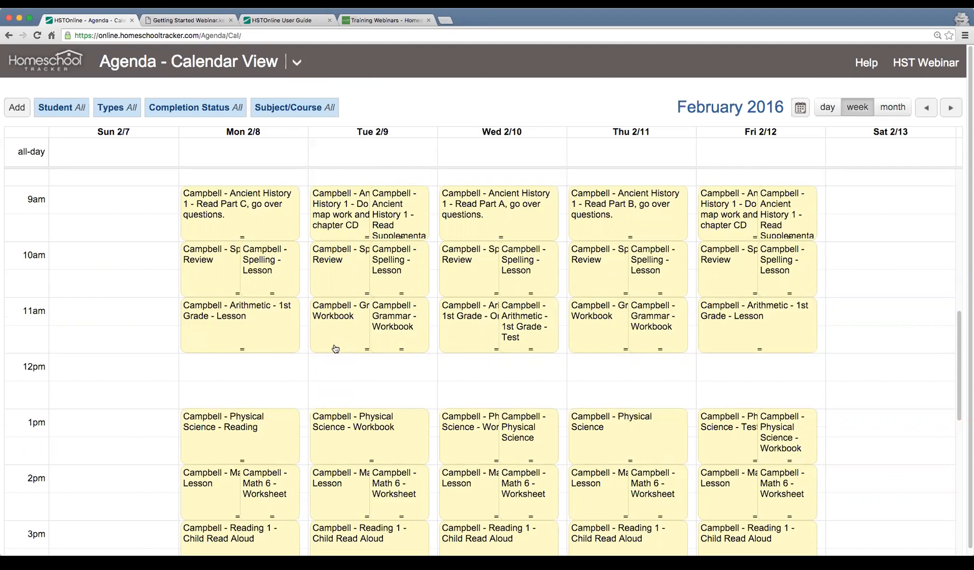
{"action": "scroll", "coordinate": [335, 347], "scroll_direction": "down", "scroll_amount": 2}
{"action": "scroll", "coordinate": [331, 349], "scroll_direction": "up", "scroll_amount": 2}
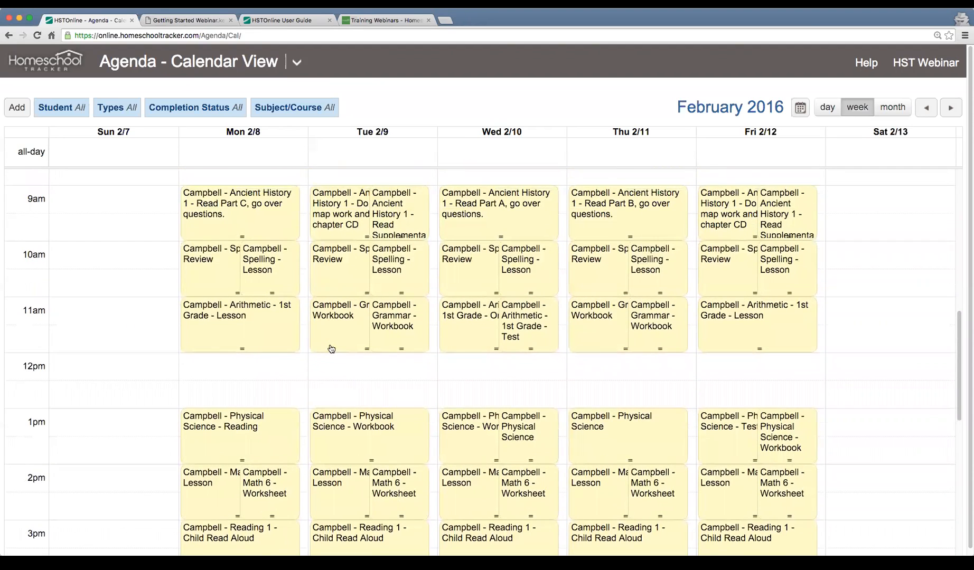
{"action": "scroll", "coordinate": [332, 348], "scroll_direction": "down", "scroll_amount": 1}
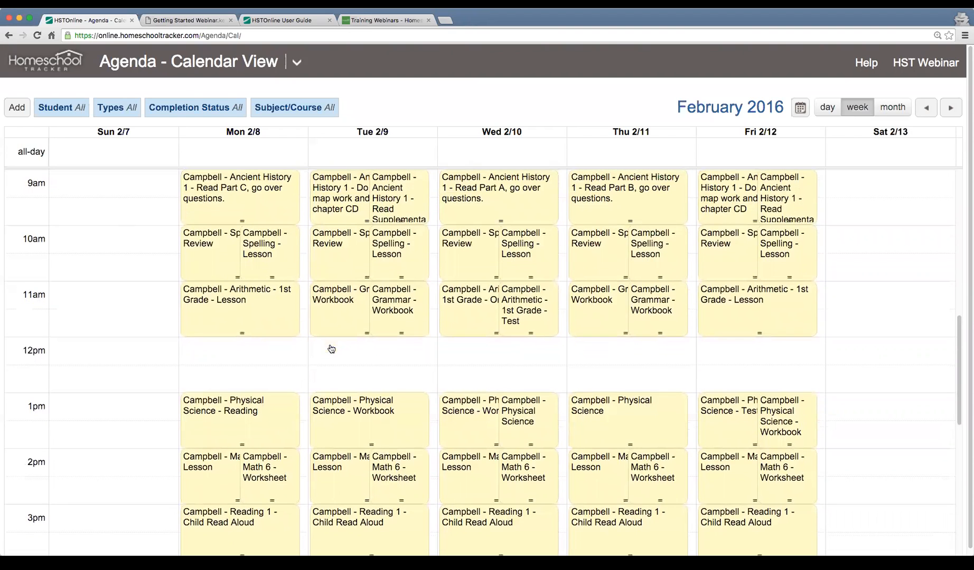
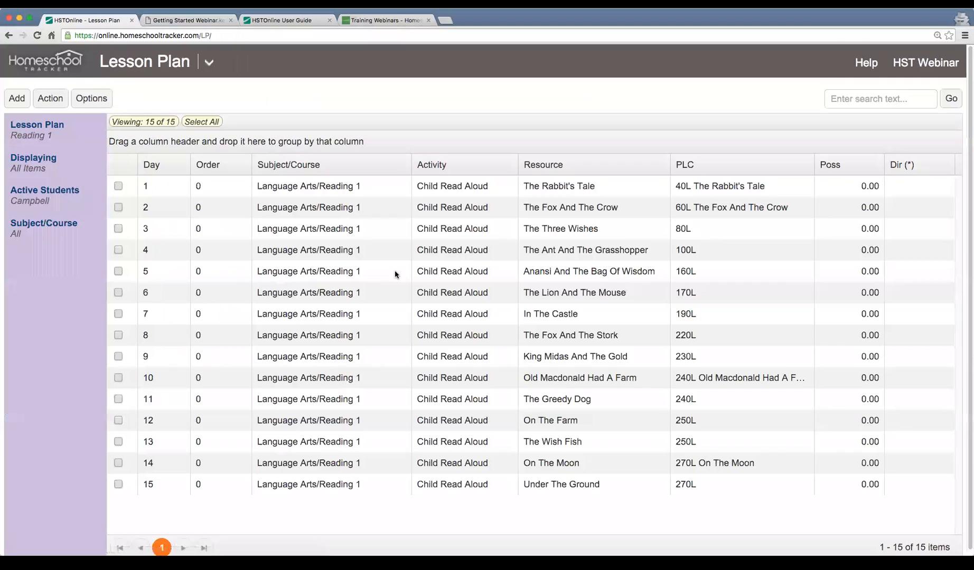
Examine the first Reading 1 lesson plan items, picking out individual entries from day 1 to day 5
{"action": "left_click", "coordinate": [358, 187]}
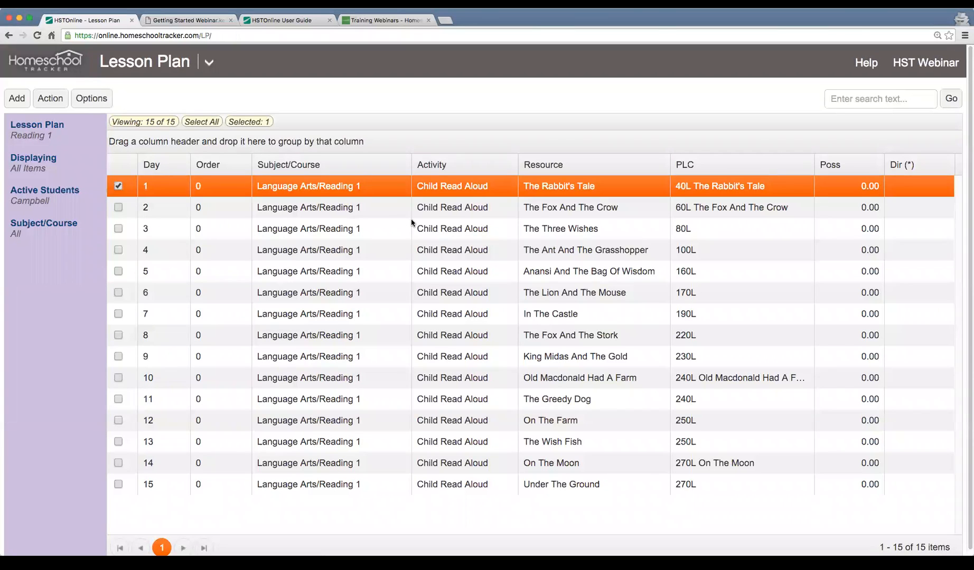
{"action": "left_click", "coordinate": [410, 222]}
{"action": "left_click", "coordinate": [329, 189]}
{"action": "left_click", "coordinate": [468, 206]}
{"action": "left_click", "coordinate": [374, 230]}
{"action": "left_click", "coordinate": [370, 256]}
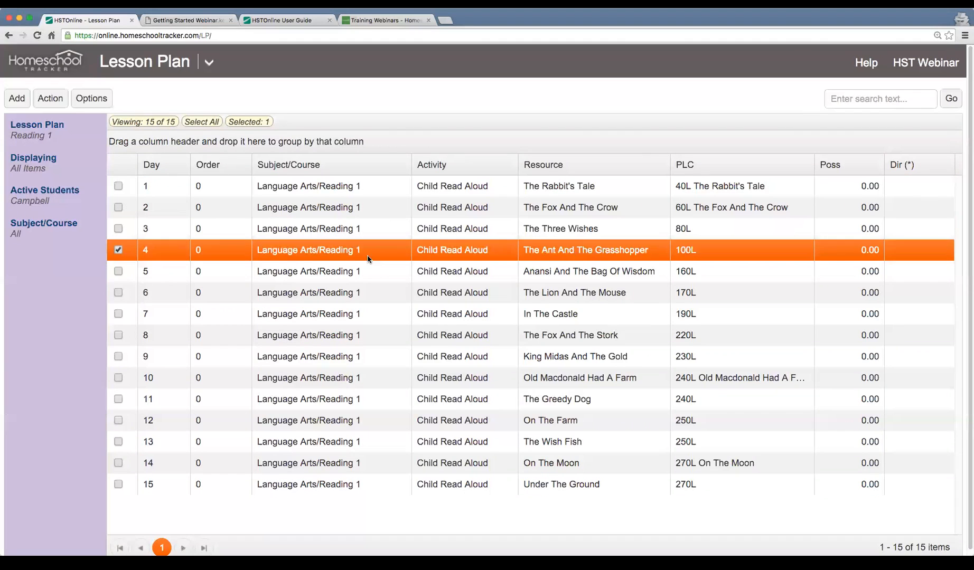
{"action": "left_click", "coordinate": [368, 272]}
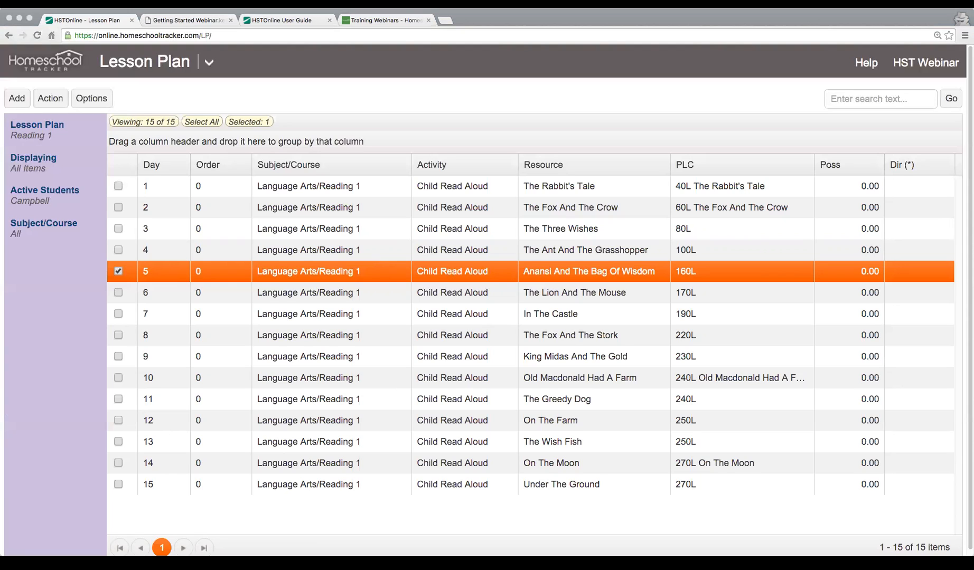
{"action": "left_click", "coordinate": [256, 95]}
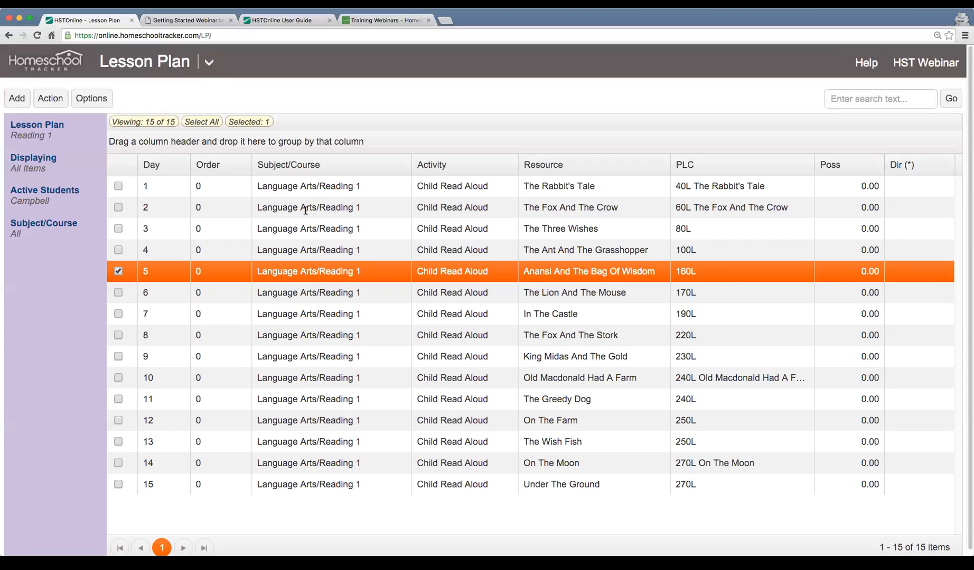
{"action": "left_click", "coordinate": [304, 190]}
{"action": "left_click", "coordinate": [303, 207]}
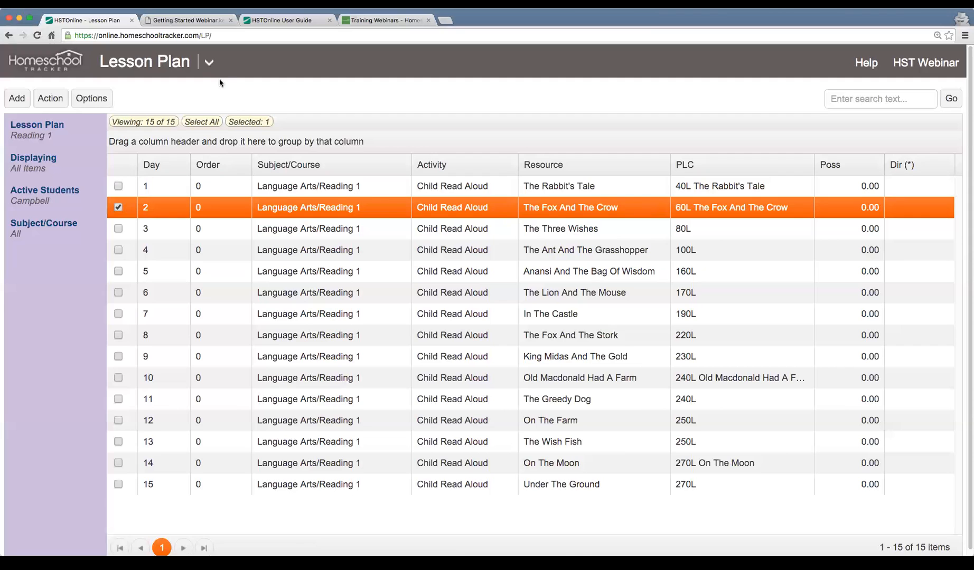
Open the agenda's calendar view and show the morning assignments for the week of February 8, 2016
{"action": "left_click", "coordinate": [209, 63]}
{"action": "left_click", "coordinate": [110, 121]}
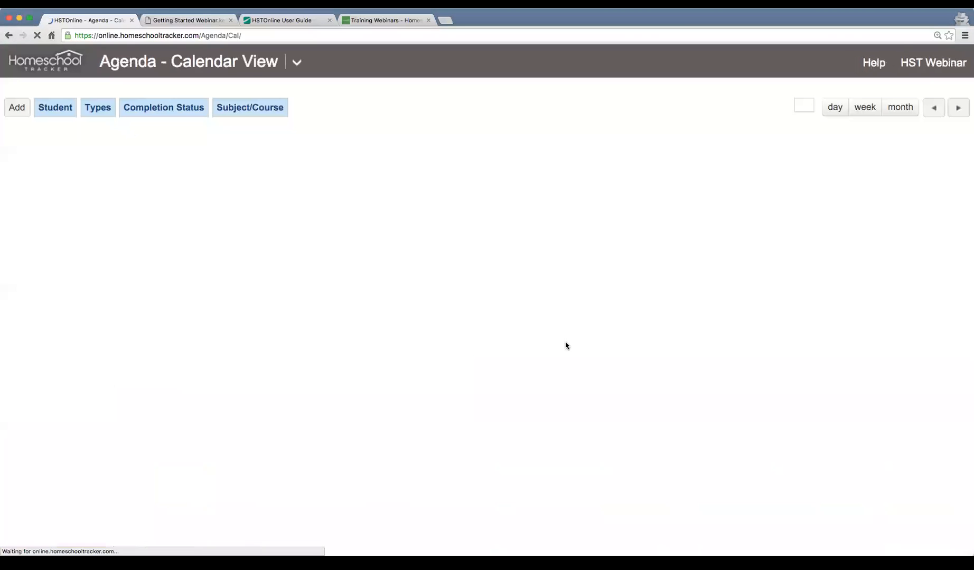
{"action": "scroll", "coordinate": [608, 383], "scroll_direction": "down", "scroll_amount": 2}
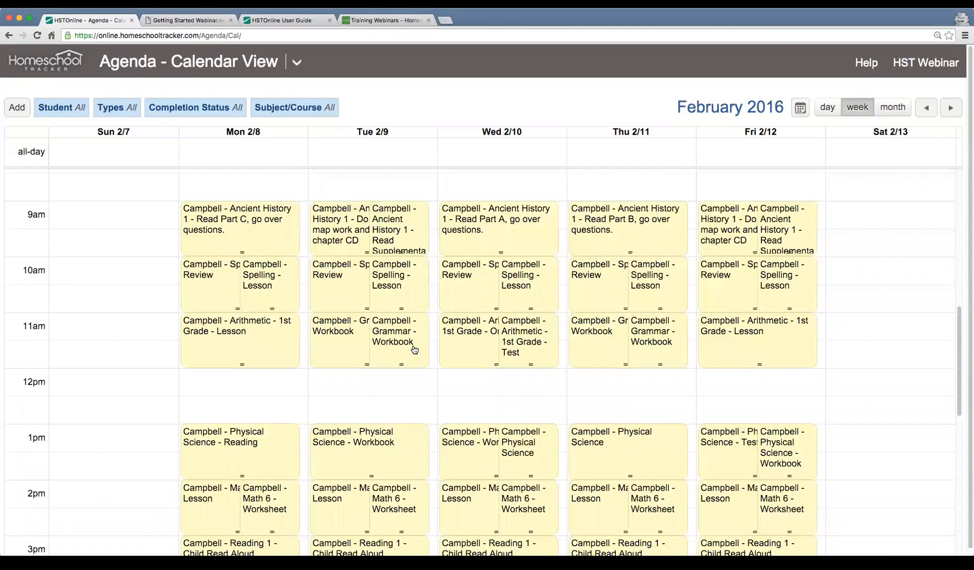
Edit Monday's 9 AM Ancient History 1 assignment, set its P/L/C to Chapter 26 and save it
{"action": "left_click", "coordinate": [226, 226]}
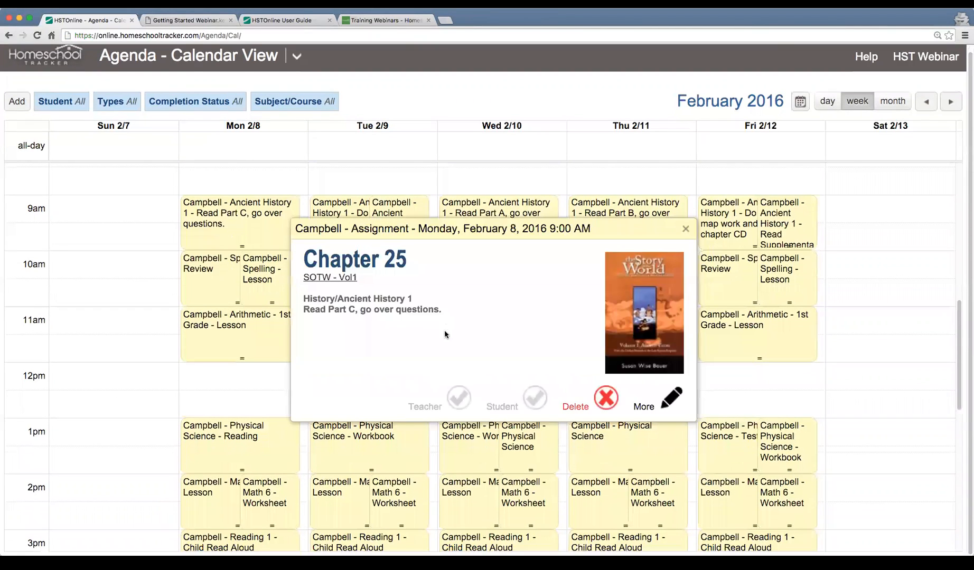
{"action": "left_click", "coordinate": [666, 399]}
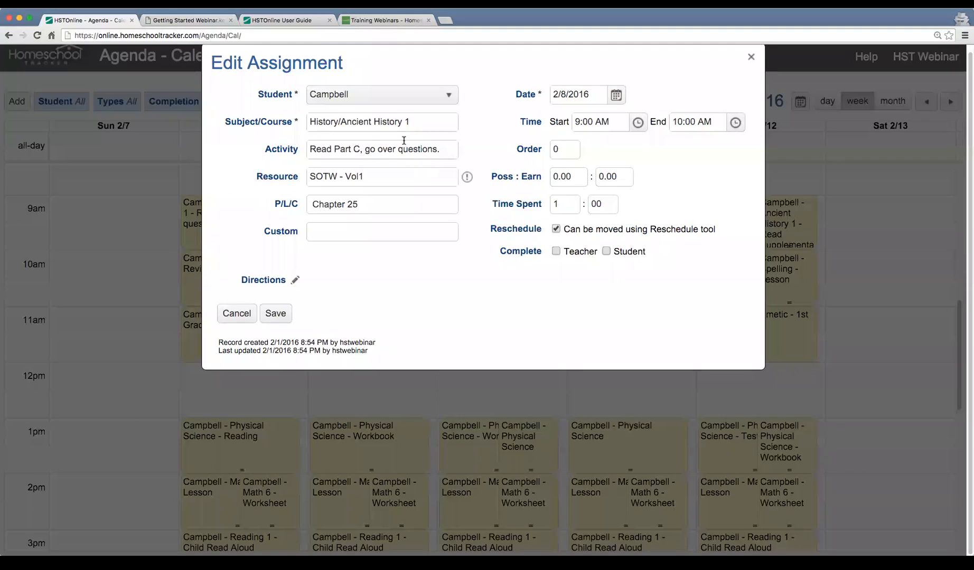
{"action": "left_click_drag", "start_coordinate": [449, 151], "coordinate": [258, 135]}
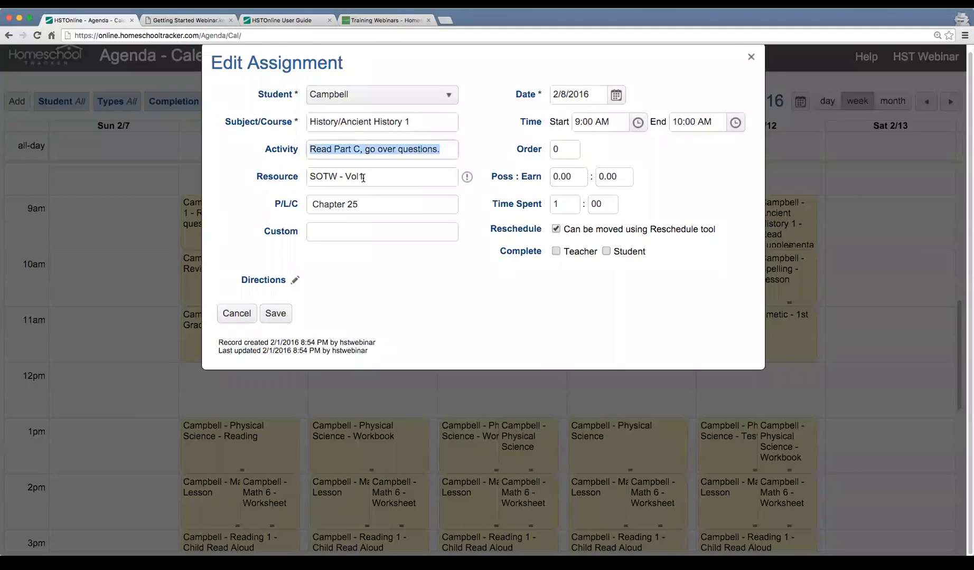
{"action": "left_click", "coordinate": [368, 205]}
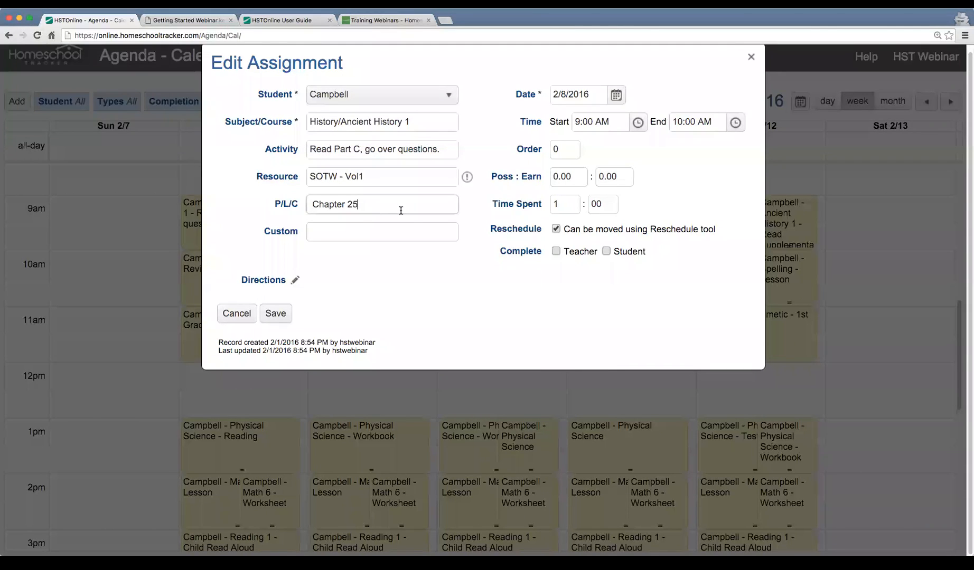
{"action": "left_click", "coordinate": [274, 315]}
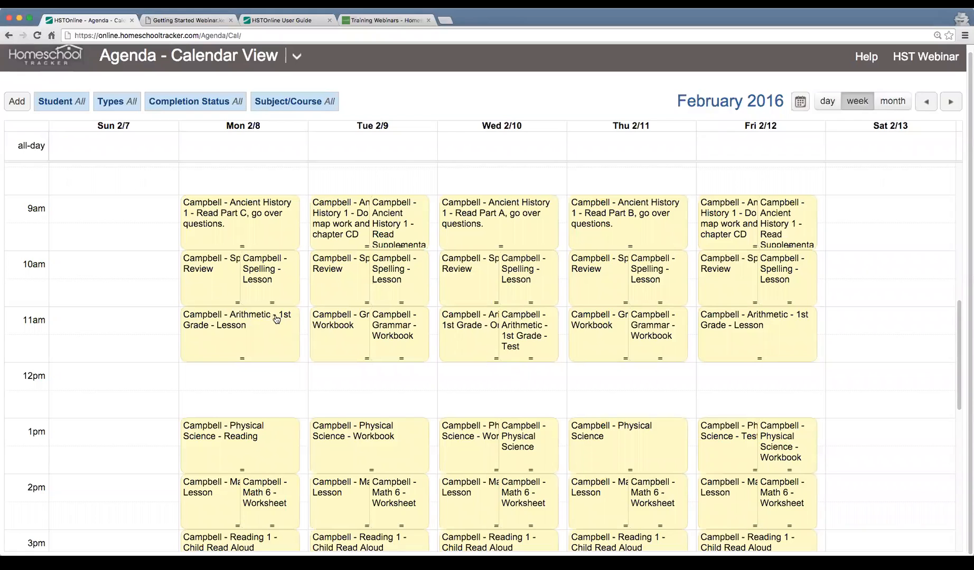
Review the details of the edited Monday 9 AM Ancient History 1 assignment and close them
{"action": "left_click", "coordinate": [246, 233]}
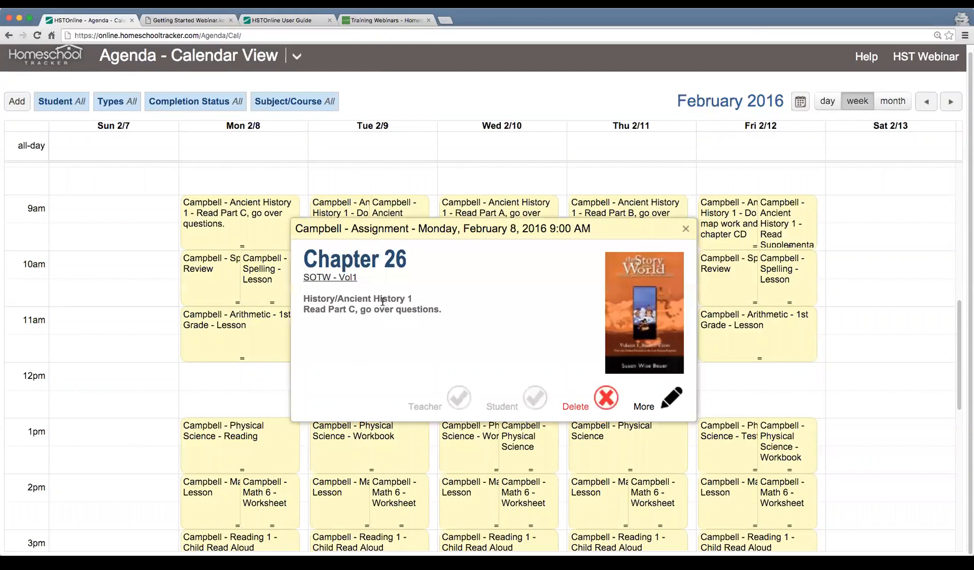
{"action": "left_click", "coordinate": [685, 228]}
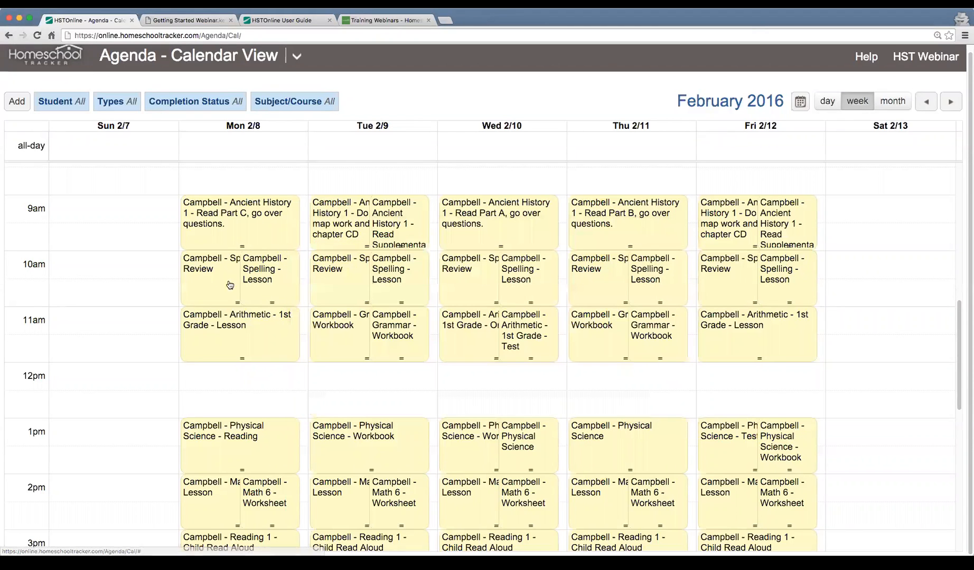
{"action": "left_click", "coordinate": [268, 236]}
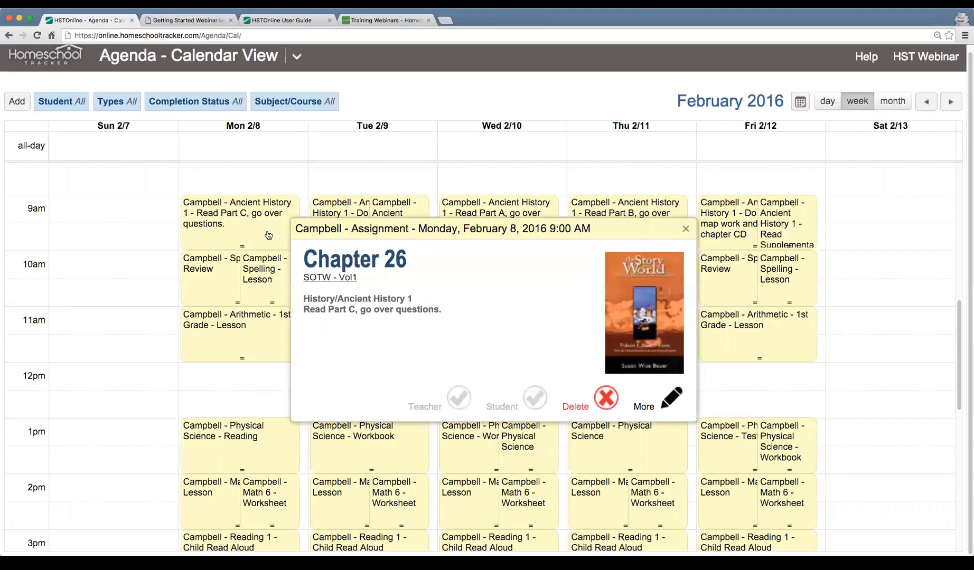
{"action": "left_click", "coordinate": [686, 229]}
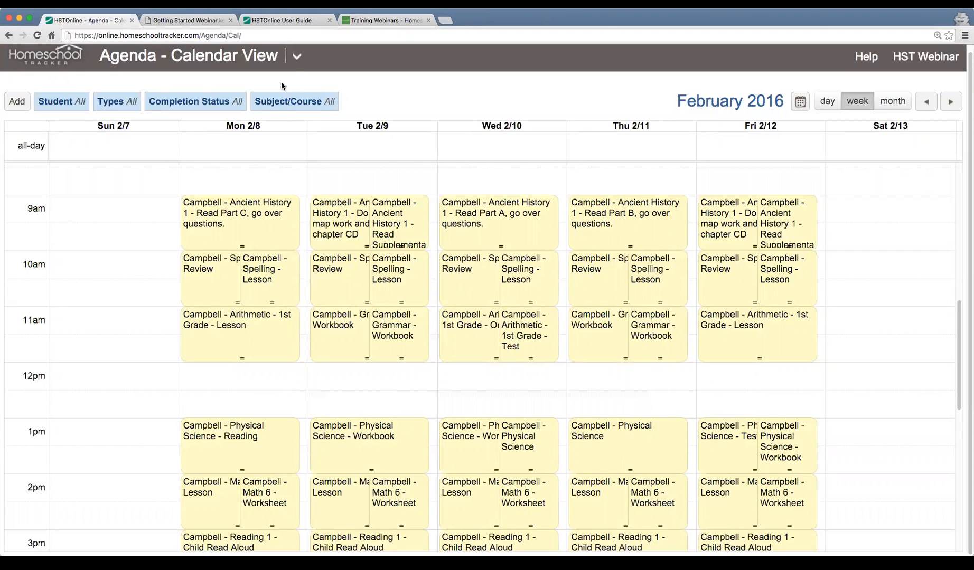
Try entering "Lesson Plan lkejrklejr" as Custom text on Monday's 9 AM Ancient History 1 assignment, and cancel the edit
{"action": "left_click", "coordinate": [260, 236]}
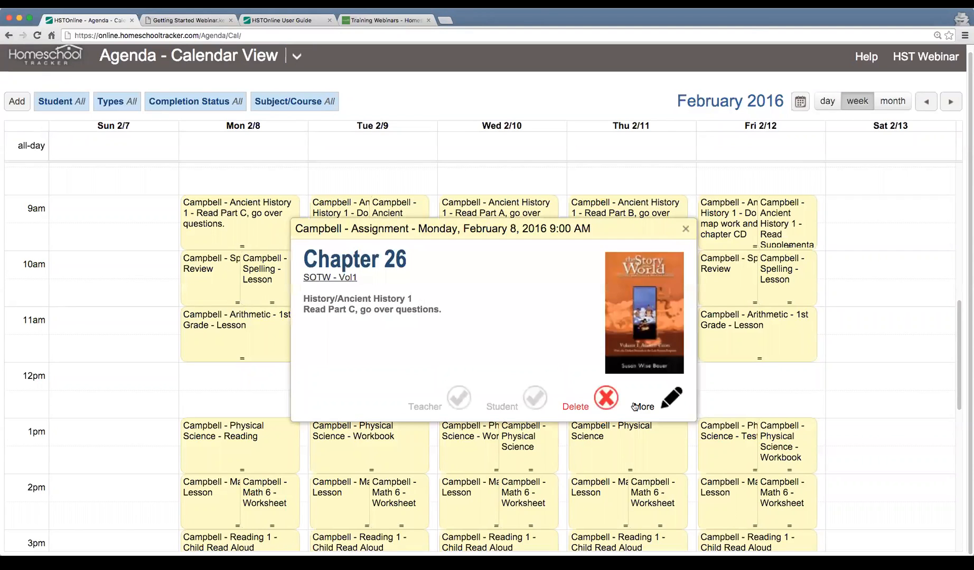
{"action": "left_click", "coordinate": [671, 399]}
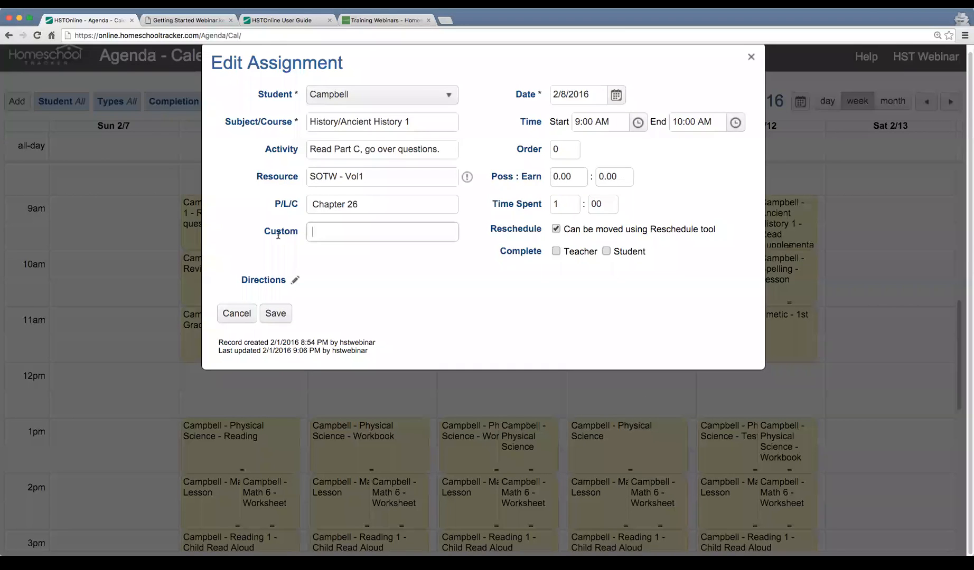
{"action": "left_click", "coordinate": [315, 237]}
{"action": "type", "text": "Lesson Plan lkejrklejr"}
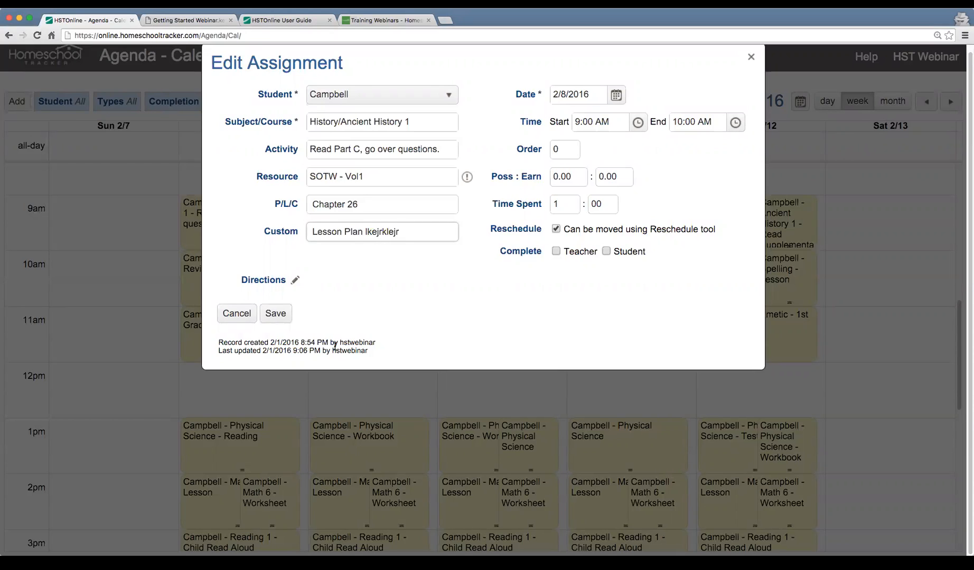
{"action": "left_click_drag", "start_coordinate": [317, 232], "coordinate": [400, 232]}
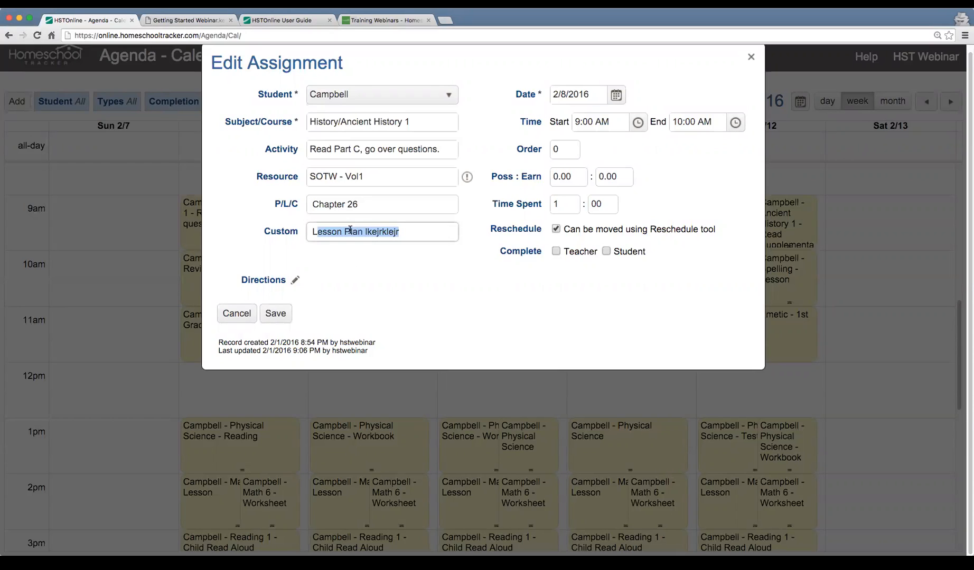
{"action": "left_click", "coordinate": [240, 317]}
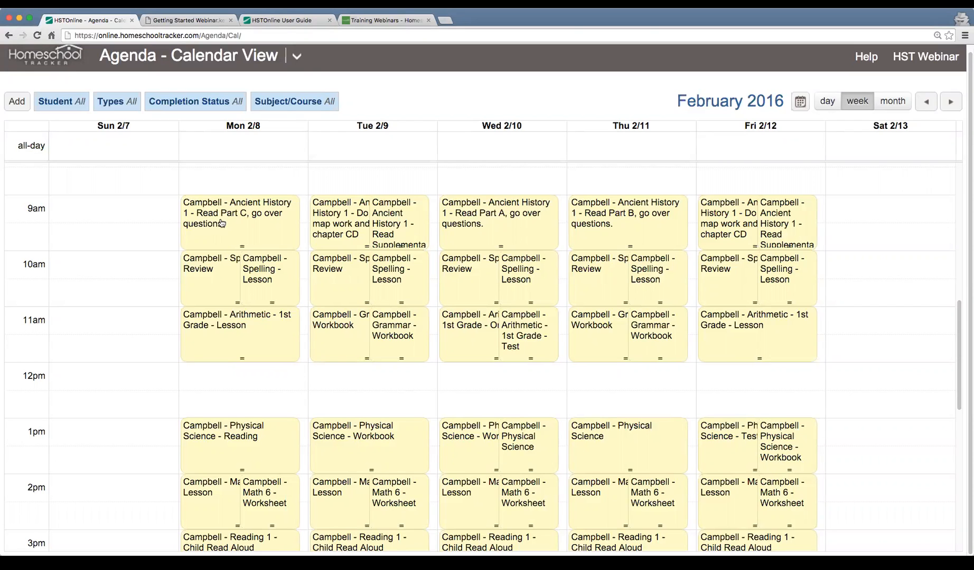
Return to the lesson plan and display the Reading 1 items by student usage with status Both
{"action": "left_click", "coordinate": [296, 56]}
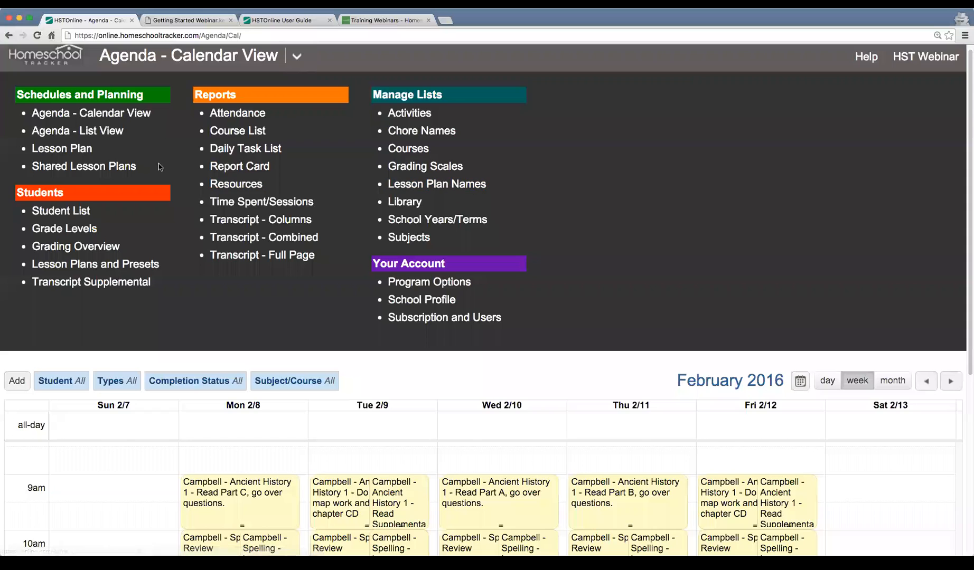
{"action": "left_click", "coordinate": [74, 149]}
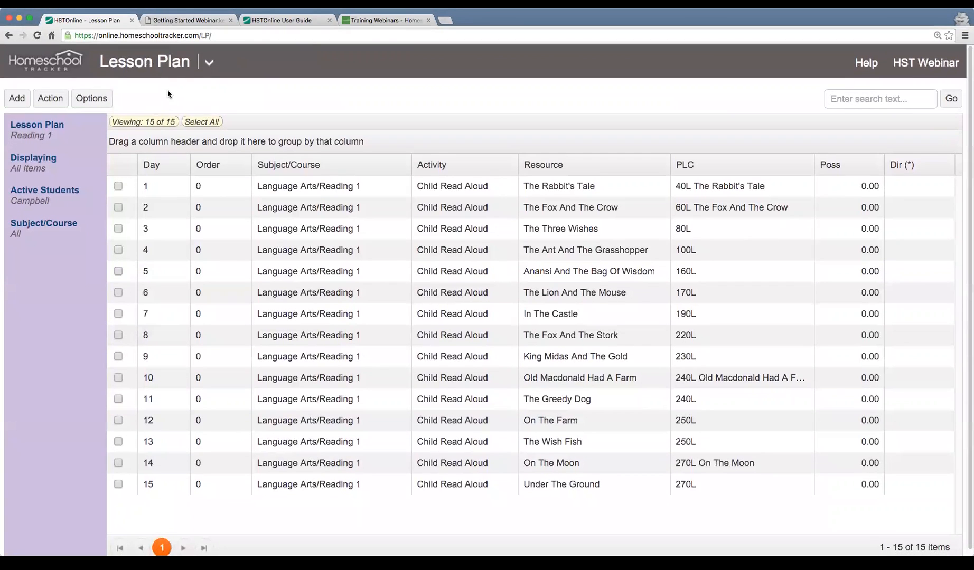
{"action": "left_click", "coordinate": [26, 165]}
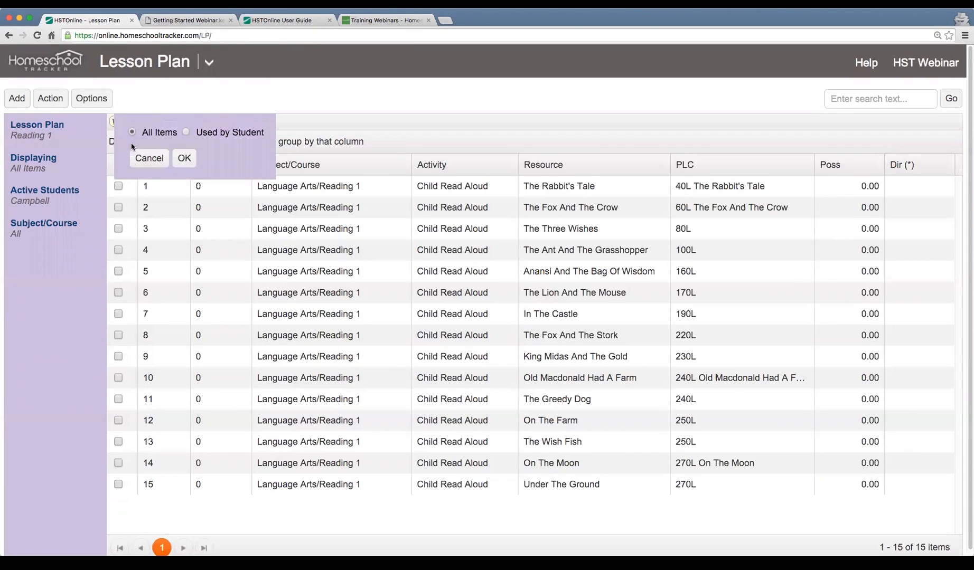
{"action": "left_click", "coordinate": [185, 133]}
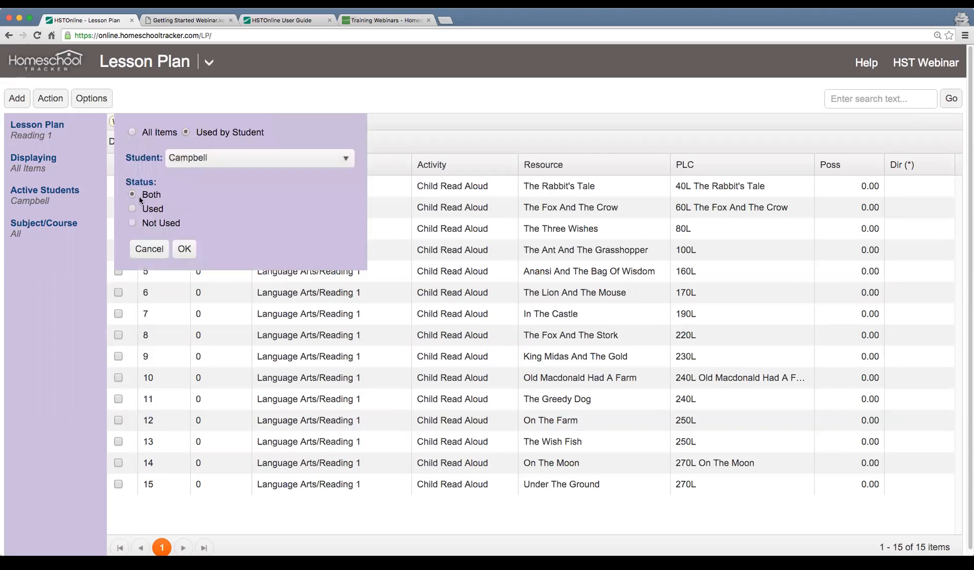
{"action": "left_click_drag", "start_coordinate": [131, 182], "coordinate": [153, 183]}
{"action": "left_click", "coordinate": [153, 196]}
{"action": "left_click", "coordinate": [184, 249]}
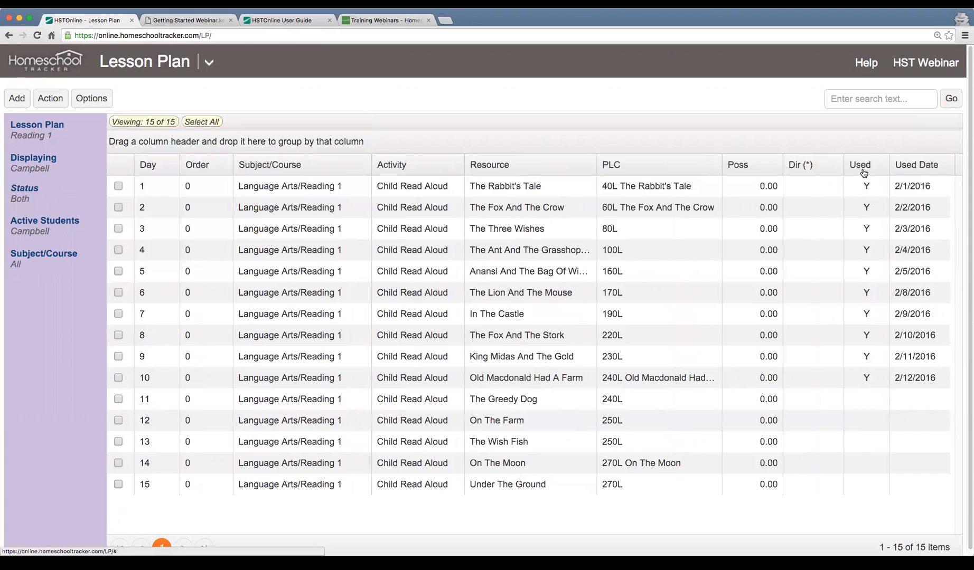
Examine the Used and Used Date values of the Reading 1 items, comparing days 1, 8, 9, 10 and 11
{"action": "scroll", "coordinate": [863, 170], "scroll_direction": "down", "scroll_amount": 1}
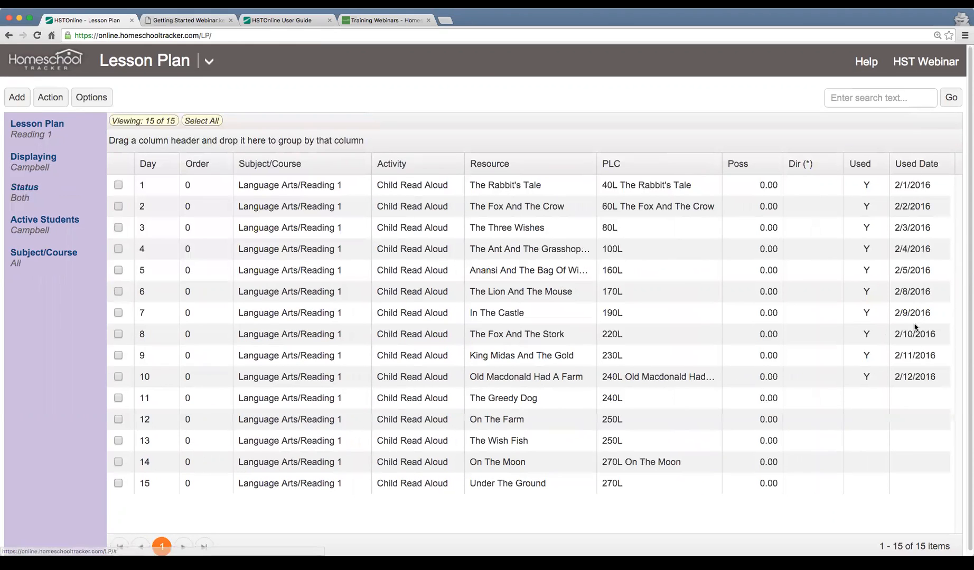
{"action": "left_click", "coordinate": [867, 376]}
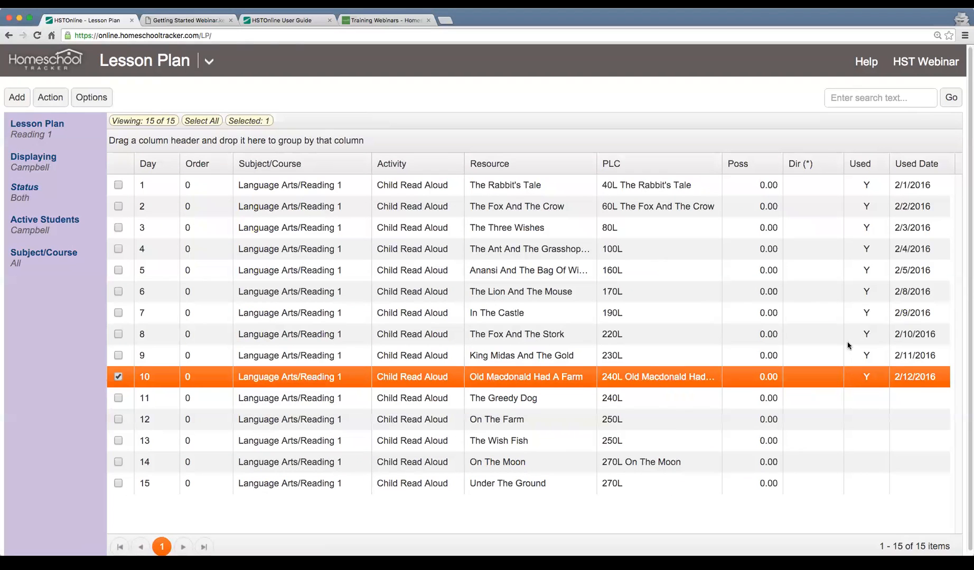
{"action": "left_click", "coordinate": [868, 186]}
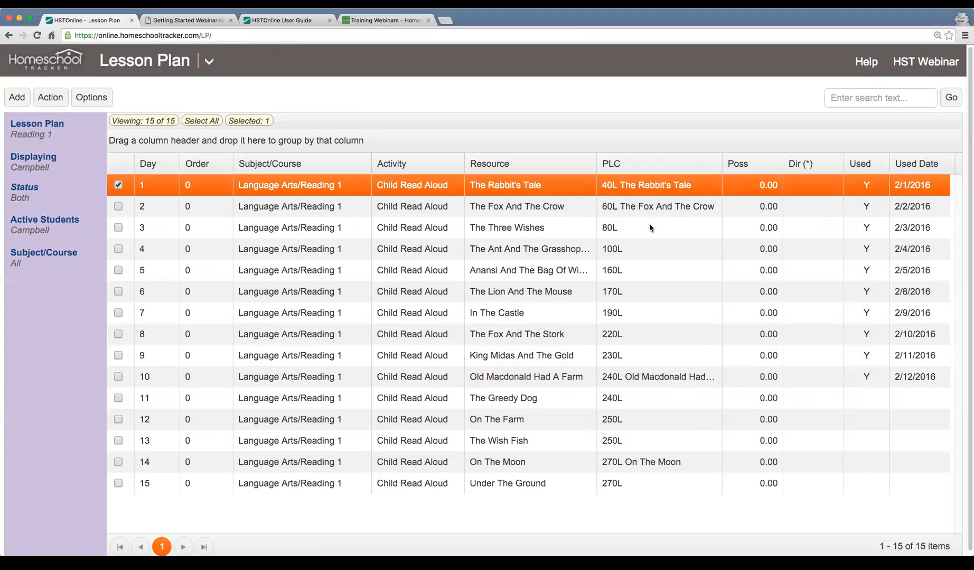
{"action": "left_click", "coordinate": [838, 378]}
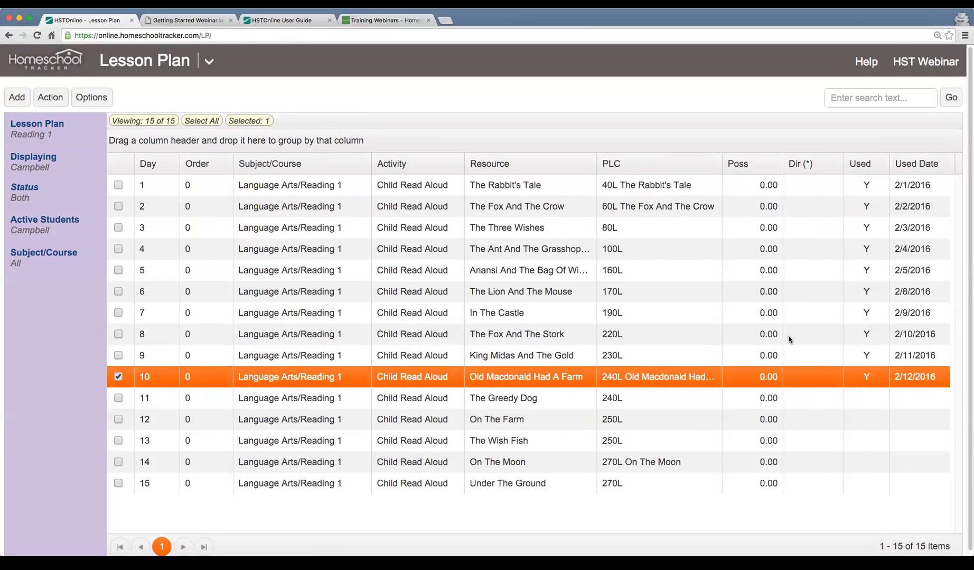
{"action": "scroll", "coordinate": [875, 407], "scroll_direction": "down", "scroll_amount": 1}
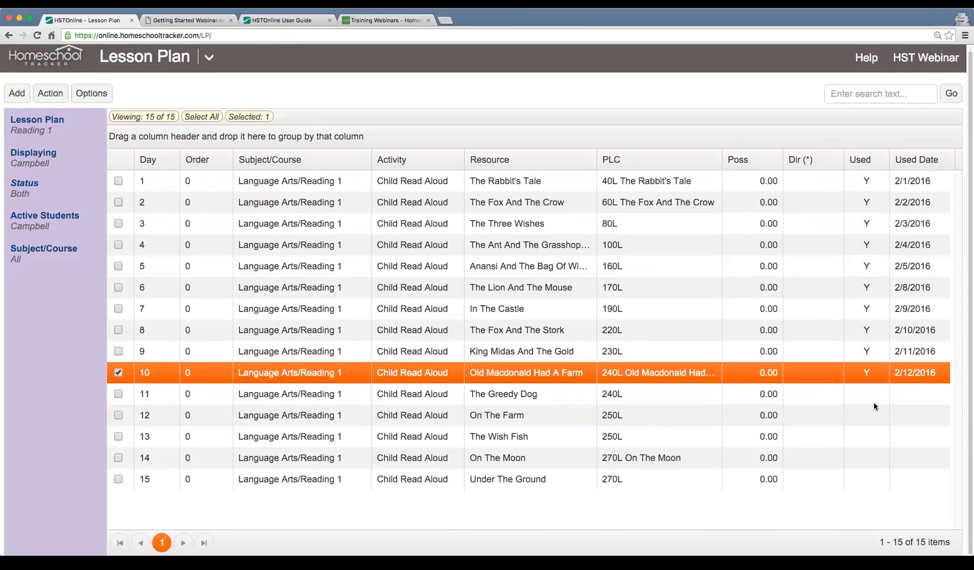
{"action": "left_click", "coordinate": [869, 397]}
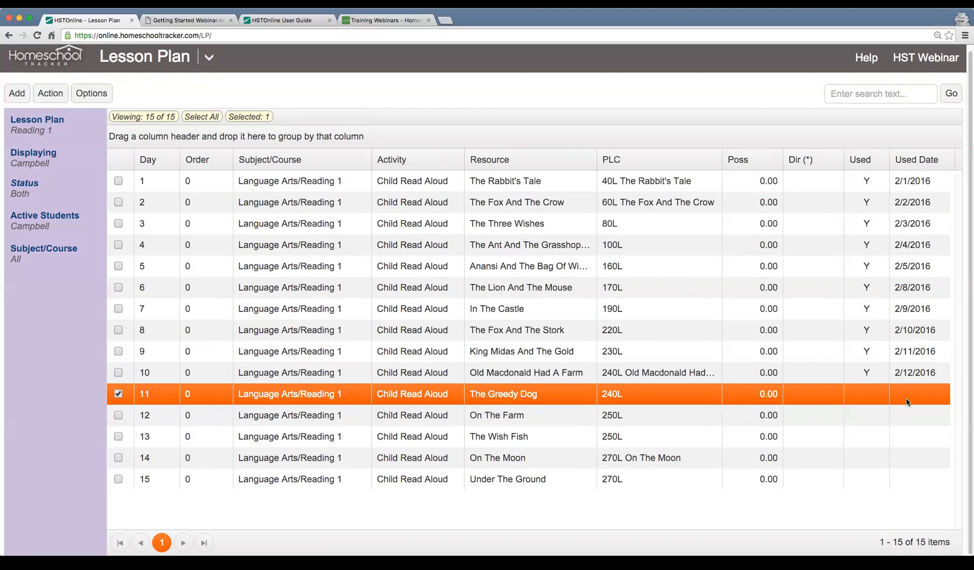
{"action": "left_click", "coordinate": [872, 374]}
{"action": "left_click", "coordinate": [871, 354]}
{"action": "left_click", "coordinate": [872, 338]}
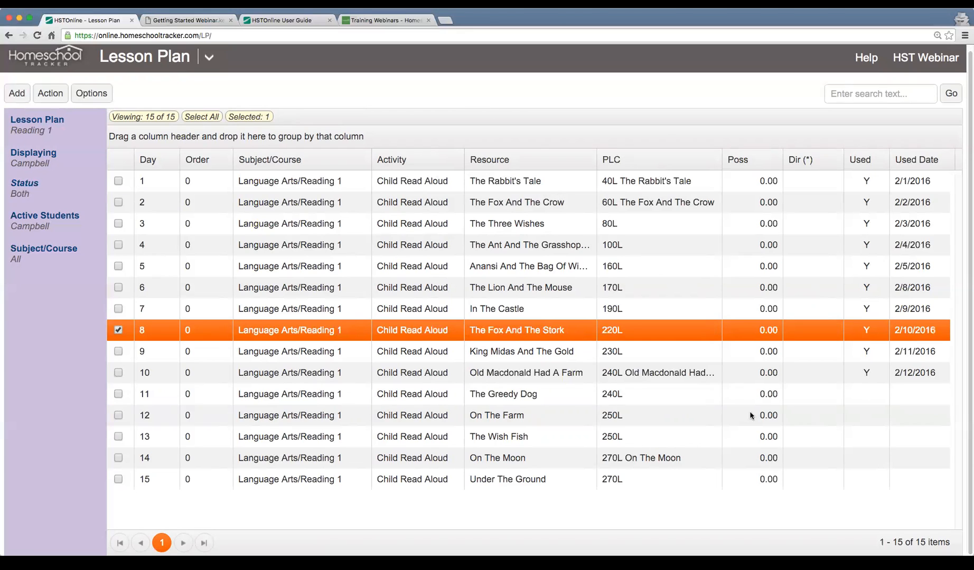
{"action": "left_click", "coordinate": [744, 397]}
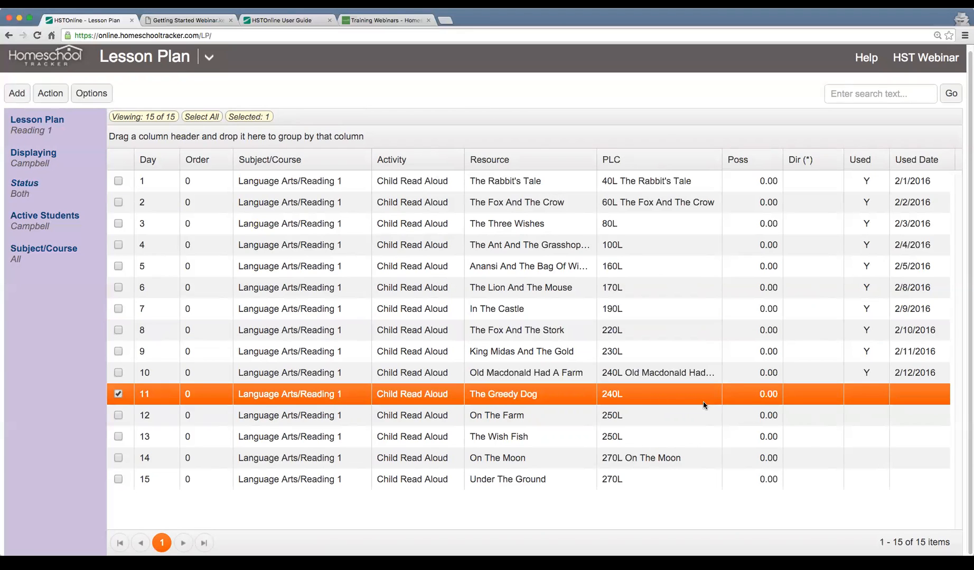
{"action": "left_click", "coordinate": [708, 186]}
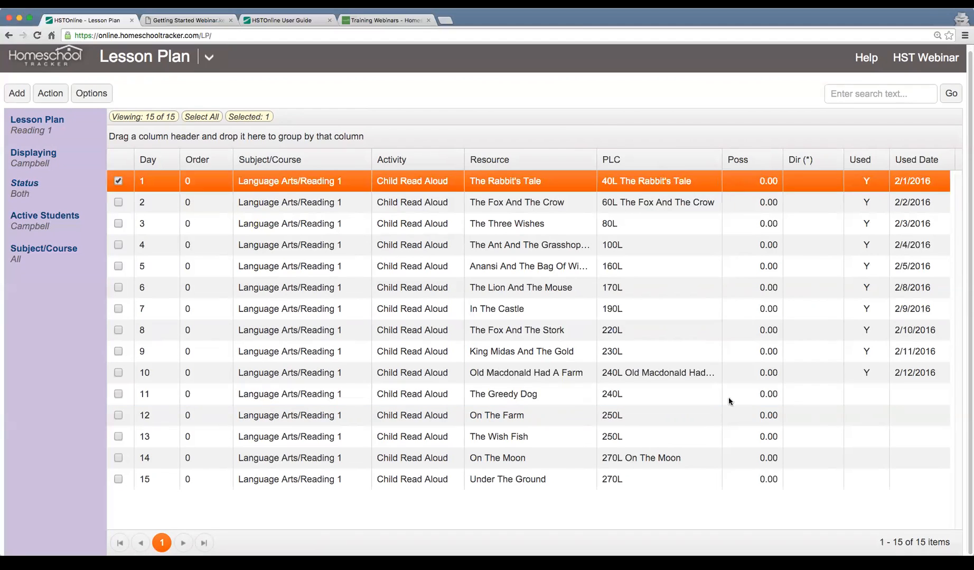
Set the used status of the Reading 1 lesson plan items for days 1 through 10 to Not Used
{"action": "left_click", "coordinate": [713, 398]}
{"action": "left_click", "coordinate": [806, 376]}
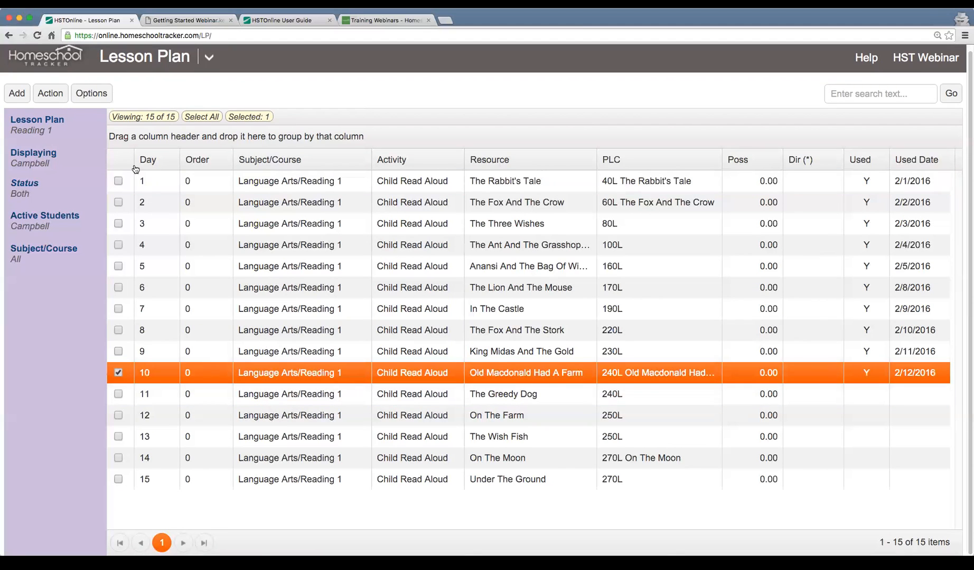
{"action": "left_click_drag", "start_coordinate": [131, 181], "coordinate": [113, 375]}
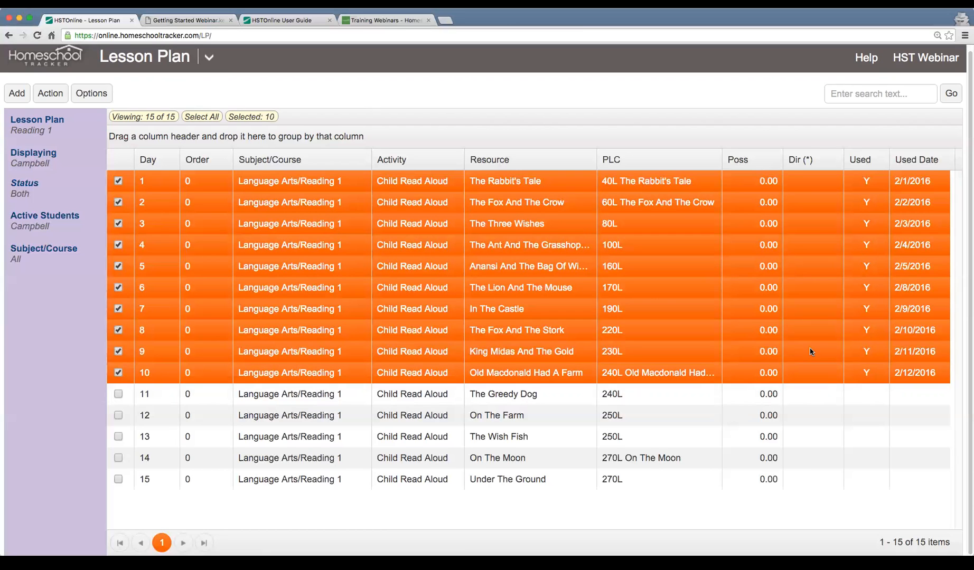
{"action": "left_click", "coordinate": [51, 94]}
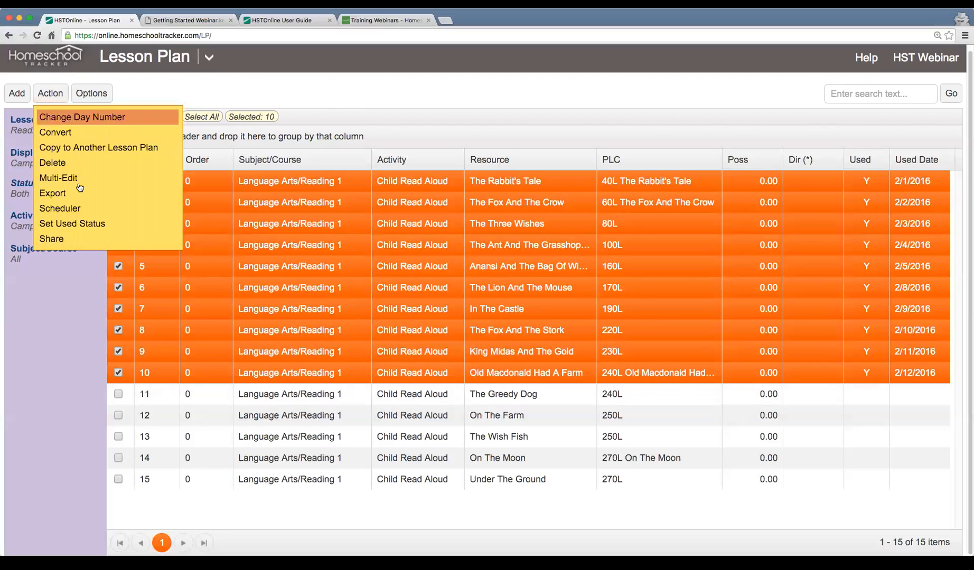
{"action": "left_click", "coordinate": [130, 227]}
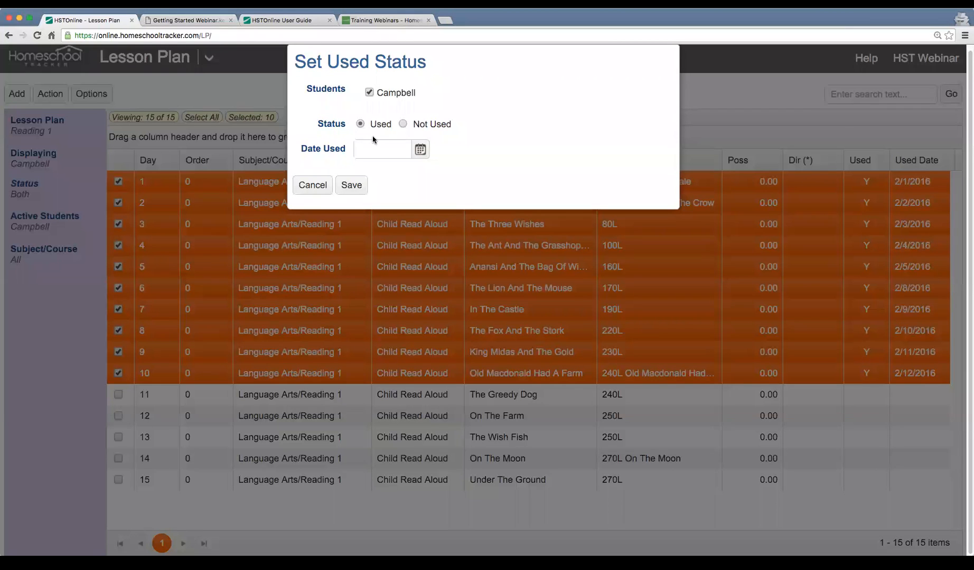
{"action": "left_click", "coordinate": [404, 124]}
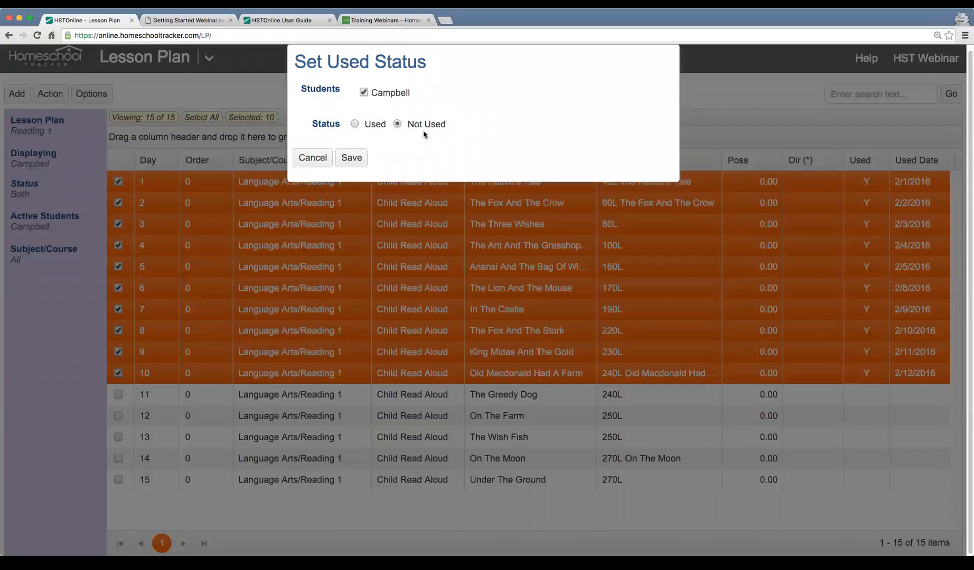
{"action": "left_click", "coordinate": [351, 159]}
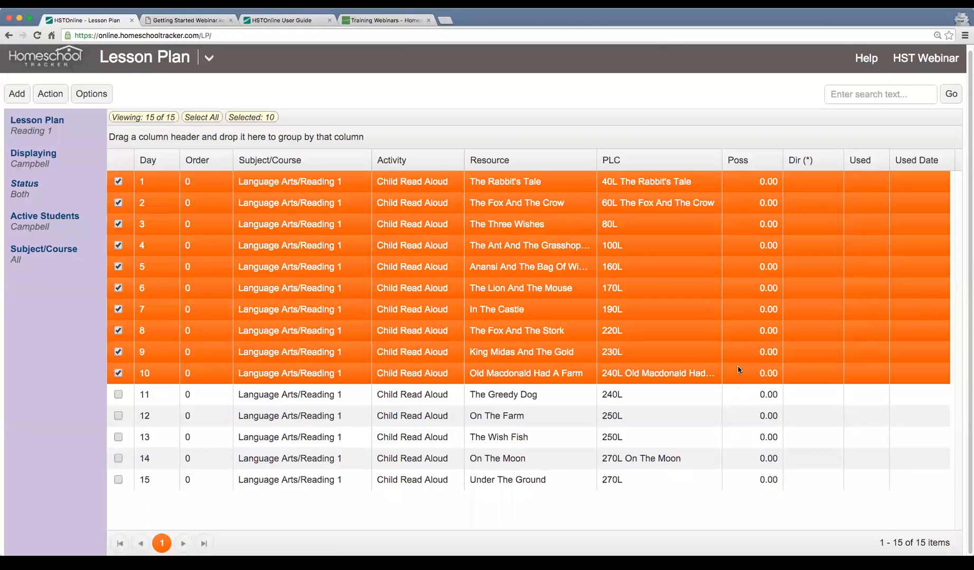
{"action": "left_click", "coordinate": [789, 395]}
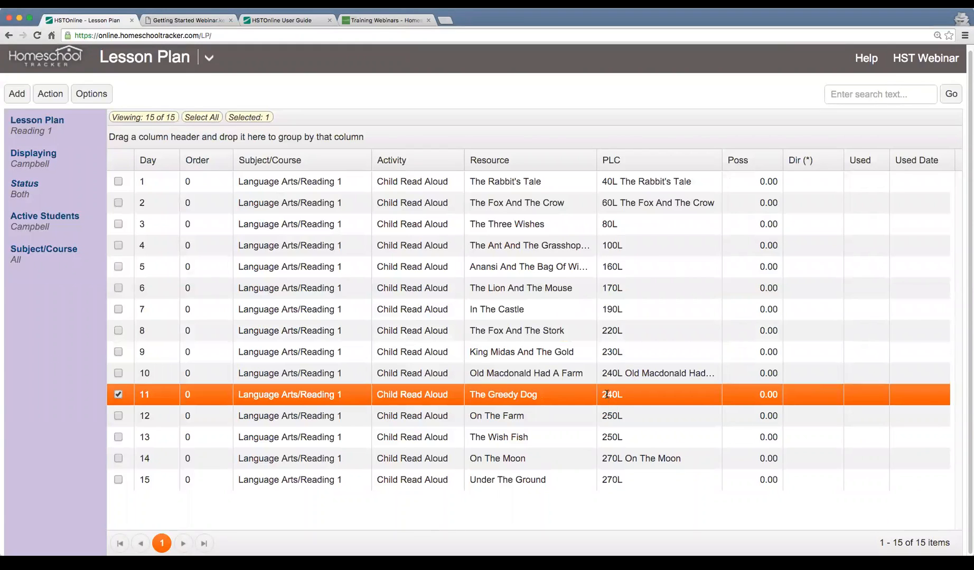
{"action": "left_click", "coordinate": [314, 183]}
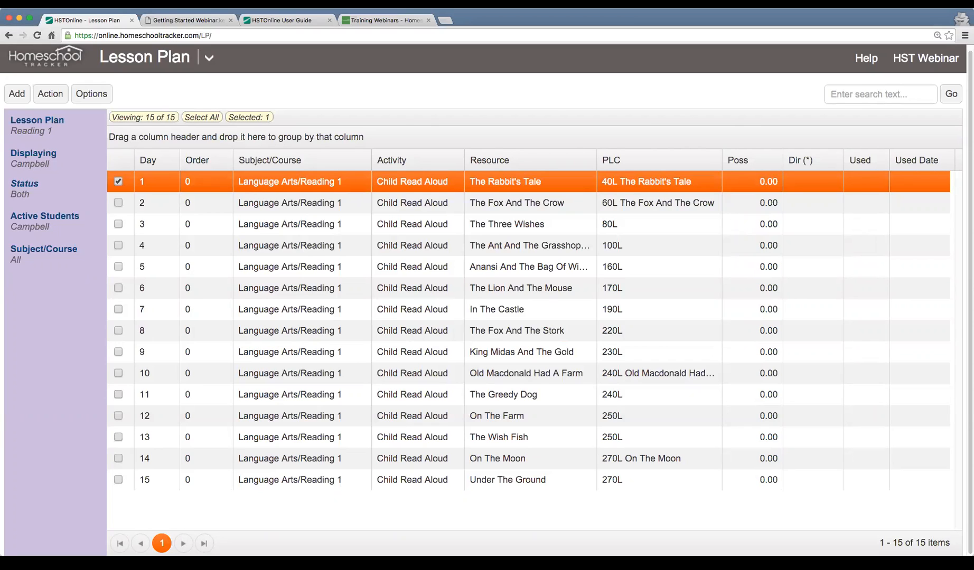
Open the Library list and look over its items
{"action": "left_click", "coordinate": [208, 60]}
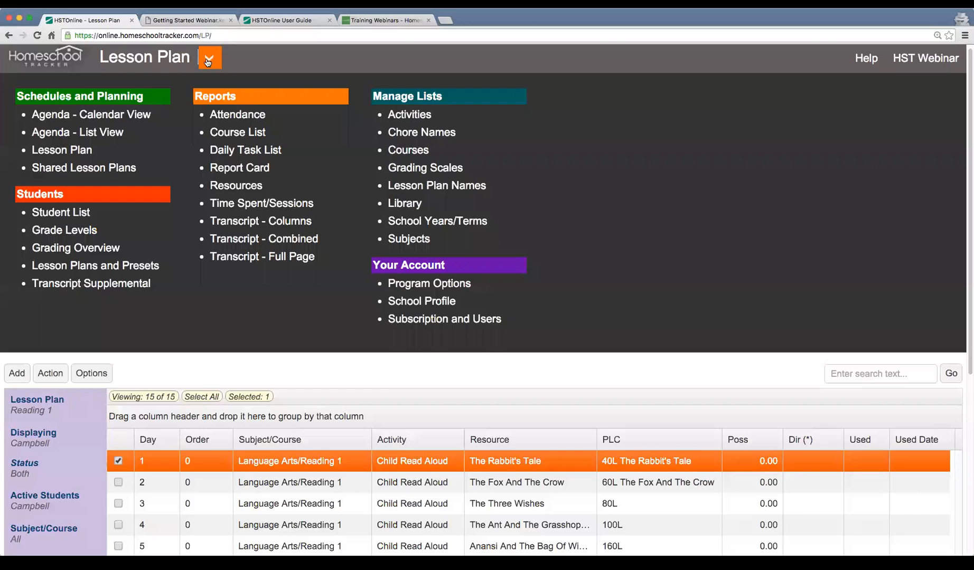
{"action": "left_click", "coordinate": [405, 204]}
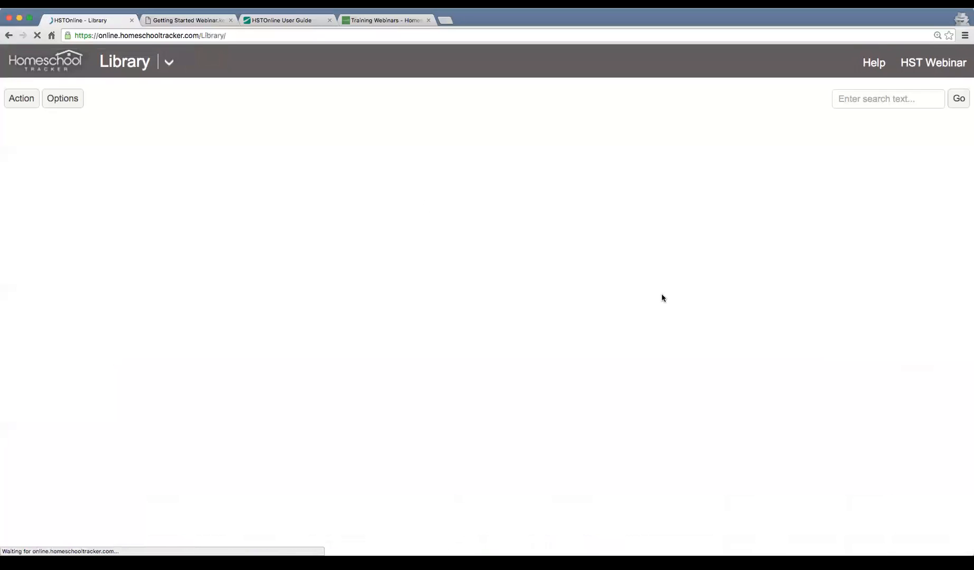
{"action": "scroll", "coordinate": [430, 257], "scroll_direction": "down", "scroll_amount": 1}
{"action": "scroll", "coordinate": [430, 257], "scroll_direction": "up", "scroll_amount": 1}
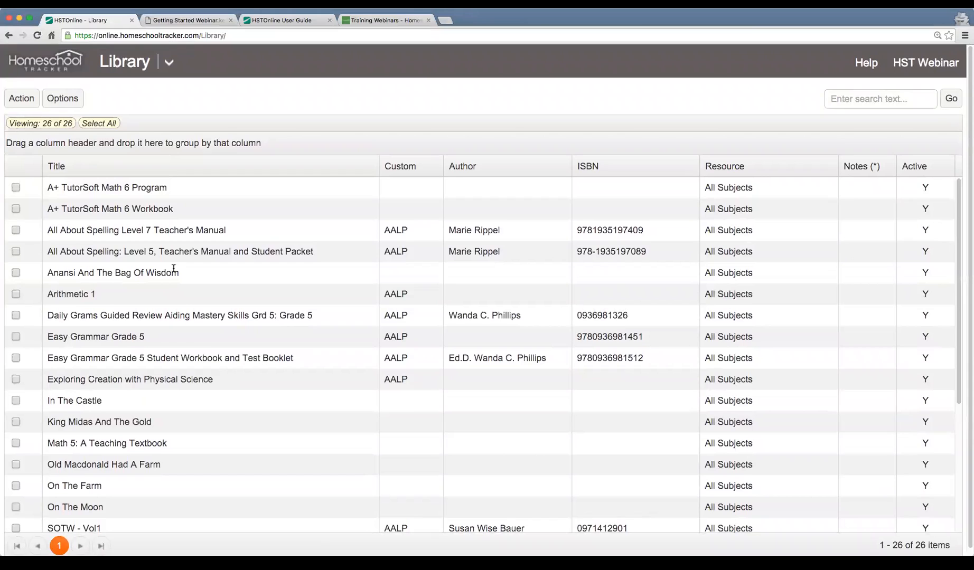
Set Active to No for the A+ TutorSoft Math 6 Program library item and save it
{"action": "left_click", "coordinate": [100, 189]}
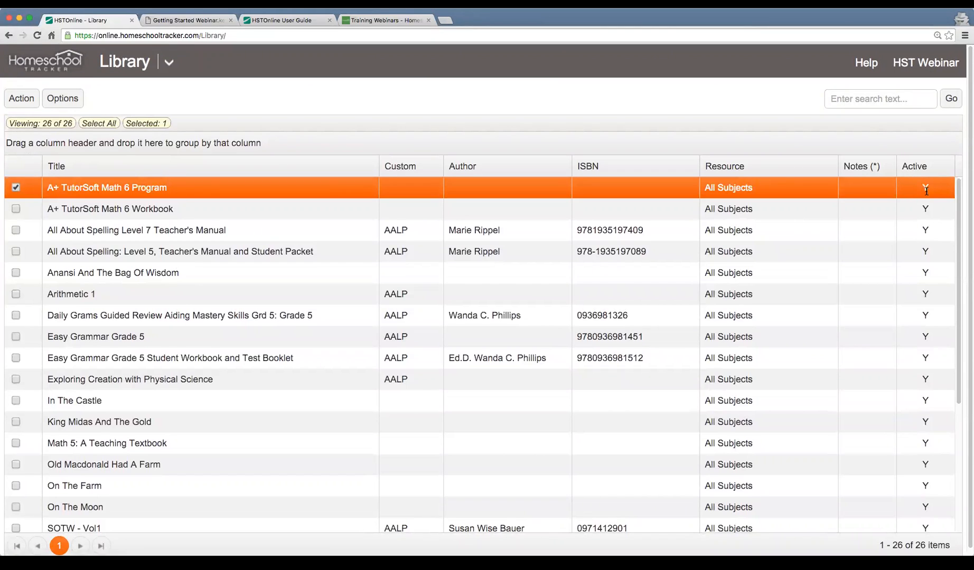
{"action": "double_click", "coordinate": [150, 195]}
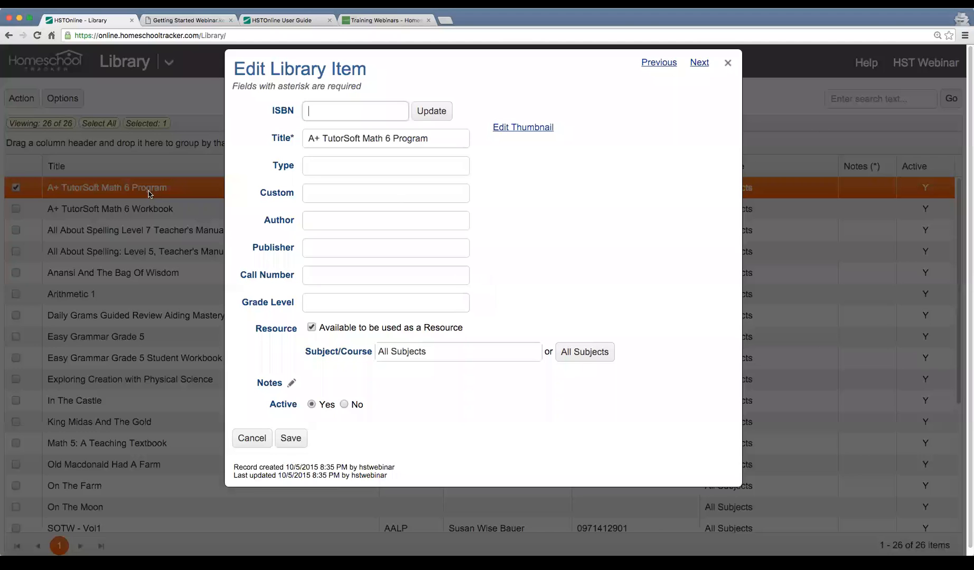
{"action": "left_click", "coordinate": [343, 404]}
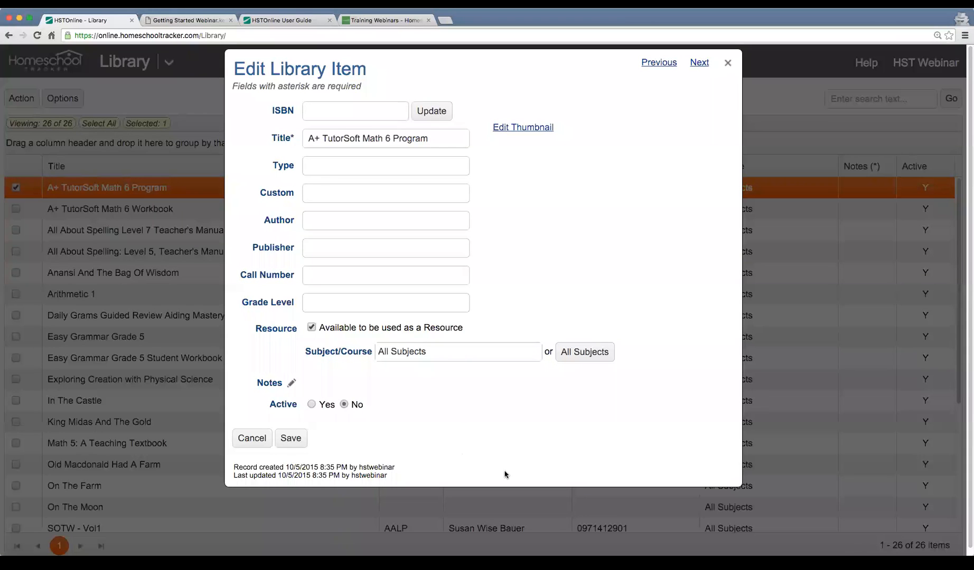
{"action": "left_click", "coordinate": [299, 447]}
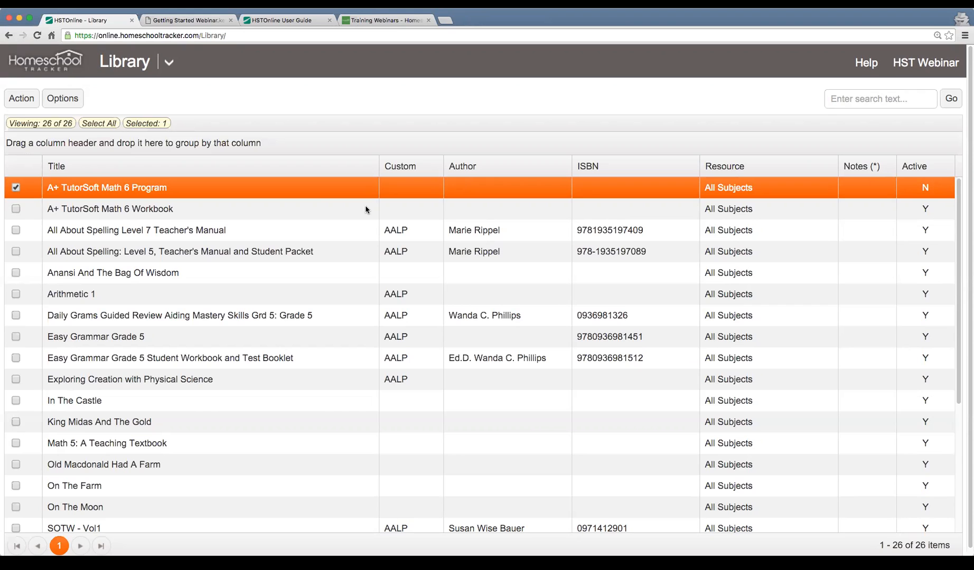
{"action": "left_click", "coordinate": [169, 62]}
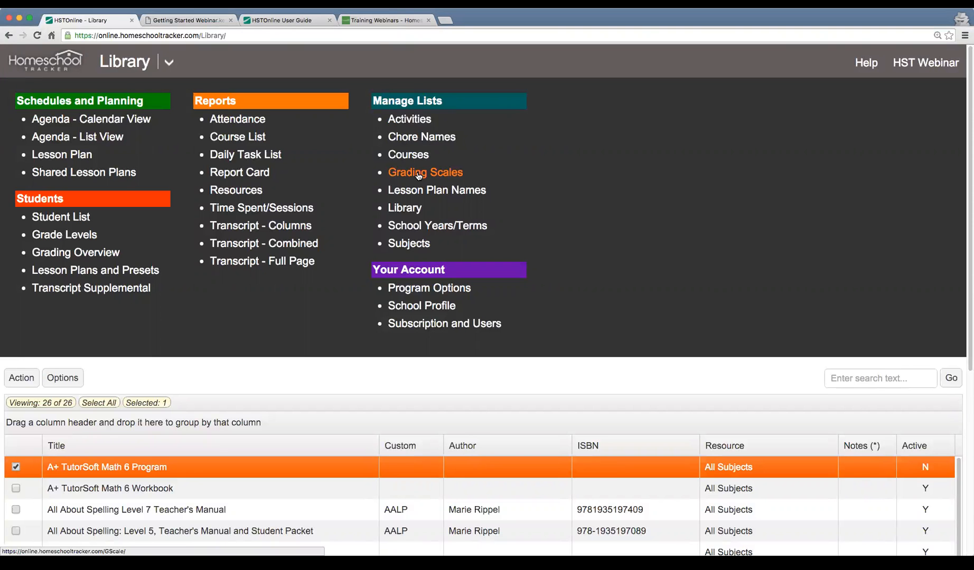
{"action": "left_click", "coordinate": [169, 62]}
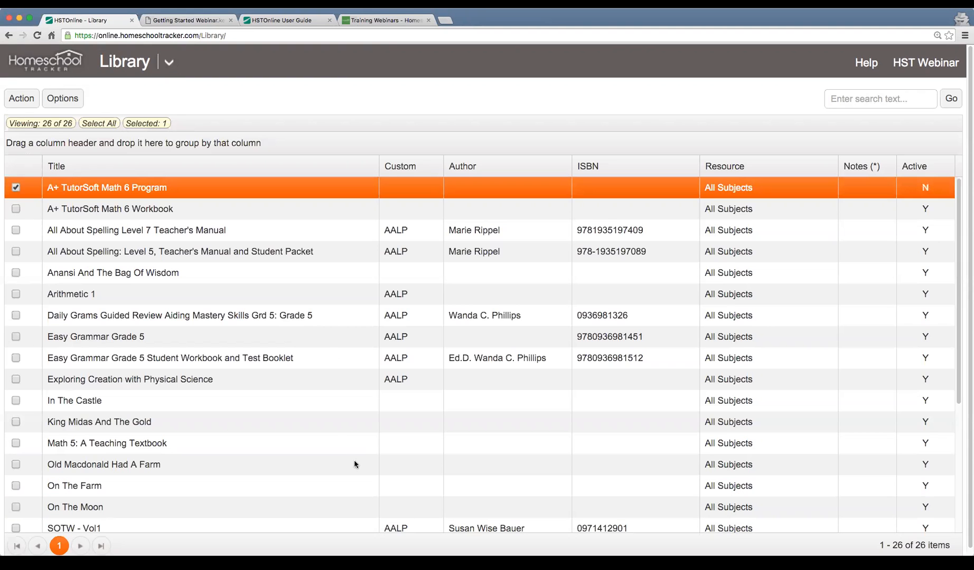
{"action": "scroll", "coordinate": [334, 328], "scroll_direction": "down", "scroll_amount": 5}
{"action": "scroll", "coordinate": [334, 327], "scroll_direction": "up", "scroll_amount": 6}
{"action": "left_click", "coordinate": [168, 70]}
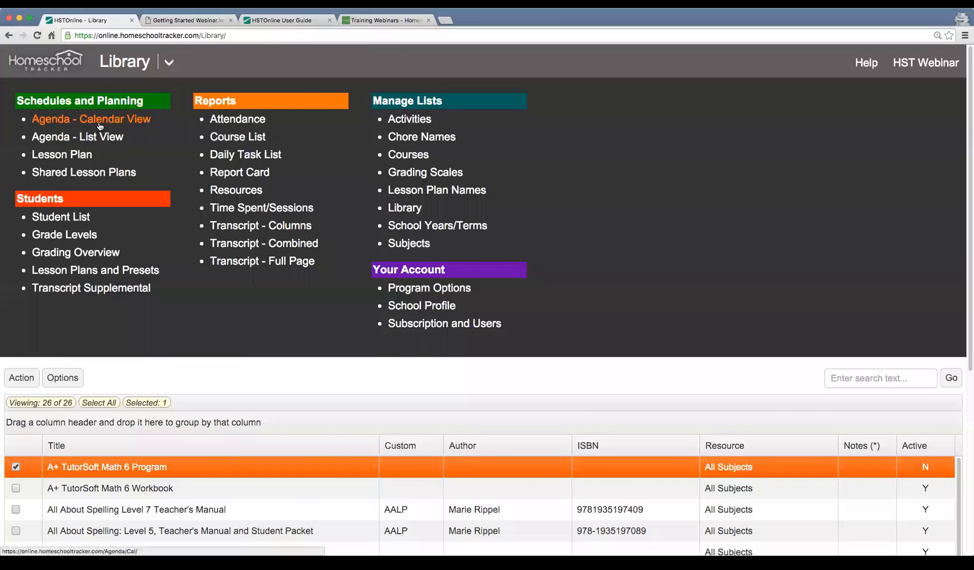
{"action": "left_click", "coordinate": [168, 63]}
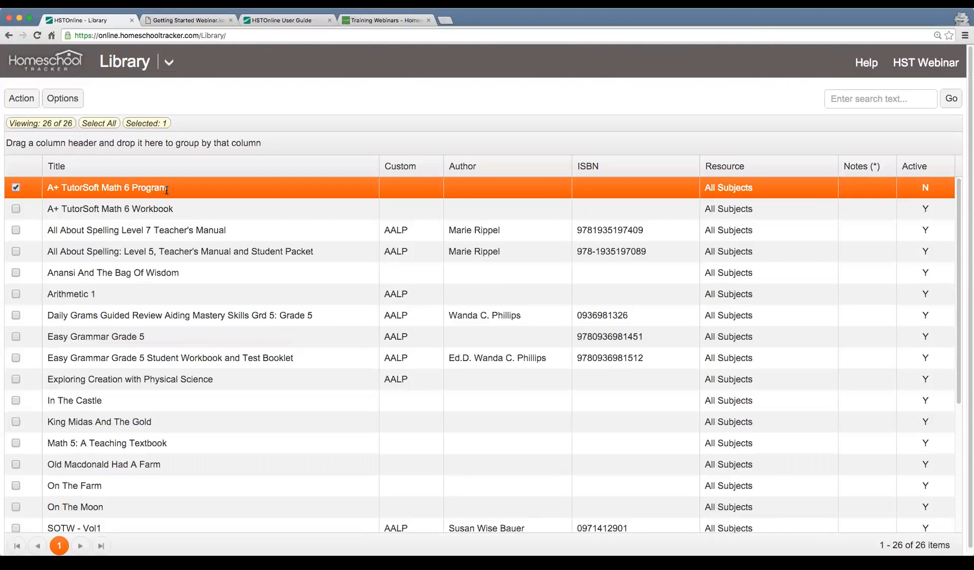
Check the available resources for a new single assignment in the agenda's calendar view, and cancel the assignment
{"action": "left_click", "coordinate": [169, 62]}
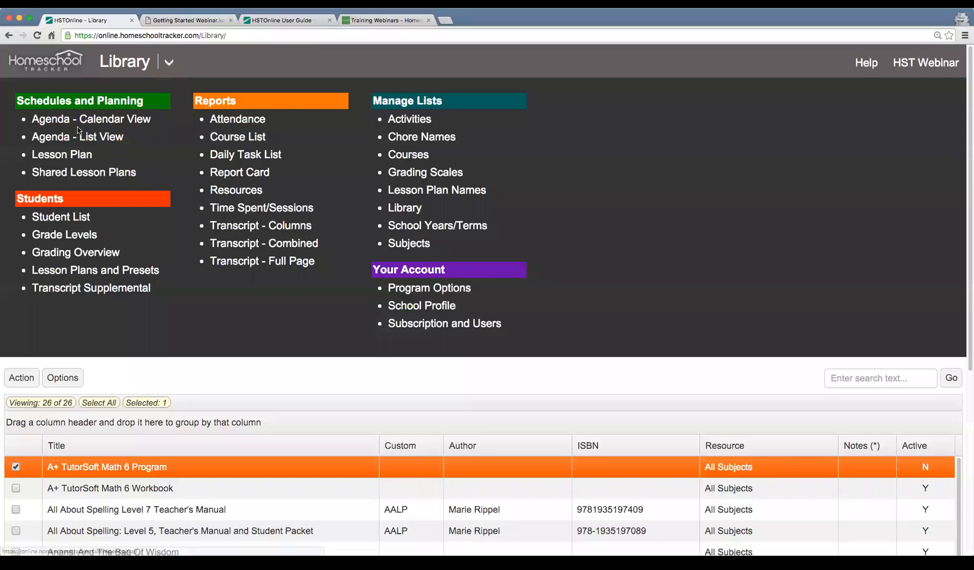
{"action": "left_click", "coordinate": [80, 124]}
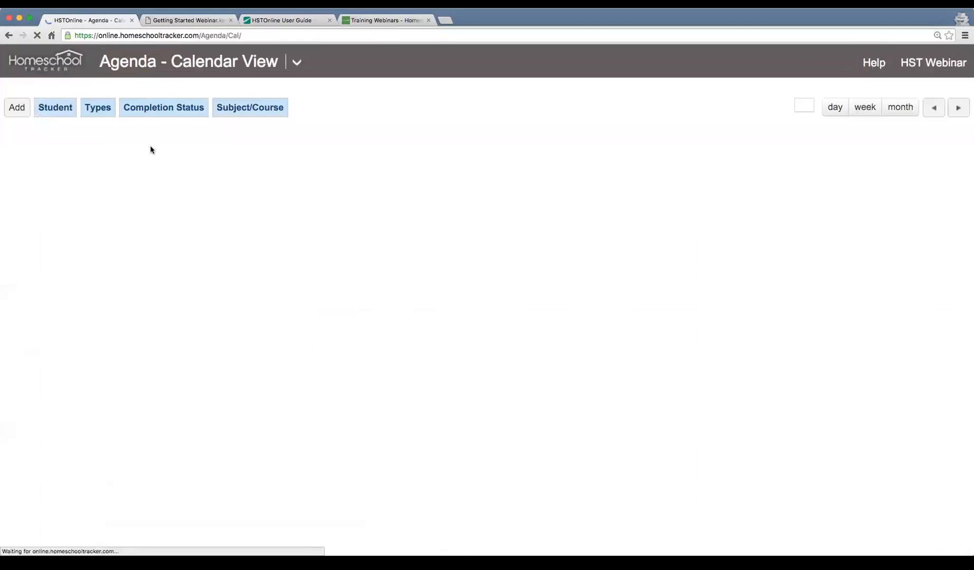
{"action": "left_click", "coordinate": [17, 112]}
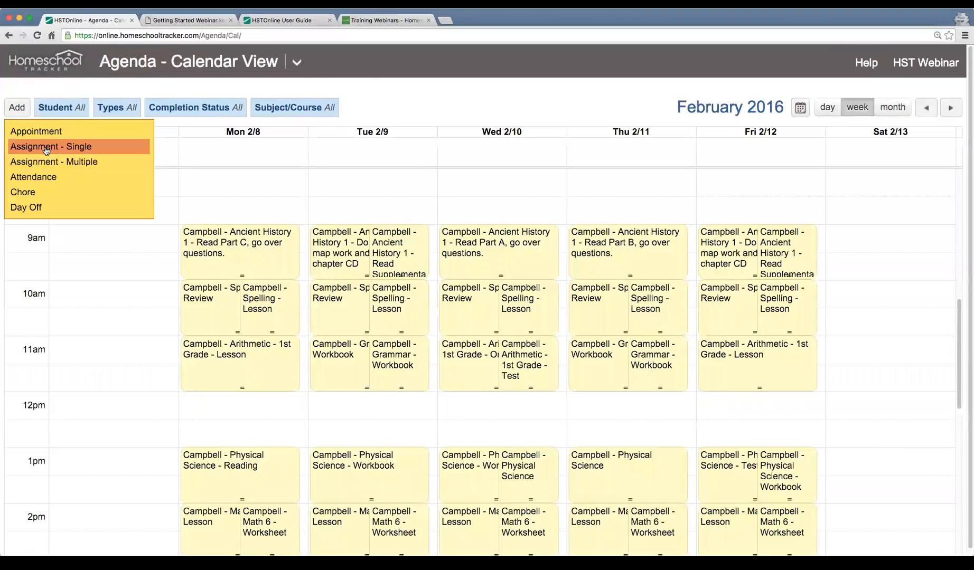
{"action": "left_click", "coordinate": [47, 150]}
{"action": "left_click", "coordinate": [367, 199]}
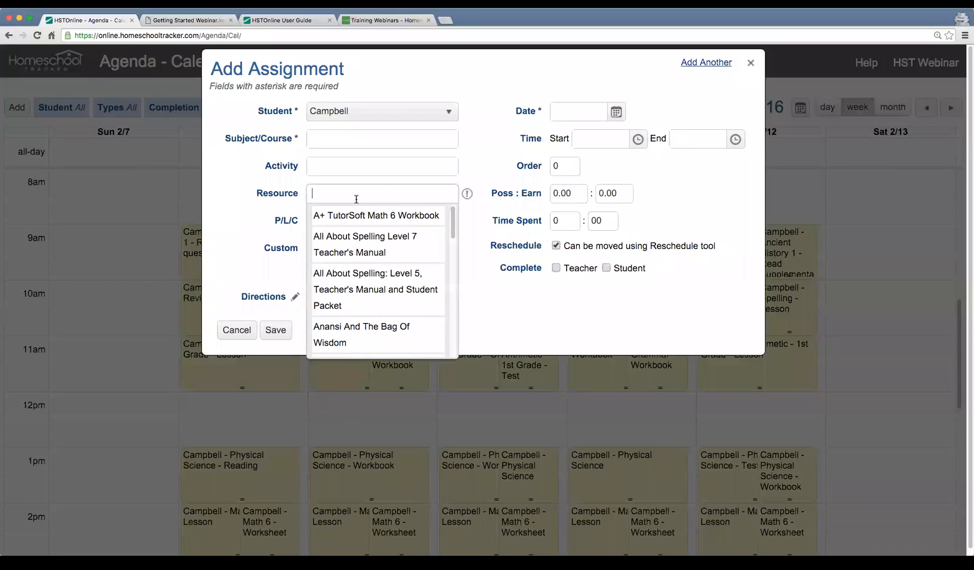
{"action": "left_click", "coordinate": [239, 333]}
Return to the Library and set the A+ TutorSoft Math 6 Program item's Active option to Yes
{"action": "left_click", "coordinate": [297, 62]}
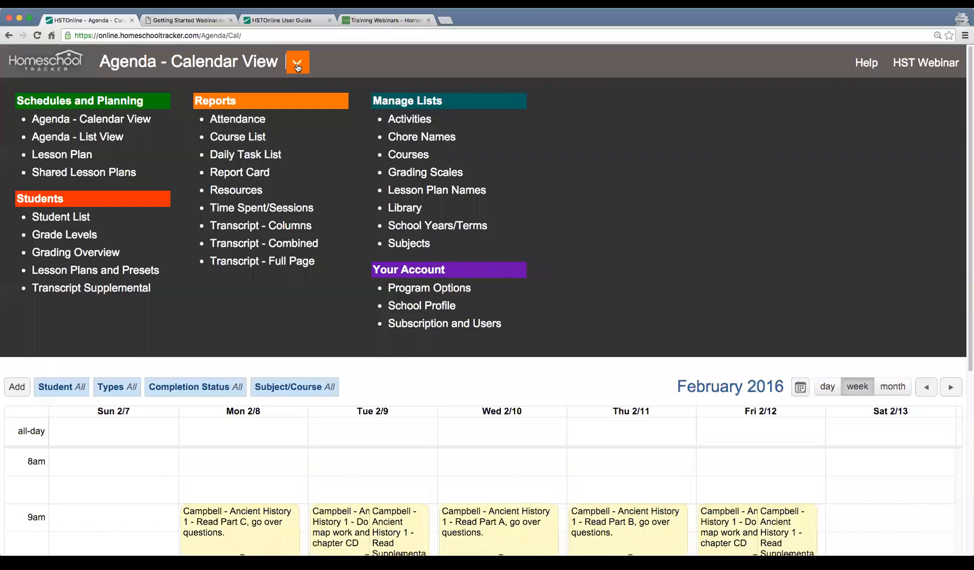
{"action": "left_click", "coordinate": [407, 208]}
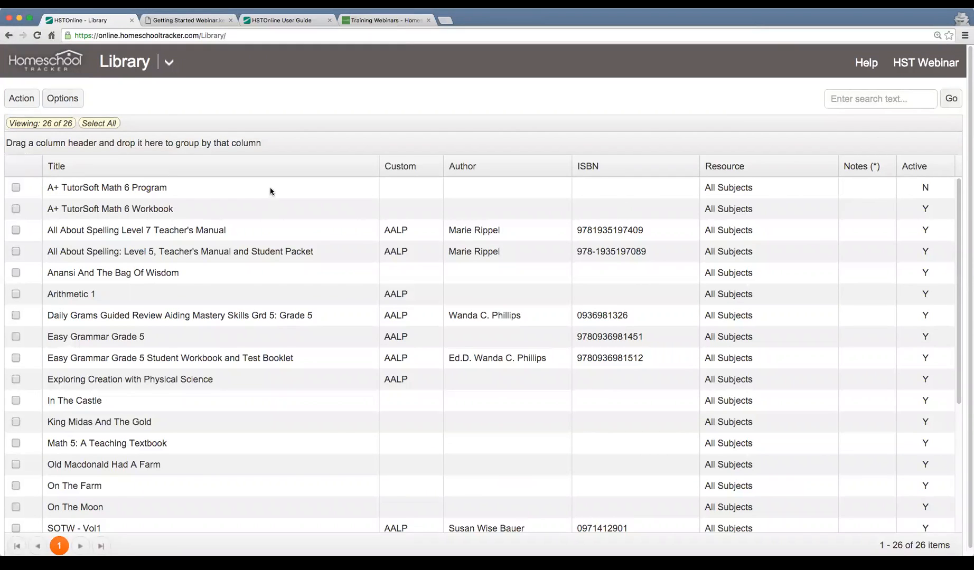
{"action": "double_click", "coordinate": [271, 191]}
{"action": "left_click", "coordinate": [312, 405]}
{"action": "left_click", "coordinate": [292, 438]}
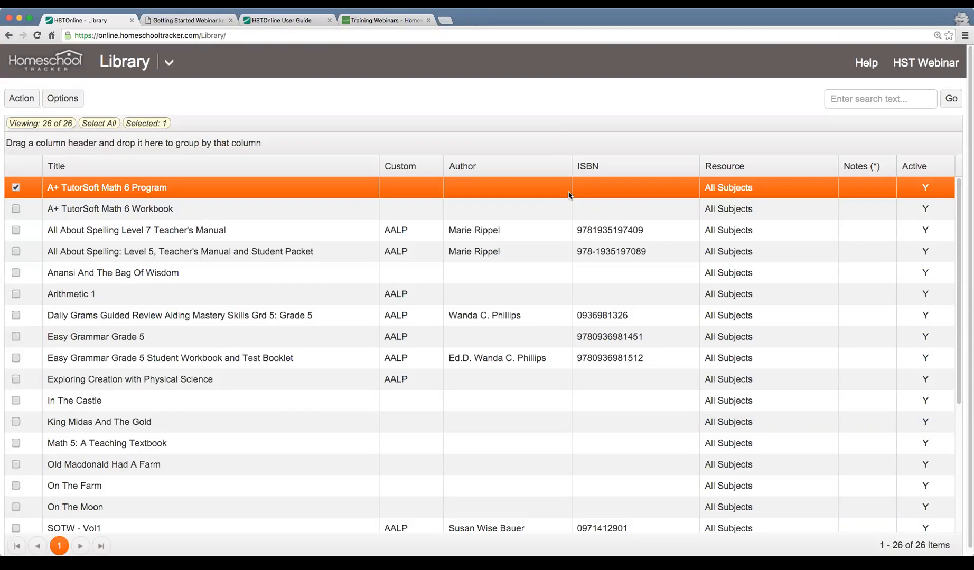
Try to delete the Arithmetic 1 item from the Library
{"action": "scroll", "coordinate": [517, 239], "scroll_direction": "up", "scroll_amount": 1}
{"action": "scroll", "coordinate": [517, 239], "scroll_direction": "down", "scroll_amount": 1}
{"action": "left_click", "coordinate": [224, 207]}
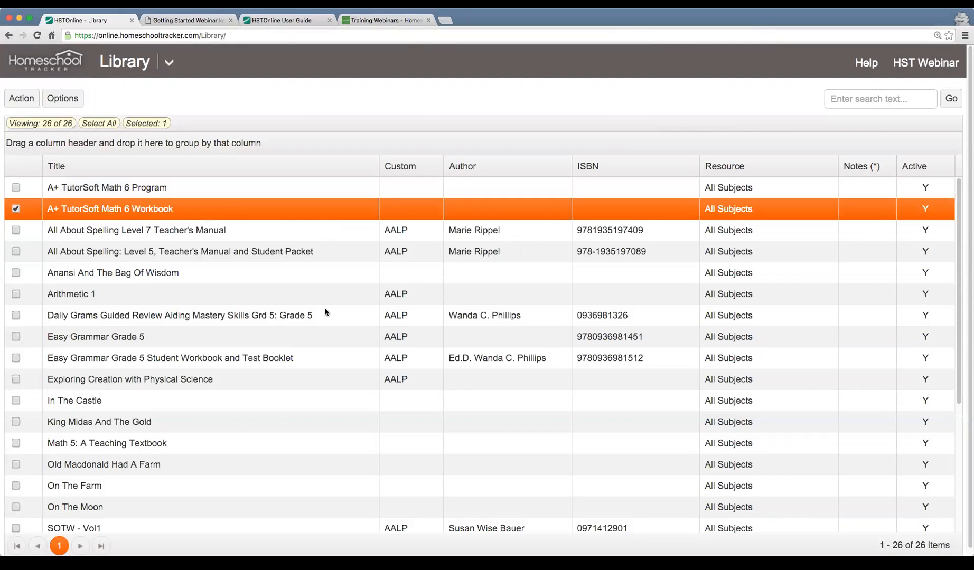
{"action": "scroll", "coordinate": [329, 311], "scroll_direction": "down", "scroll_amount": 1}
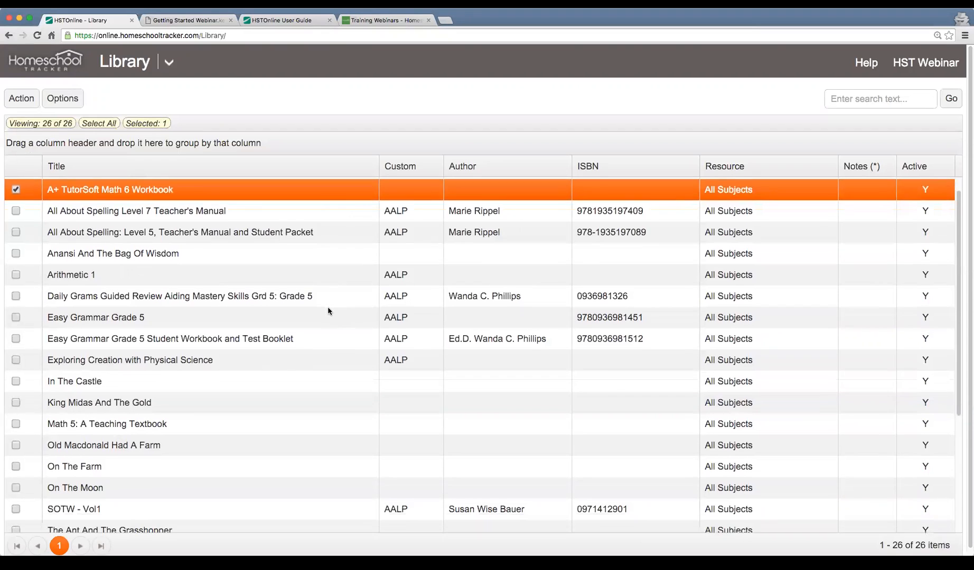
{"action": "left_click", "coordinate": [230, 278]}
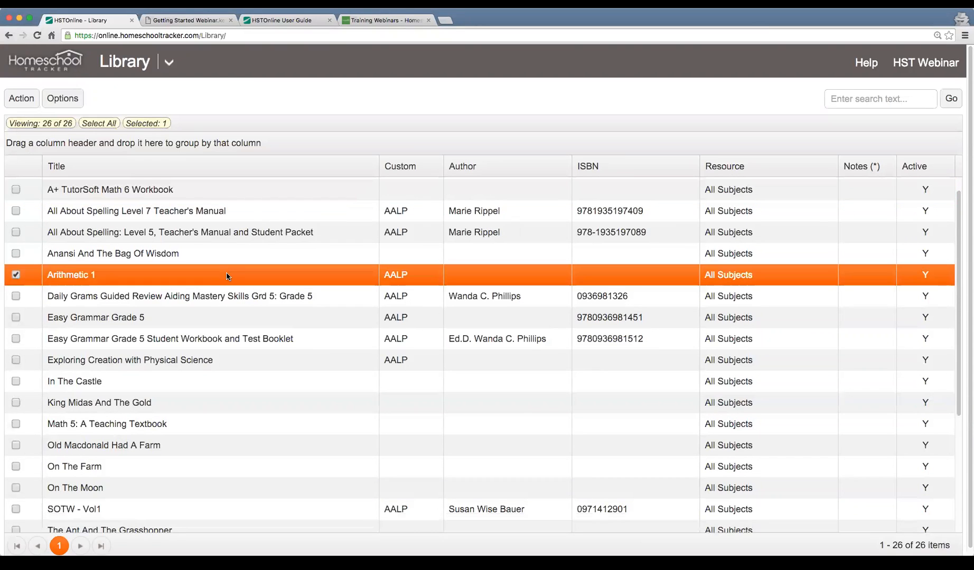
{"action": "left_click", "coordinate": [22, 103]}
{"action": "left_click", "coordinate": [53, 183]}
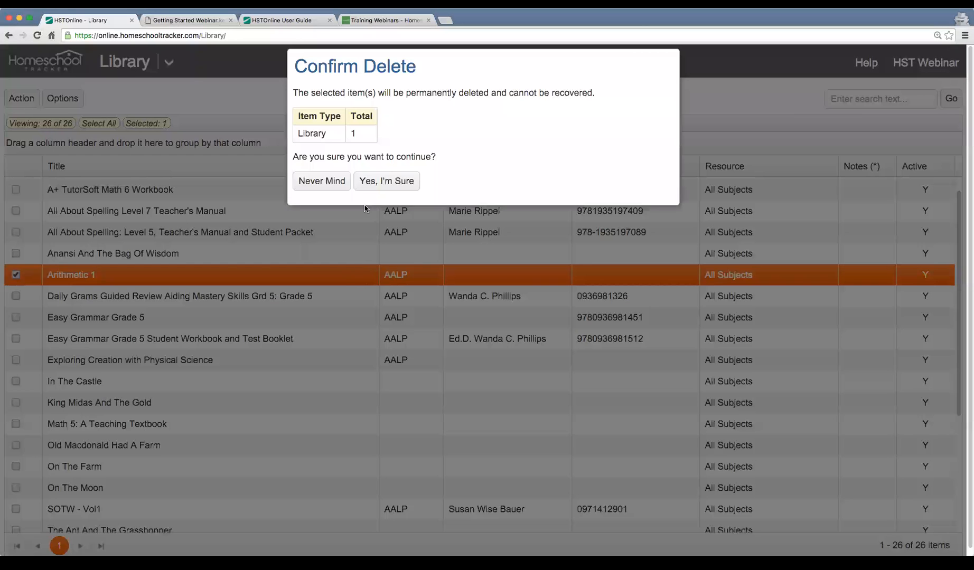
{"action": "left_click", "coordinate": [372, 181]}
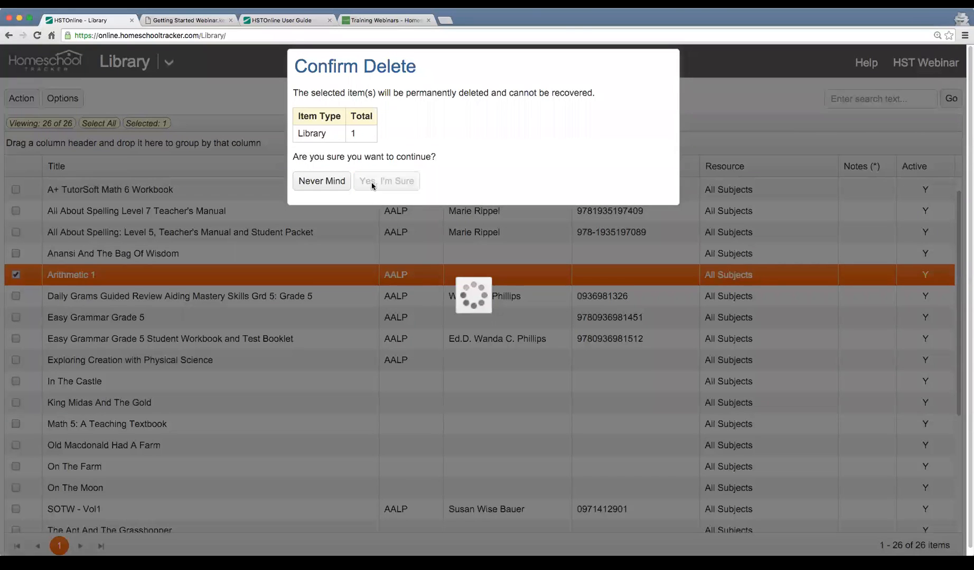
{"action": "left_click_drag", "start_coordinate": [330, 93], "coordinate": [555, 102]}
{"action": "left_click", "coordinate": [331, 149]}
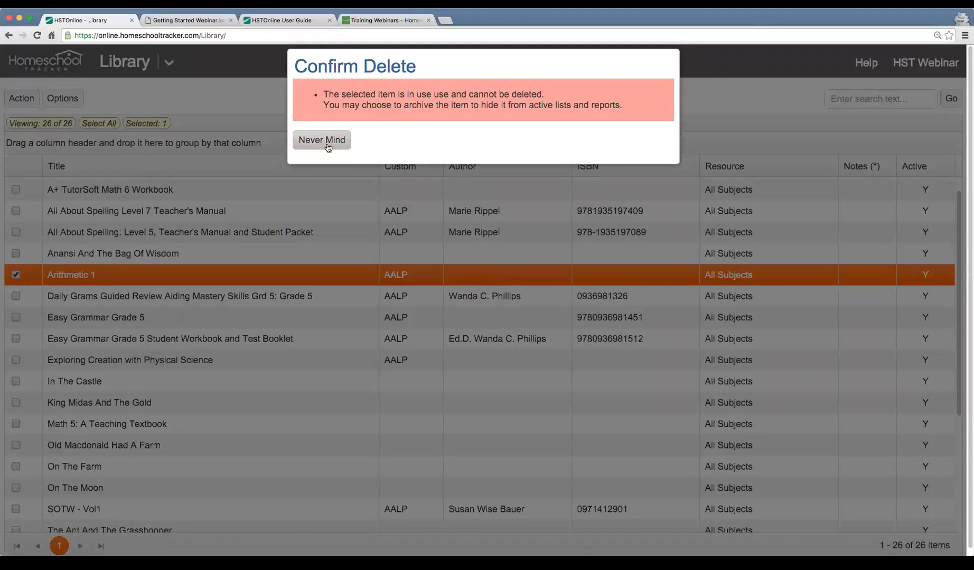
{"action": "left_click", "coordinate": [332, 148]}
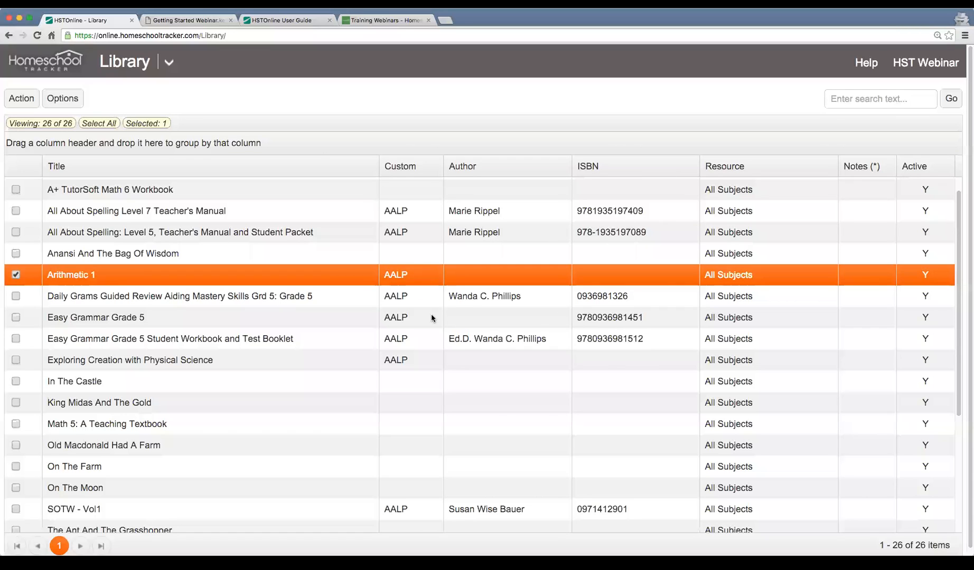
Review the Active option in the Arithmetic 1 library item's details and close them without saving
{"action": "double_click", "coordinate": [364, 278]}
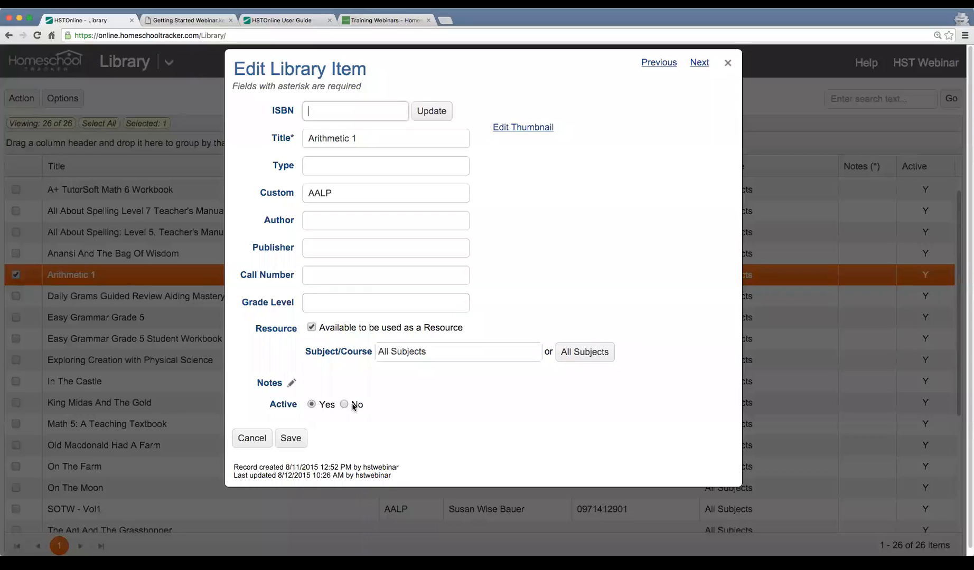
{"action": "left_click", "coordinate": [252, 439]}
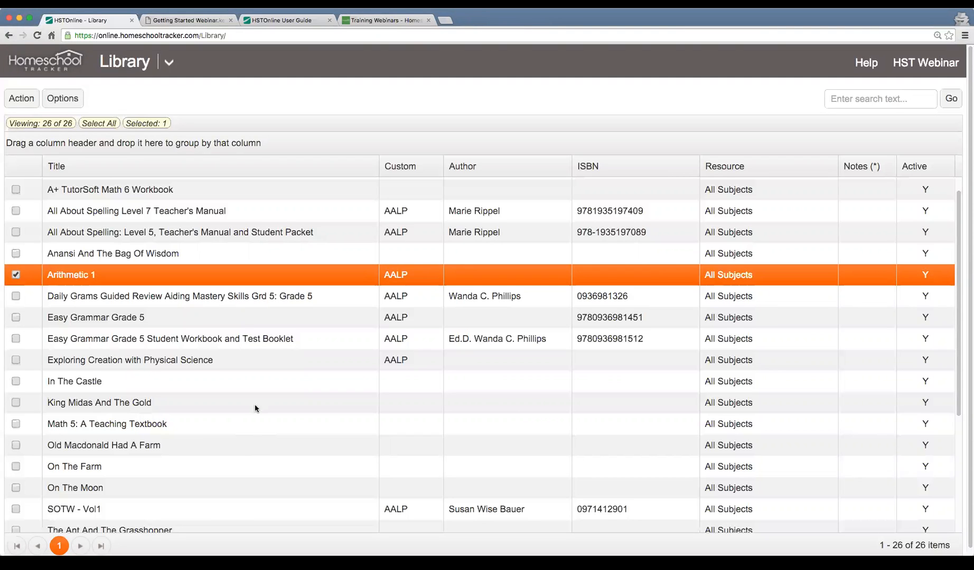
Try the Active options in the Arithmetic 1 library item's details and close them without saving
{"action": "scroll", "coordinate": [234, 284], "scroll_direction": "down", "scroll_amount": 1}
{"action": "scroll", "coordinate": [234, 283], "scroll_direction": "down", "scroll_amount": 1}
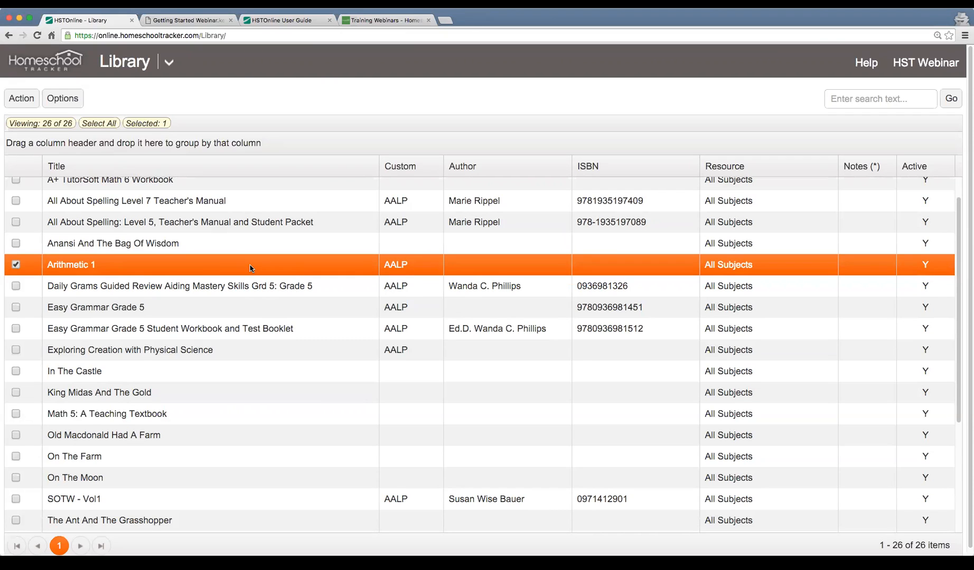
{"action": "double_click", "coordinate": [251, 268]}
{"action": "left_click", "coordinate": [345, 405]}
{"action": "left_click", "coordinate": [311, 404]}
{"action": "left_click", "coordinate": [251, 440]}
Open the Agenda's List View and set a custom date range from 1/31/2014 through 2/6/2017
{"action": "left_click", "coordinate": [163, 71]}
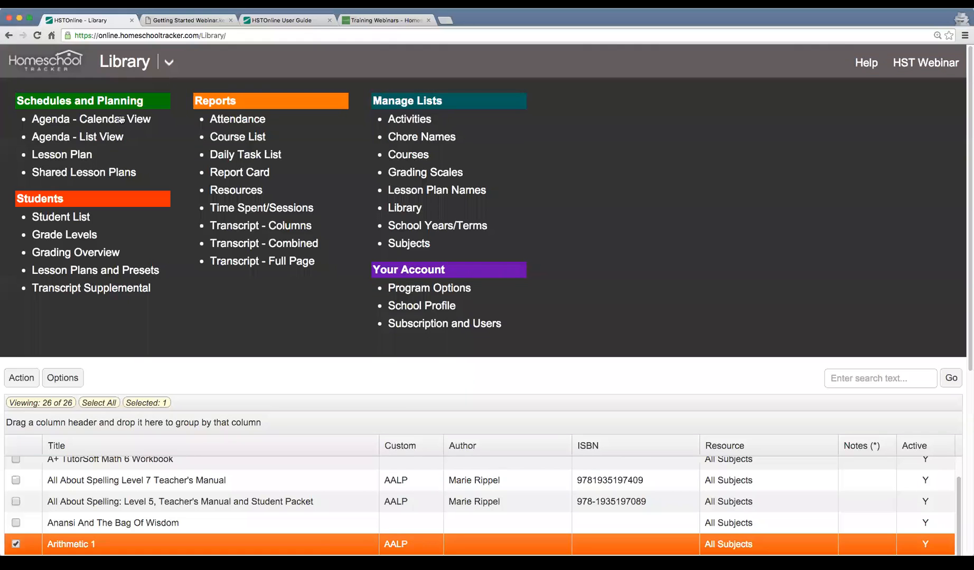
{"action": "left_click", "coordinate": [78, 136]}
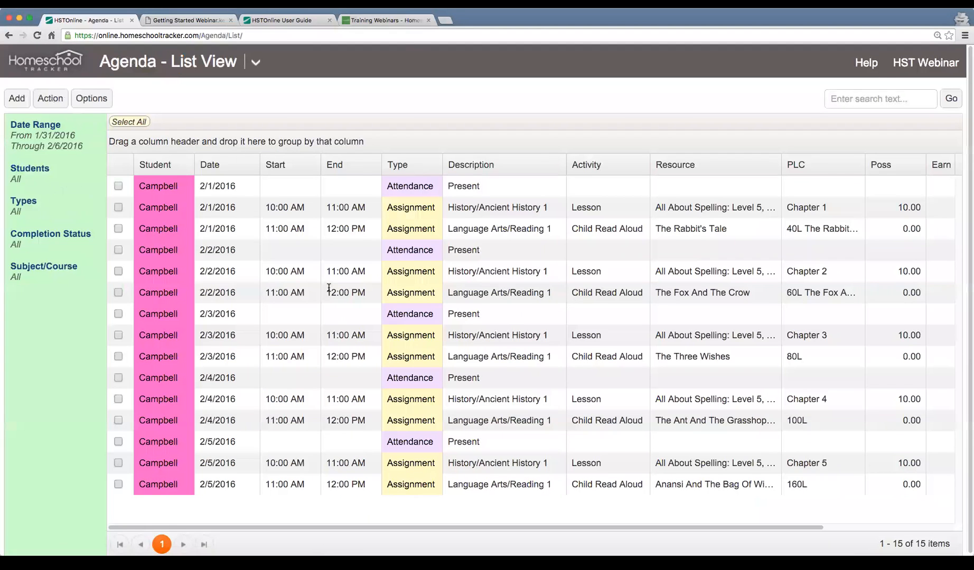
{"action": "left_click", "coordinate": [53, 142]}
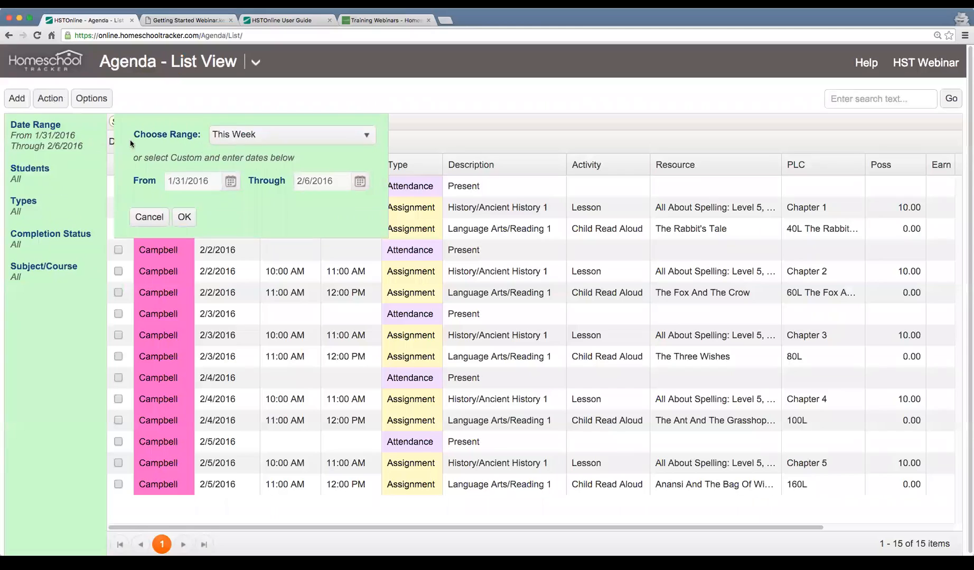
{"action": "left_click", "coordinate": [261, 140]}
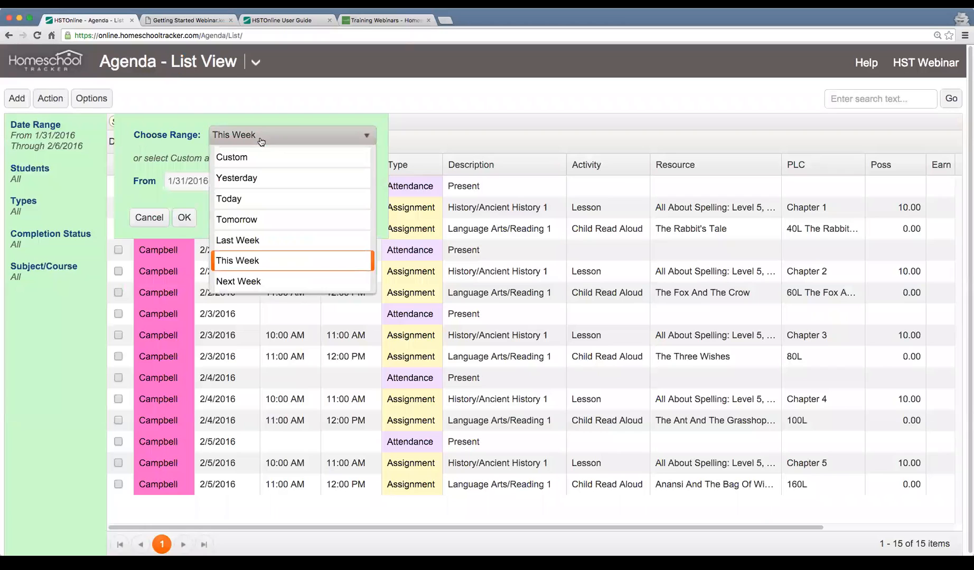
{"action": "left_click", "coordinate": [280, 158]}
{"action": "left_click", "coordinate": [211, 181]}
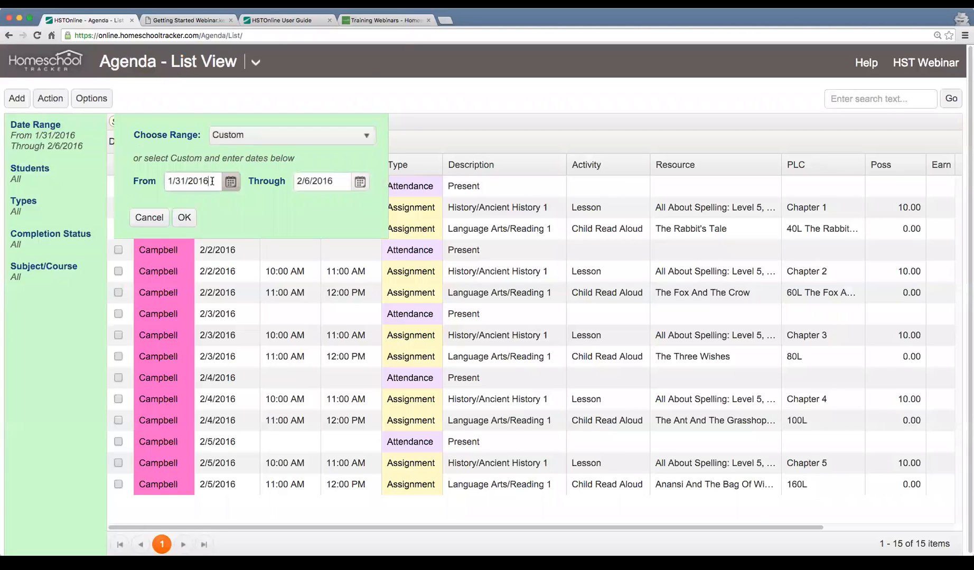
{"action": "key", "text": "BackSpace"}
{"action": "type", "text": "4"}
{"action": "left_click", "coordinate": [340, 183]}
{"action": "key", "text": "BackSpace"}
{"action": "type", "text": "7"}
{"action": "left_click", "coordinate": [184, 217]}
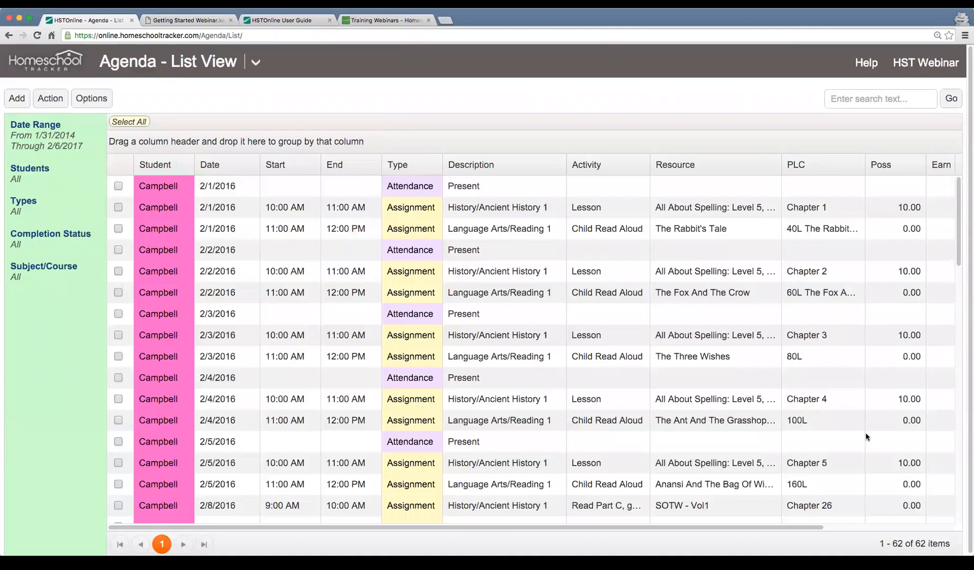
Search the agenda list for "The Rabbit's Tale"
{"action": "left_click", "coordinate": [871, 106]}
{"action": "type", "text": "The Rabbit's Tale"}
{"action": "key", "text": "Return"}
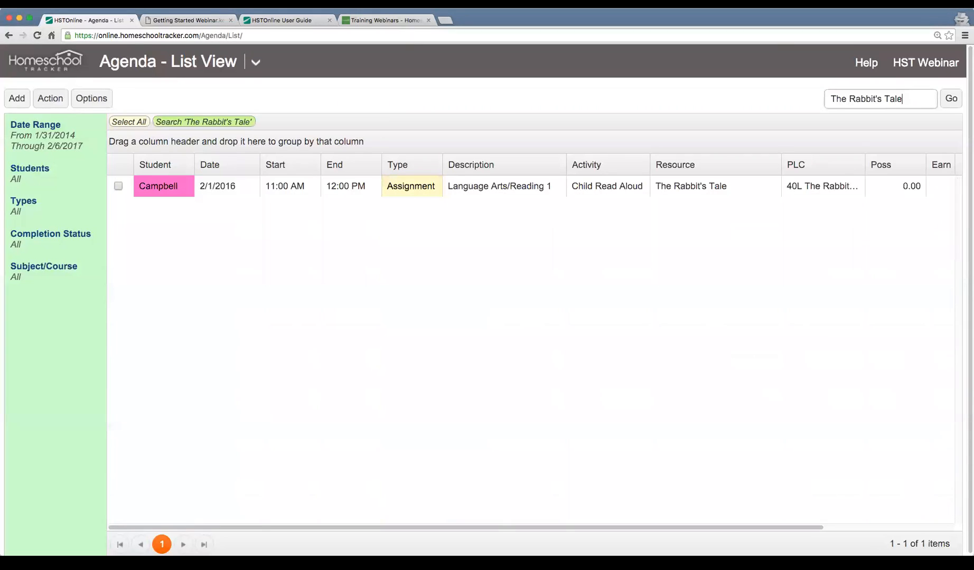
Check the Resource field in the found Reading 1 assignment's details and close them without saving
{"action": "left_click", "coordinate": [638, 182]}
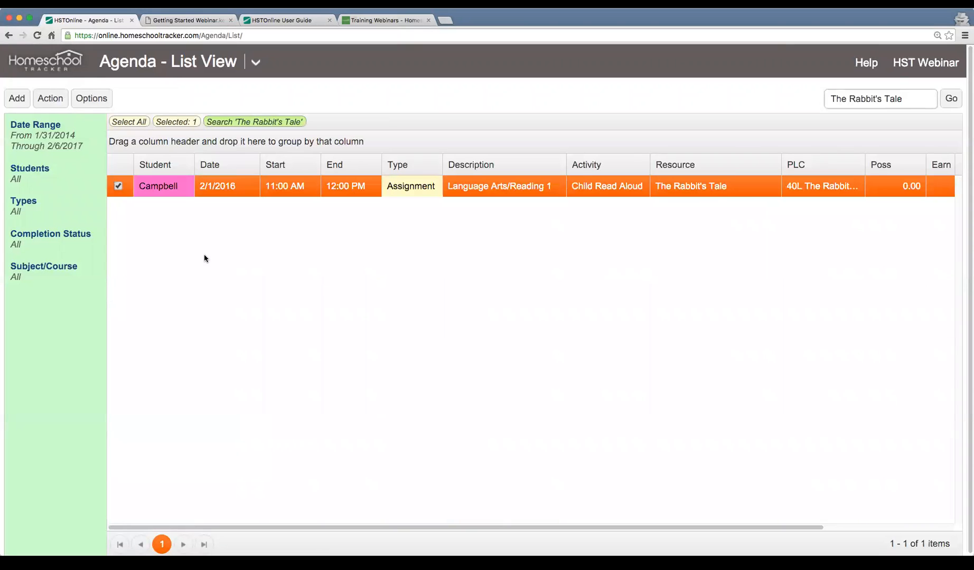
{"action": "left_click", "coordinate": [504, 189]}
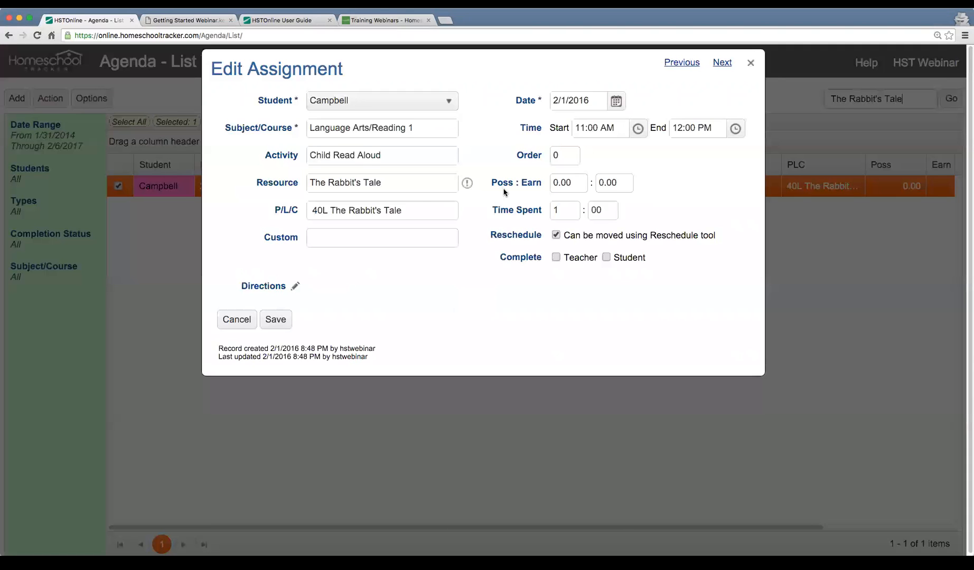
{"action": "left_click_drag", "start_coordinate": [404, 183], "coordinate": [250, 183]}
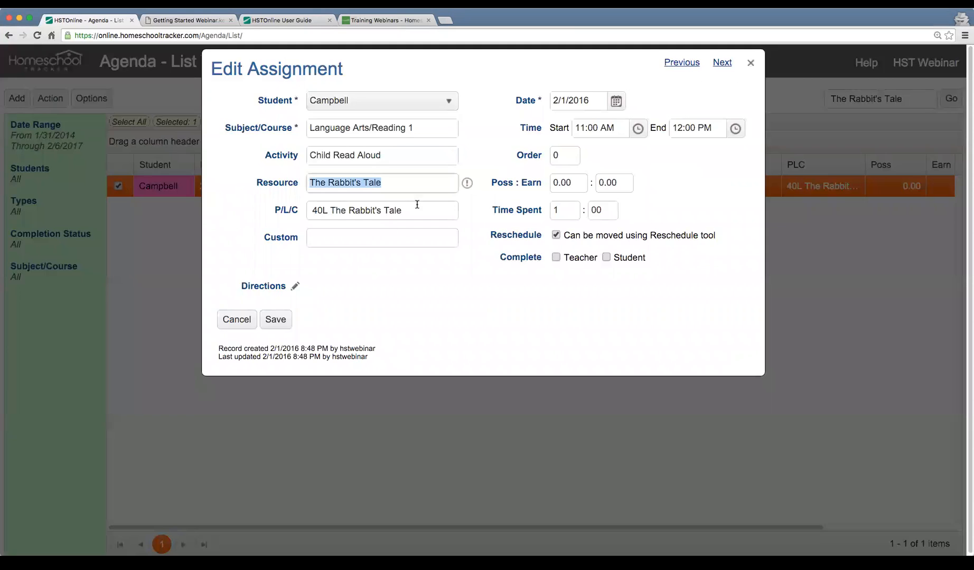
{"action": "left_click", "coordinate": [247, 323]}
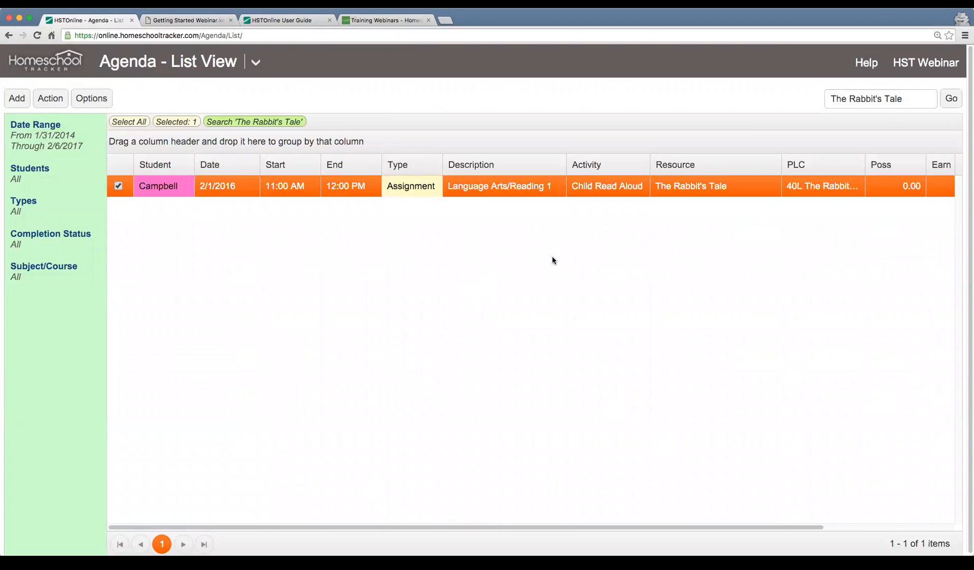
Open the Lesson Plan page and select the Day 1 item that uses The Rabbit's Tale
{"action": "left_click", "coordinate": [255, 62]}
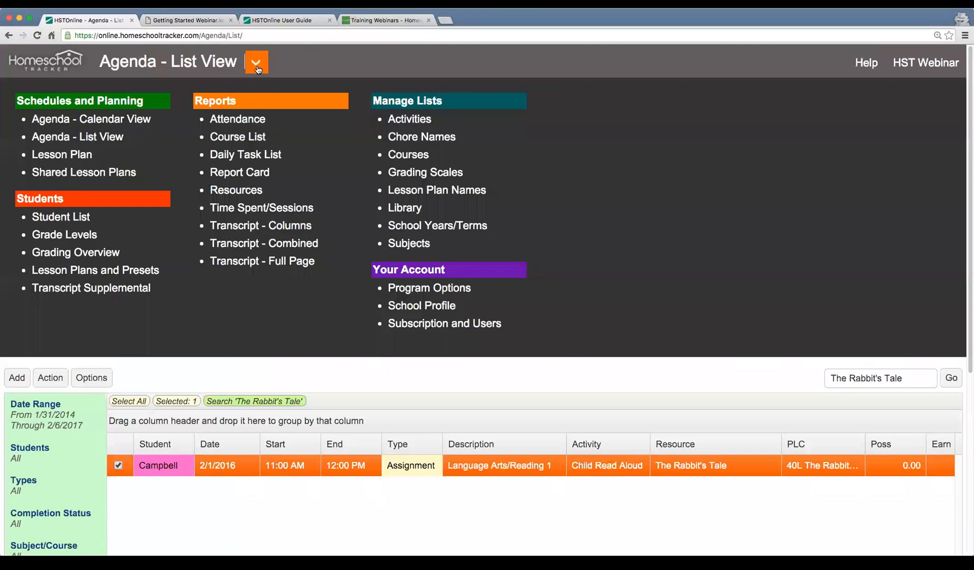
{"action": "left_click", "coordinate": [67, 158]}
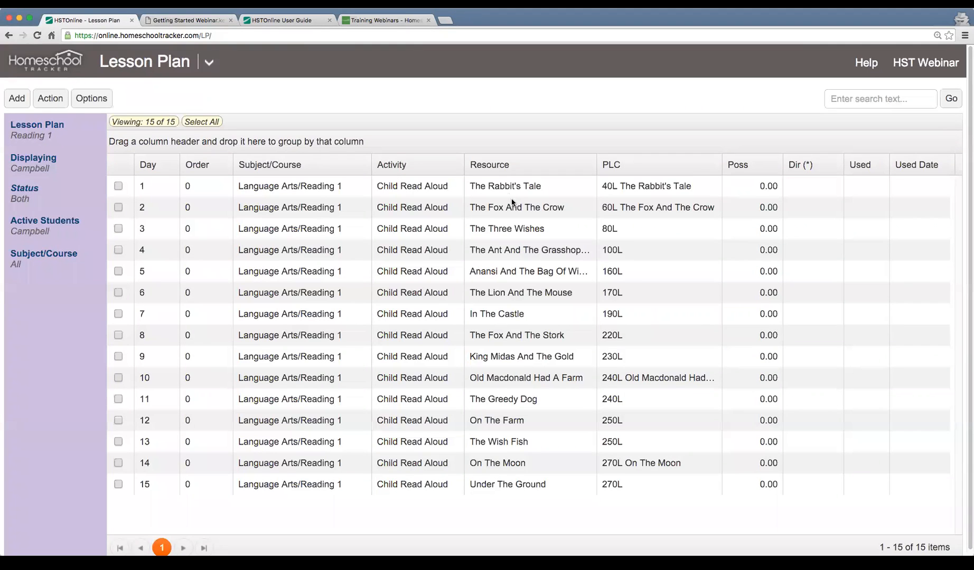
{"action": "left_click", "coordinate": [503, 183]}
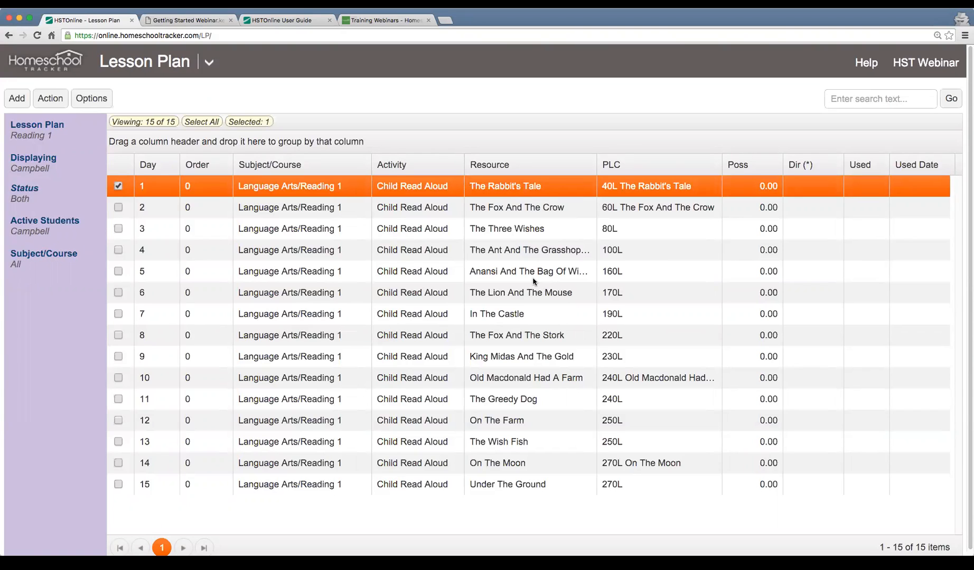
Return to the Library, look through its resources, and select the A+ TutorSoft Math 6 Program item
{"action": "left_click", "coordinate": [209, 63]}
{"action": "left_click", "coordinate": [403, 208]}
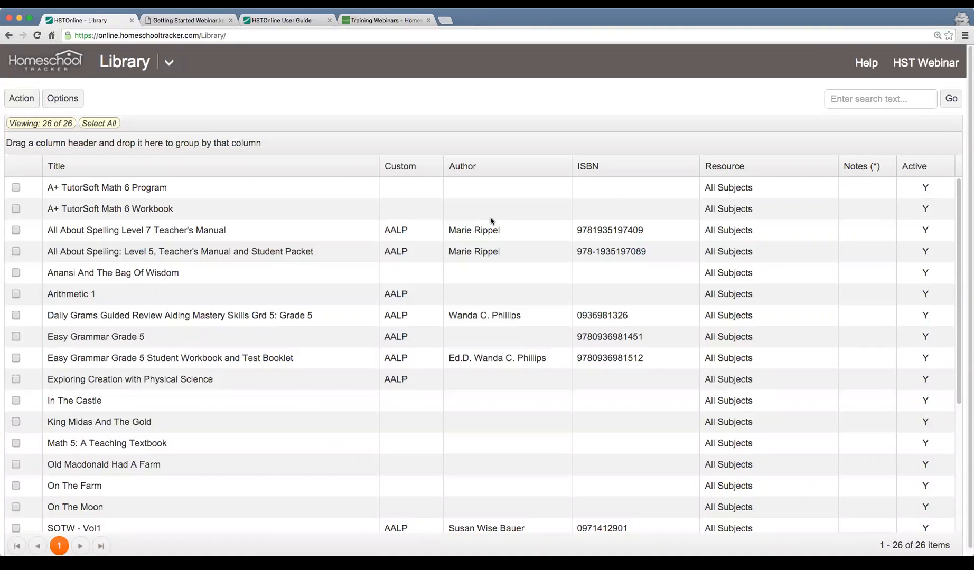
{"action": "scroll", "coordinate": [543, 319], "scroll_direction": "down", "scroll_amount": 5}
{"action": "scroll", "coordinate": [543, 319], "scroll_direction": "up", "scroll_amount": 5}
{"action": "left_click", "coordinate": [476, 214]}
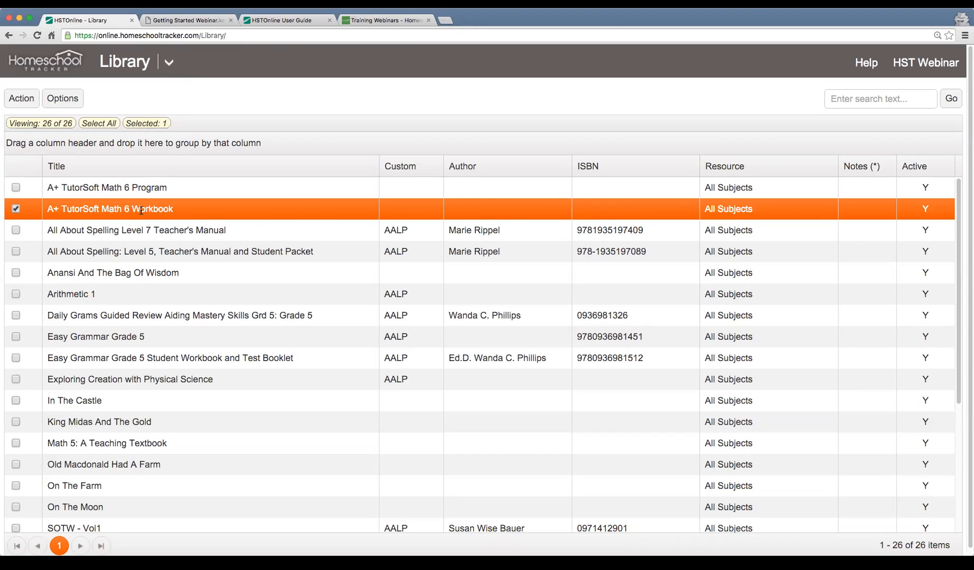
{"action": "left_click", "coordinate": [146, 196]}
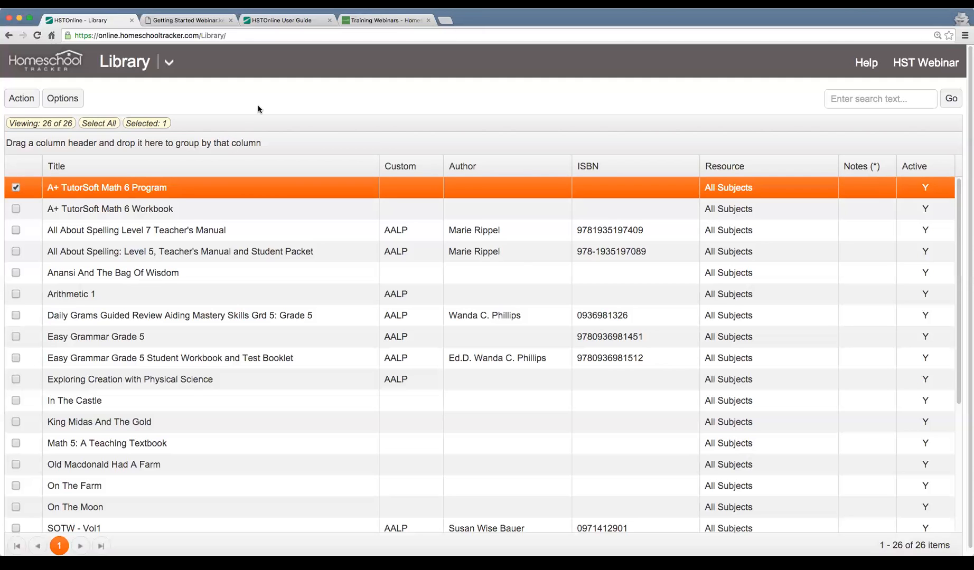
Open the Activities list and review its entries and their Active status, selecting Game and then Final Exam
{"action": "left_click", "coordinate": [168, 64]}
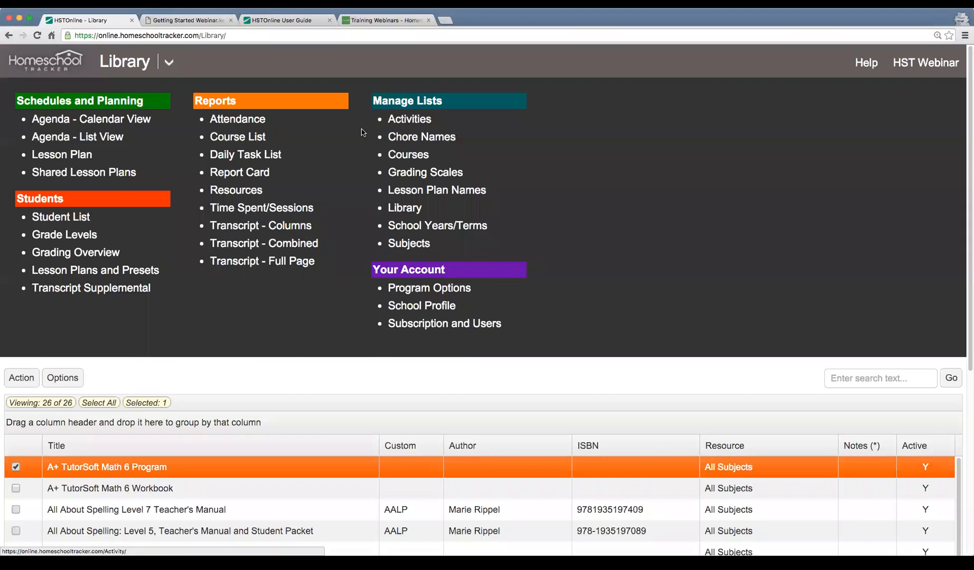
{"action": "left_click", "coordinate": [403, 123]}
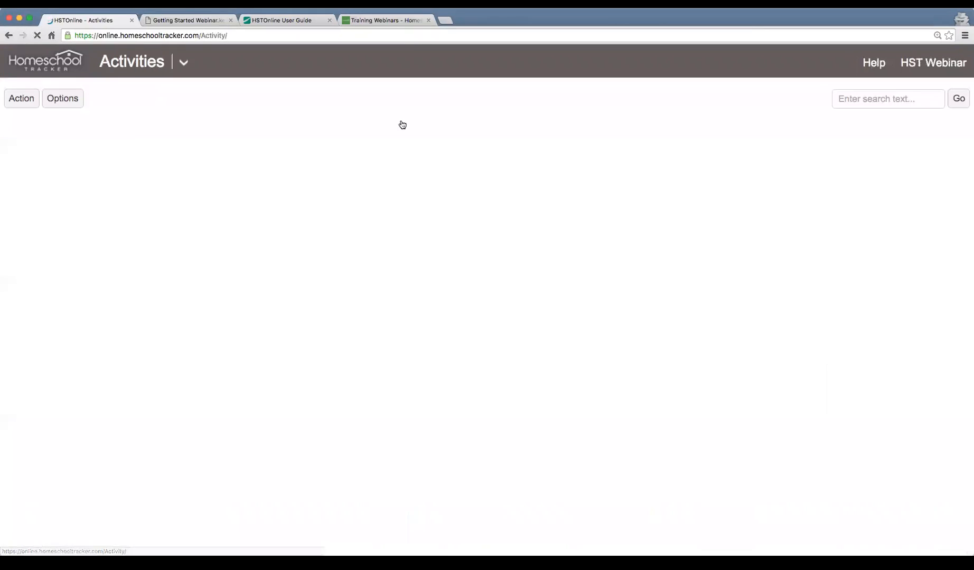
{"action": "scroll", "coordinate": [443, 312], "scroll_direction": "down", "scroll_amount": 5}
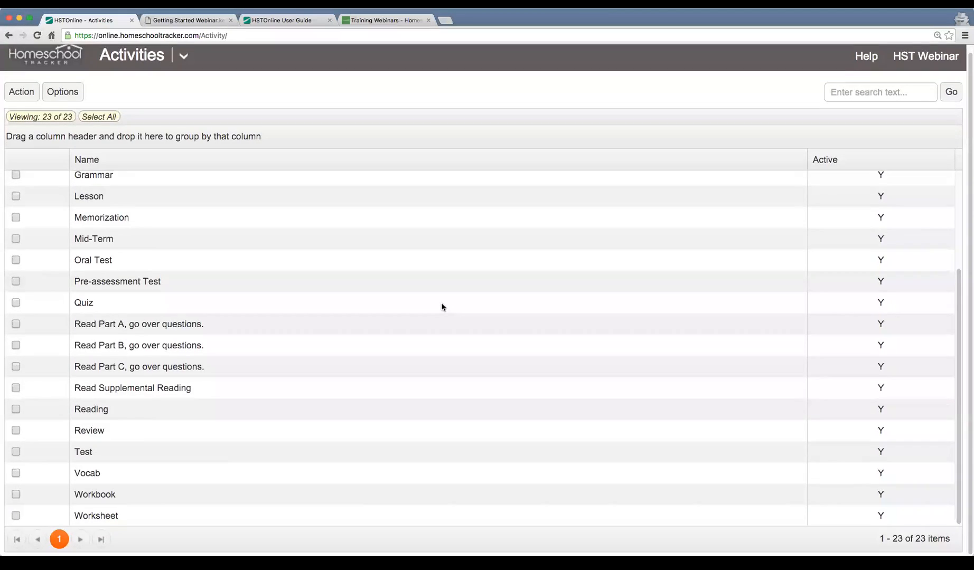
{"action": "scroll", "coordinate": [150, 314], "scroll_direction": "up", "scroll_amount": 5}
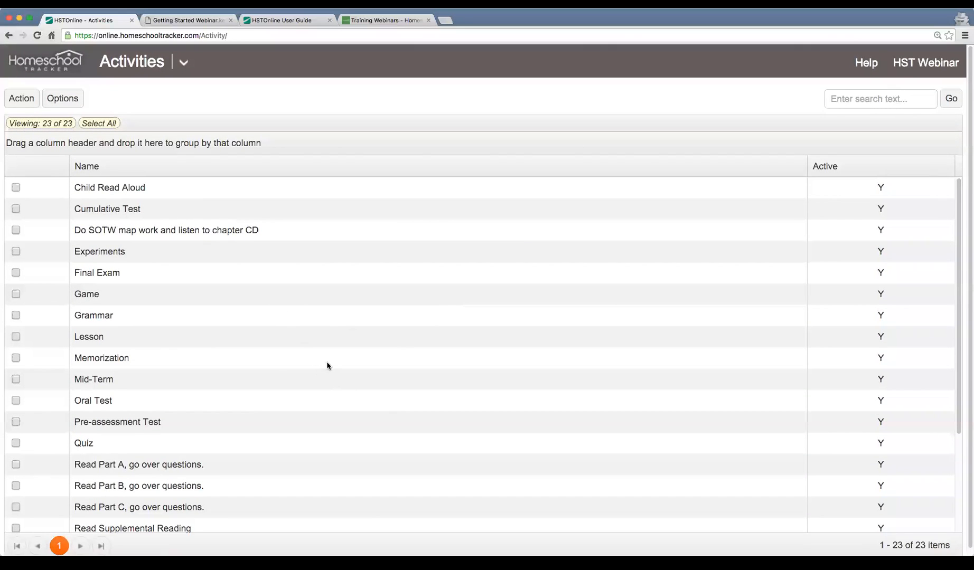
{"action": "left_click", "coordinate": [172, 282]}
{"action": "left_click", "coordinate": [183, 296]}
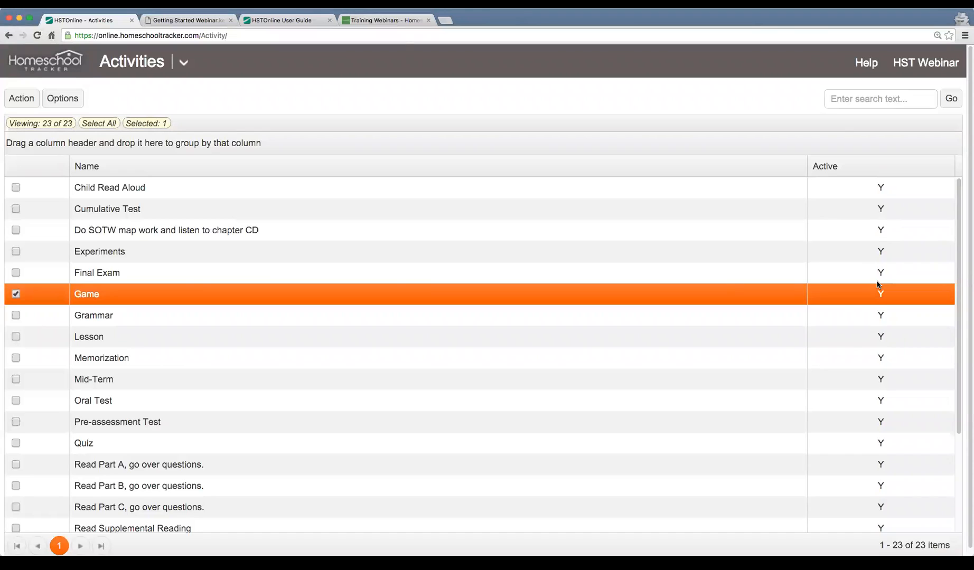
{"action": "left_click", "coordinate": [715, 274]}
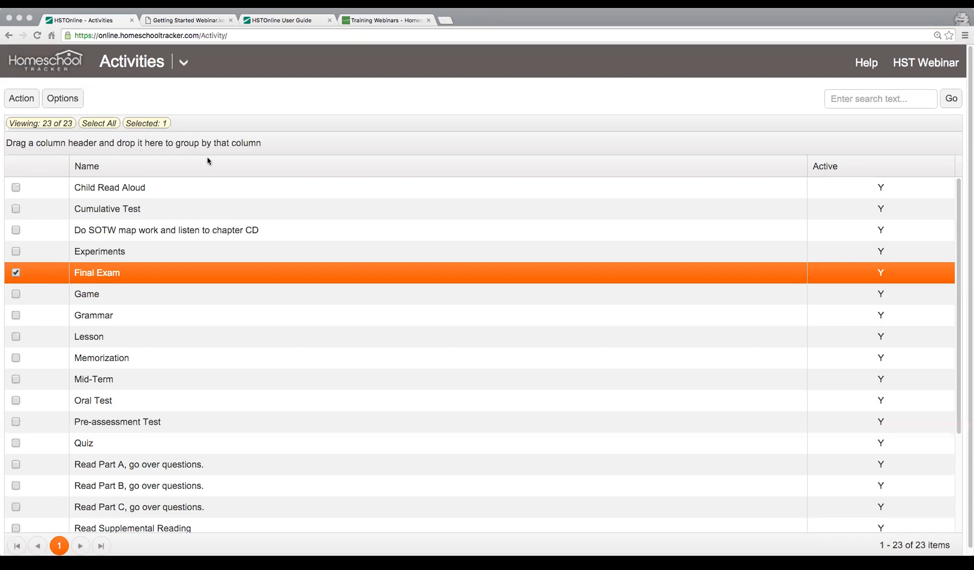
{"action": "scroll", "coordinate": [352, 78], "scroll_direction": "down", "scroll_amount": 1}
{"action": "scroll", "coordinate": [342, 101], "scroll_direction": "up", "scroll_amount": 1}
{"action": "left_click", "coordinate": [445, 20]}
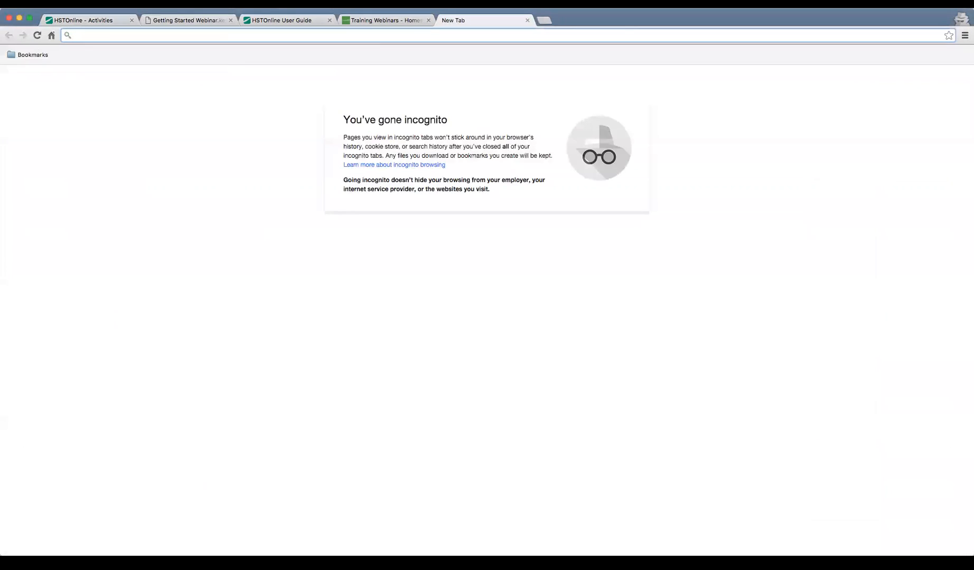
{"action": "left_click", "coordinate": [0, 3]}
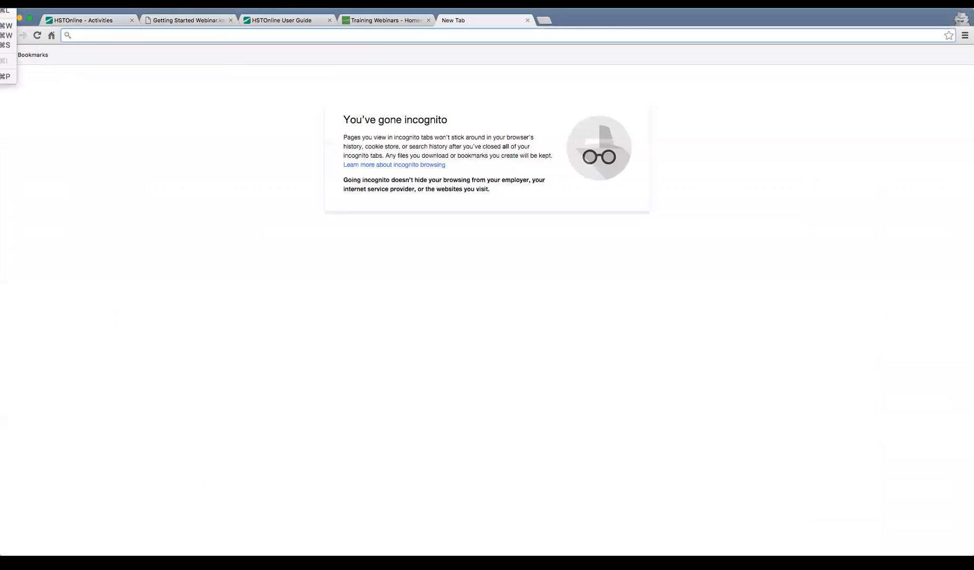
{"action": "left_click", "coordinate": [245, 276]}
{"action": "left_click", "coordinate": [527, 20]}
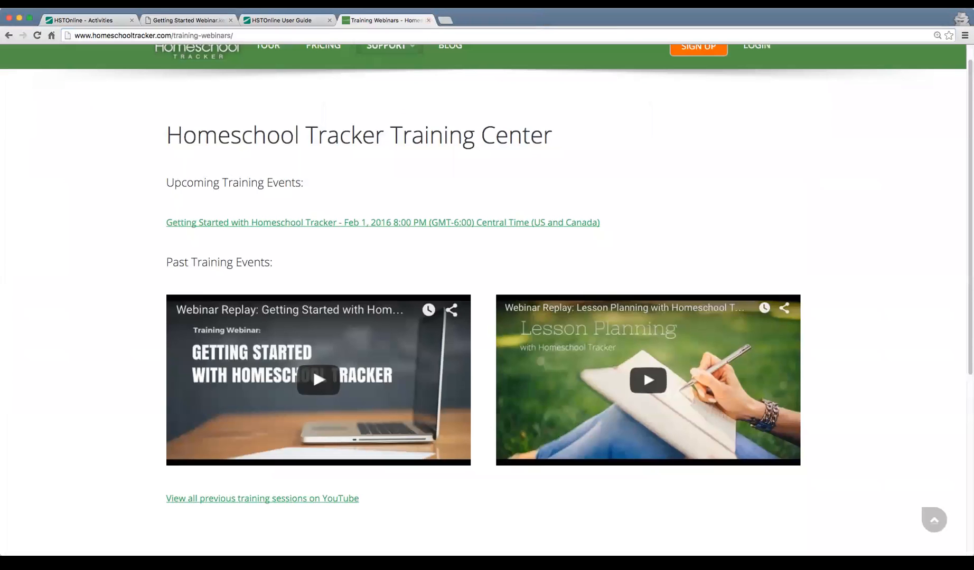
{"action": "left_click", "coordinate": [0, 3]}
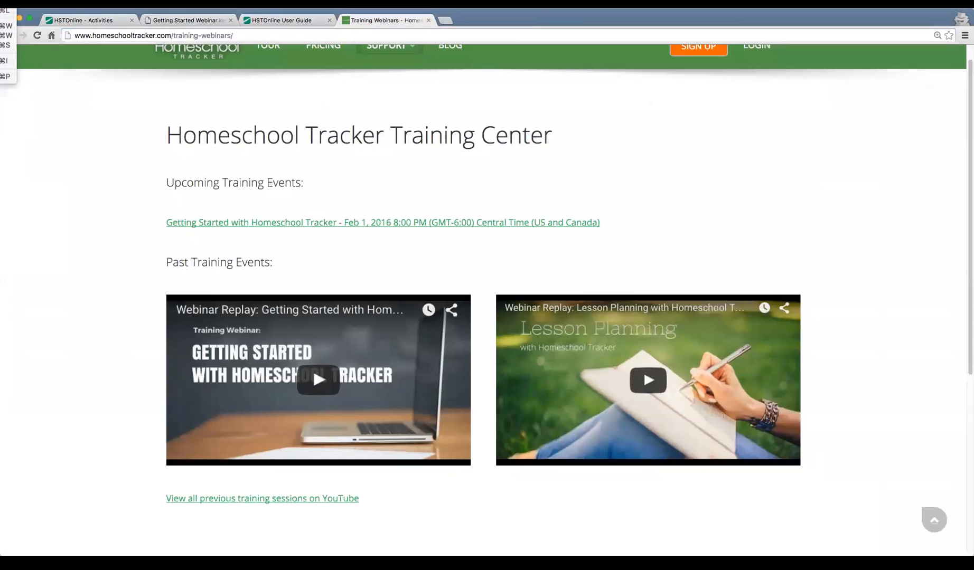
{"action": "left_click", "coordinate": [114, 174]}
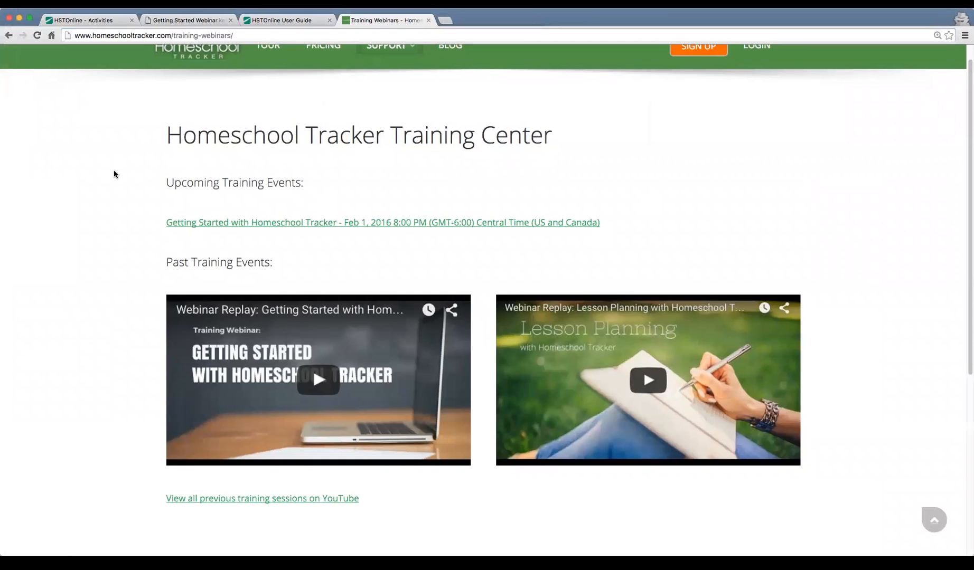
Return to Homeschool Tracker and generate the Daily Task List report for 2/8/2016 to 2/12/2016 with its preset options
{"action": "key", "text": "super+1"}
{"action": "left_click", "coordinate": [189, 59]}
{"action": "left_click", "coordinate": [219, 154]}
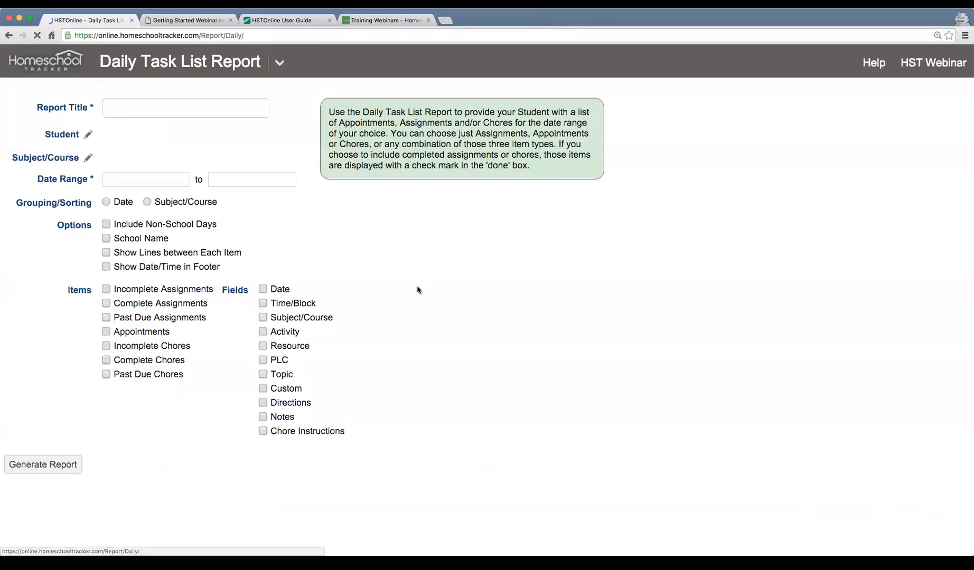
{"action": "left_click", "coordinate": [61, 428]}
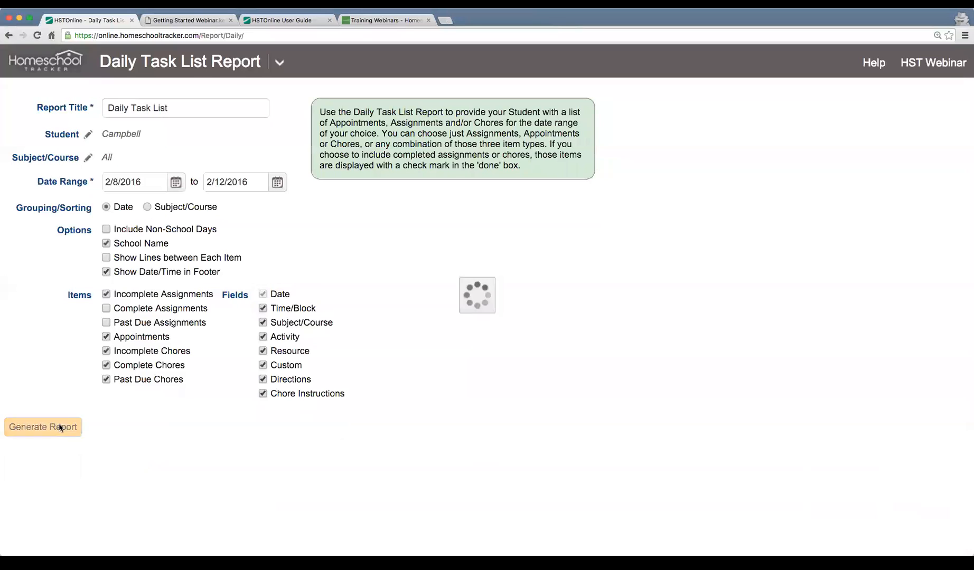
{"action": "left_click", "coordinate": [133, 429]}
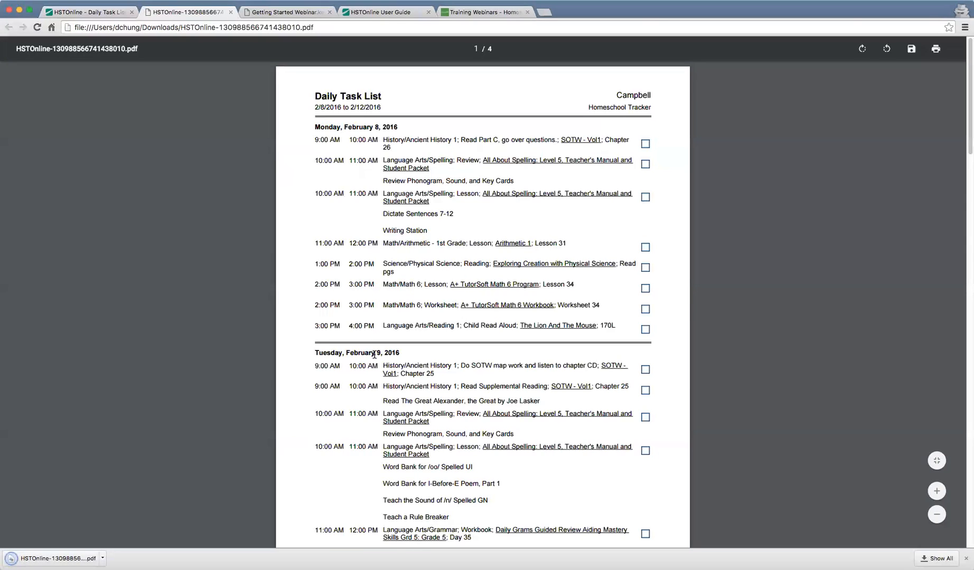
Enlarge the Daily Task List PDF to 125% and read through the assignments for February 8 and 9
{"action": "key", "text": "super+equal"}
{"action": "key", "text": "super+equal"}
{"action": "scroll", "coordinate": [374, 354], "scroll_direction": "down", "scroll_amount": 1}
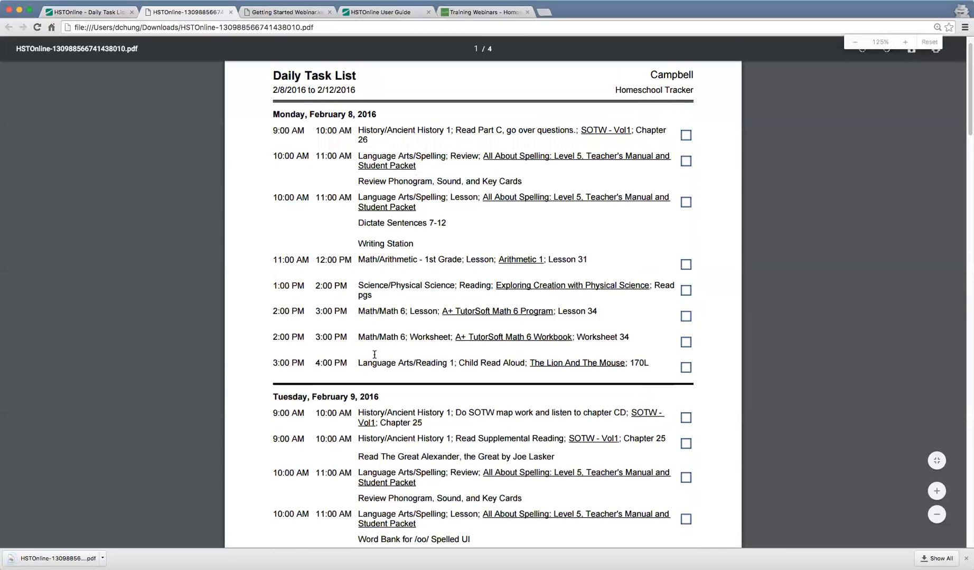
{"action": "scroll", "coordinate": [417, 336], "scroll_direction": "down", "scroll_amount": 2}
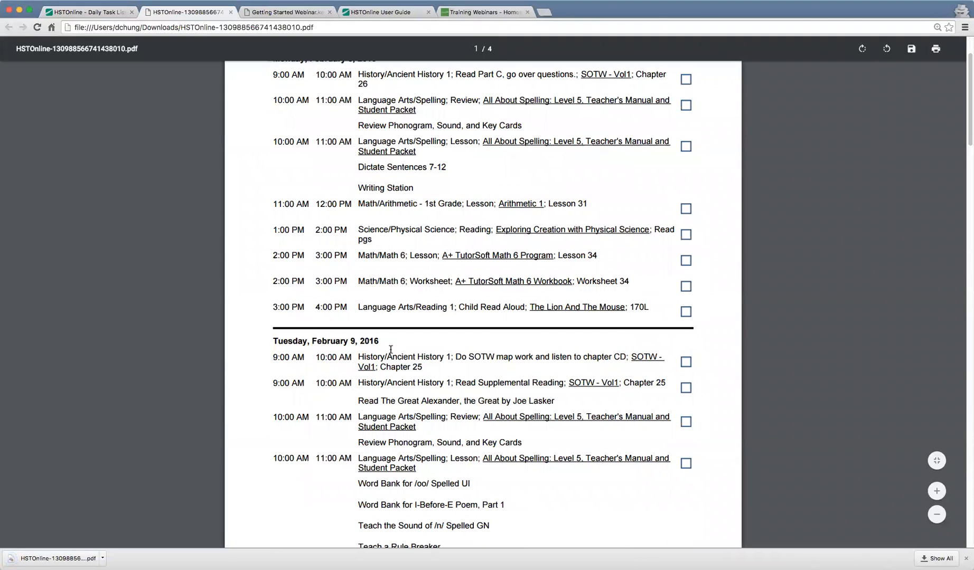
{"action": "scroll", "coordinate": [366, 338], "scroll_direction": "down", "scroll_amount": 3}
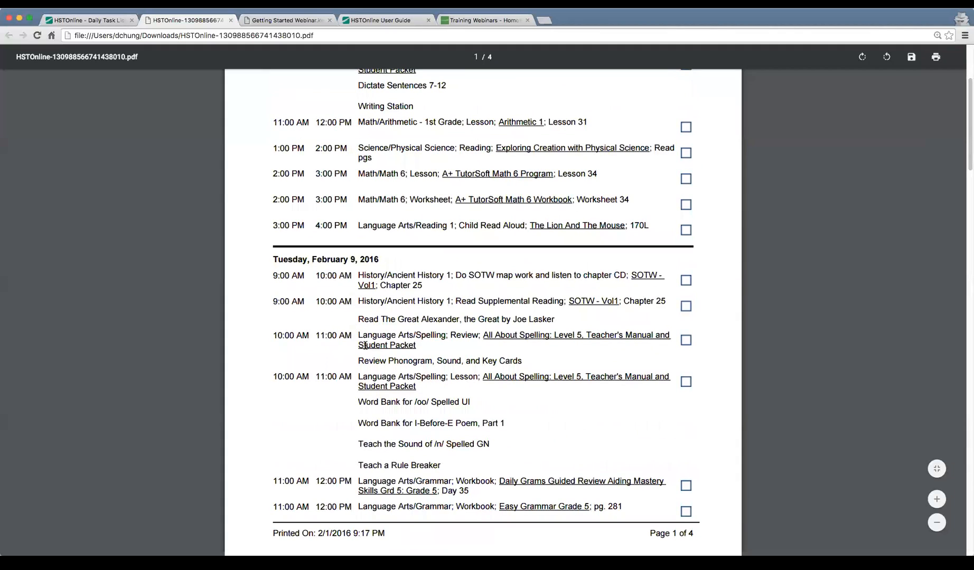
Look through the first two pages of the Daily Task List PDF, reviewing the assignments scheduled from February 8 to 11
{"action": "scroll", "coordinate": [365, 346], "scroll_direction": "up", "scroll_amount": 6}
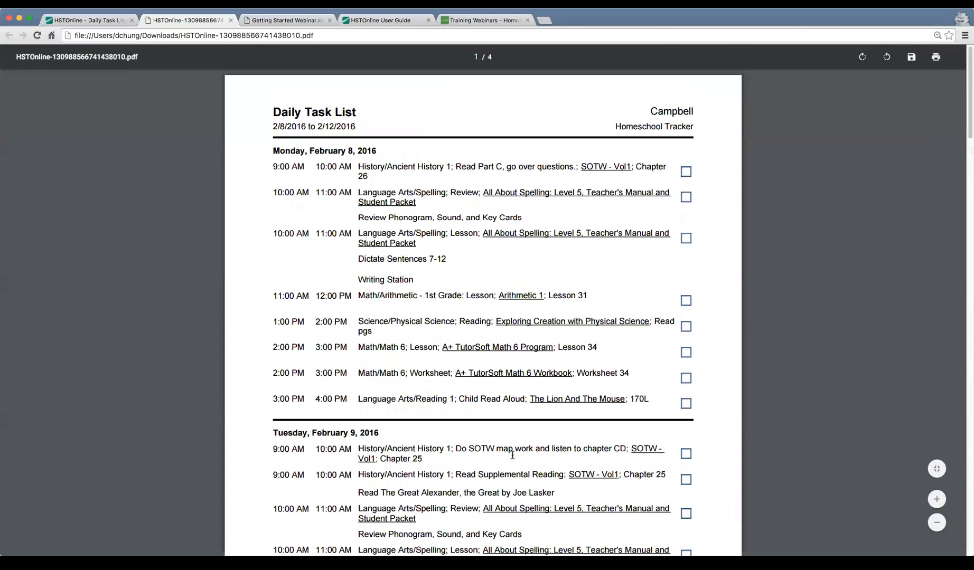
{"action": "scroll", "coordinate": [512, 455], "scroll_direction": "down", "scroll_amount": 2}
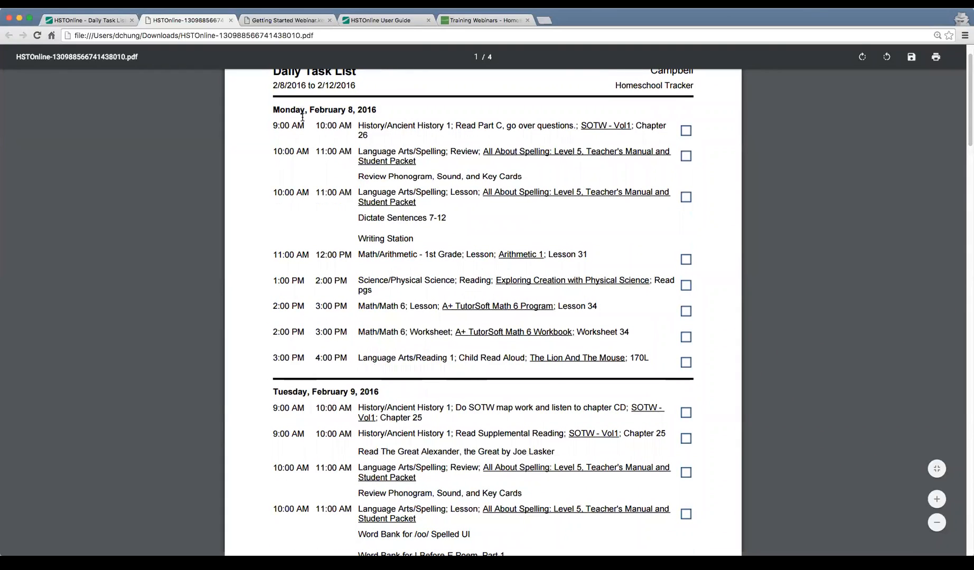
{"action": "scroll", "coordinate": [367, 306], "scroll_direction": "down", "scroll_amount": 10}
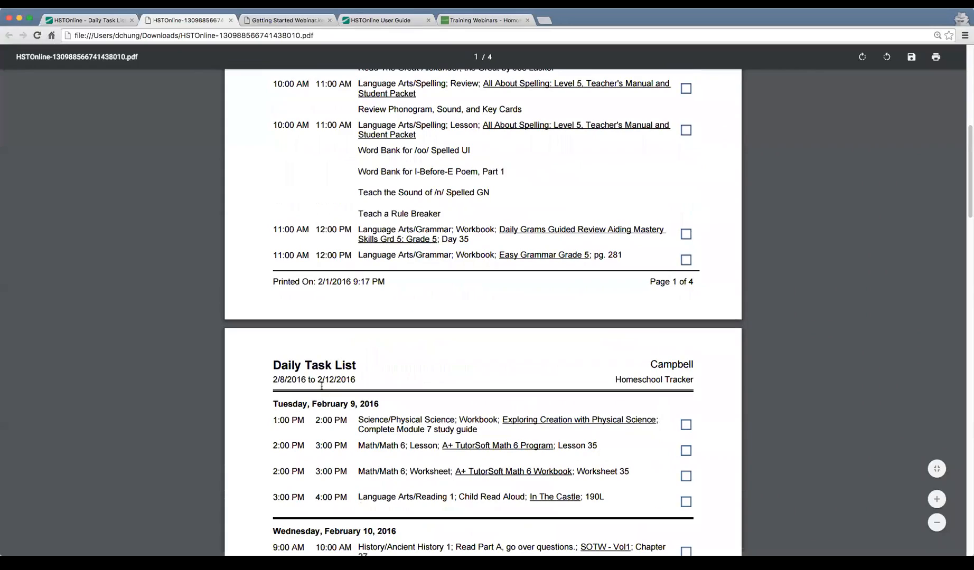
{"action": "scroll", "coordinate": [425, 484], "scroll_direction": "down", "scroll_amount": 13}
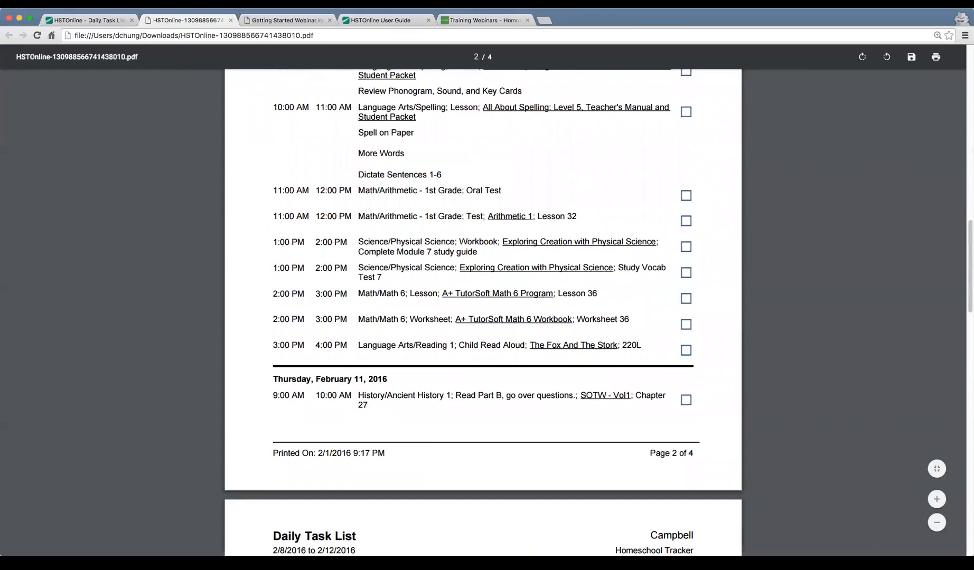
{"action": "scroll", "coordinate": [480, 360], "scroll_direction": "up", "scroll_amount": 20}
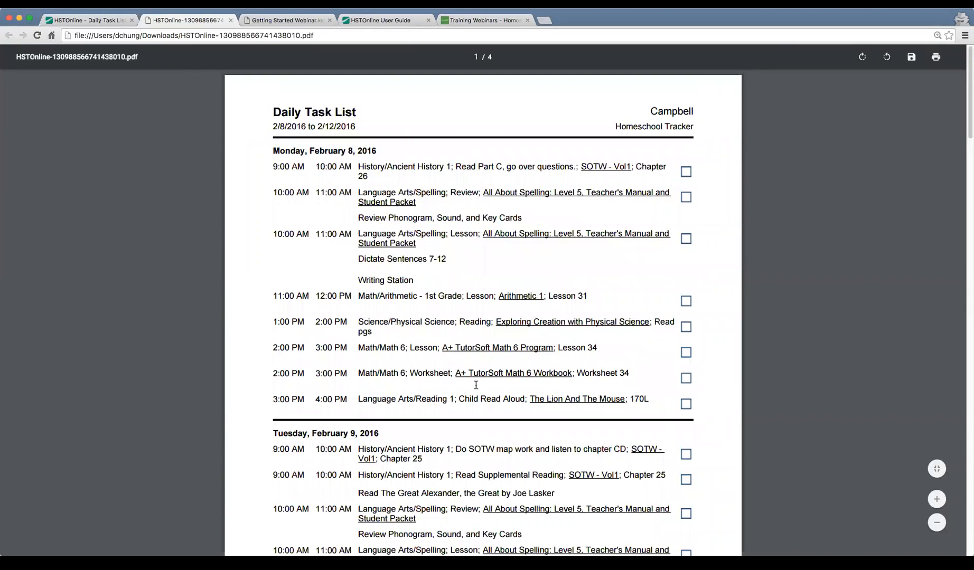
{"action": "scroll", "coordinate": [471, 384], "scroll_direction": "down", "scroll_amount": 2}
{"action": "scroll", "coordinate": [471, 384], "scroll_direction": "up", "scroll_amount": 2}
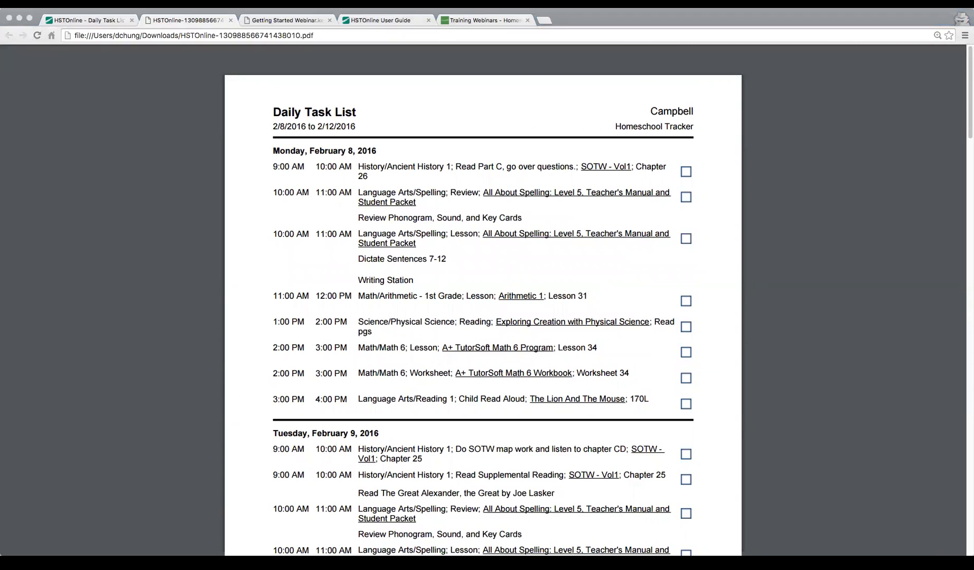
{"action": "left_click", "coordinate": [356, 310]}
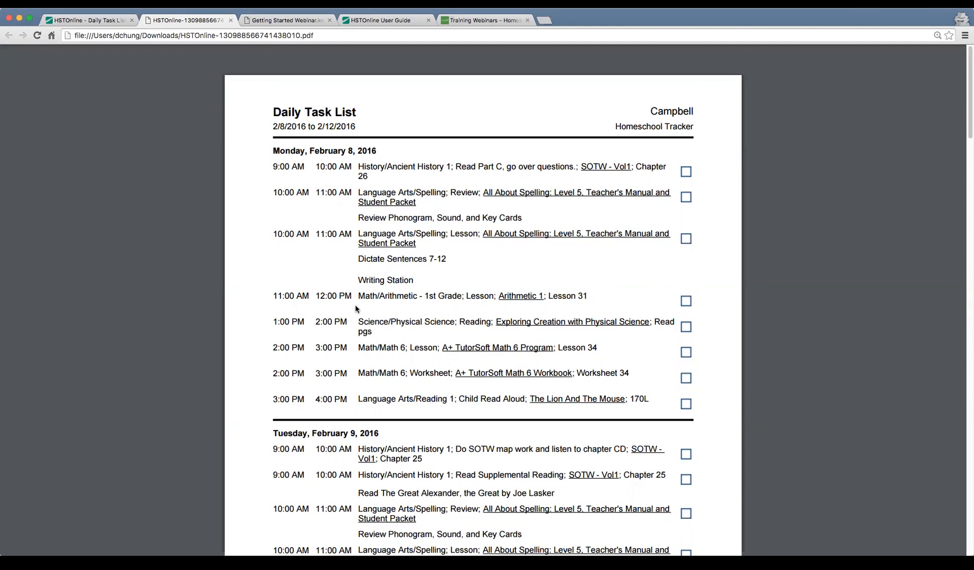
{"action": "scroll", "coordinate": [356, 310], "scroll_direction": "down", "scroll_amount": 2}
{"action": "scroll", "coordinate": [356, 310], "scroll_direction": "up", "scroll_amount": 2}
{"action": "scroll", "coordinate": [401, 321], "scroll_direction": "down", "scroll_amount": 2}
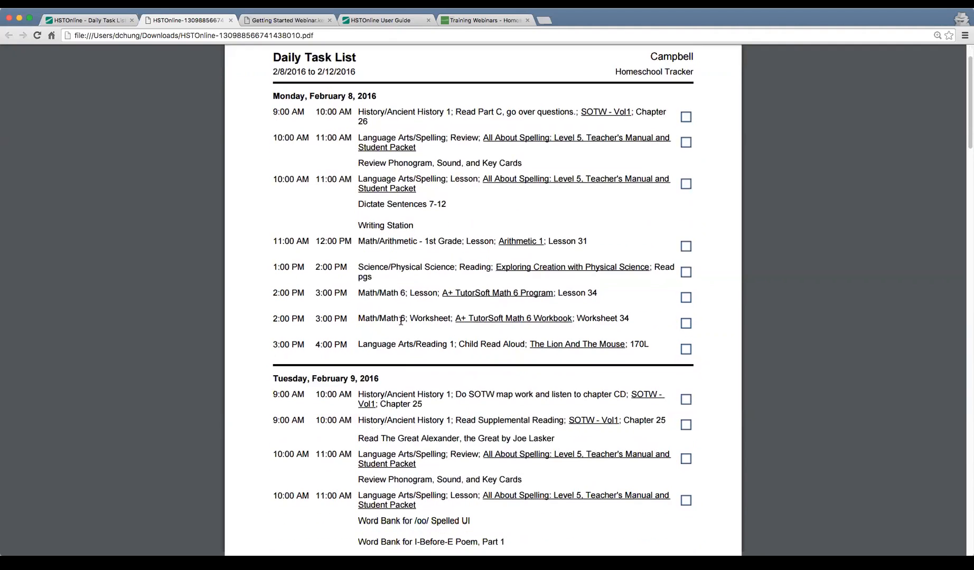
{"action": "scroll", "coordinate": [401, 320], "scroll_direction": "up", "scroll_amount": 2}
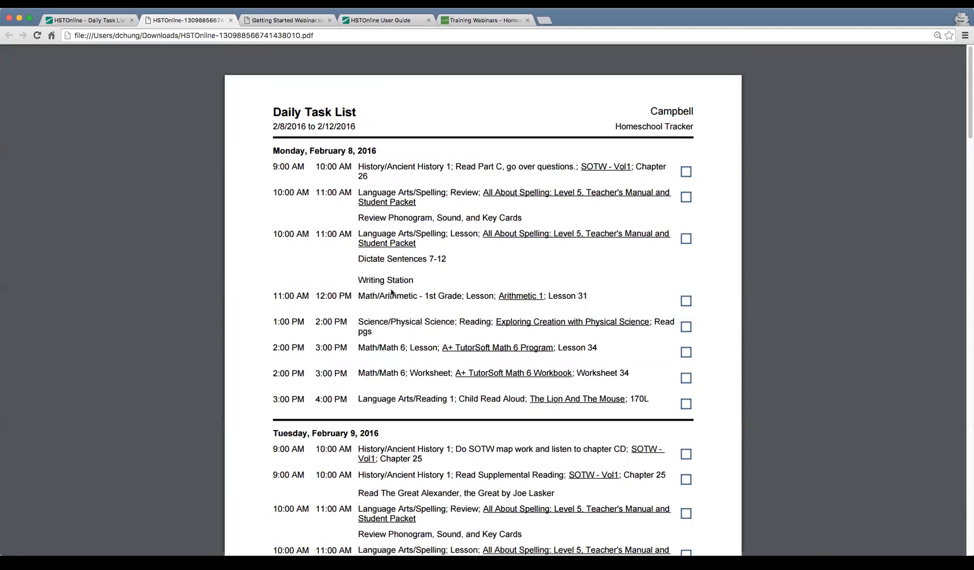
Switch from the Daily Task List PDF to the open Getting Started Webinar document
{"action": "left_click", "coordinate": [290, 21]}
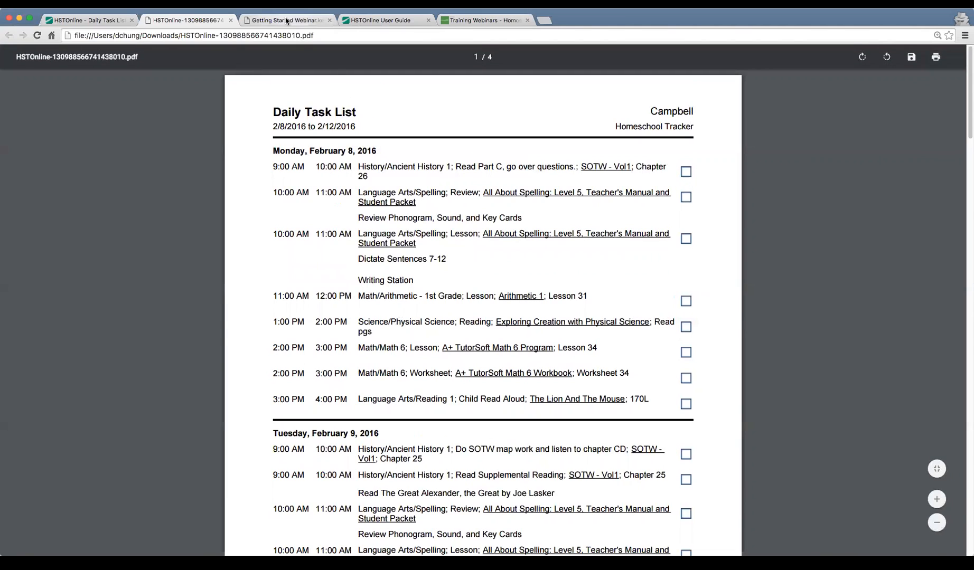